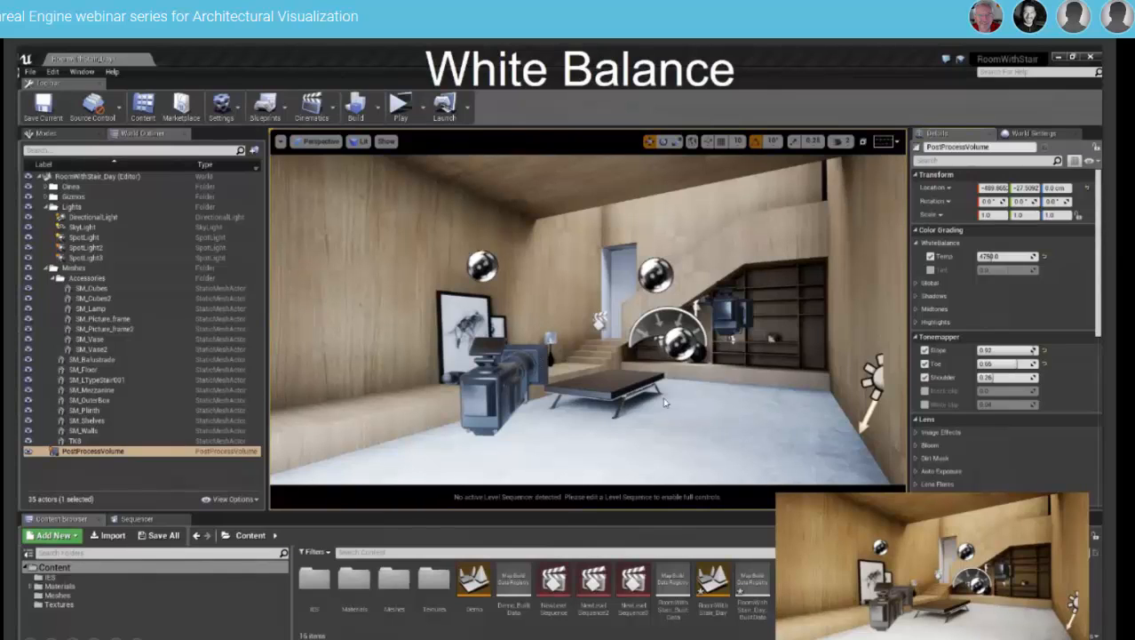
# Switch to the Unreal Editor and enable the Color Grading LUT Intensity and Color Grading LUT overrides on the PostProcessVolume.
pyautogui.click(423, 311)
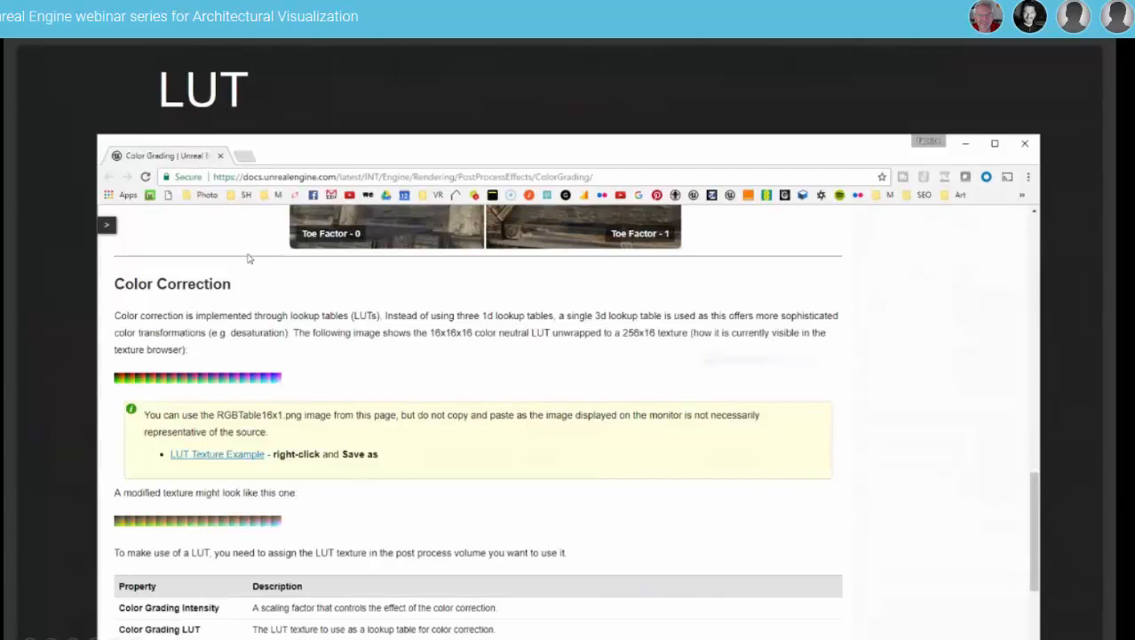
pyautogui.hotkey('alt', 'Tab')
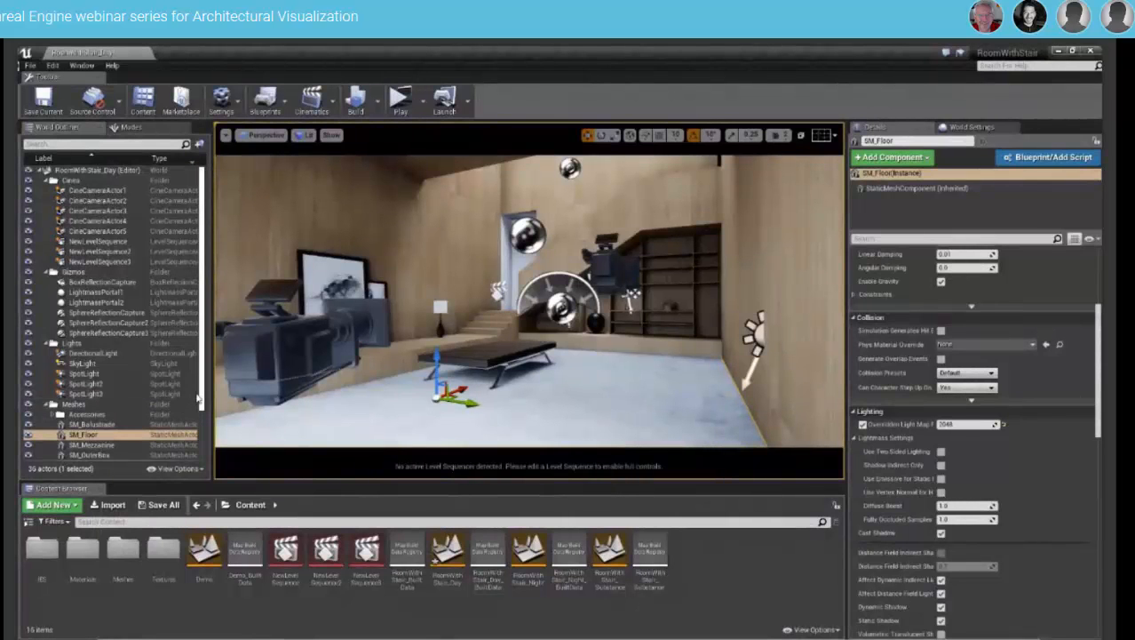
pyautogui.moveTo(201, 399); pyautogui.dragTo(201, 450)
pyautogui.click(92, 454)
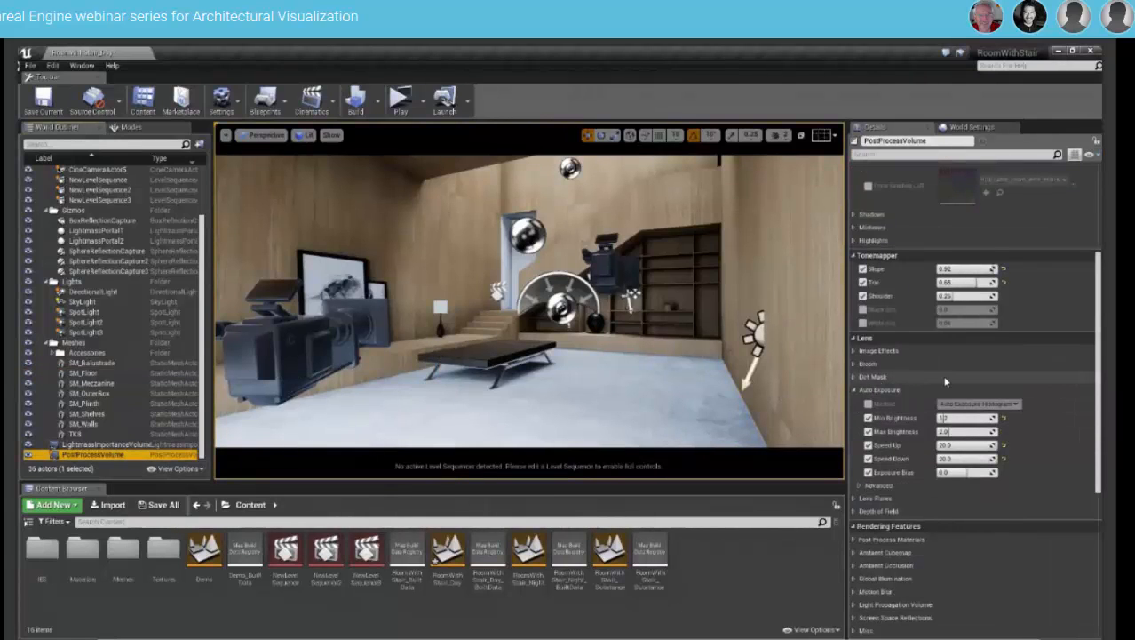
pyautogui.scroll(3, 946, 382)
pyautogui.scroll(3, 945, 382)
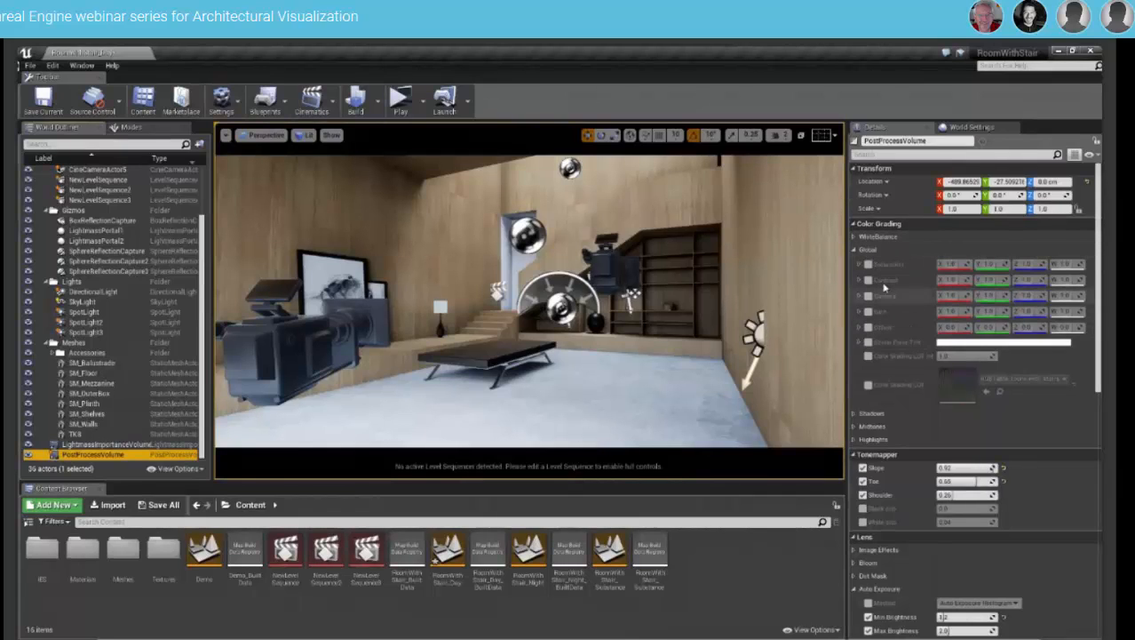
pyautogui.click(868, 356)
pyautogui.click(868, 385)
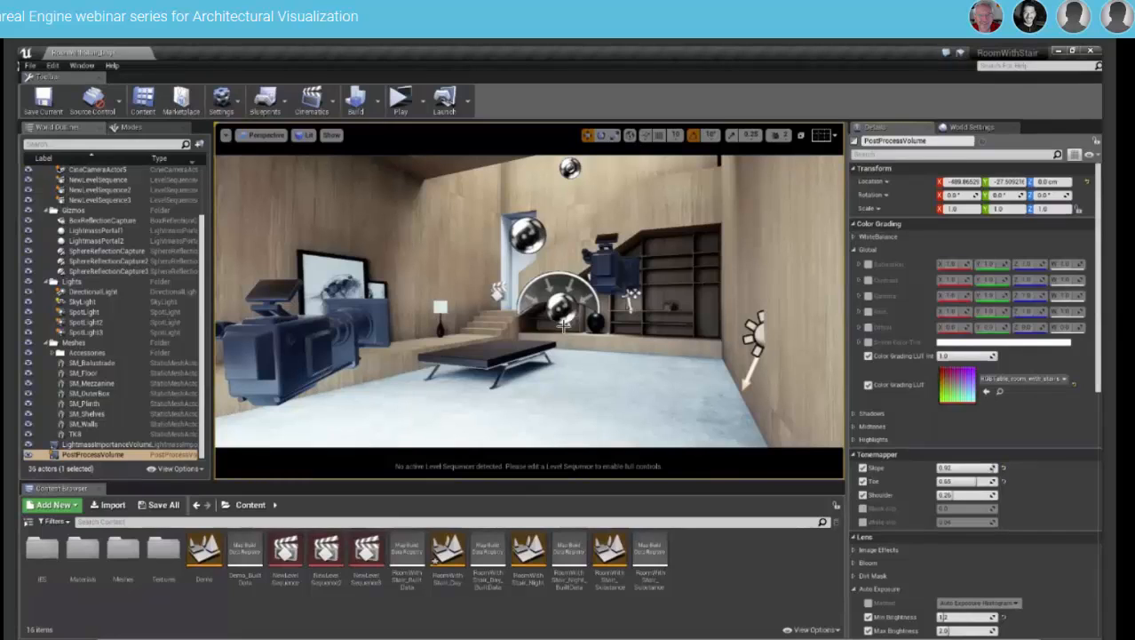
# Toggle the PostProcessVolume's Color Grading LUT to compare the look, and leave both LUT overrides disabled.
pyautogui.hotkey('alt', 'Tab')
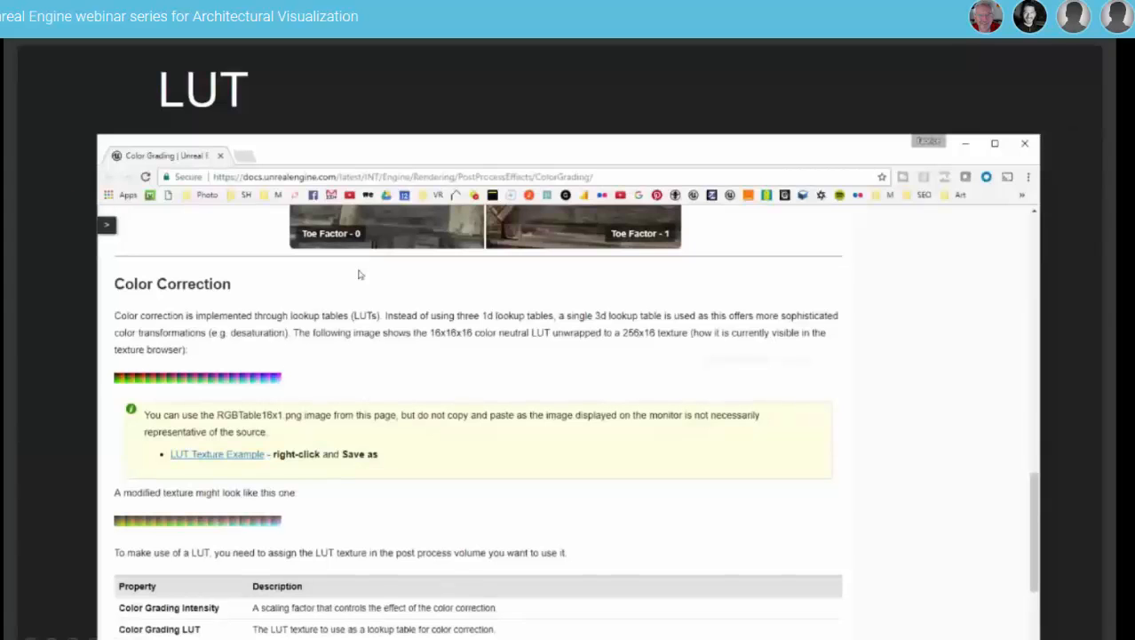
pyautogui.hotkey('alt', 'Tab')
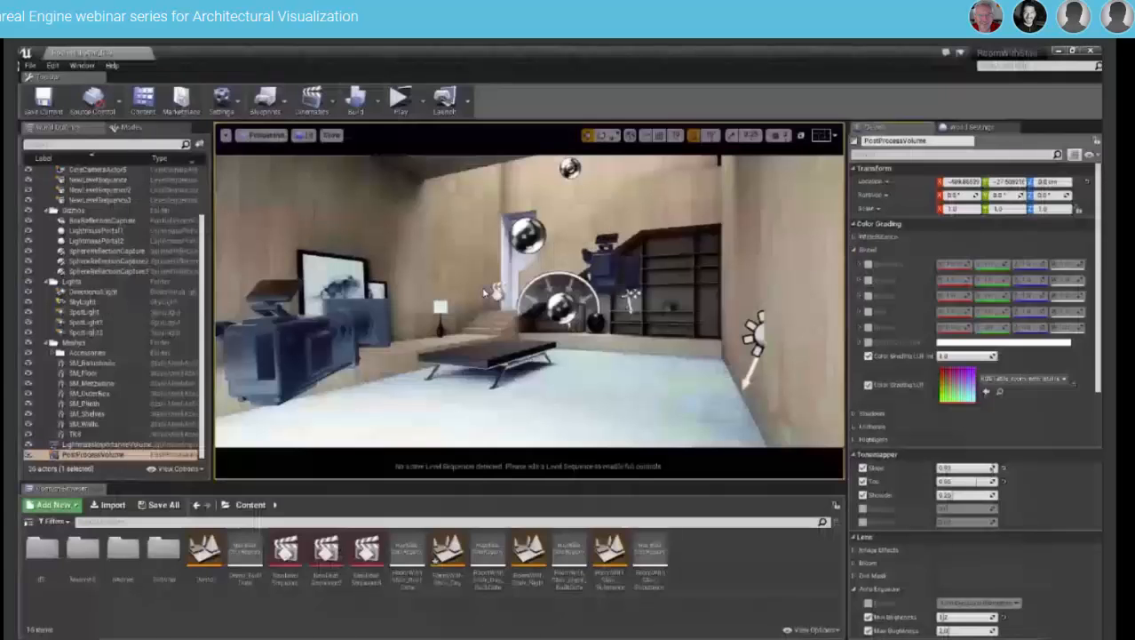
pyautogui.click(868, 384)
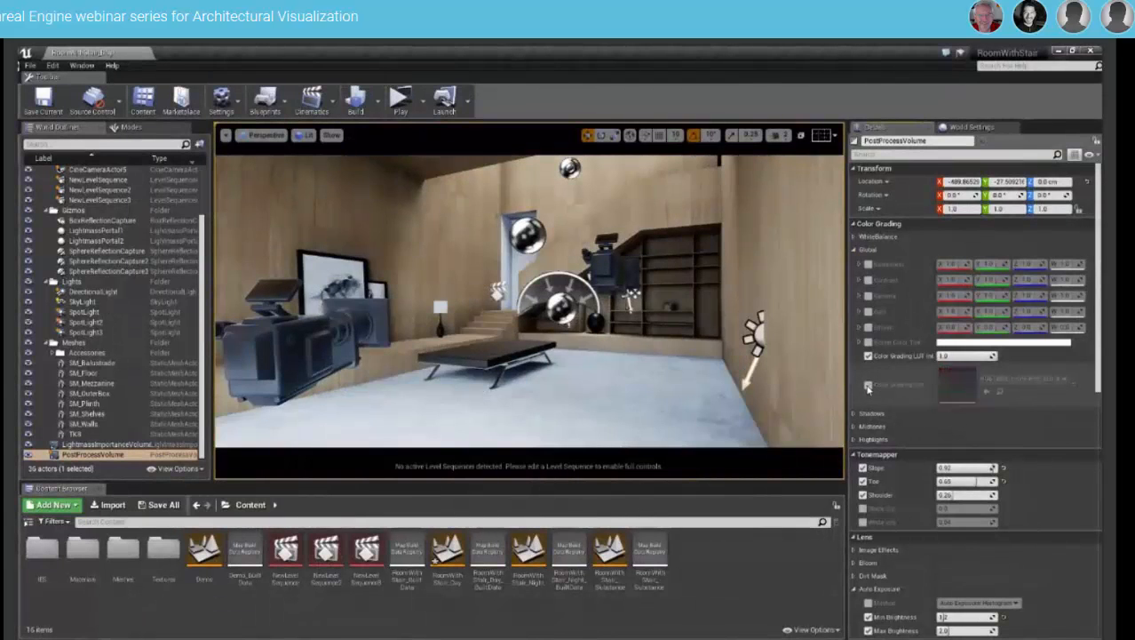
pyautogui.click(868, 385)
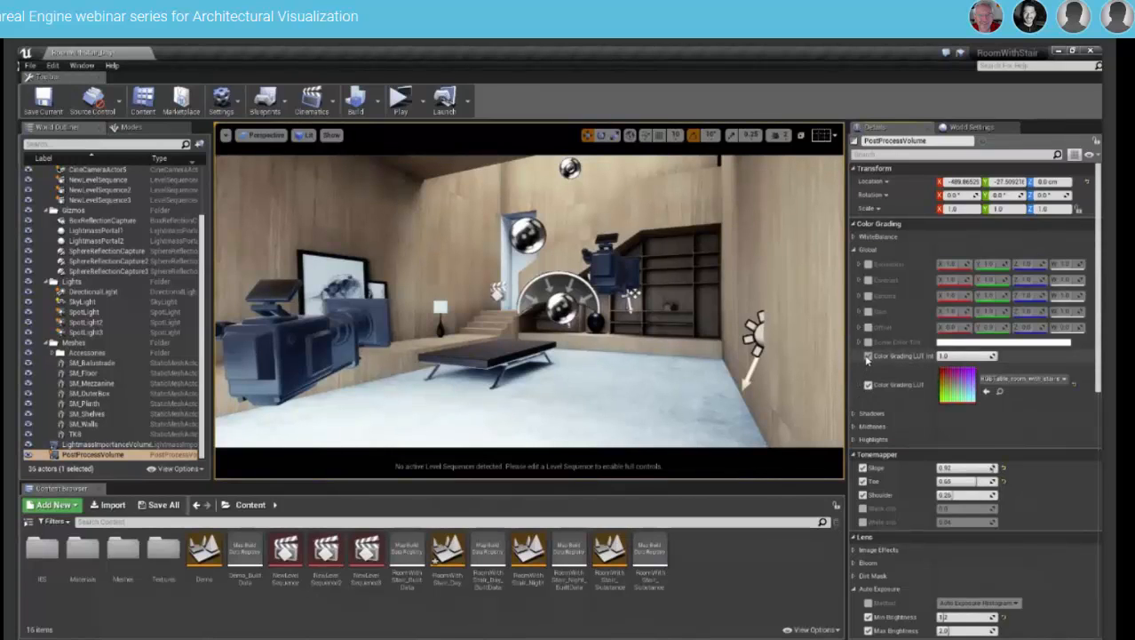
pyautogui.click(868, 385)
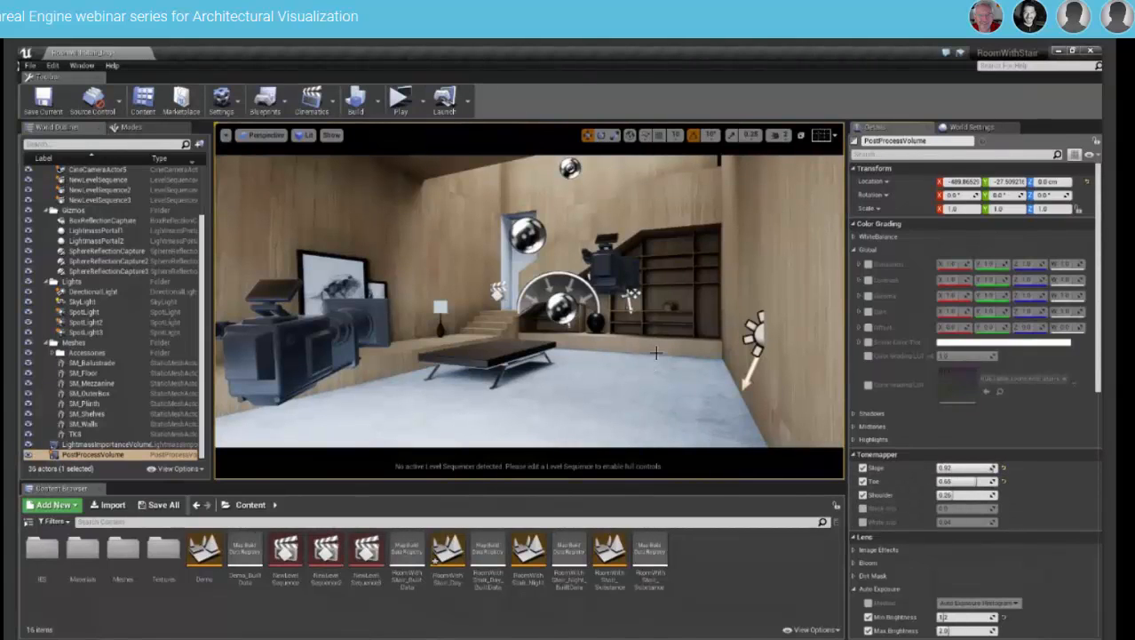
# Switch to PowerPoint, find the Exposure slide in the slide list, and go back to the slide show to present the Vignette slide.
pyautogui.hotkey('alt', 'Tab')
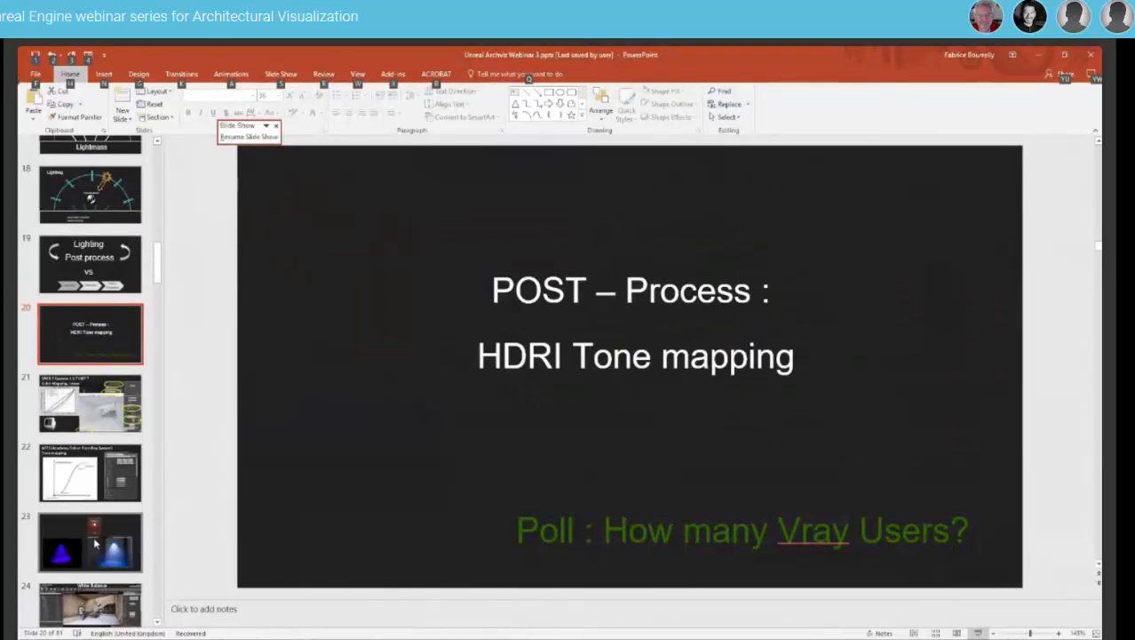
pyautogui.scroll(-7, 95, 544)
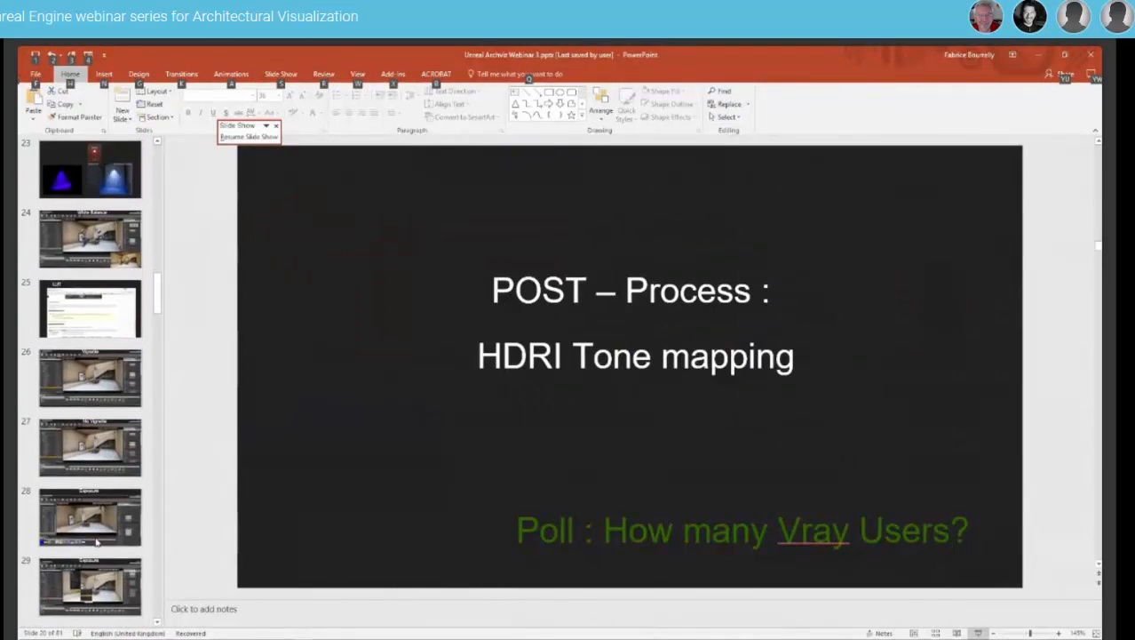
pyautogui.scroll(-2, 95, 539)
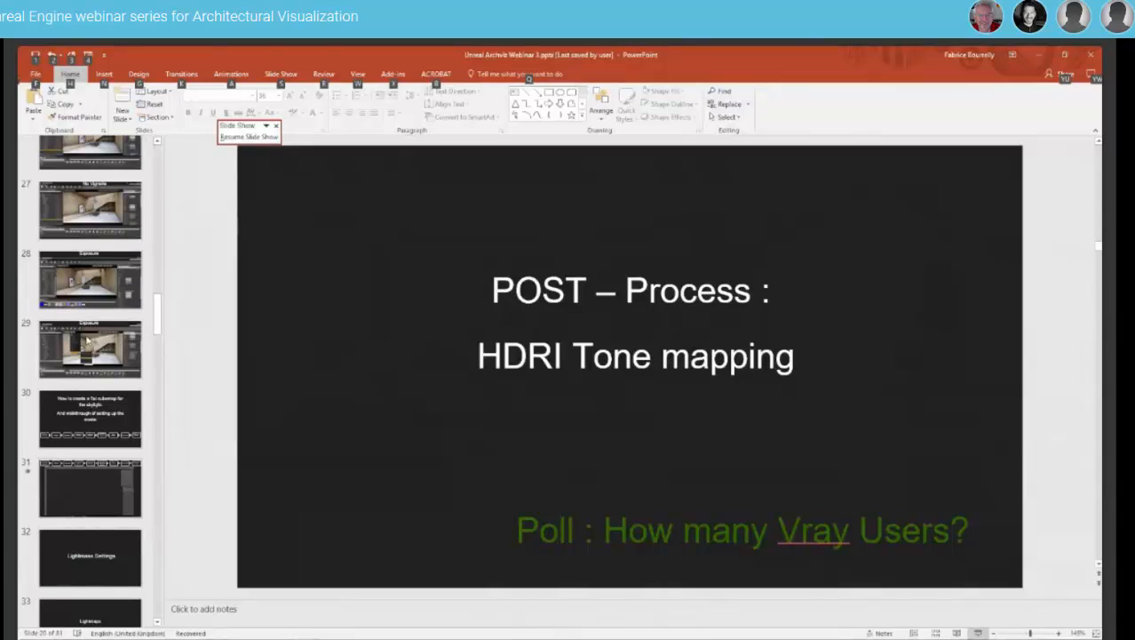
pyautogui.click(94, 287)
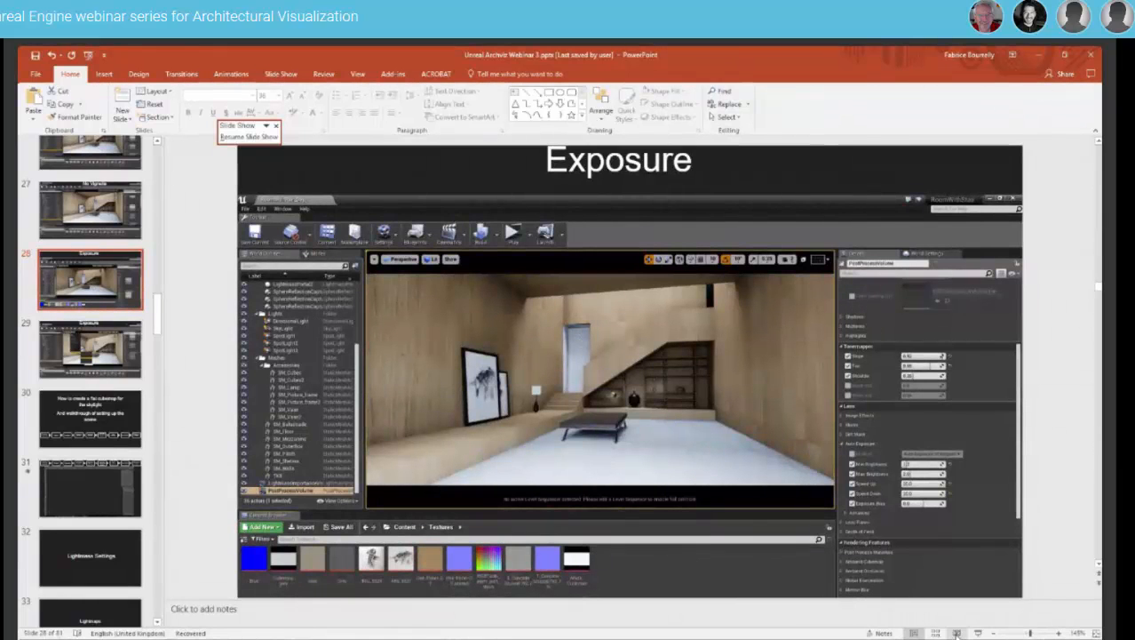
pyautogui.click(978, 633)
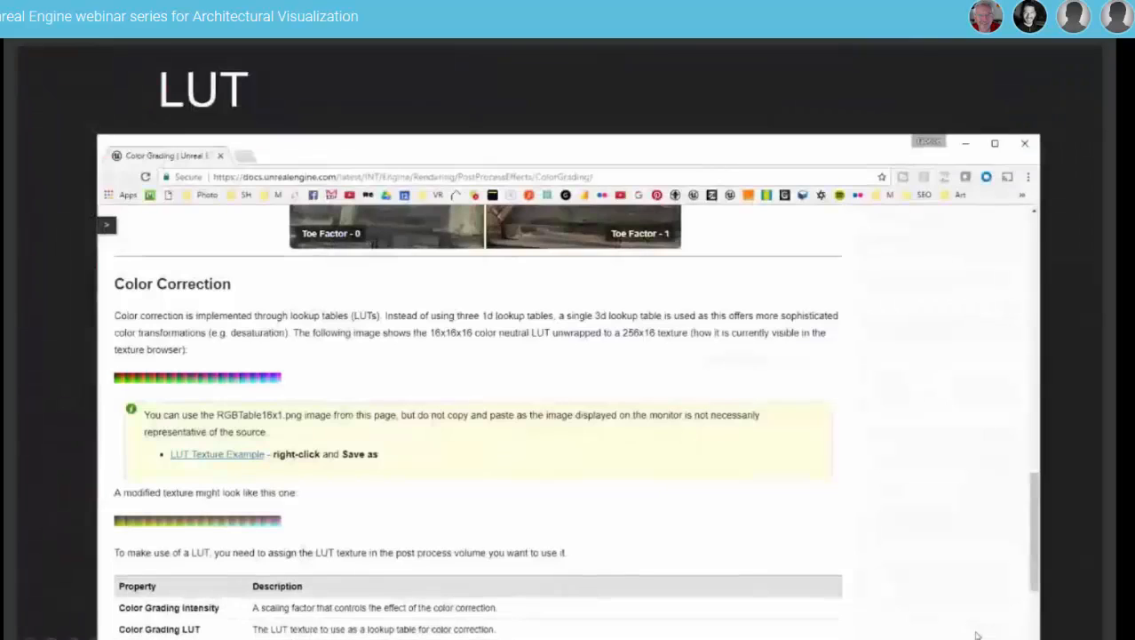
pyautogui.click(893, 561)
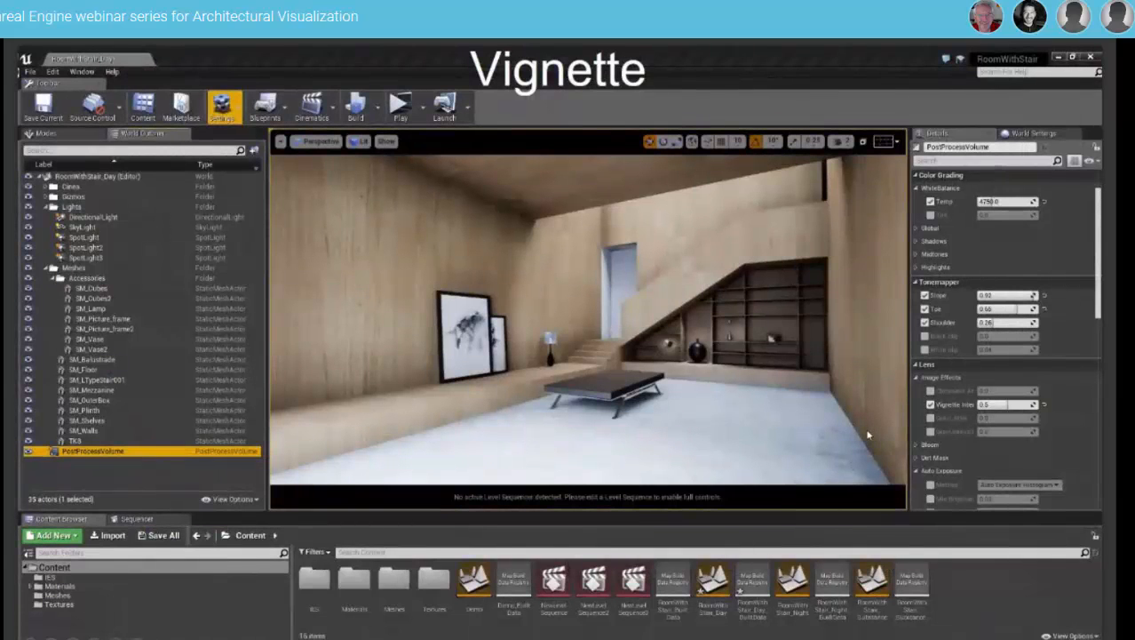
# Compare the room's rendering on the Vignette and No Vignette slides by alternating between them.
pyautogui.click(437, 432)
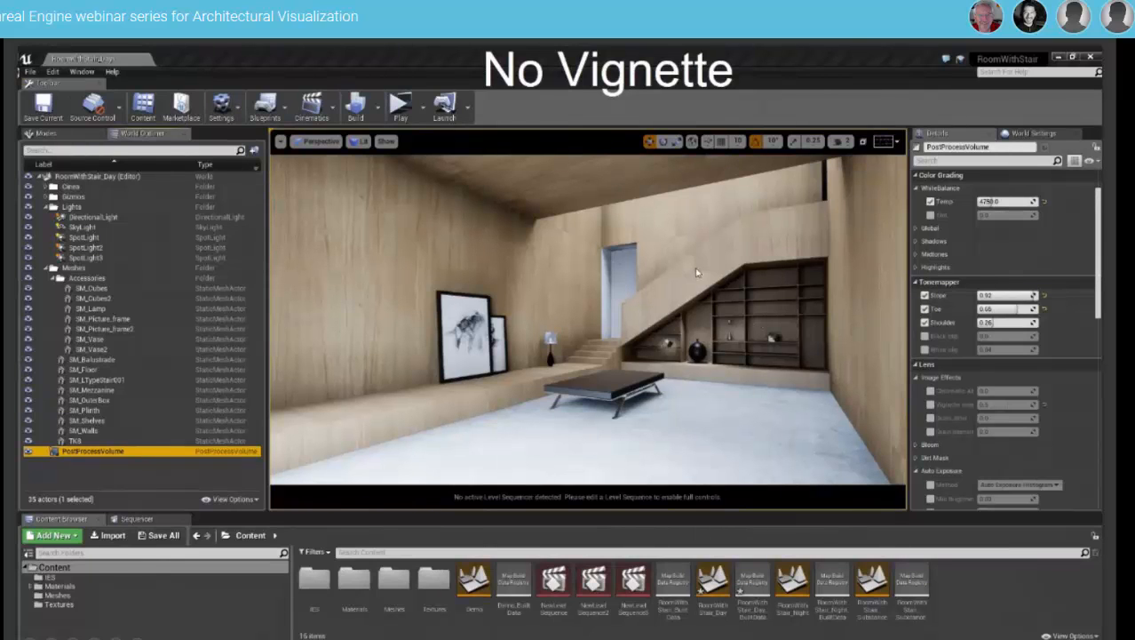
pyautogui.press('Right')
pyautogui.press('Left')
pyautogui.press('Left')
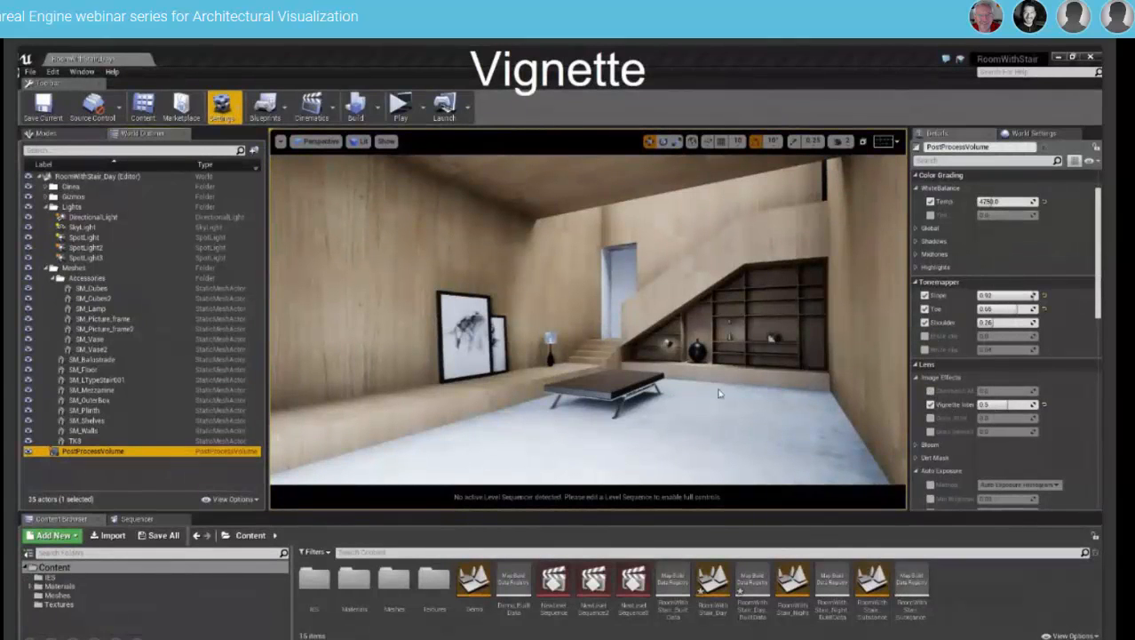
pyautogui.press('Right')
pyautogui.press('Left')
pyautogui.press('Right')
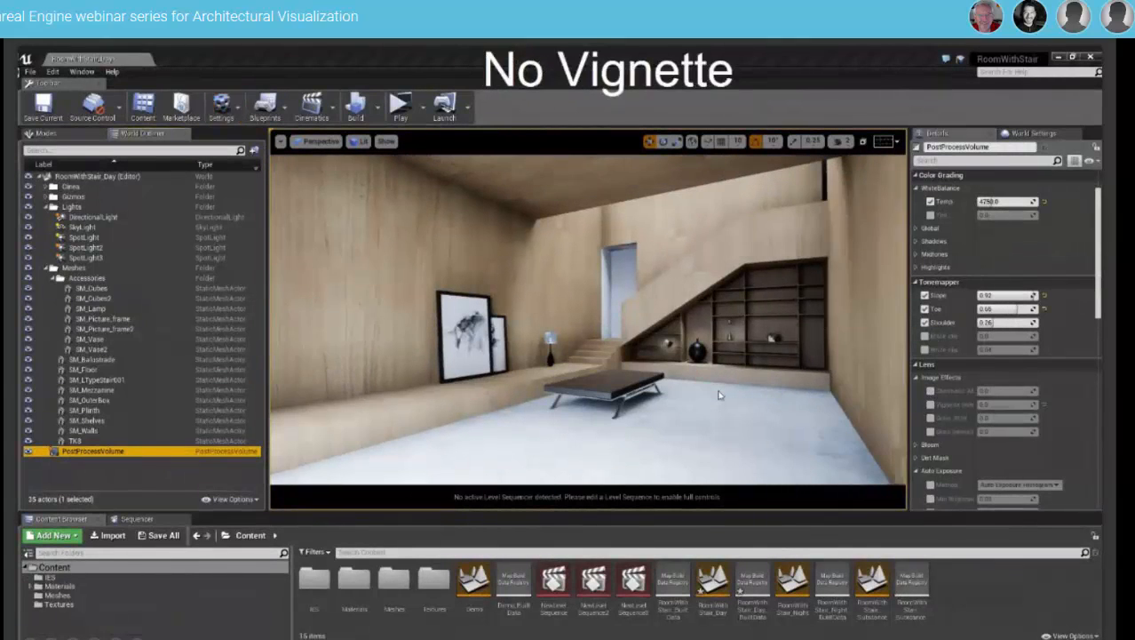
pyautogui.press('Left')
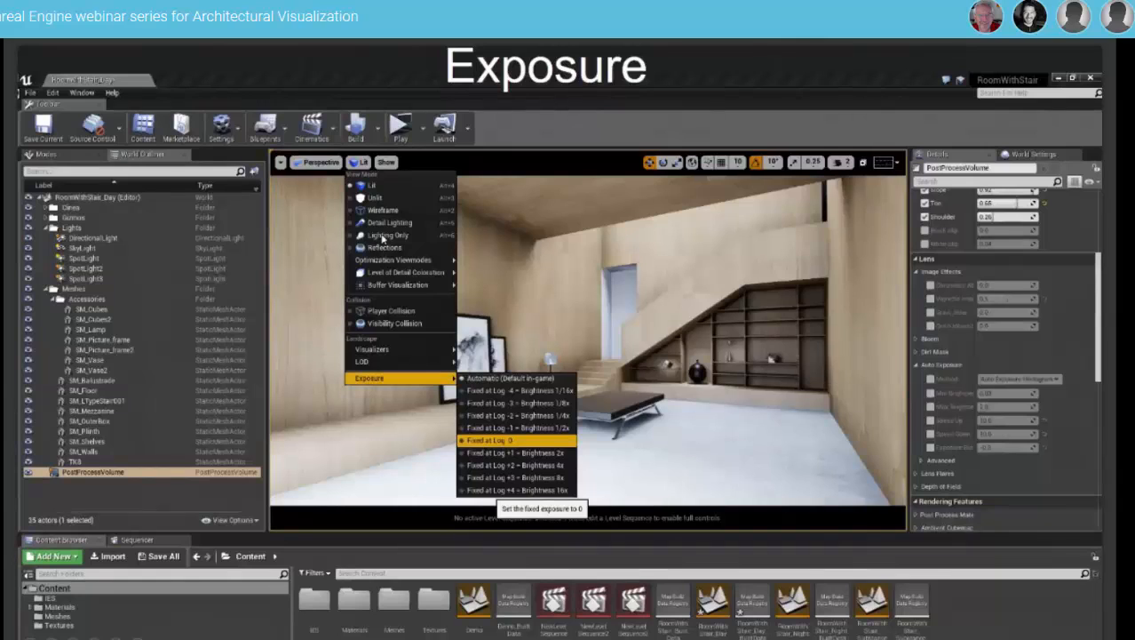
# Switch to the RoomWithStair project in Unreal Editor and set the viewport exposure to Fixed at Log 0.
pyautogui.hotkey('alt', 'Tab')
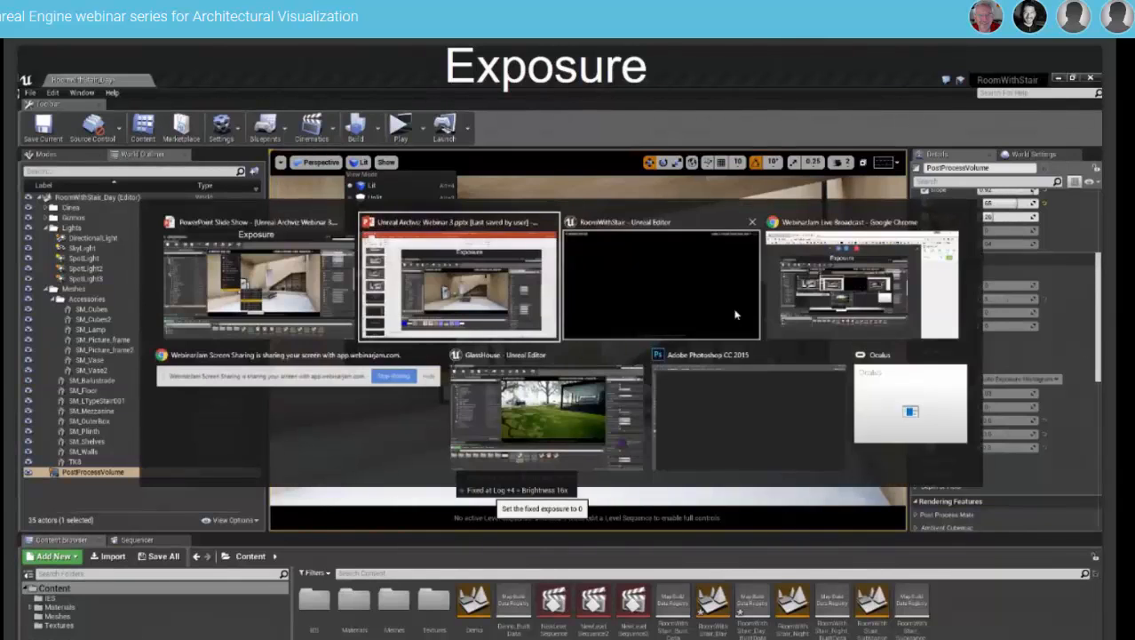
pyautogui.click(661, 287)
pyautogui.click(304, 135)
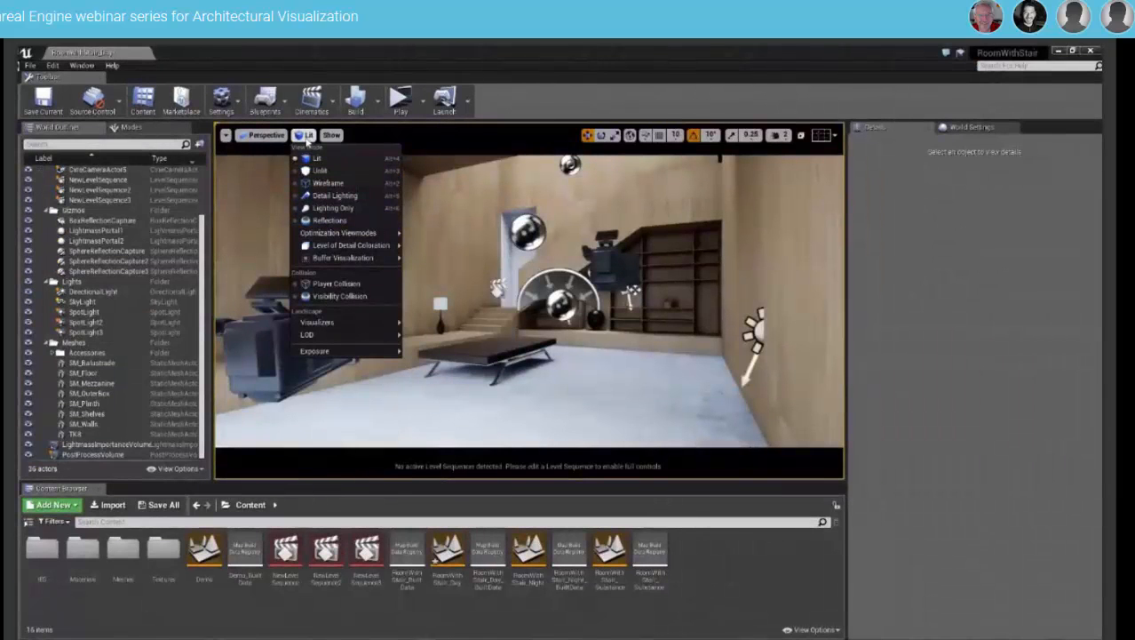
pyautogui.moveTo(373, 351)
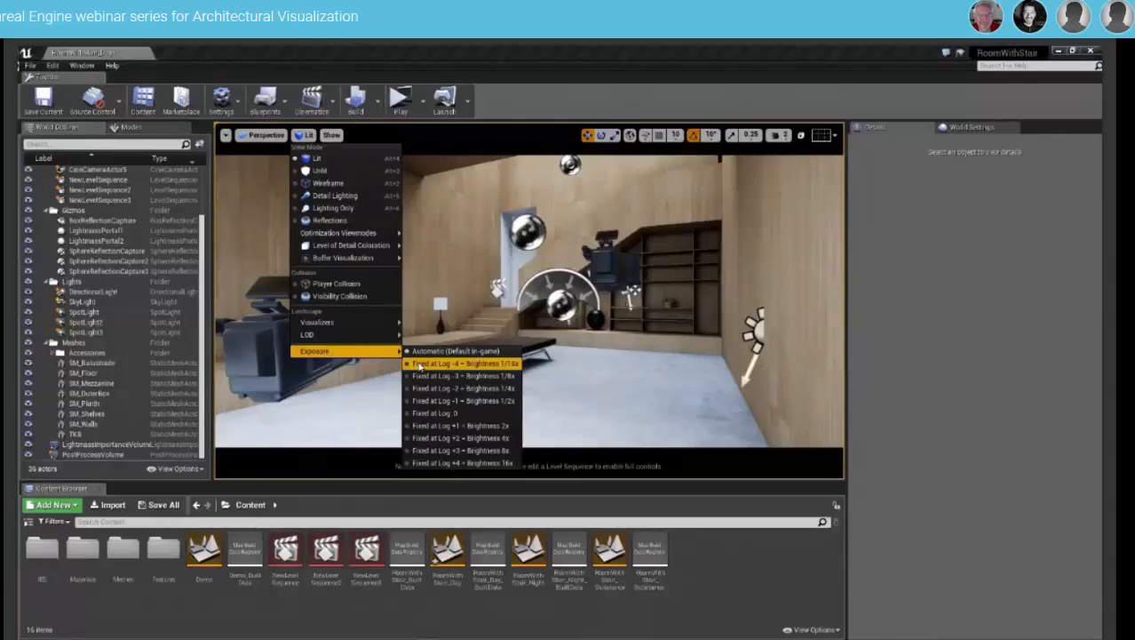
pyautogui.click(444, 414)
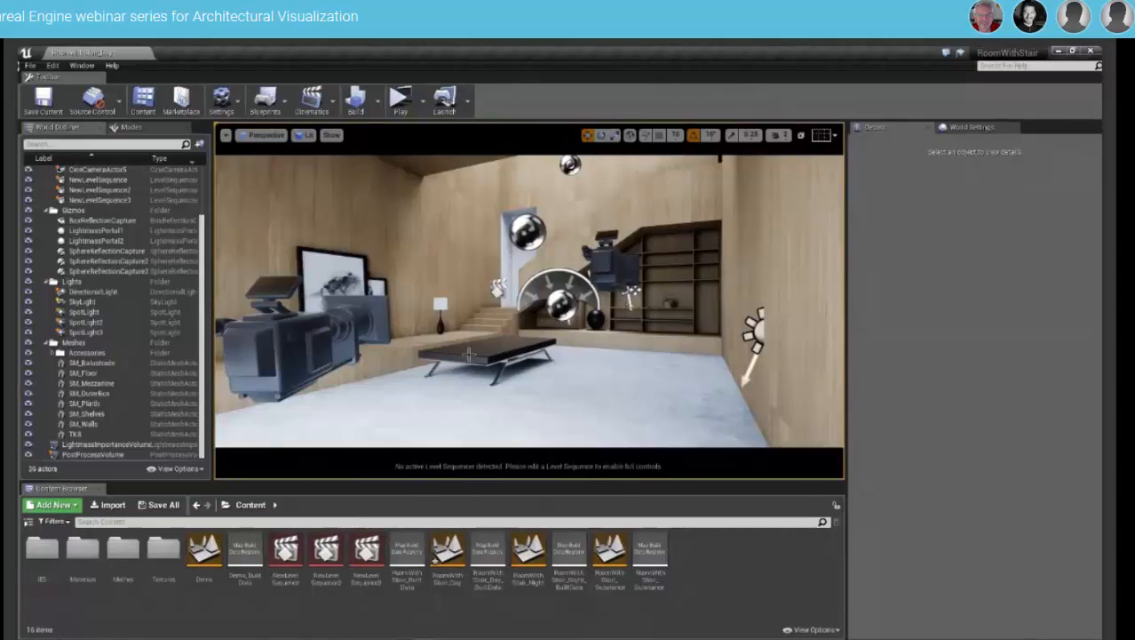
# Switch to PowerPoint, restart the slide show, and return to the Exposure slide with the fixed exposure options.
pyautogui.hotkey('alt', 'Tab')
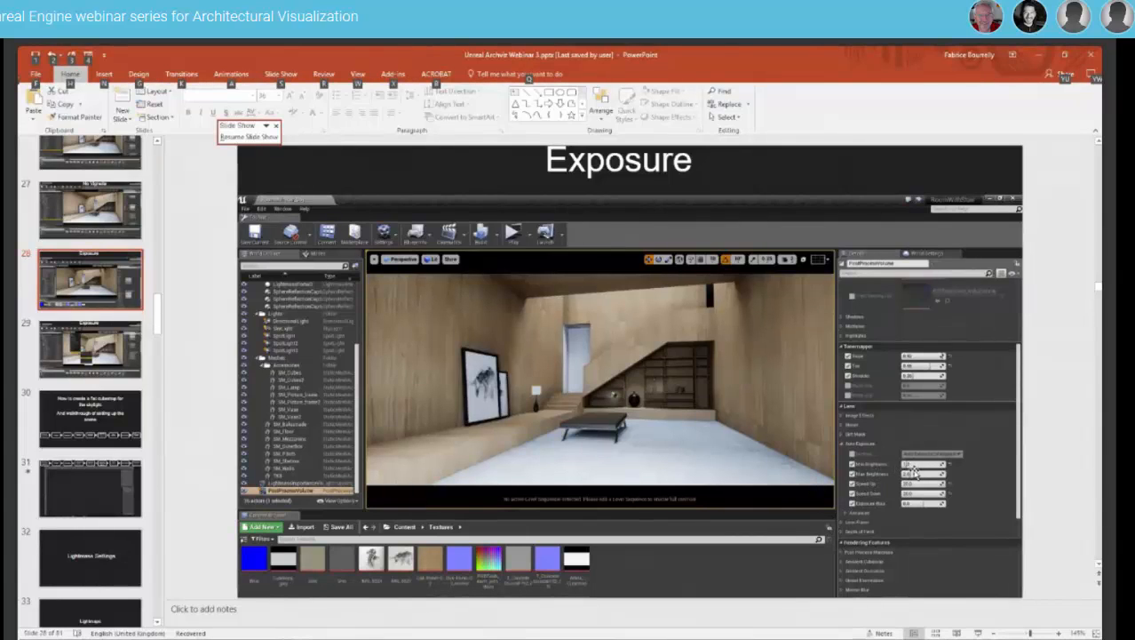
pyautogui.click(978, 633)
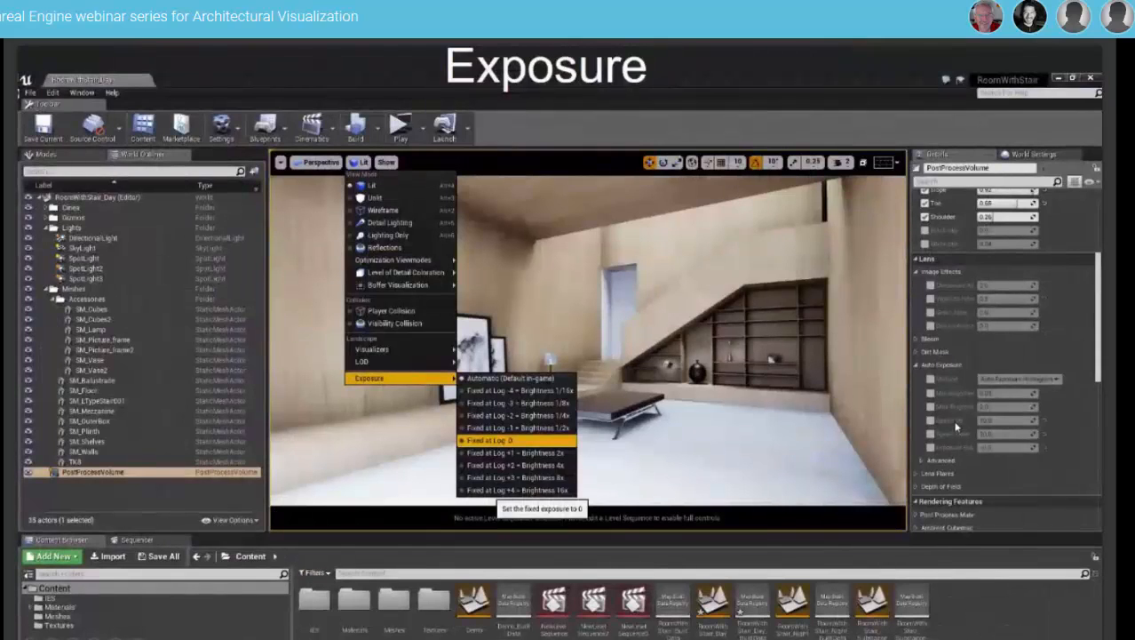
pyautogui.press('Right')
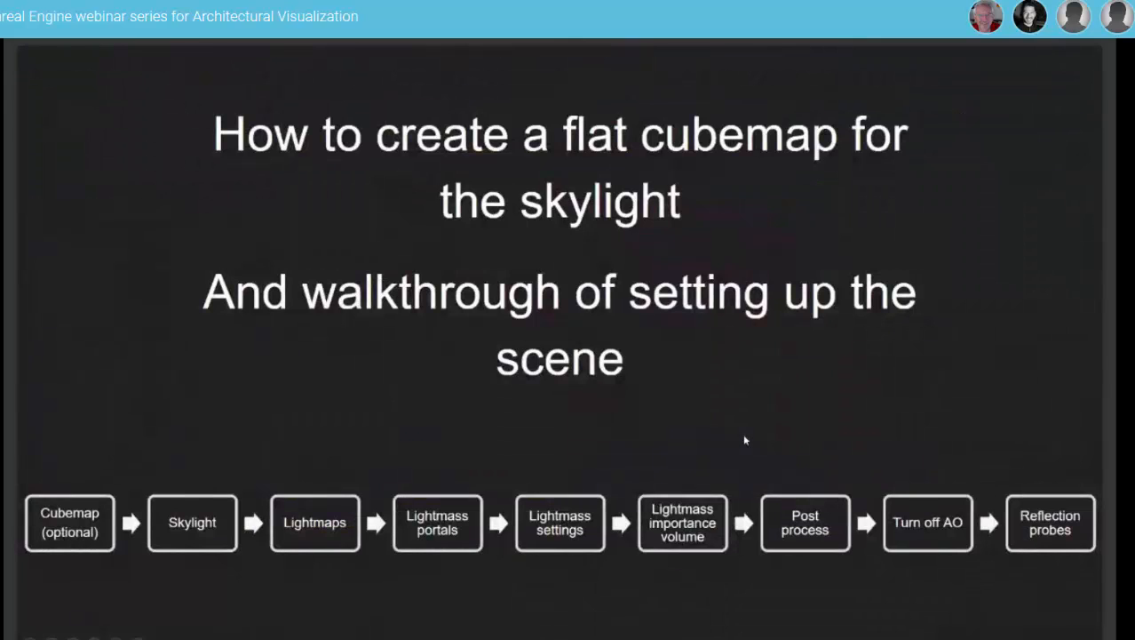
pyautogui.press('Left')
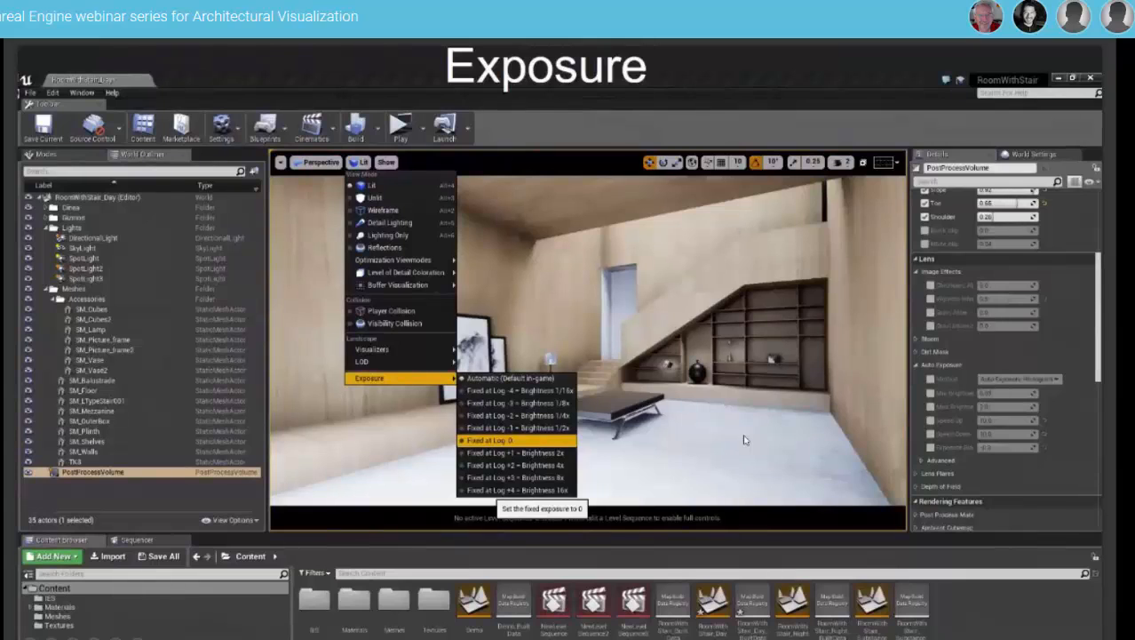
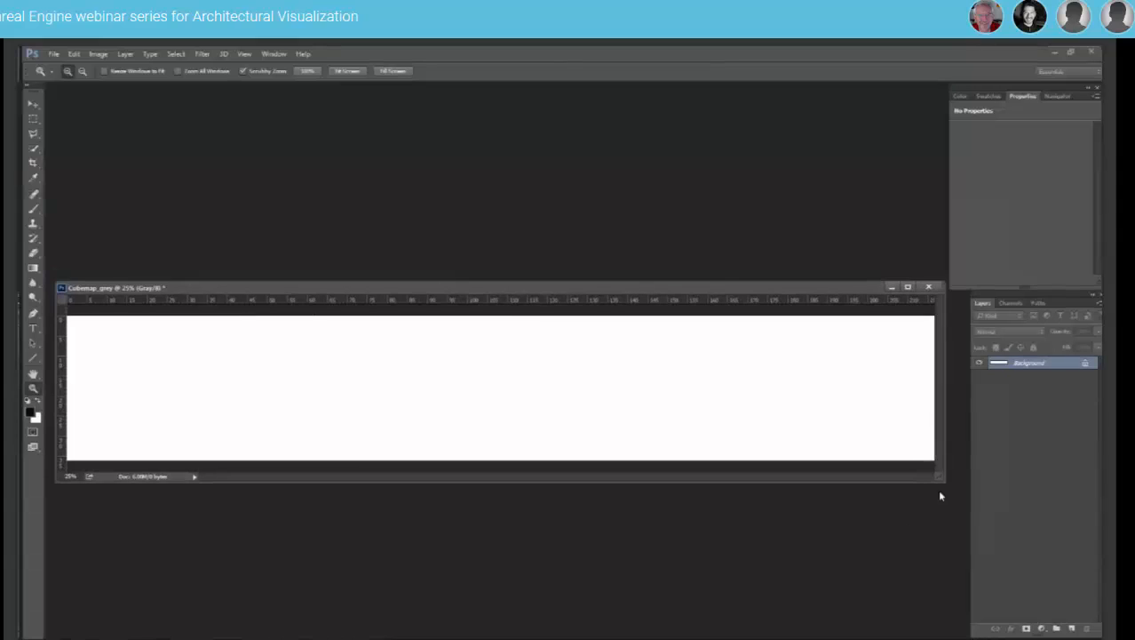
# In Photoshop, enlarge the Cubemap_grey window and darken the white image to light grey by lowering the white output level in Levels.
pyautogui.moveTo(937, 489); pyautogui.dragTo(957, 486)
pyautogui.hotkey('ctrl', 'l')
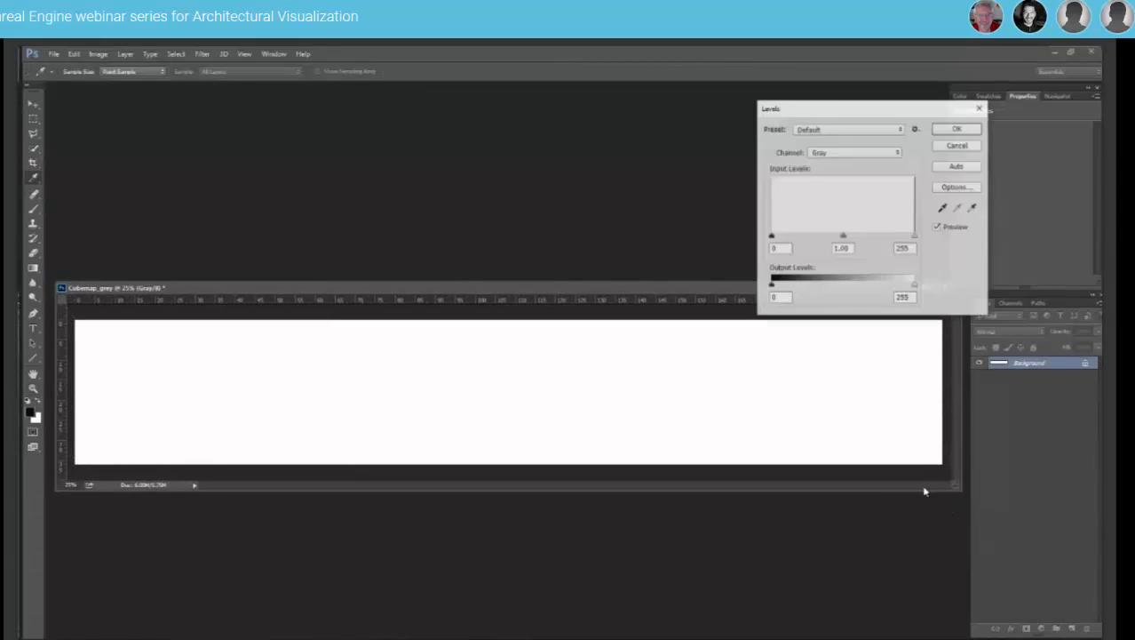
pyautogui.moveTo(914, 285); pyautogui.dragTo(886, 290)
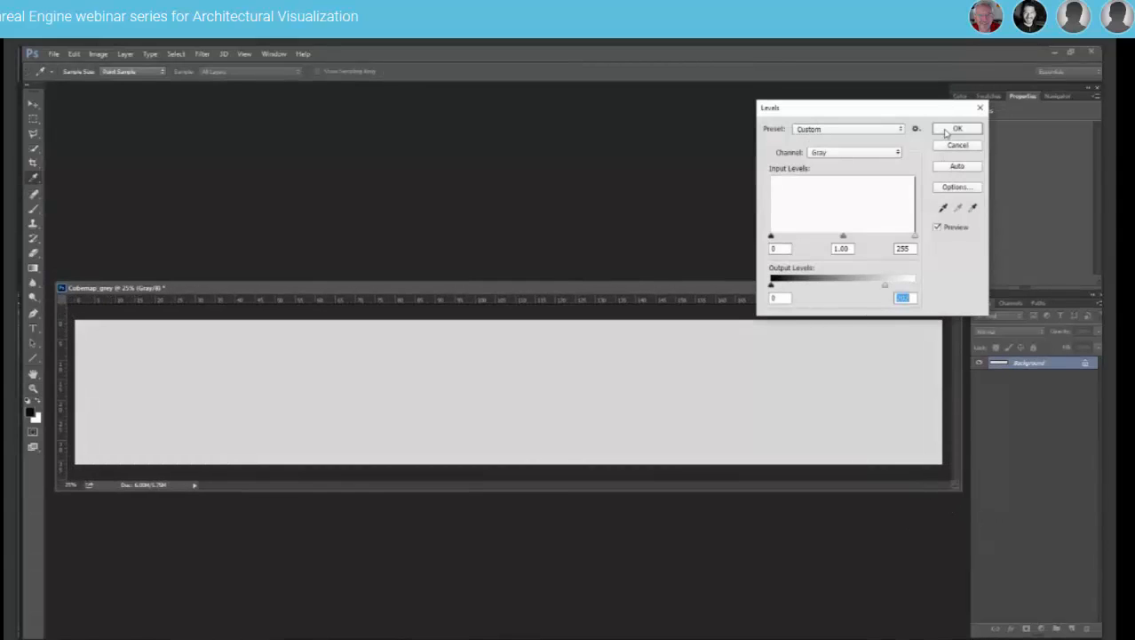
pyautogui.click(957, 128)
# Switch to the browser to view the Unreal Engine documentation page on creating cubemaps.
pyautogui.moveTo(116, 637)
pyautogui.click(81, 600)
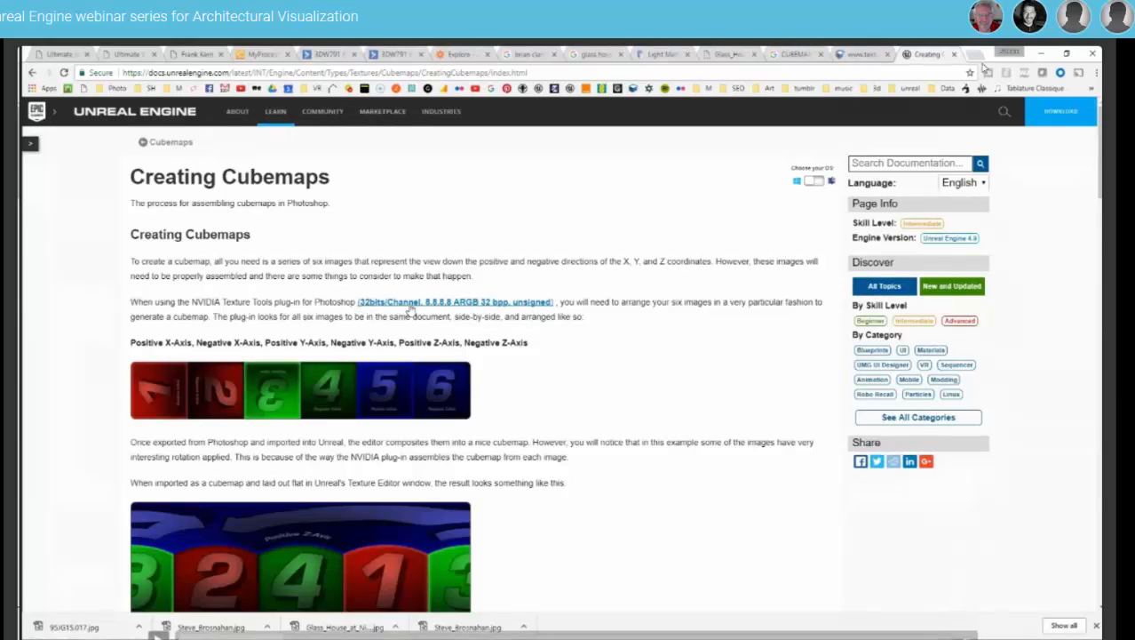
pyautogui.click(531, 320)
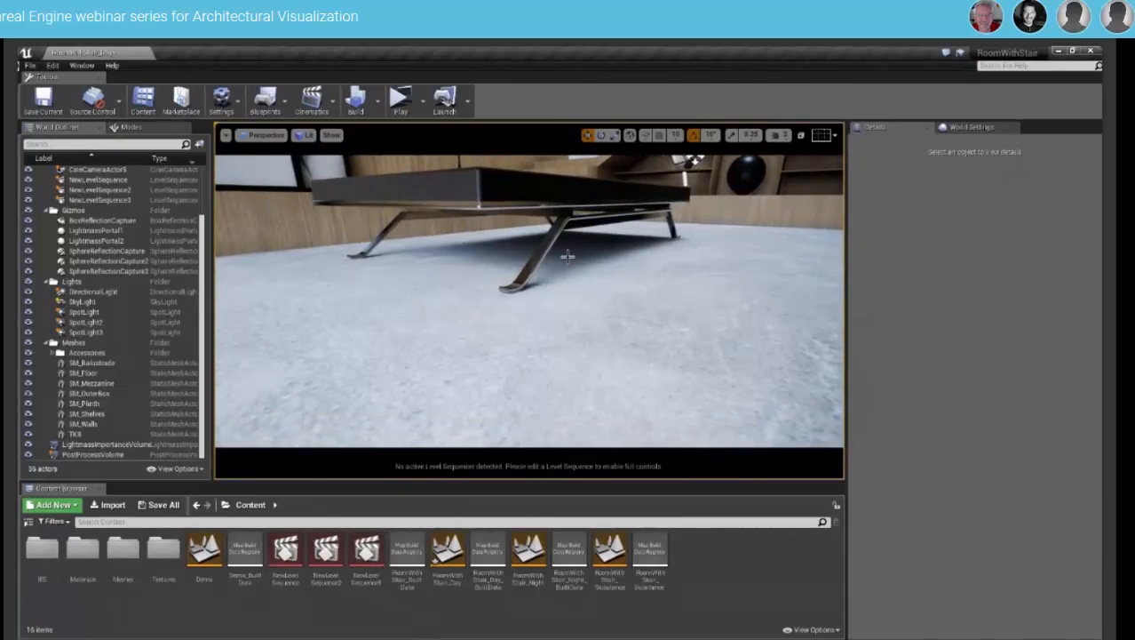
# Return from the Unreal Editor to the slide show and bring up the slide with the Photoshop cubemap video.
pyautogui.hotkey('alt', 'Tab')
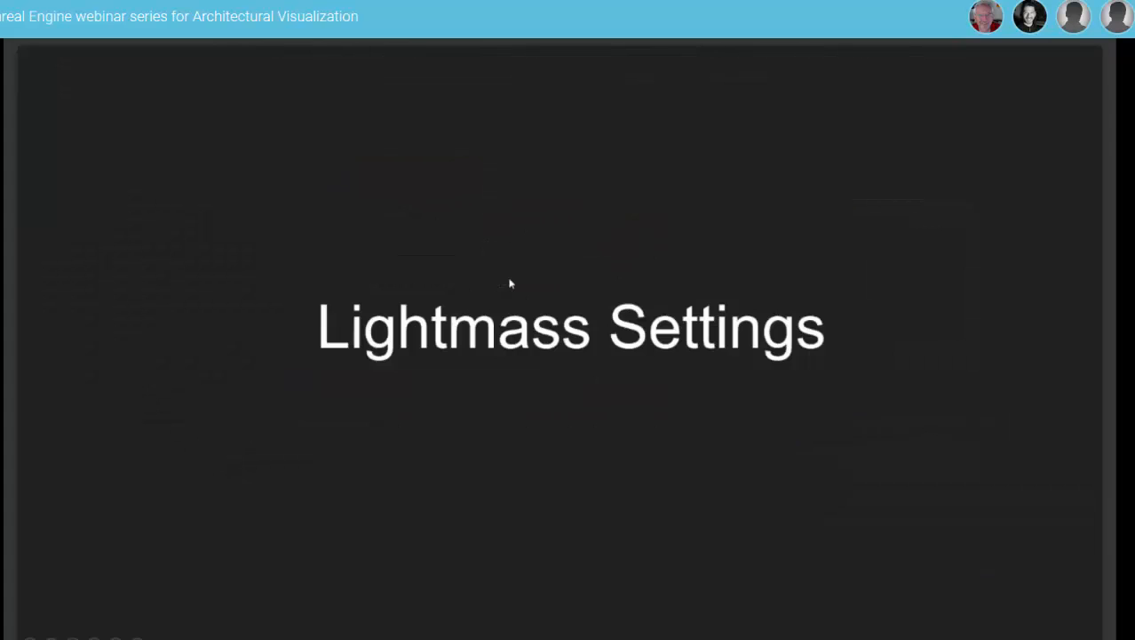
pyautogui.click(563, 343)
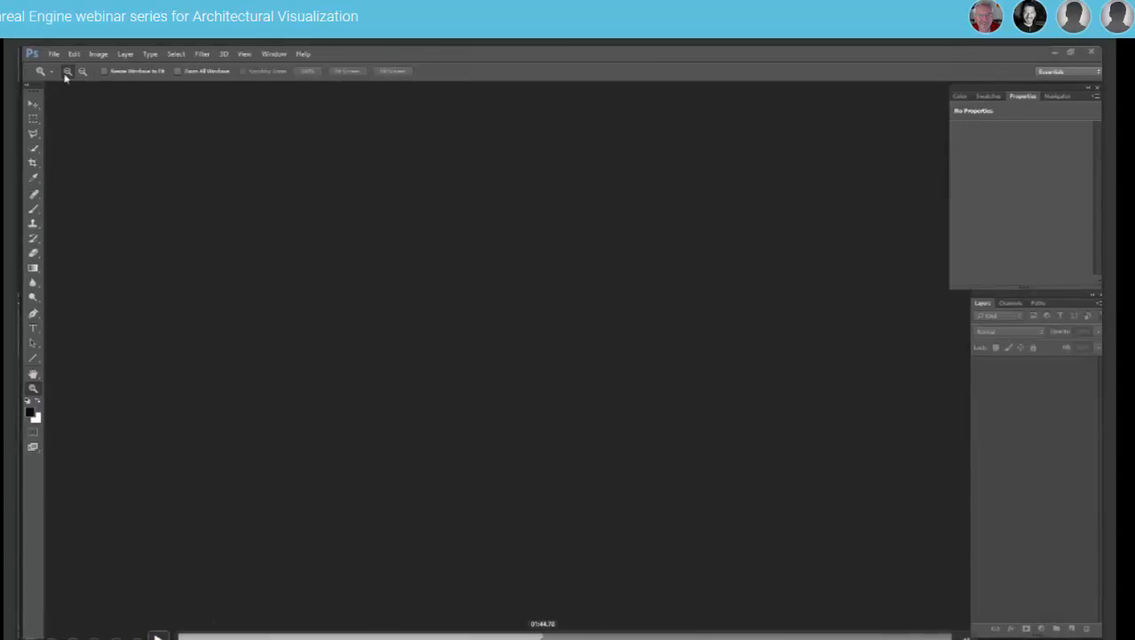
# Set Lightmass indirect lighting bounces to 12, indirect quality to 4 and indirect smoothness to 0.75, and select the SkyLight.
pyautogui.click(544, 636)
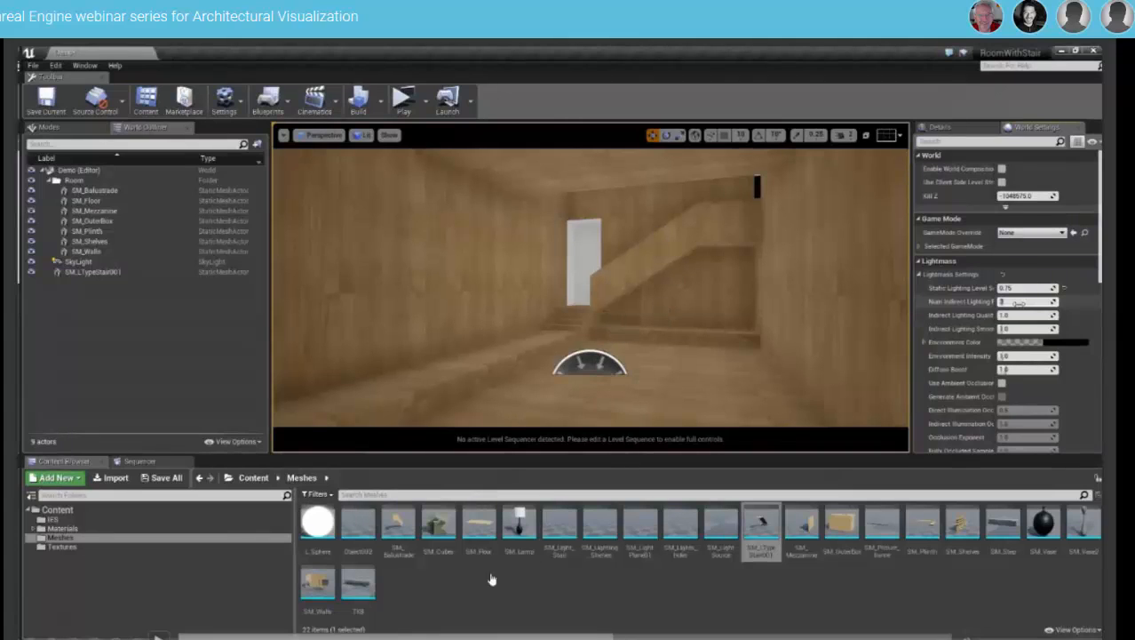
pyautogui.write('12')
pyautogui.click(1019, 315)
pyautogui.write('4')
pyautogui.click(1019, 329)
pyautogui.write('.7')
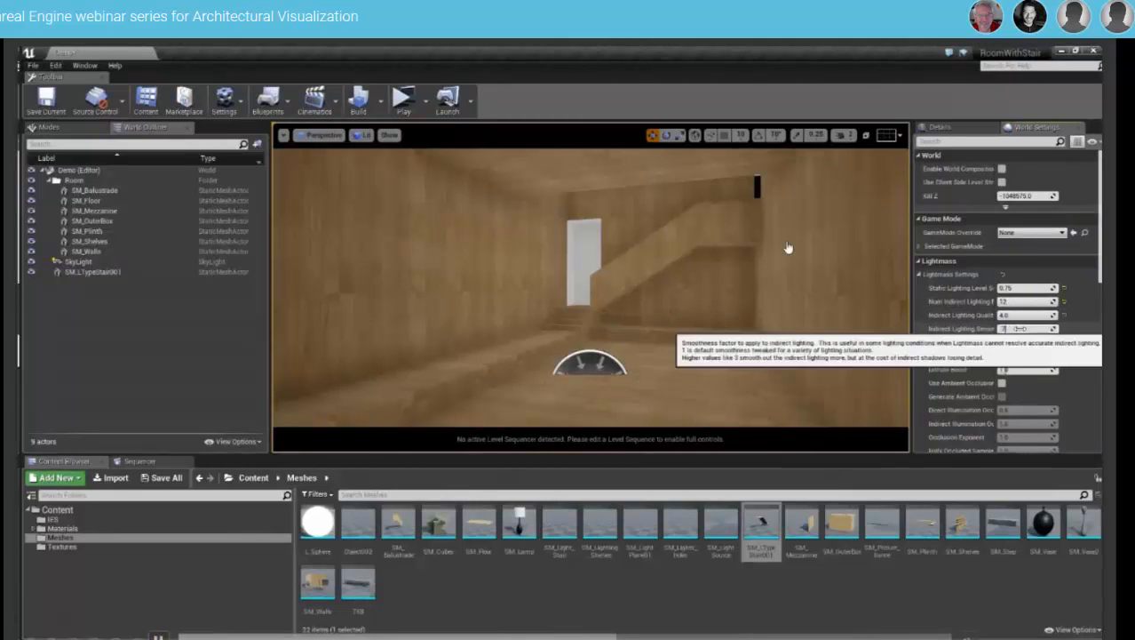
pyautogui.click(589, 364)
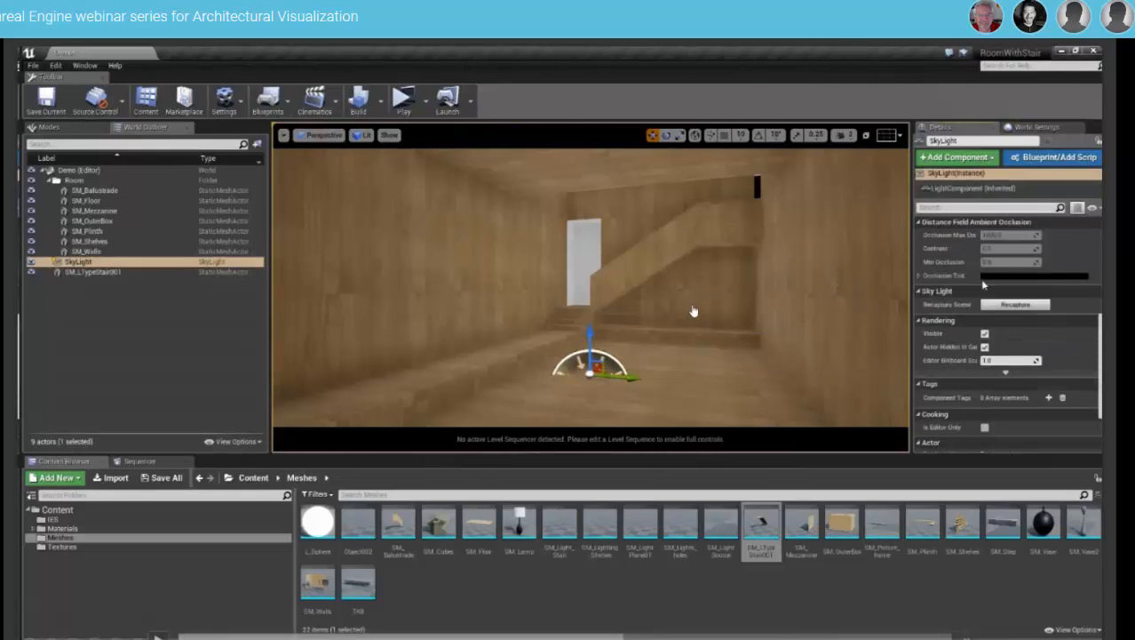
pyautogui.click(618, 635)
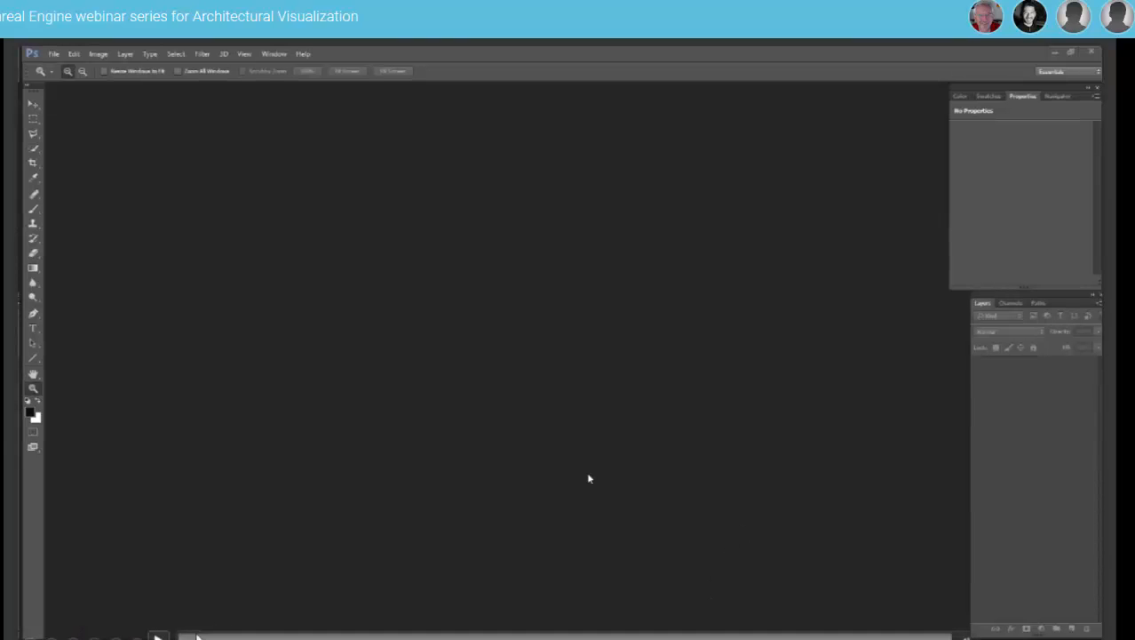
pyautogui.click(55, 54)
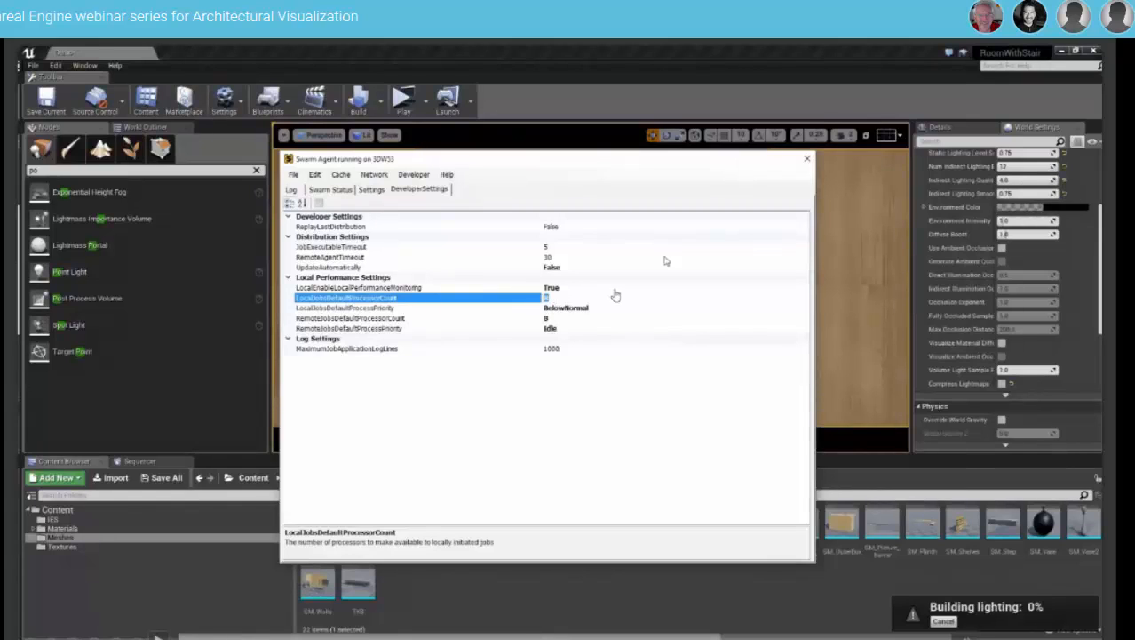
# Open Task Manager to check the CPU load during the lighting build, and view the Swarm Agent's log.
pyautogui.hotkey('ctrl', 'shift', 'Escape')
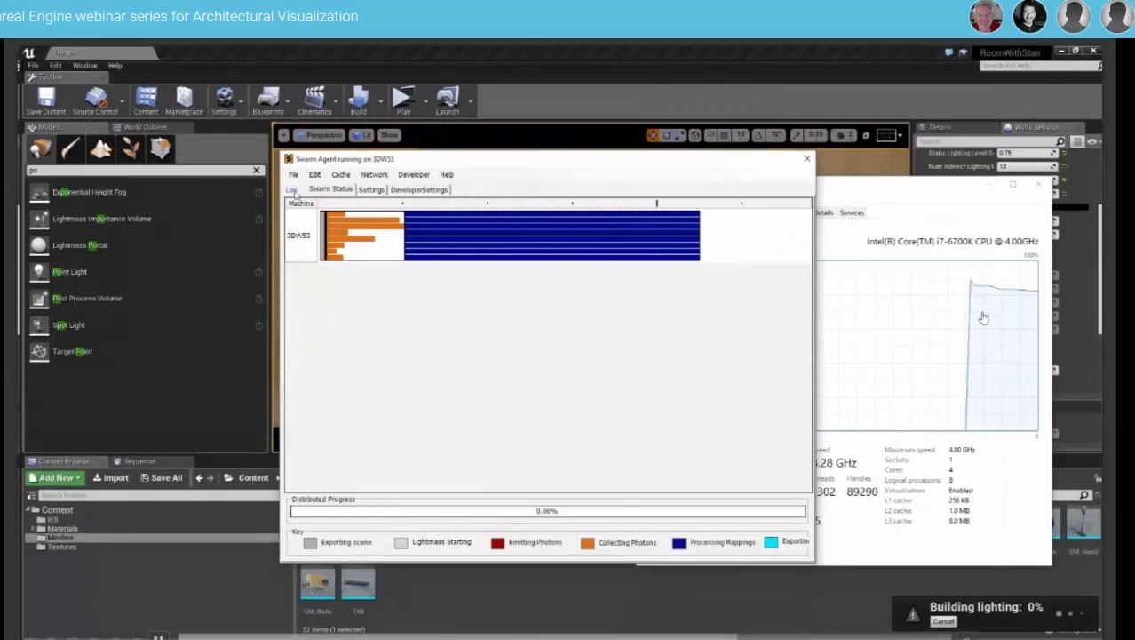
pyautogui.click(292, 189)
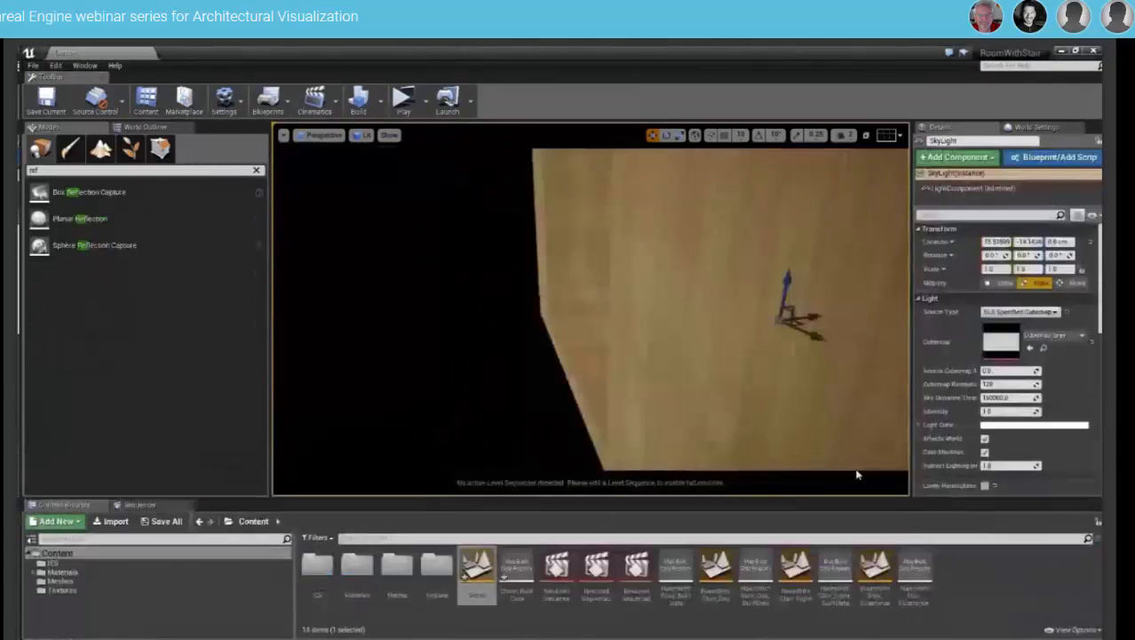
# Search the placeable actors for "po" and place a Lightmass Portal in the scene, framing it in the viewport.
pyautogui.moveTo(858, 475)
pyautogui.mouseDown(button='right')
pyautogui.moveTo(879, 474)
pyautogui.moveTo(862, 475)
pyautogui.mouseUp(button='right')
pyautogui.click(87, 169)
pyautogui.press('BackSpace')
pyautogui.write('po')
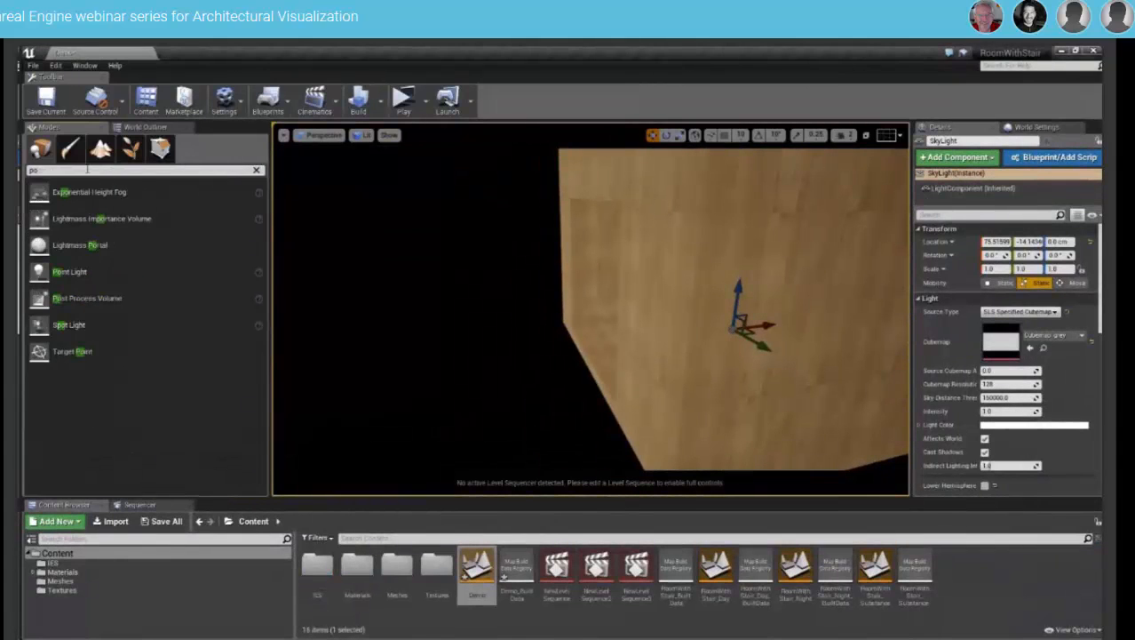
pyautogui.moveTo(80, 245); pyautogui.dragTo(598, 355)
pyautogui.press('f')
# Move the new Lightmass portal along and down the outer wall to the room's window opening.
pyautogui.moveTo(622, 311); pyautogui.dragTo(888, 267)
pyautogui.keyDown('alt'); pyautogui.moveTo(889, 266); pyautogui.dragTo(770, 289); pyautogui.keyUp('alt')
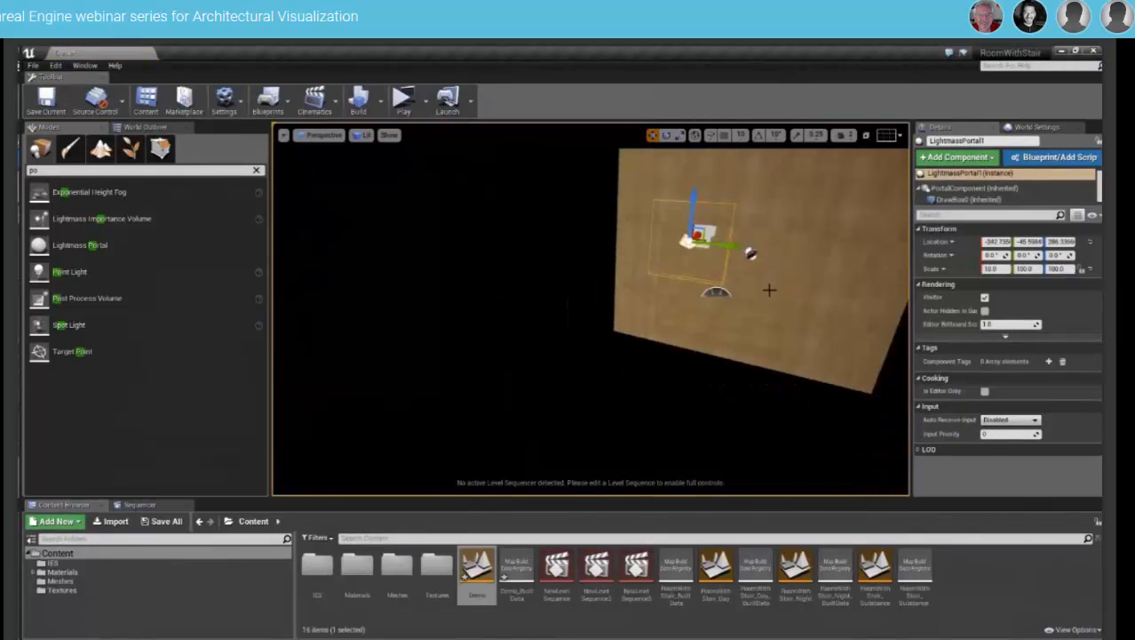
pyautogui.moveTo(731, 245); pyautogui.dragTo(777, 254)
pyautogui.moveTo(742, 204); pyautogui.dragTo(745, 245)
# Scale the Lightmass portal to cover the window opening, to about 186 on Y and 162 on Z.
pyautogui.press('f')
pyautogui.press('space')
pyautogui.press('space')
pyautogui.moveTo(590, 269); pyautogui.dragTo(591, 213)
pyautogui.moveTo(613, 312); pyautogui.dragTo(585, 310)
pyautogui.press('space')
pyautogui.scroll(-5, 585, 310)
pyautogui.moveTo(585, 310); pyautogui.dragTo(450, 462, button='middle')
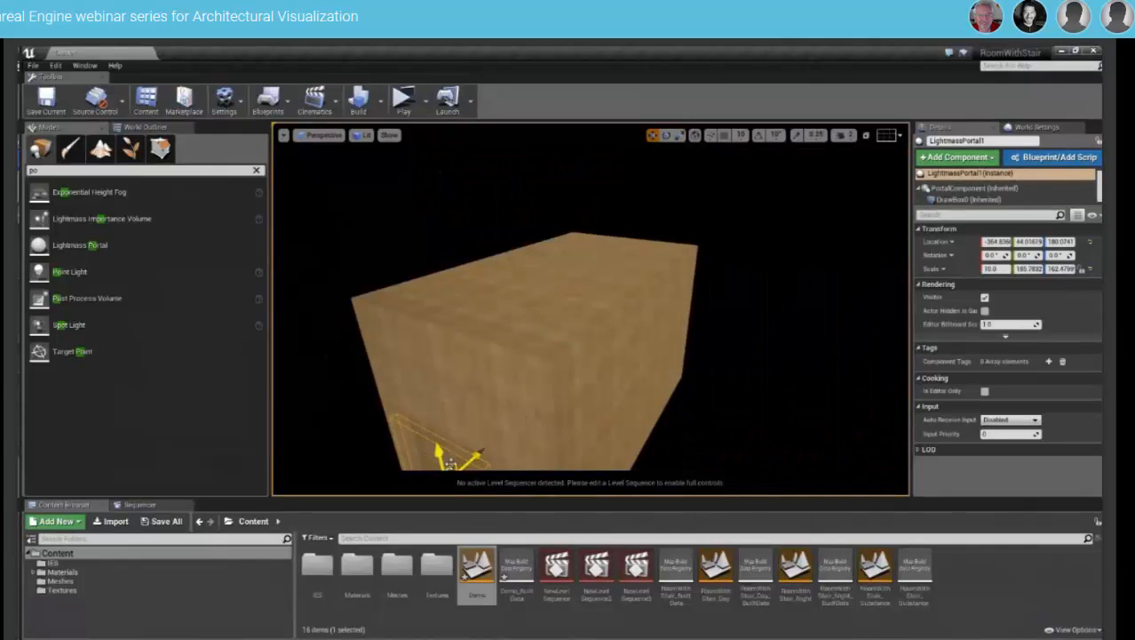
# Copy the window's Lightmass portal up to the room's roof and undo the first rotation of the copy.
pyautogui.keyDown('alt'); pyautogui.moveTo(451, 462); pyautogui.dragTo(609, 306); pyautogui.keyUp('alt')
pyautogui.press('f')
pyautogui.press('space')
pyautogui.moveTo(569, 298); pyautogui.dragTo(579, 357)
pyautogui.hotkey('ctrl', 'z')
# Enable 10° rotation snapping, lay the copied portal flat at -90°, and scale it to about 274 by 113 over the roof opening.
pyautogui.click(759, 136)
pyautogui.press('space')
pyautogui.press('space')
pyautogui.press('space')
pyautogui.press('space')
pyautogui.moveTo(591, 271)
pyautogui.mouseDown()
pyautogui.moveTo(591, 236)
pyautogui.moveTo(603, 264)
pyautogui.moveTo(593, 274)
pyautogui.moveTo(677, 311)
pyautogui.moveTo(602, 265)
pyautogui.mouseUp()
pyautogui.press('space')
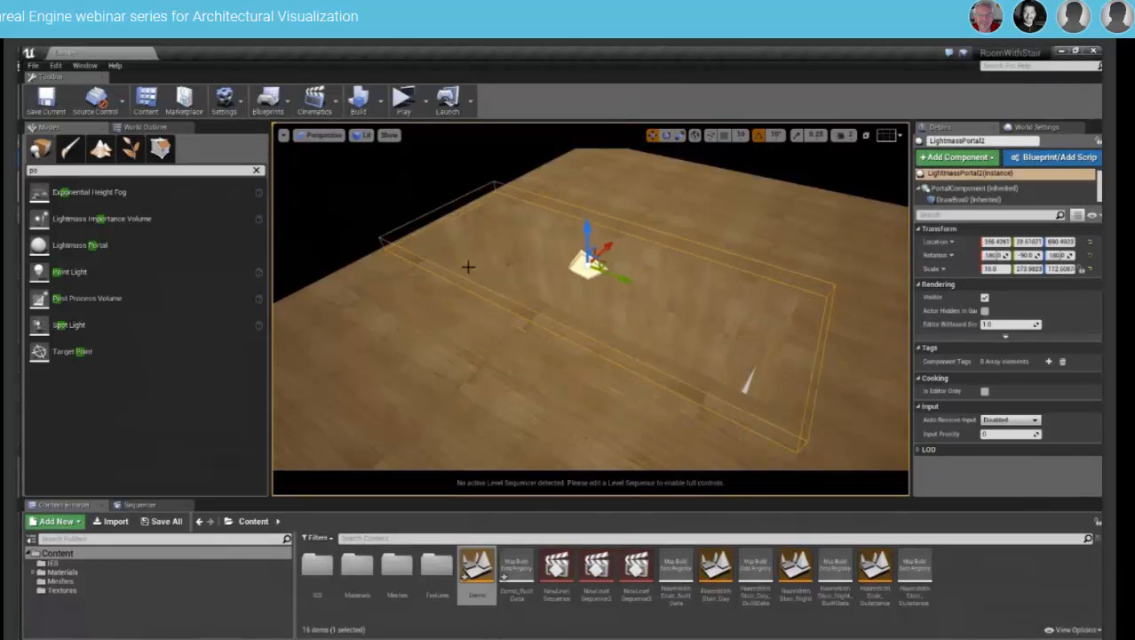
# Shift the window's Lightmass portal closer to the wall, to about -346 on X, and start building the level.
pyautogui.keyDown('alt'); pyautogui.moveTo(469, 266); pyautogui.dragTo(471, 222); pyautogui.keyUp('alt')
pyautogui.scroll(-5, 608, 403)
pyautogui.keyDown('alt'); pyautogui.moveTo(608, 403); pyautogui.dragTo(569, 453); pyautogui.keyUp('alt')
pyautogui.click(456, 392)
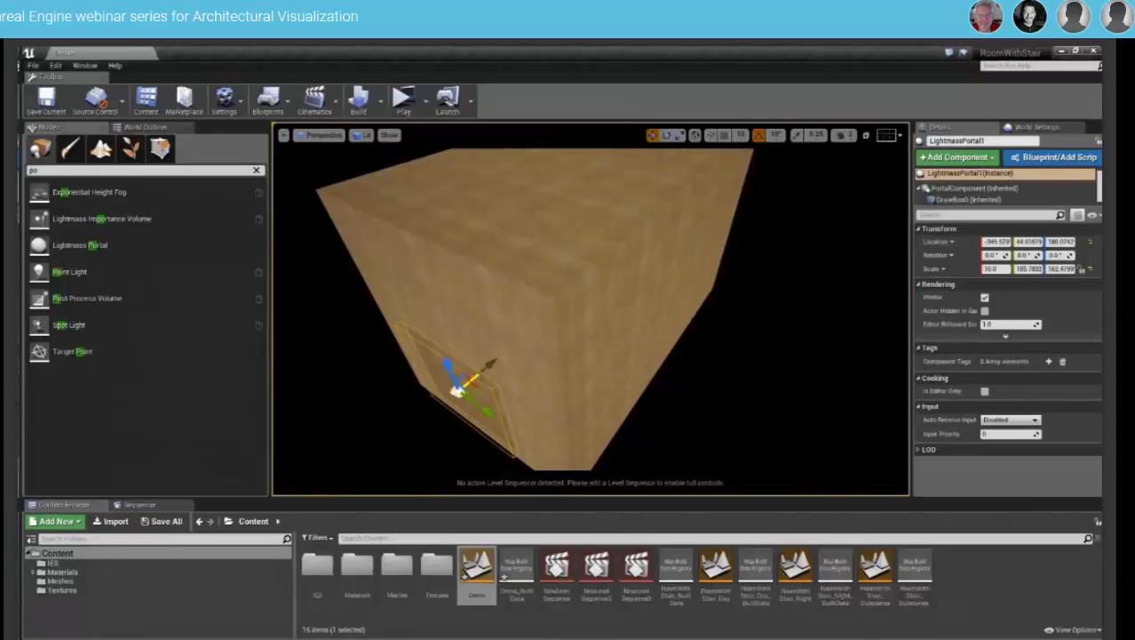
pyautogui.scroll(5, 537, 381)
pyautogui.moveTo(538, 381); pyautogui.dragTo(542, 379, button='right')
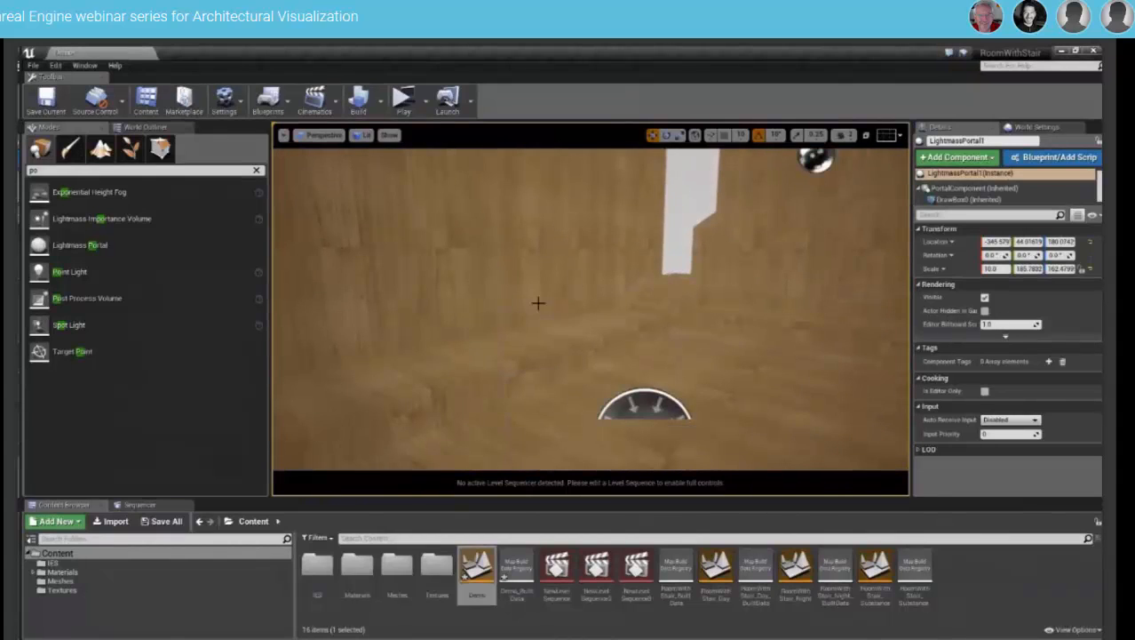
pyautogui.click(359, 97)
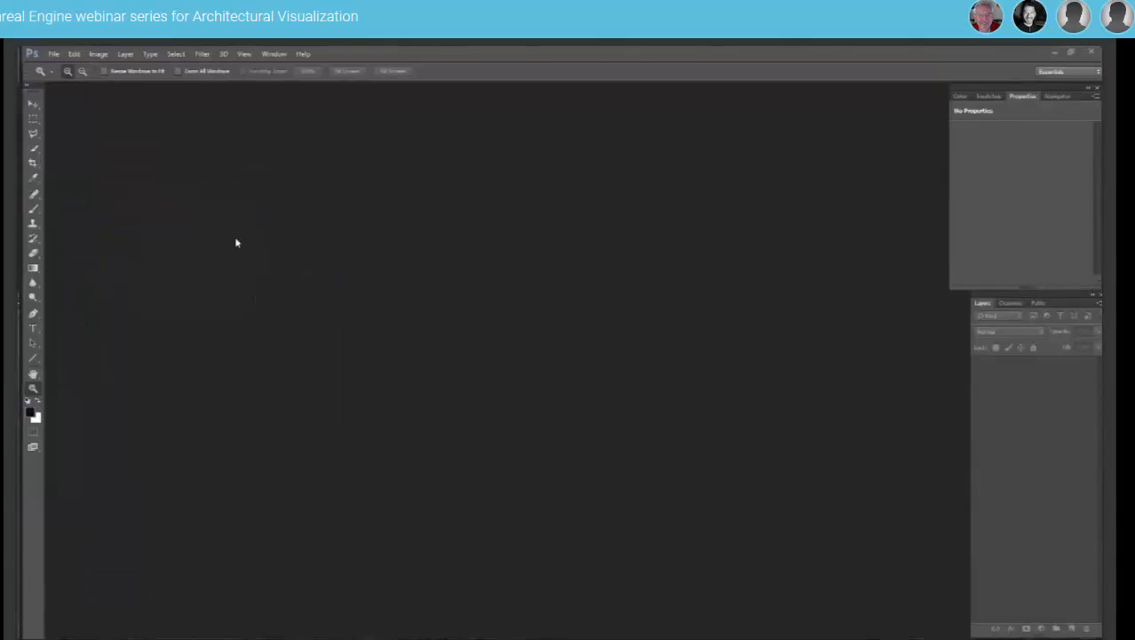
pyautogui.click(53, 53)
pyautogui.click(63, 68)
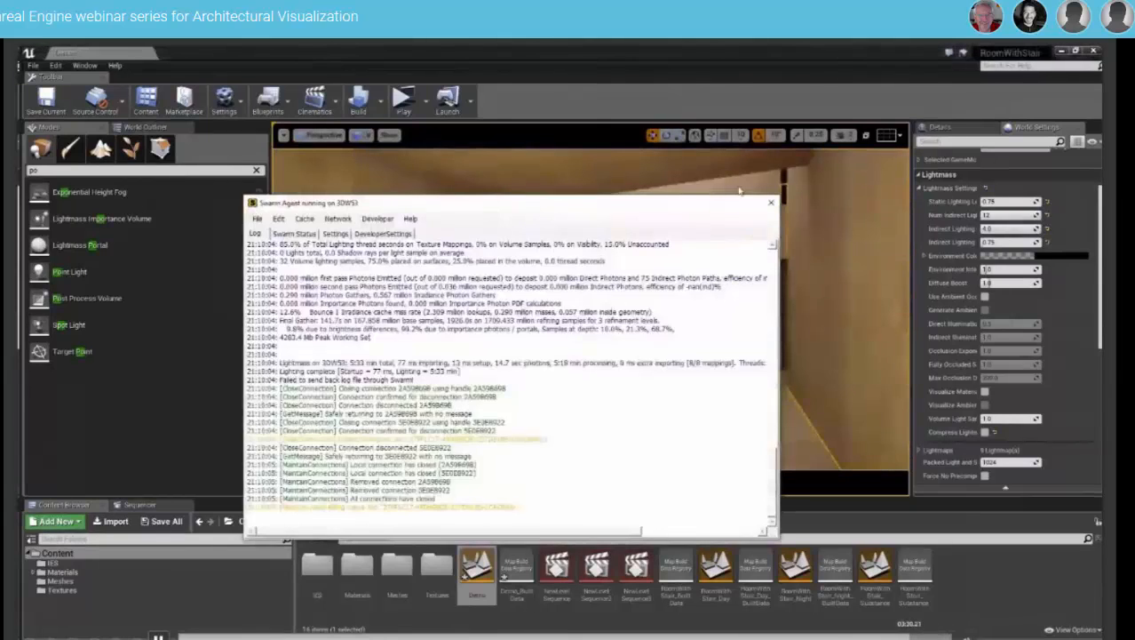
# Close the Swarm Agent window and inspect the built lighting in Lighting Only view mode before returning to Lit.
pyautogui.click(770, 202)
pyautogui.click(359, 136)
pyautogui.click(407, 193)
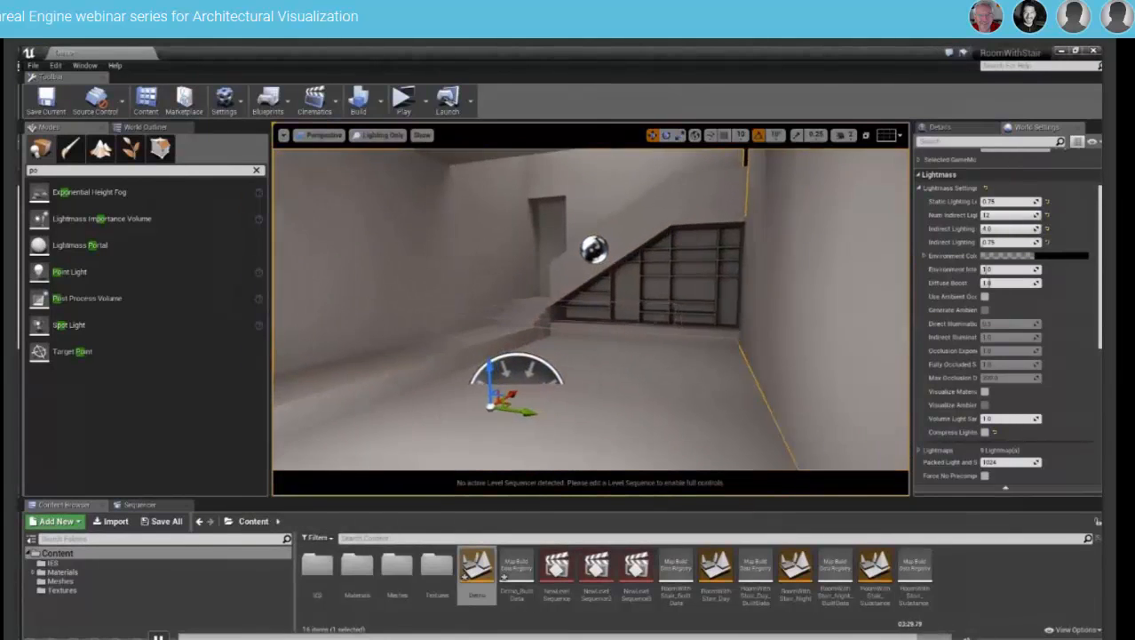
pyautogui.click(382, 135)
pyautogui.click(391, 156)
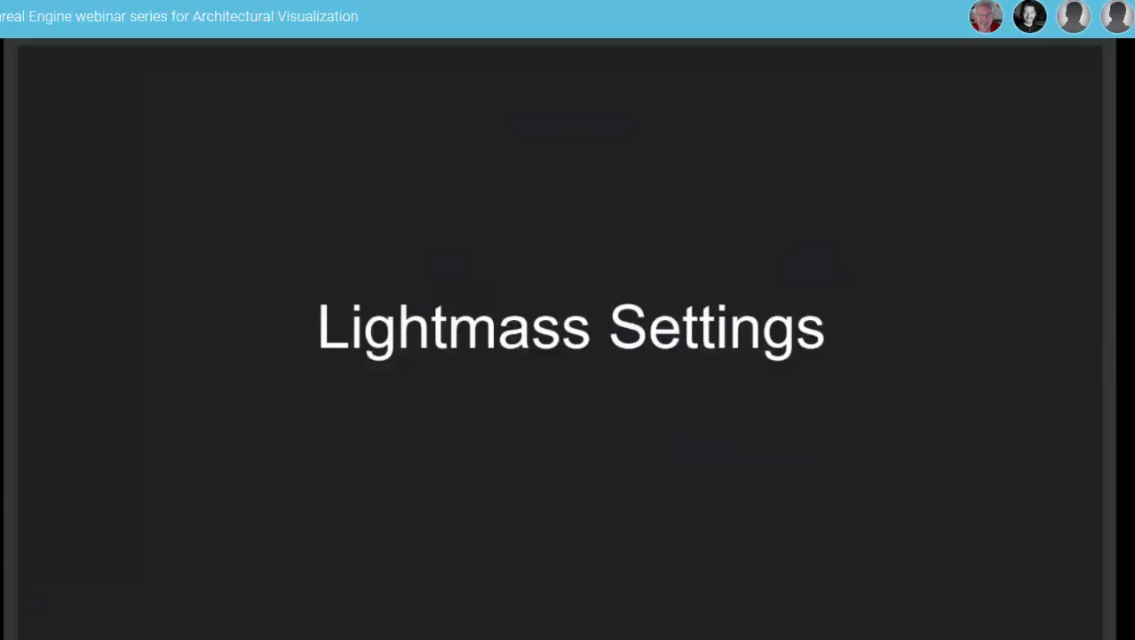
# Leave the slide show and skip the video on slide 31 ahead to the lighting build section.
pyautogui.press('Escape')
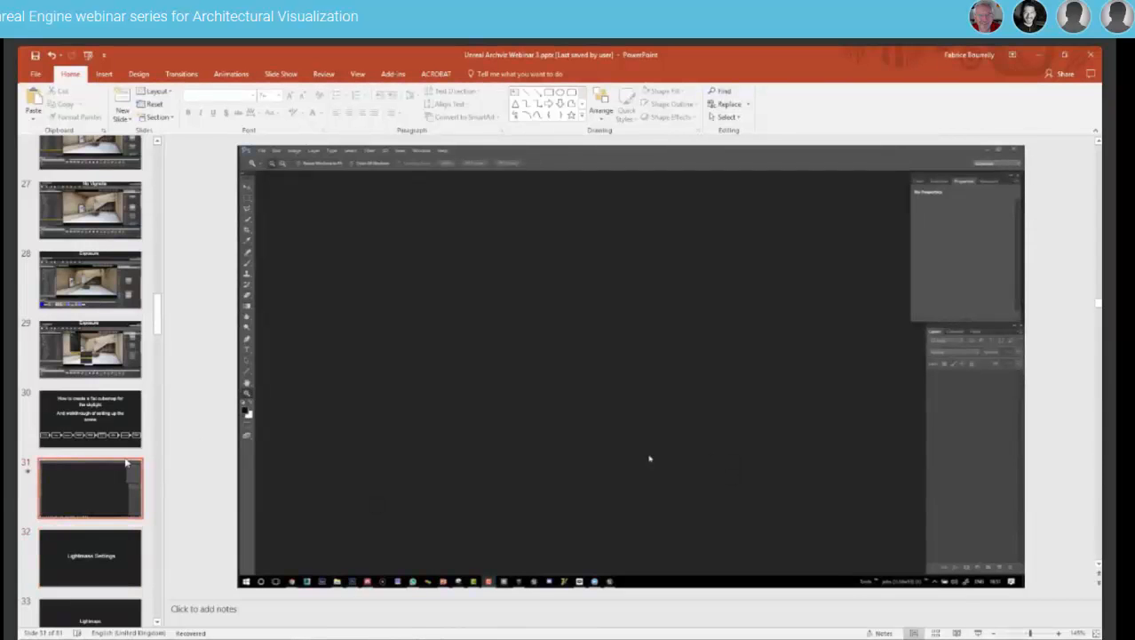
pyautogui.click(851, 573)
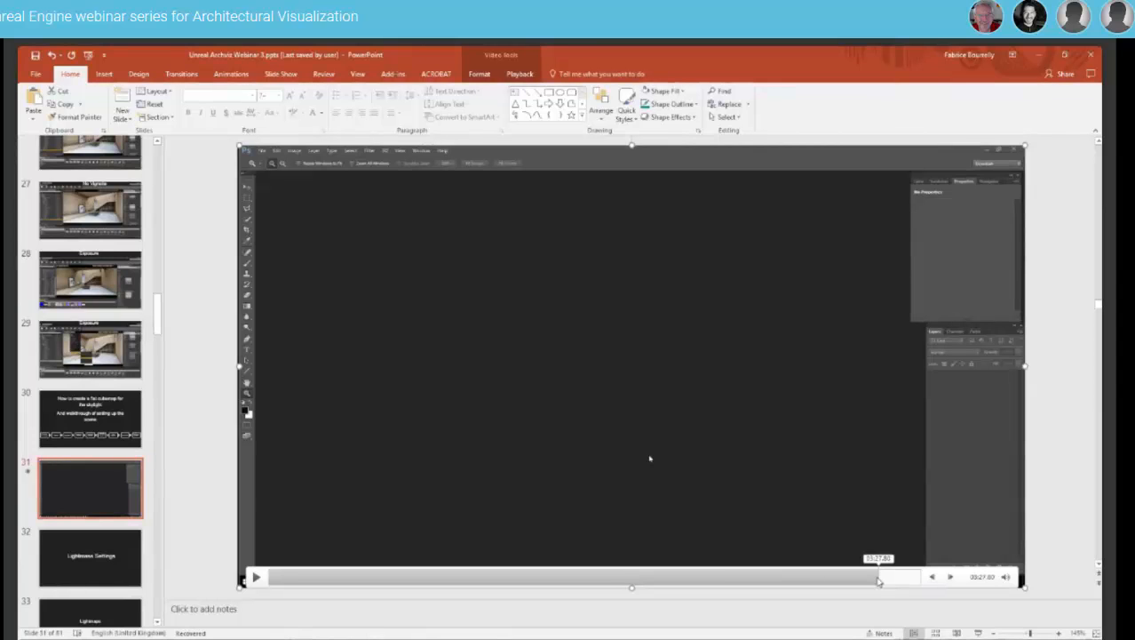
pyautogui.click(851, 580)
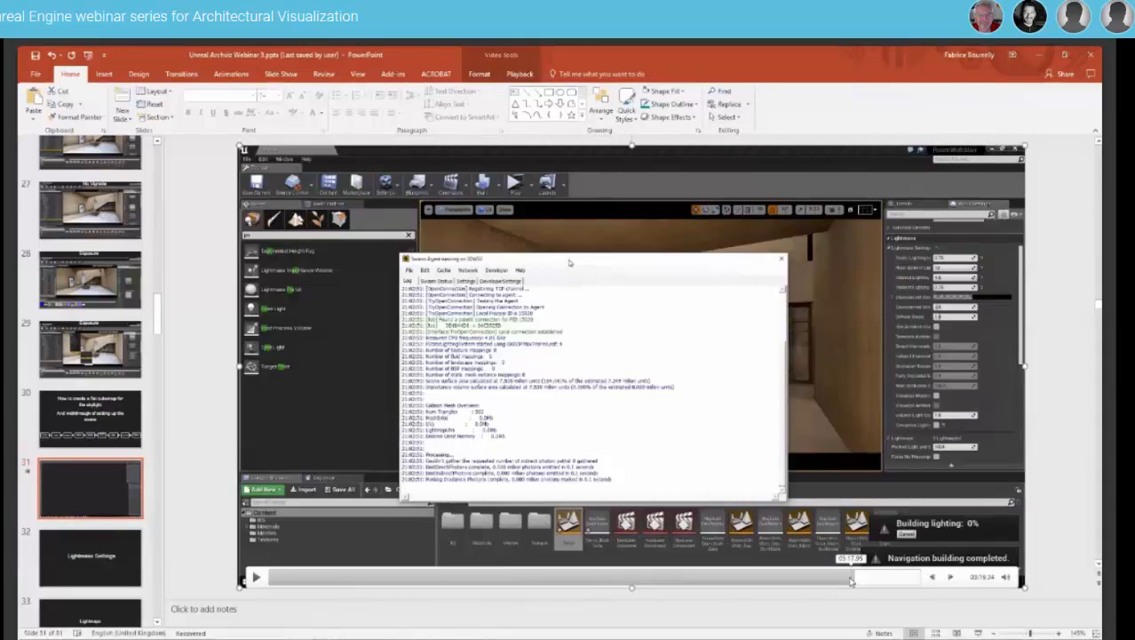
pyautogui.click(851, 580)
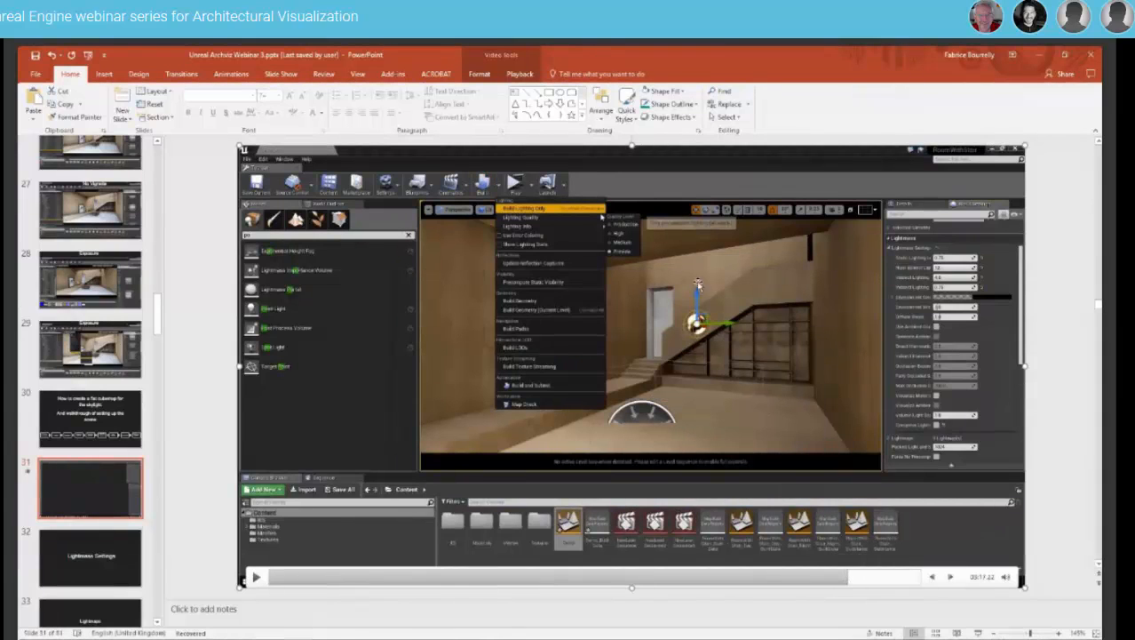
# Play the slide's video, replay the section with the built room, and restart the slide show from slide 31.
pyautogui.click(255, 576)
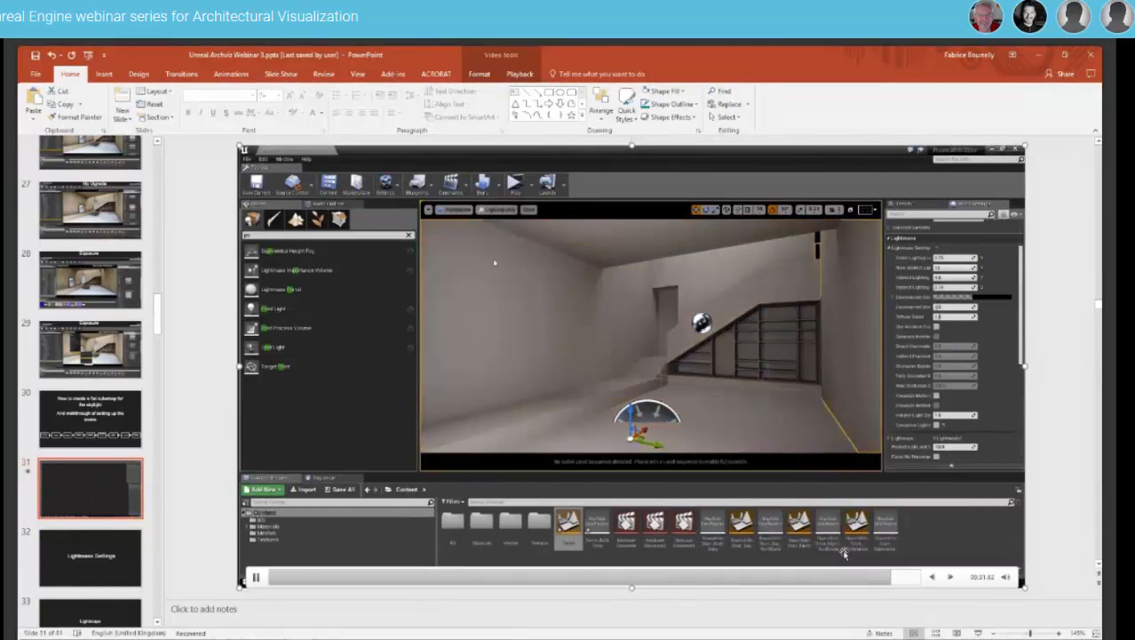
pyautogui.click(869, 587)
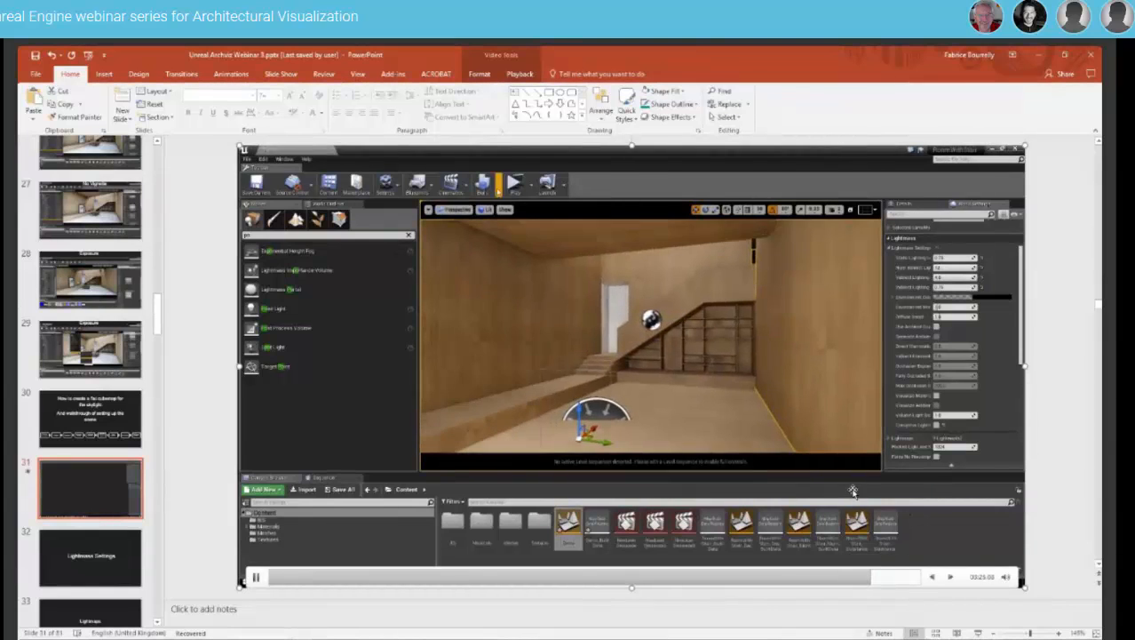
pyautogui.press('Escape')
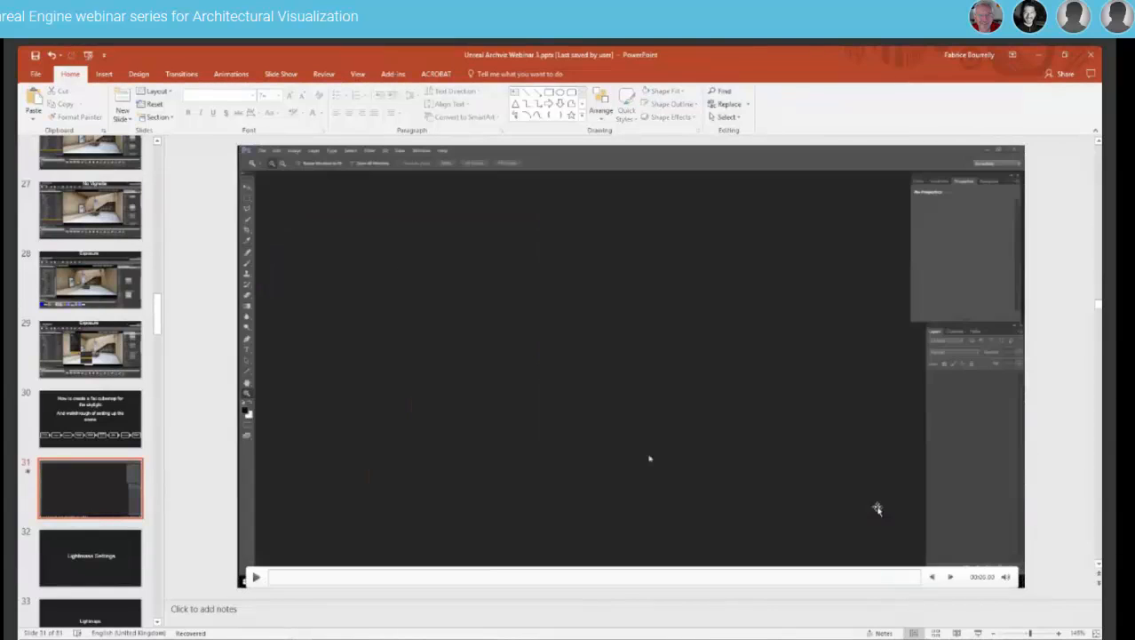
pyautogui.click(977, 632)
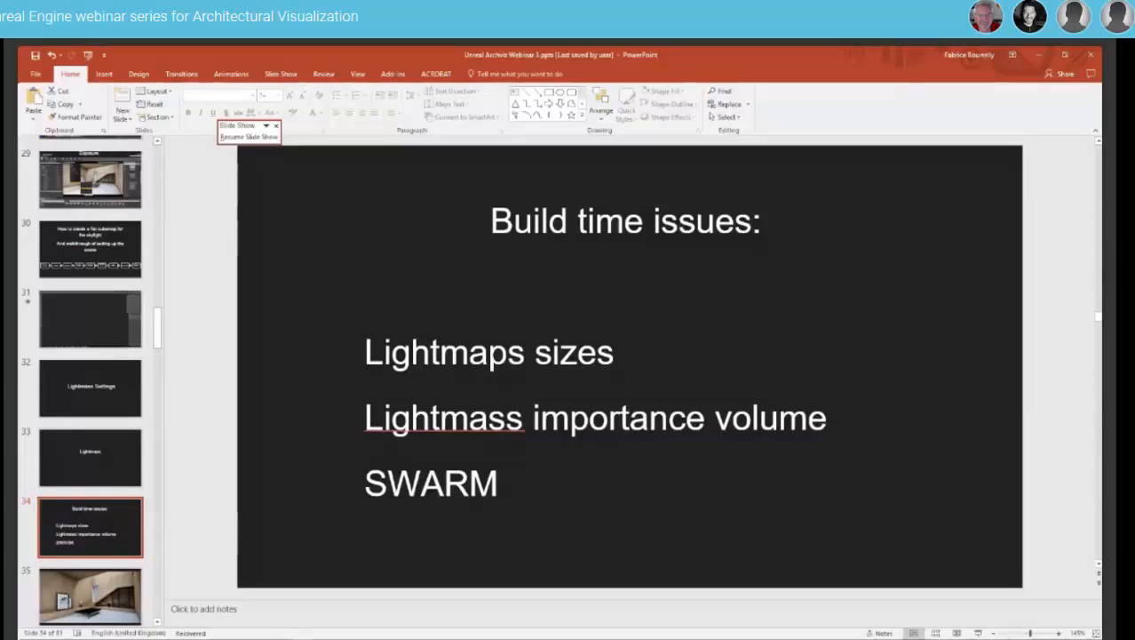
# Switch to the Unreal Editor, select the LightmassImportanceVolume and examine from several angles how it encloses the room.
pyautogui.hotkey('alt', 'Tab')
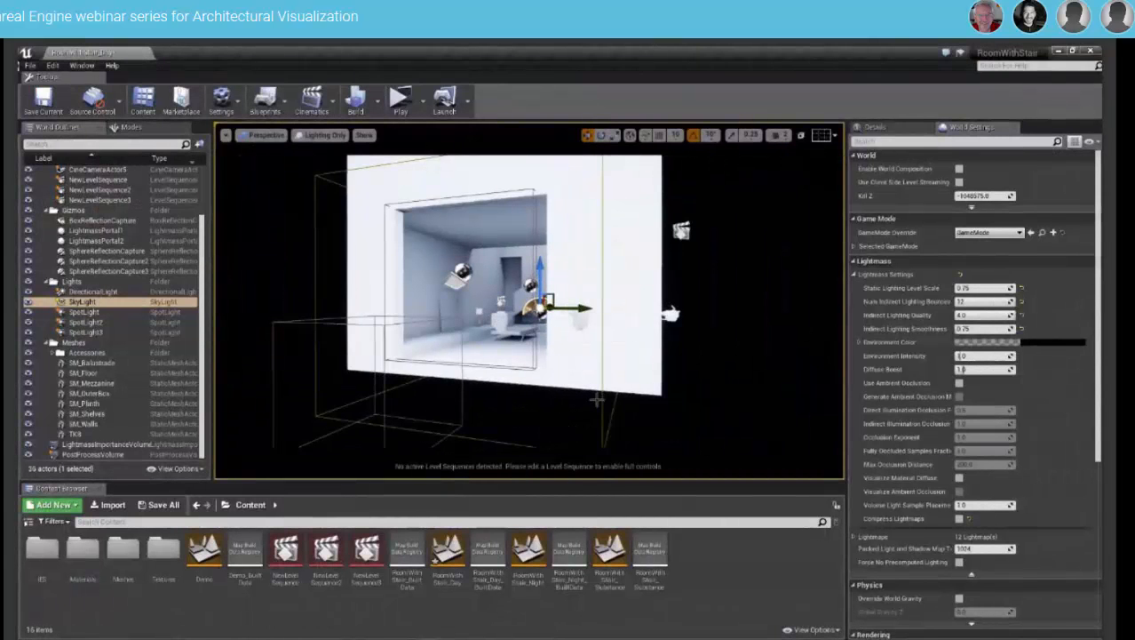
pyautogui.click(600, 403)
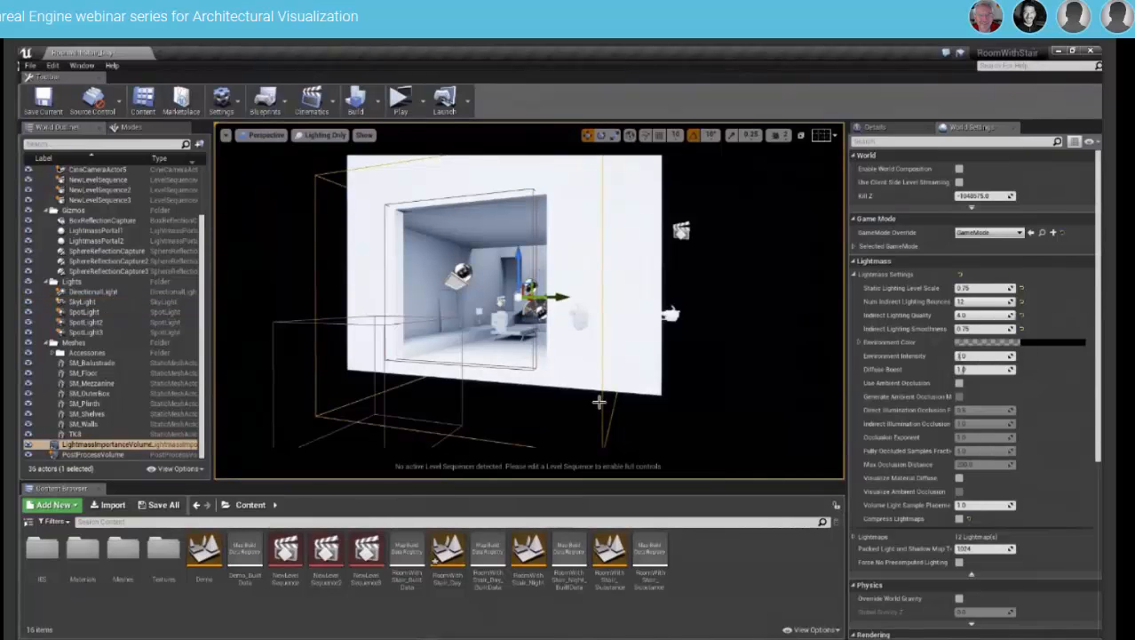
pyautogui.press('f')
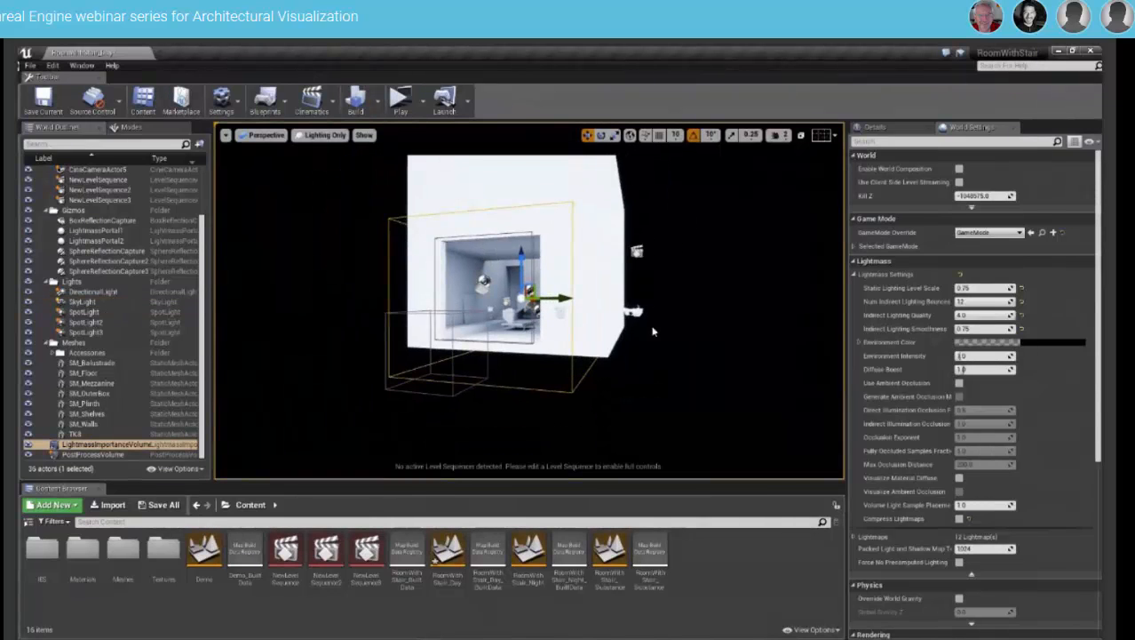
pyautogui.keyDown('alt'); pyautogui.moveTo(552, 198); pyautogui.dragTo(657, 273); pyautogui.keyUp('alt')
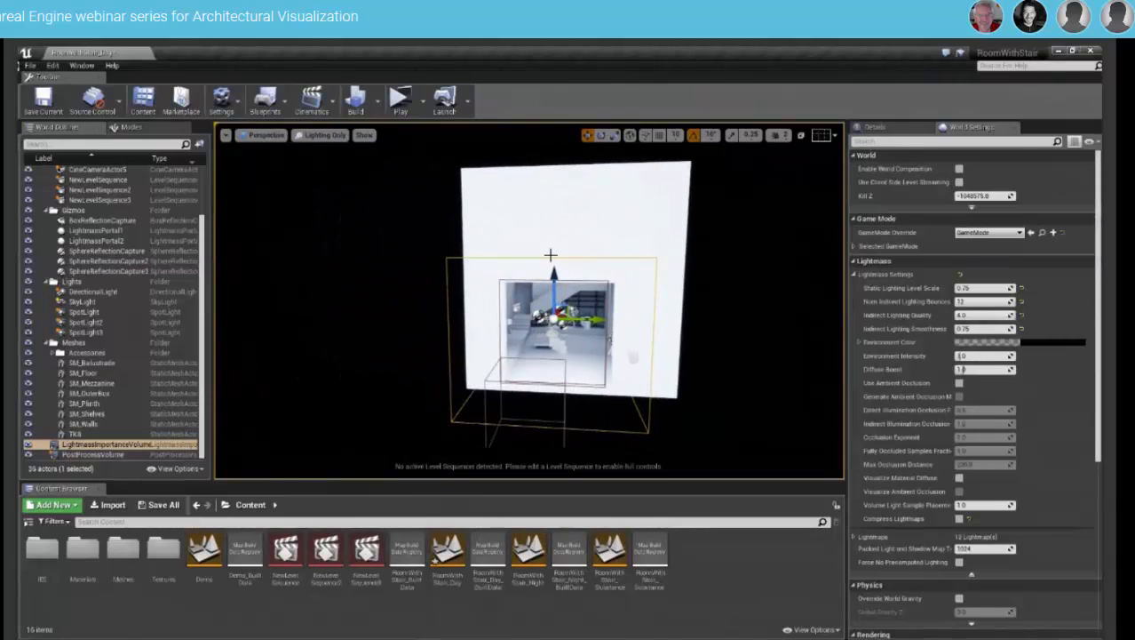
pyautogui.keyDown('alt'); pyautogui.moveTo(400, 289); pyautogui.dragTo(527, 221); pyautogui.keyUp('alt')
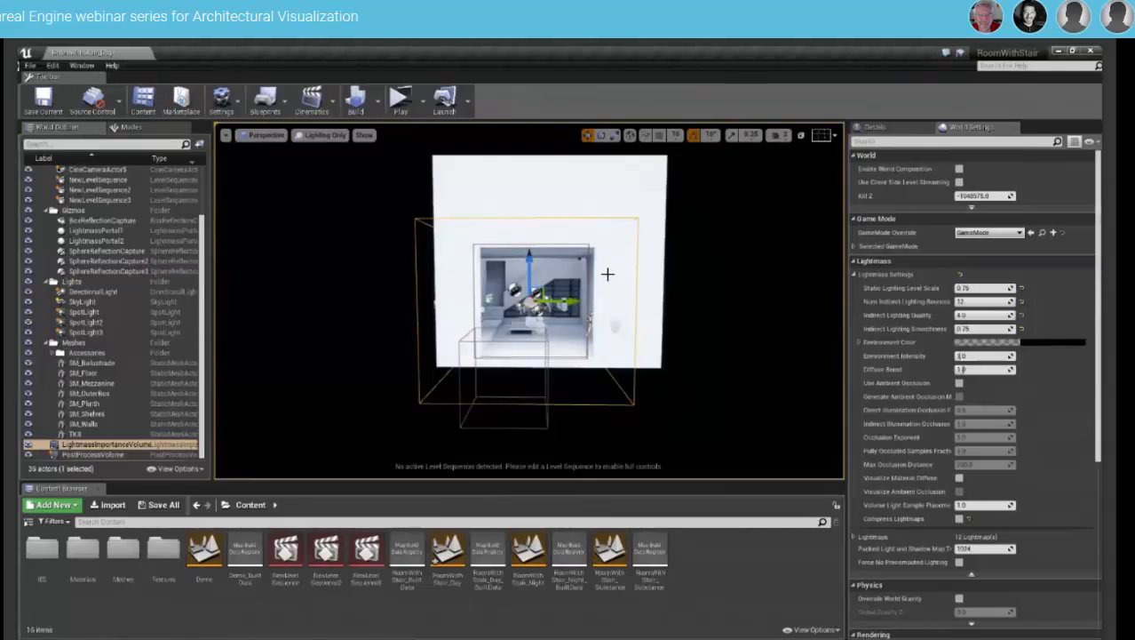
pyautogui.keyDown('alt'); pyautogui.moveTo(608, 266); pyautogui.dragTo(579, 278); pyautogui.keyUp('alt')
pyautogui.scroll(2, 549, 286)
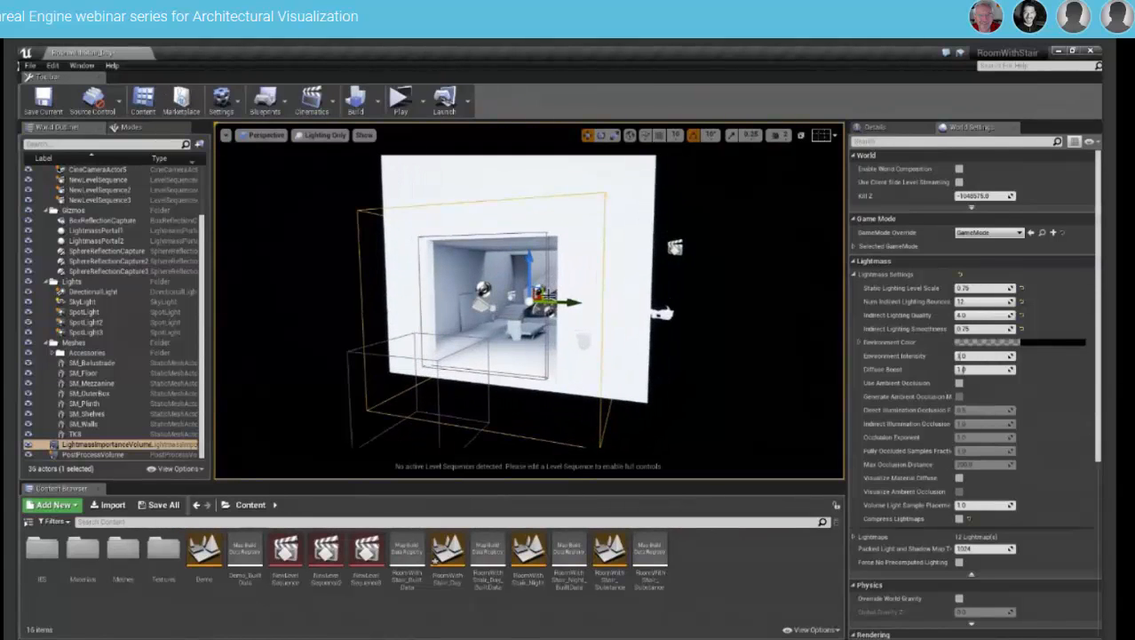
pyautogui.scroll(2, 549, 286)
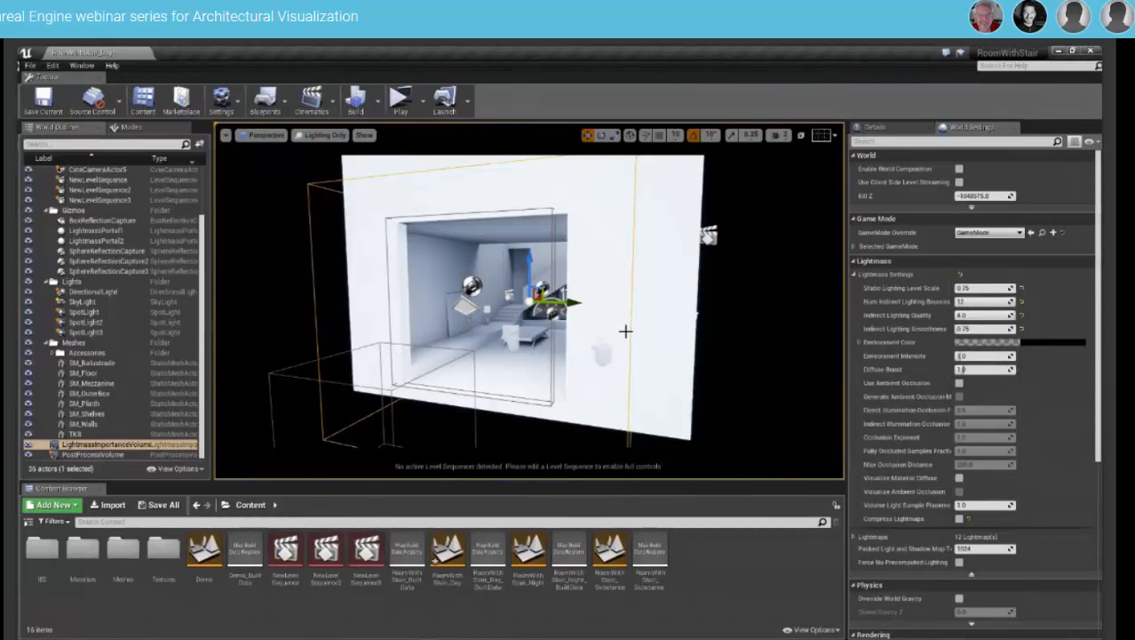
# Switch back to PowerPoint and briefly highlight the word SWARM on the Build time issues slide.
pyautogui.hotkey('alt', 'Tab')
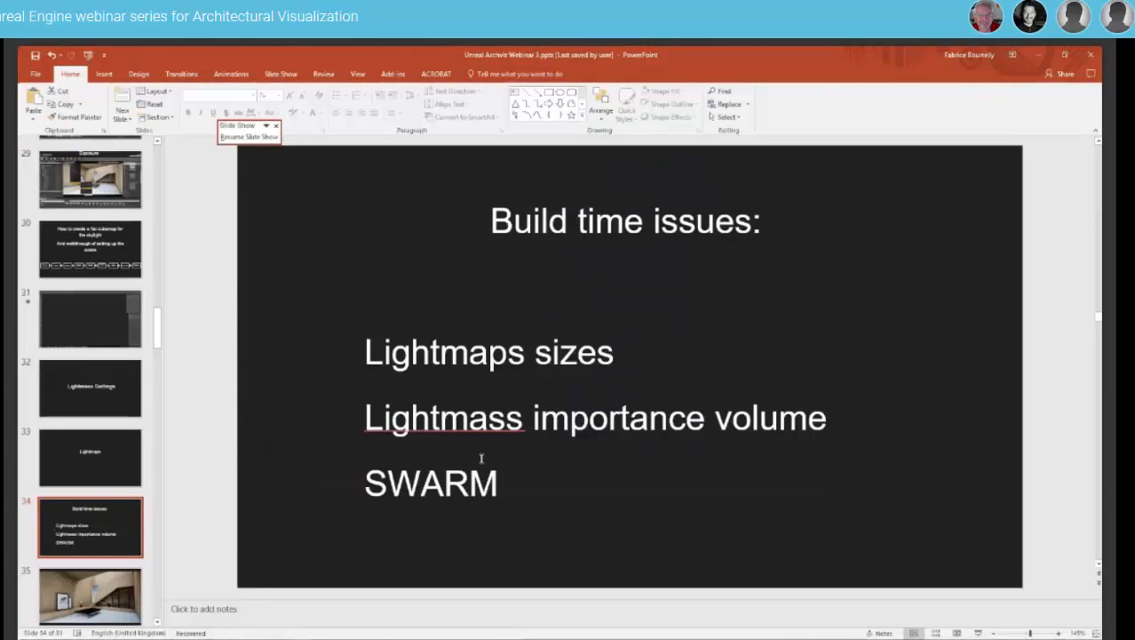
pyautogui.moveTo(411, 486); pyautogui.dragTo(506, 488)
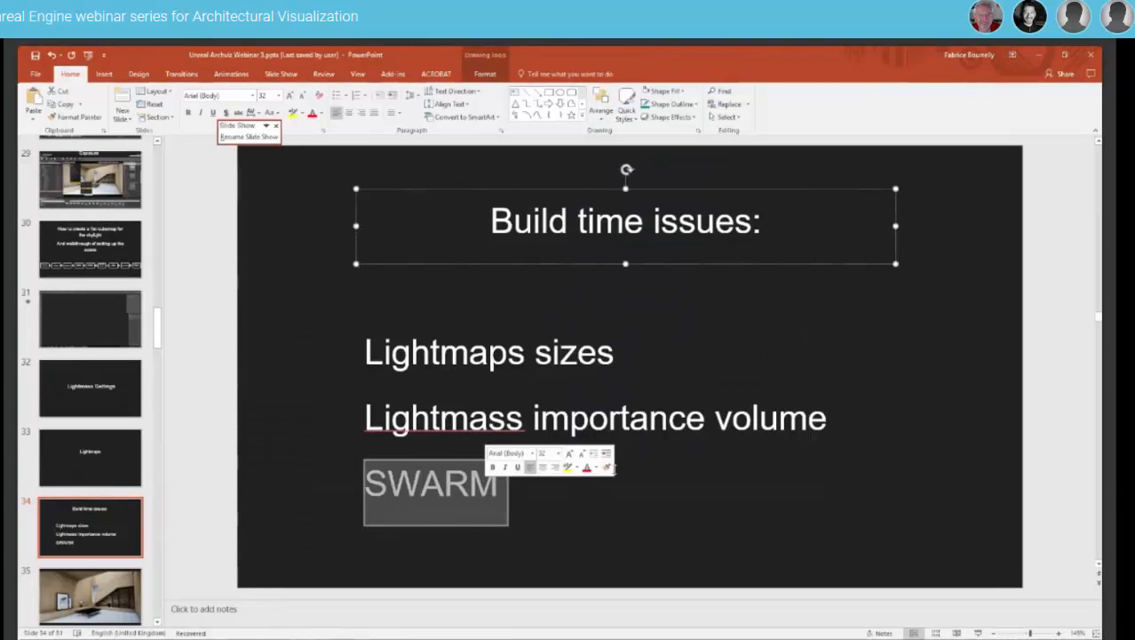
pyautogui.click(613, 513)
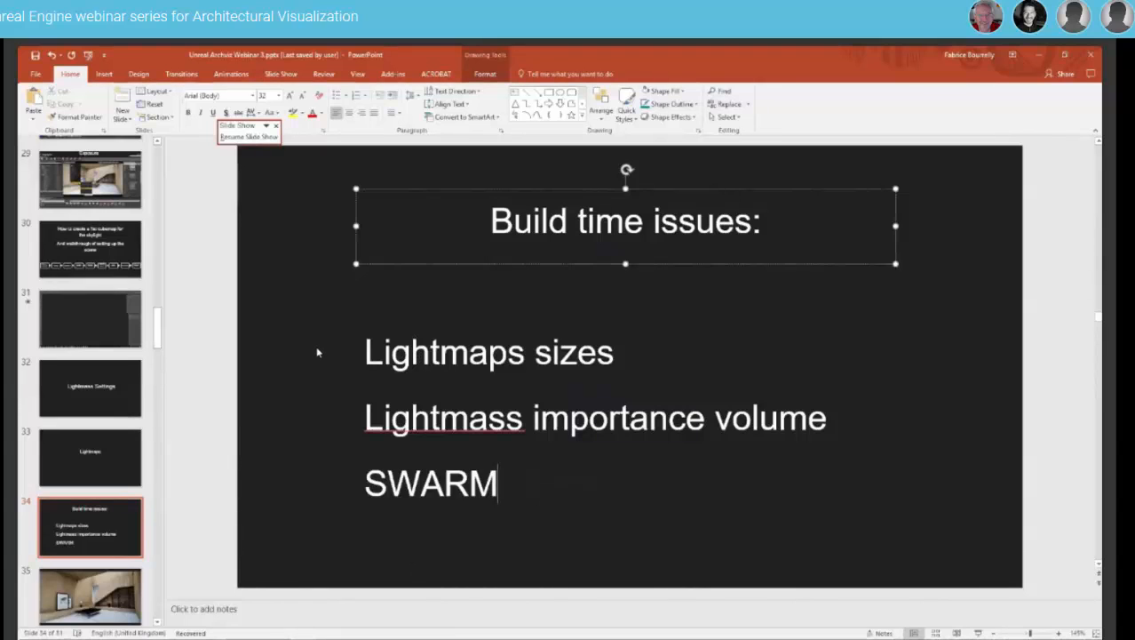
# Select slide 35 with the finished room image, resume the slide show and advance to the full-screen room picture.
pyautogui.scroll(-3, 158, 323)
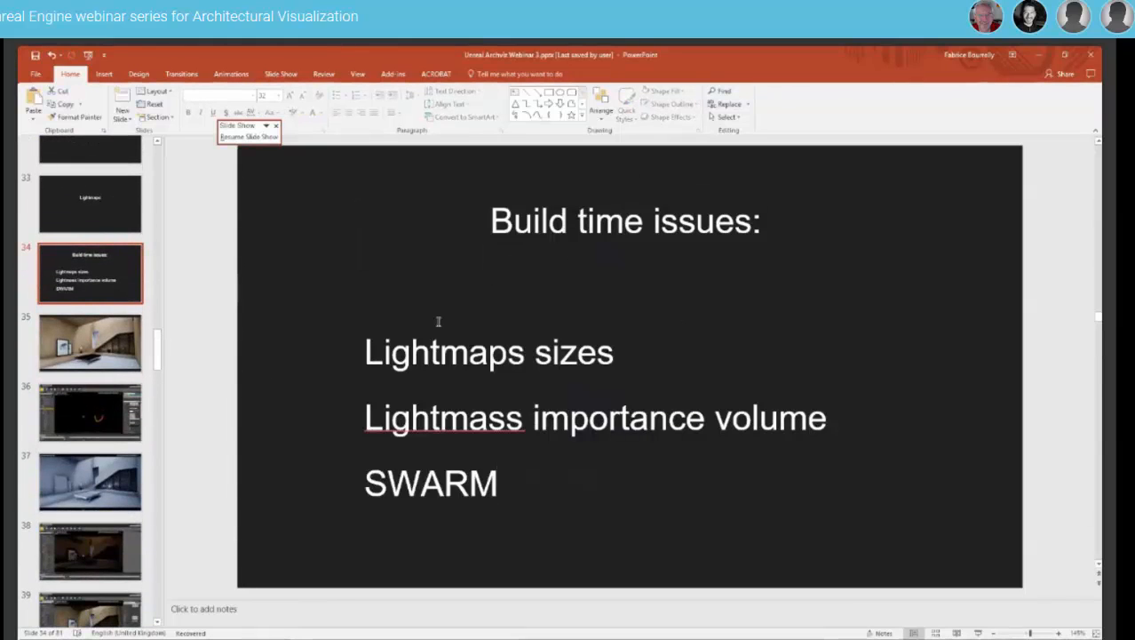
pyautogui.click(114, 340)
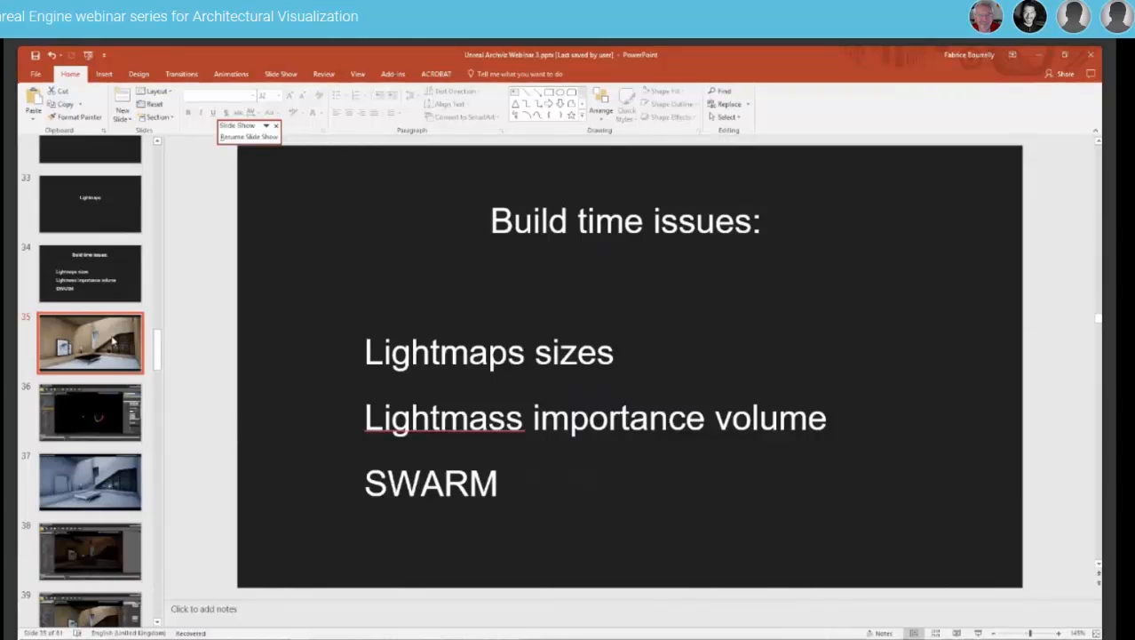
pyautogui.click(249, 137)
pyautogui.click(766, 513)
pyautogui.click(766, 513)
pyautogui.click(766, 513)
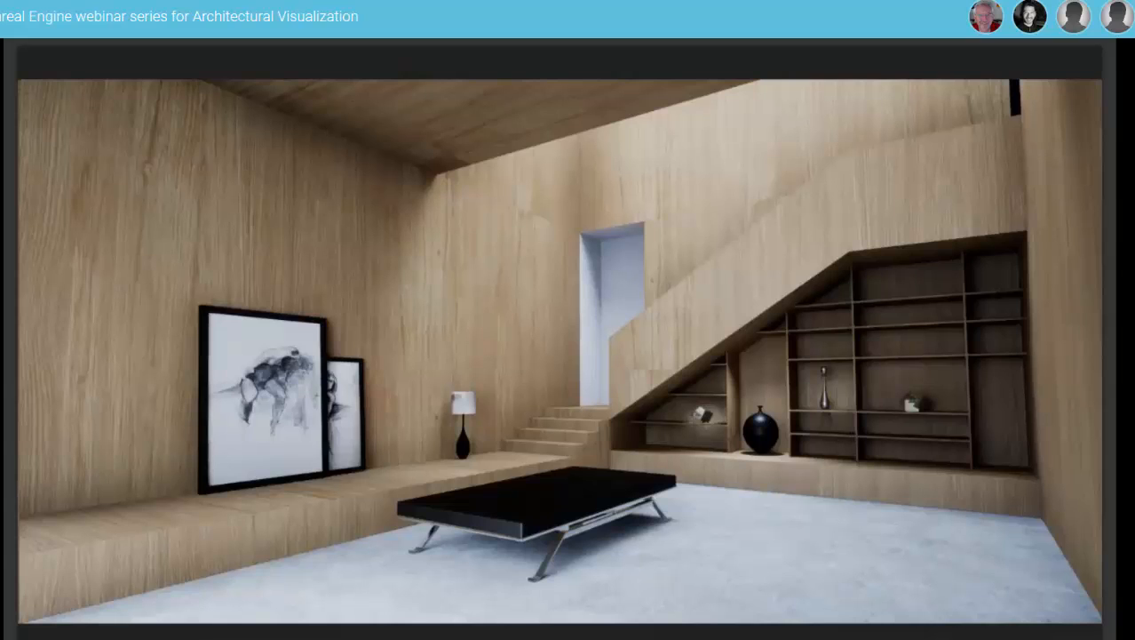
# Switch to the Unreal Editor, dismiss the level's save prompt and set the viewport's view mode to Lit.
pyautogui.hotkey('alt', 'Tab')
pyautogui.doubleClick(438, 545)
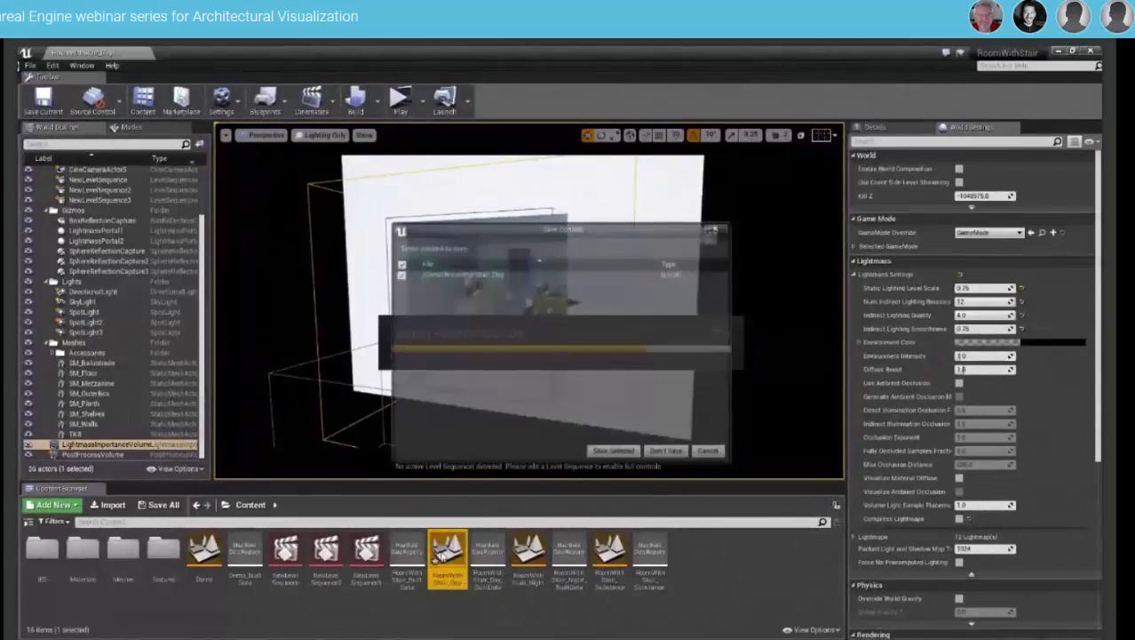
pyautogui.click(716, 453)
pyautogui.click(323, 135)
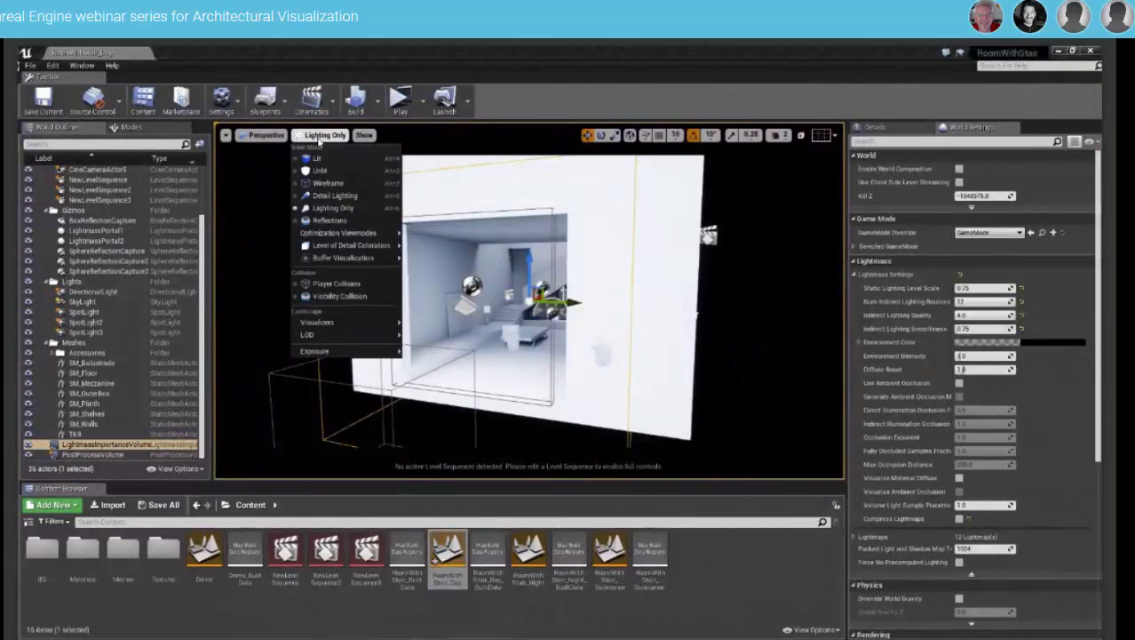
pyautogui.click(309, 156)
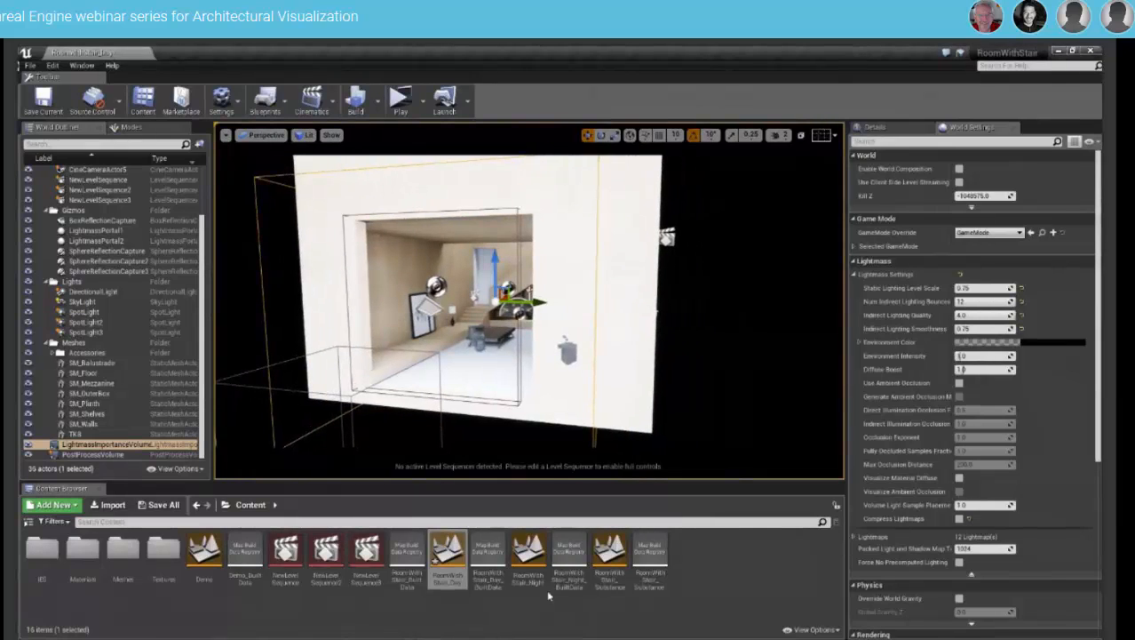
# Reopen the RoomWithStair_Day level, saving its changes, and frame the room's interior in game view.
pyautogui.doubleClick(444, 551)
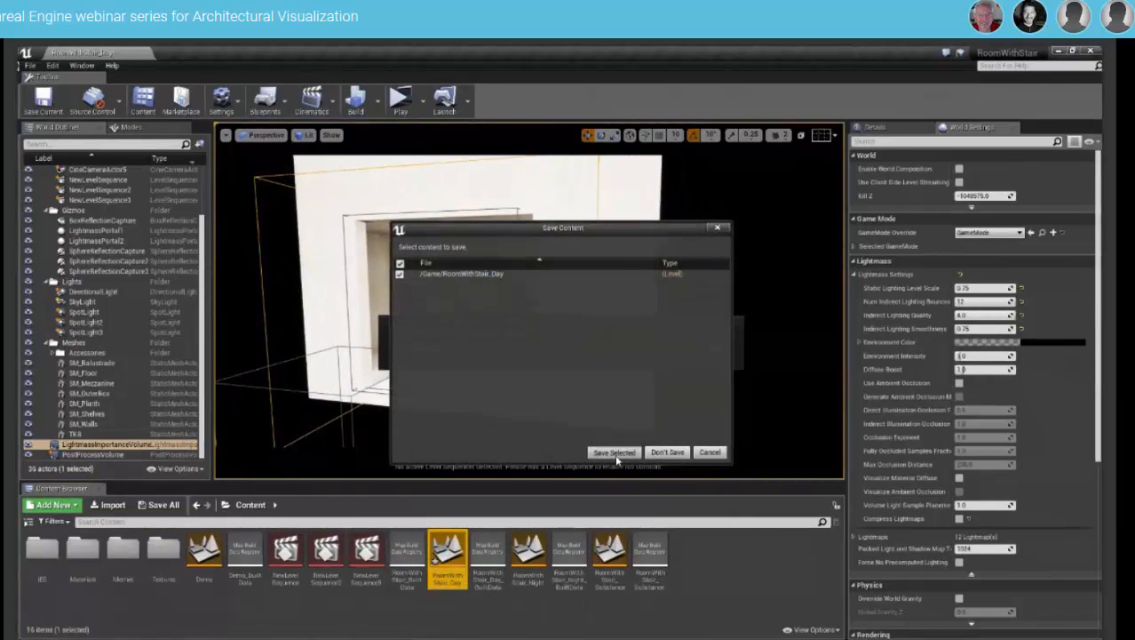
pyautogui.click(614, 454)
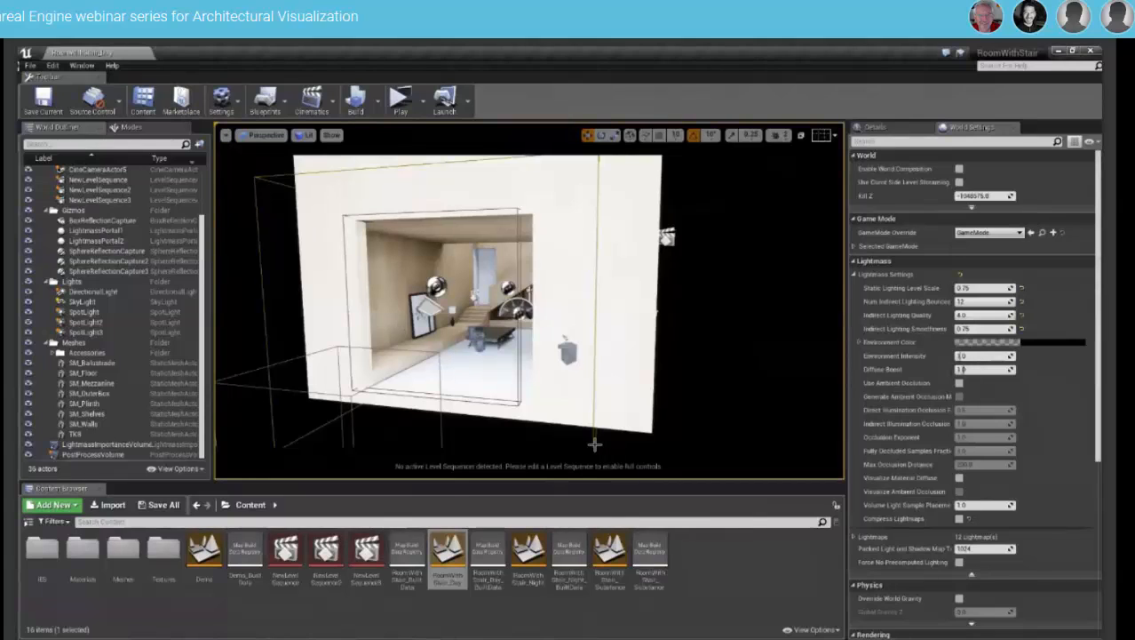
pyautogui.moveTo(538, 417); pyautogui.dragTo(500, 344)
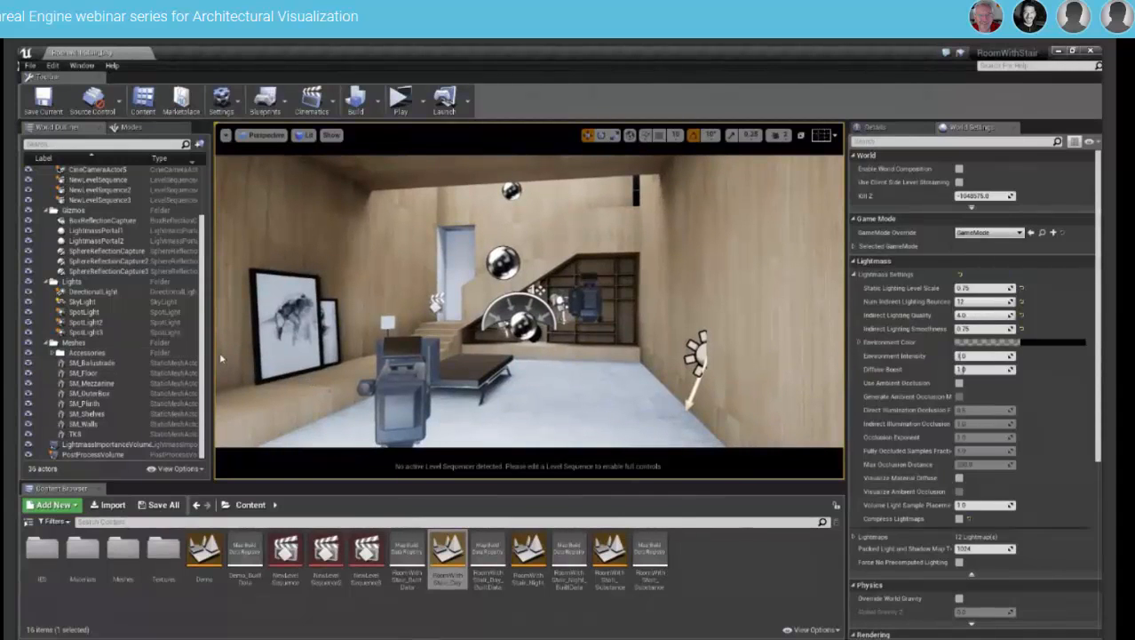
pyautogui.press('g')
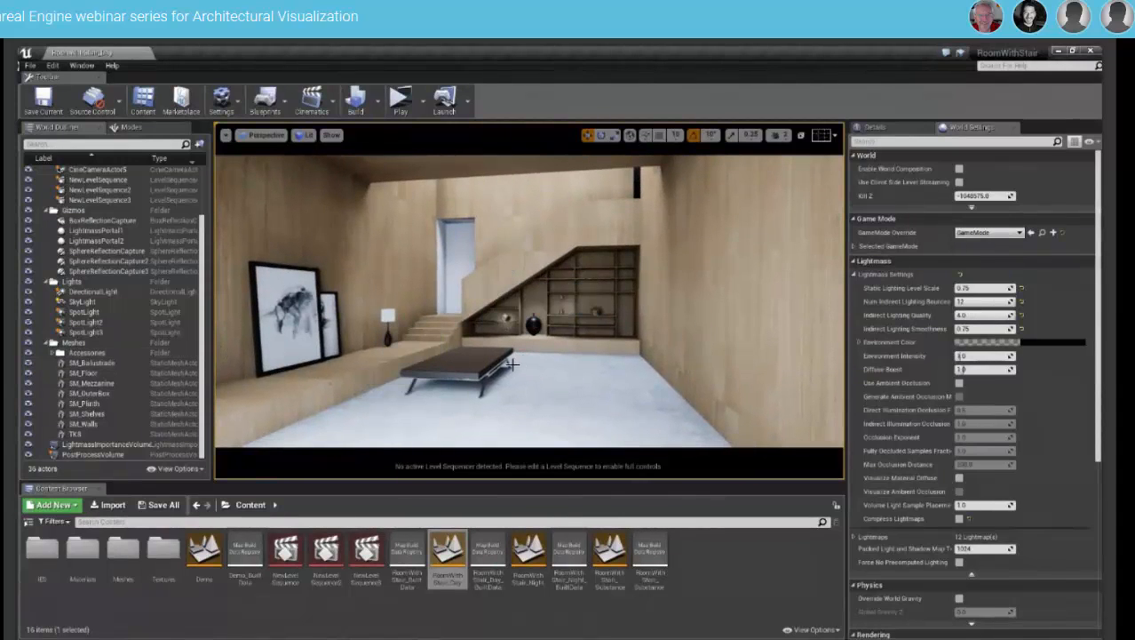
pyautogui.moveTo(513, 365); pyautogui.dragTo(453, 418)
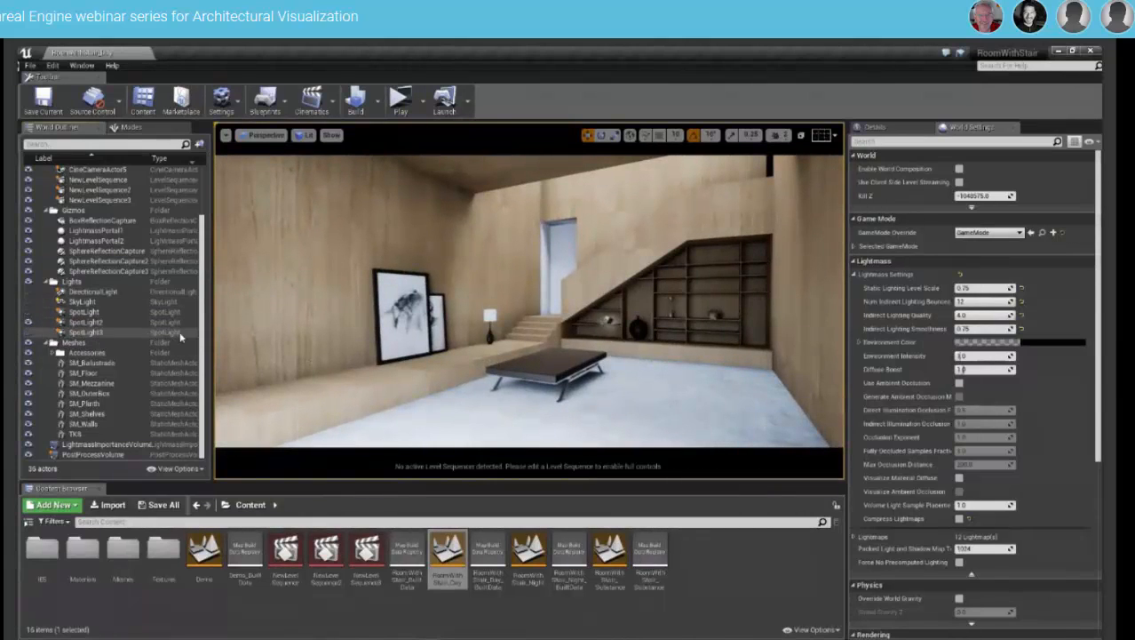
# Select the PostProcessVolume and enable its Indirect Lighting Intensity override in the Global Illumination settings.
pyautogui.scroll(3, 197, 282)
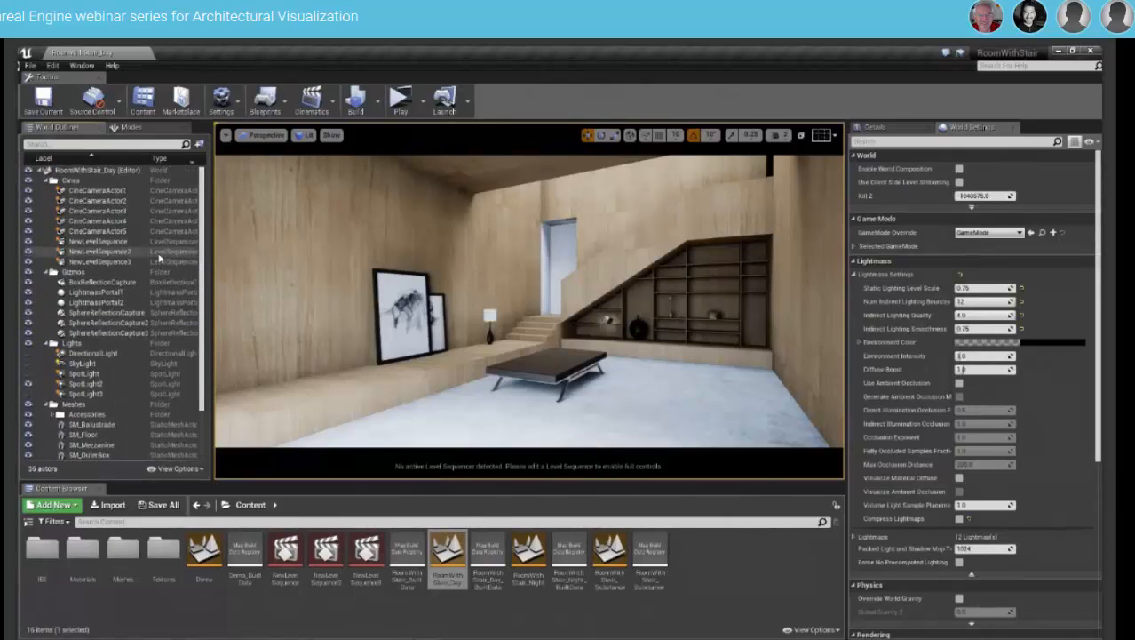
pyautogui.click(89, 364)
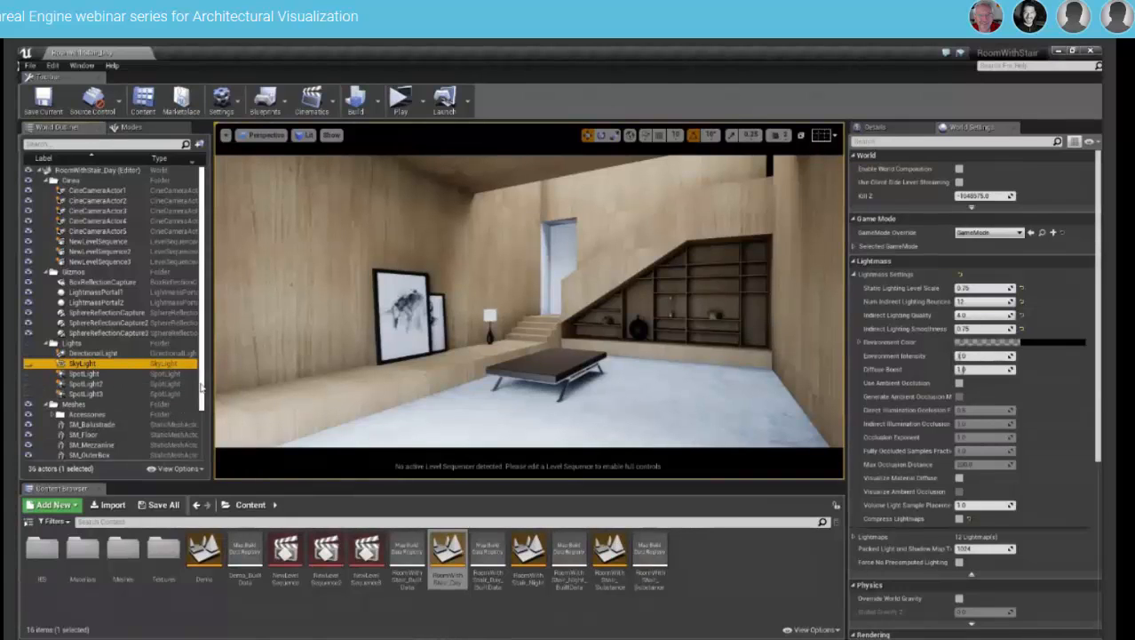
pyautogui.scroll(-3, 201, 386)
pyautogui.click(92, 453)
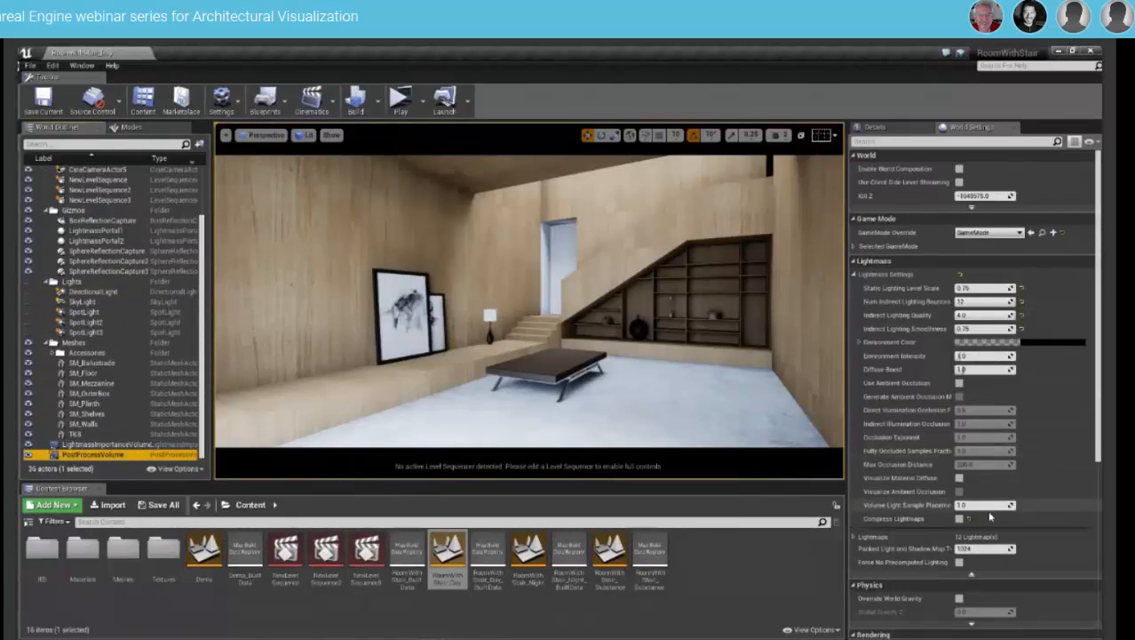
pyautogui.click(878, 127)
pyautogui.scroll(-8, 926, 499)
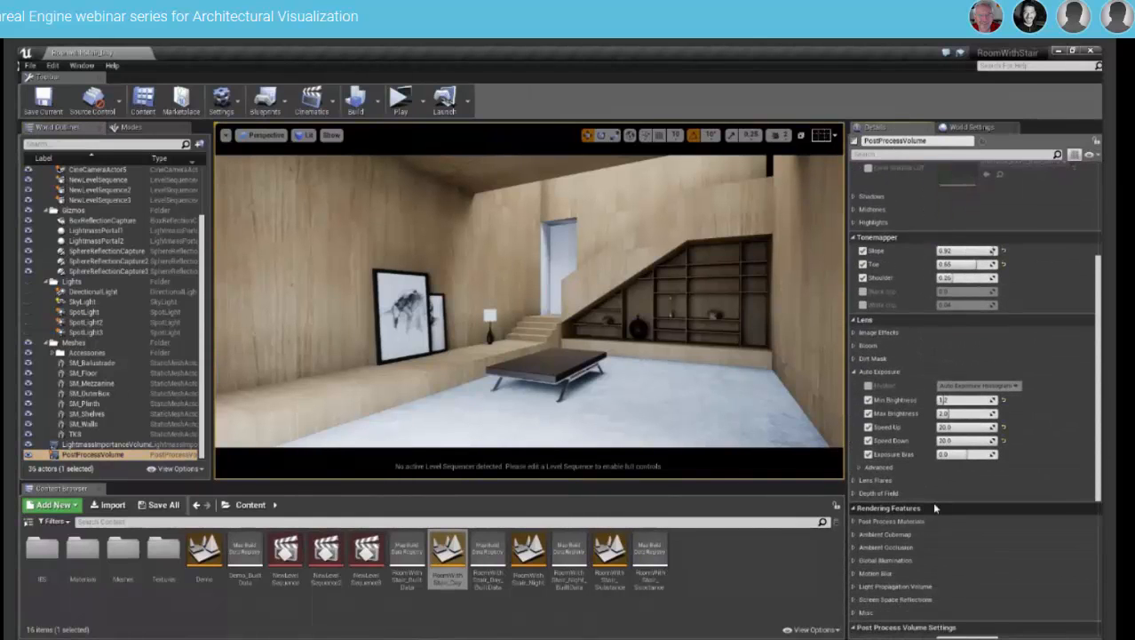
pyautogui.click(889, 560)
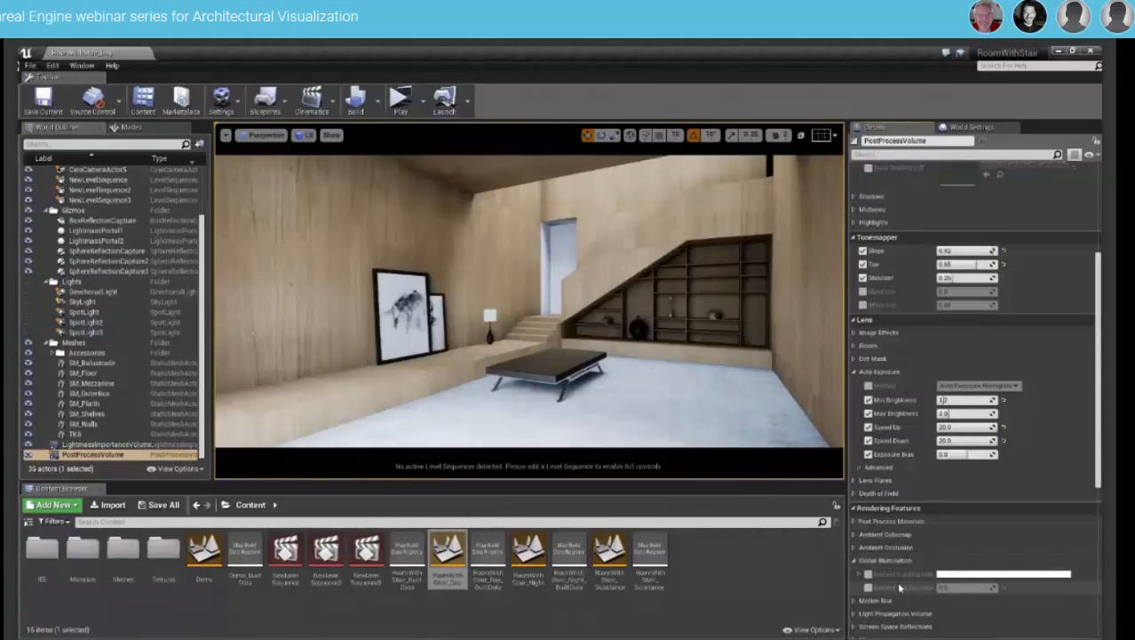
pyautogui.click(868, 587)
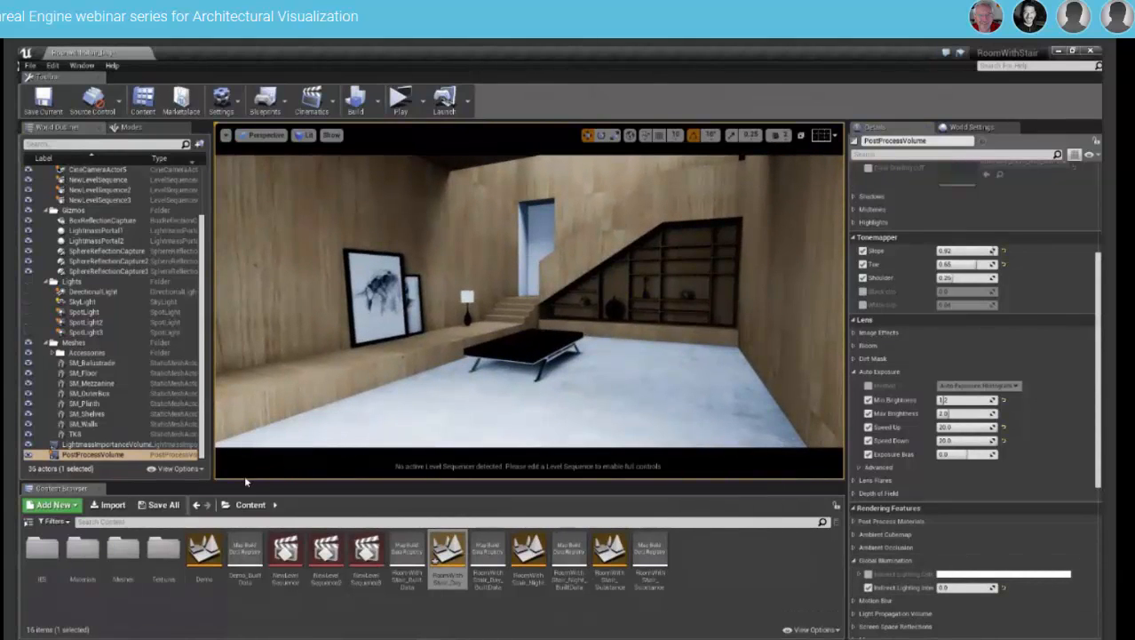
# Enlarge the viewport by shrinking the Content Browser and World Outliner, and frame the whole room.
pyautogui.moveTo(247, 481); pyautogui.dragTo(244, 571)
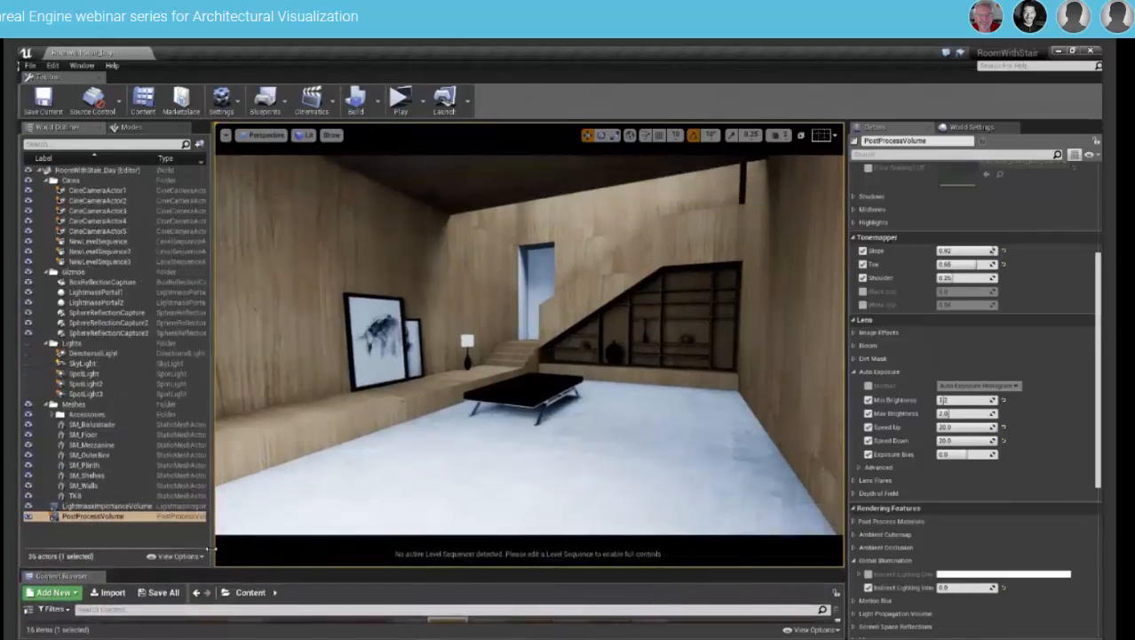
pyautogui.moveTo(211, 346); pyautogui.dragTo(161, 347)
pyautogui.moveTo(550, 370); pyautogui.dragTo(573, 360, button='right')
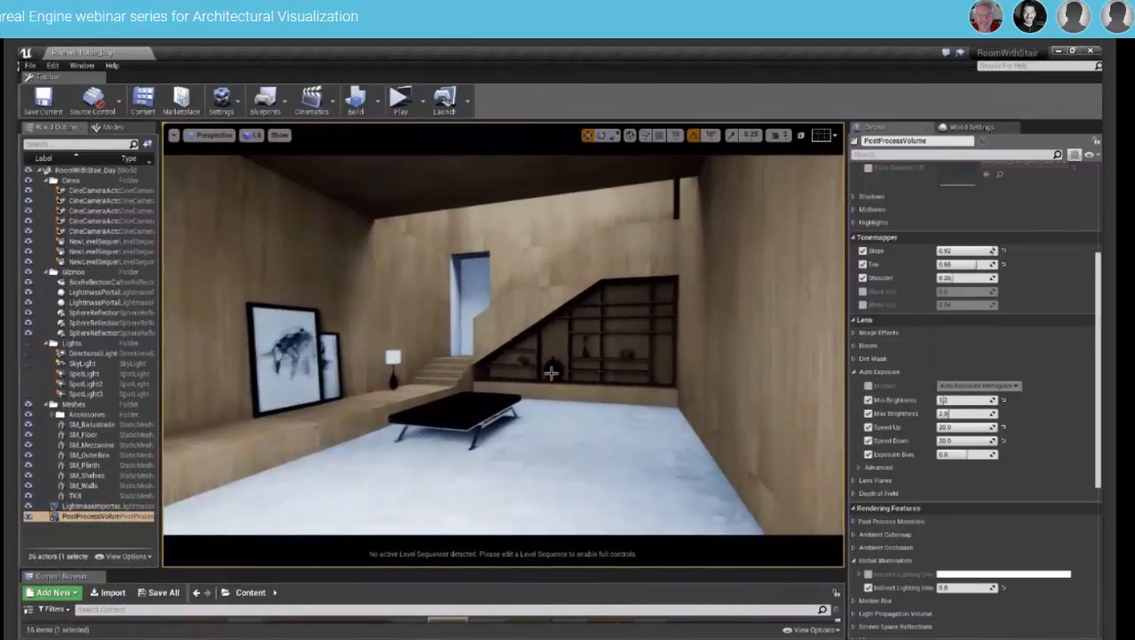
pyautogui.scroll(-3, 549, 370)
pyautogui.moveTo(550, 371); pyautogui.dragTo(471, 368, button='middle')
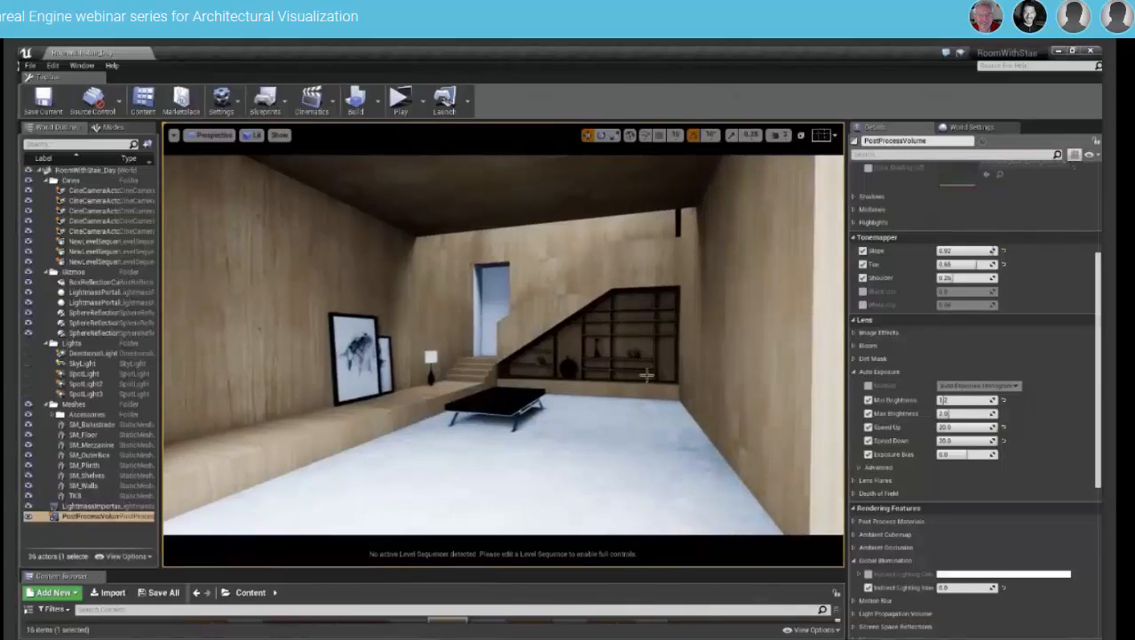
pyautogui.moveTo(646, 373)
pyautogui.mouseDown(button='right')
pyautogui.moveTo(592, 363)
pyautogui.moveTo(629, 366)
pyautogui.mouseUp(button='right')
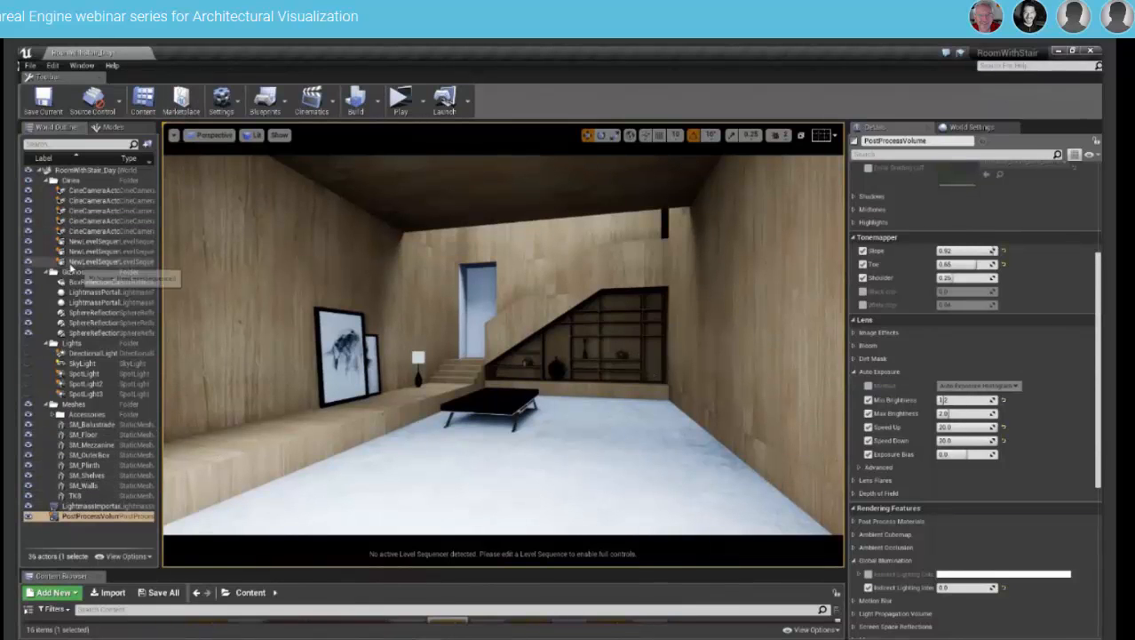
# Select the SkyLight and examine its cubemap and intensity settings.
pyautogui.click(82, 363)
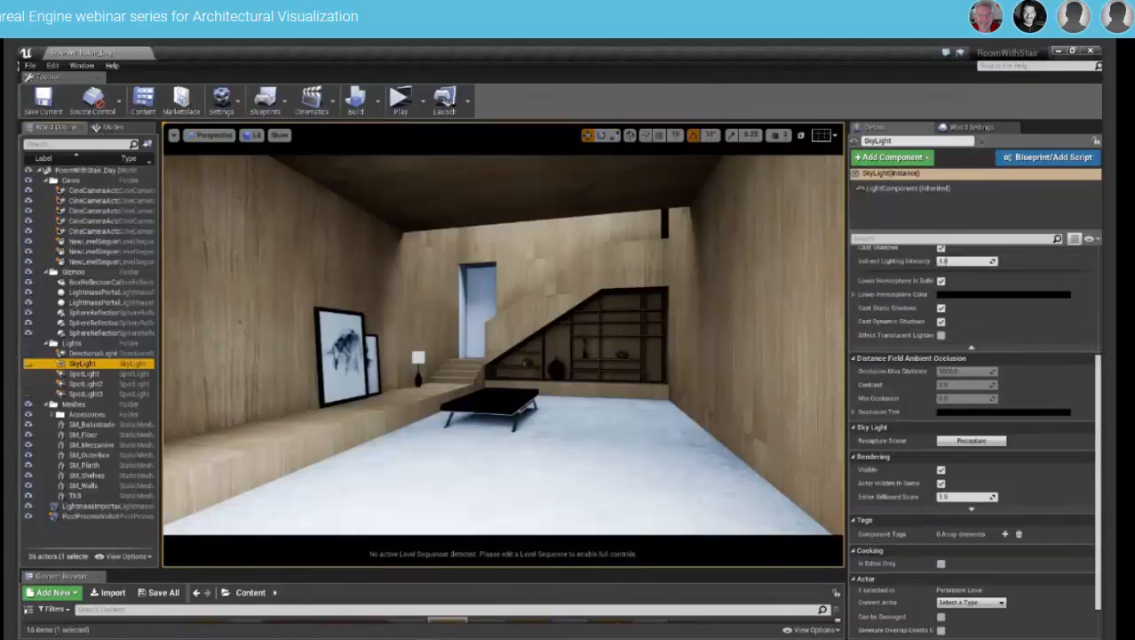
pyautogui.scroll(6, 963, 382)
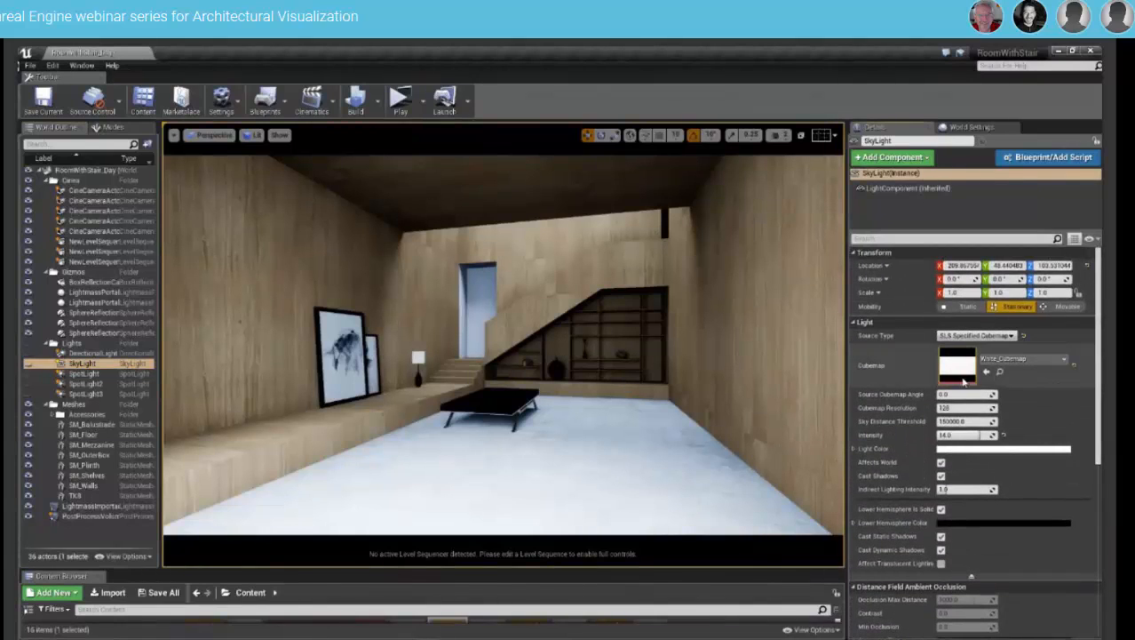
pyautogui.click(952, 435)
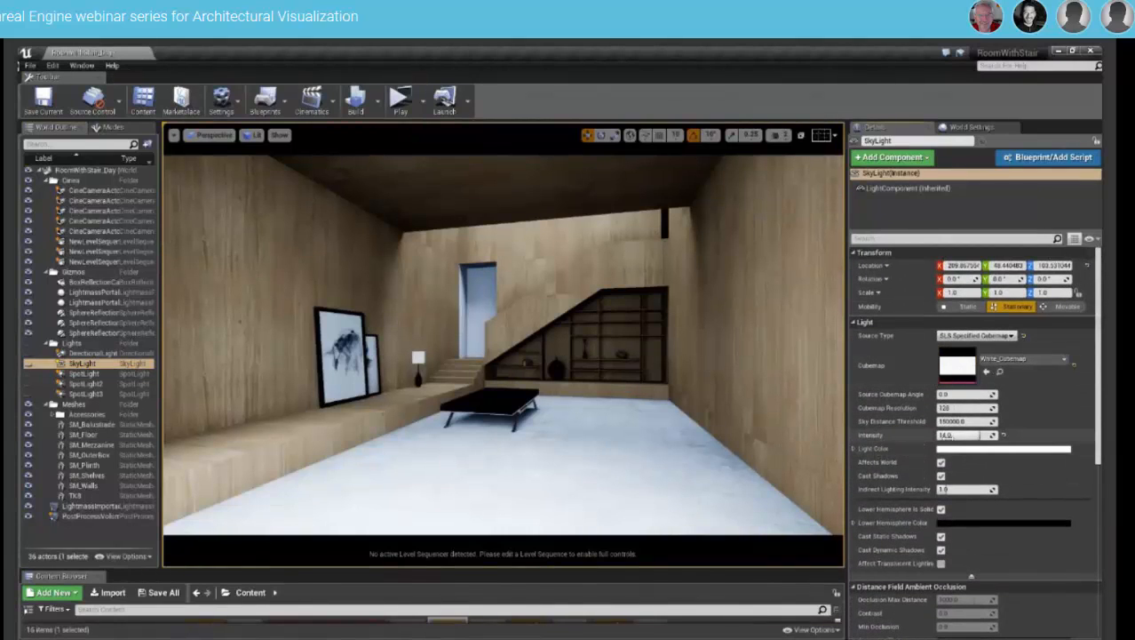
pyautogui.click(924, 438)
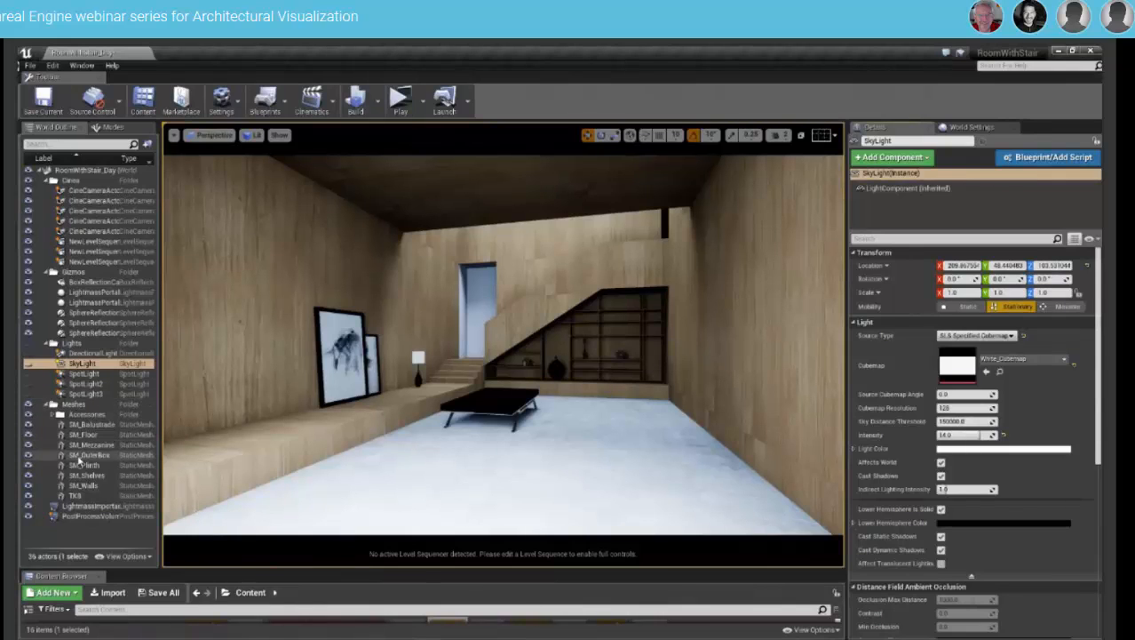
# Raise the PostProcessVolume's Indirect Lighting Intensity as a test, restore its default of 1.0 and disable the override.
pyautogui.click(93, 516)
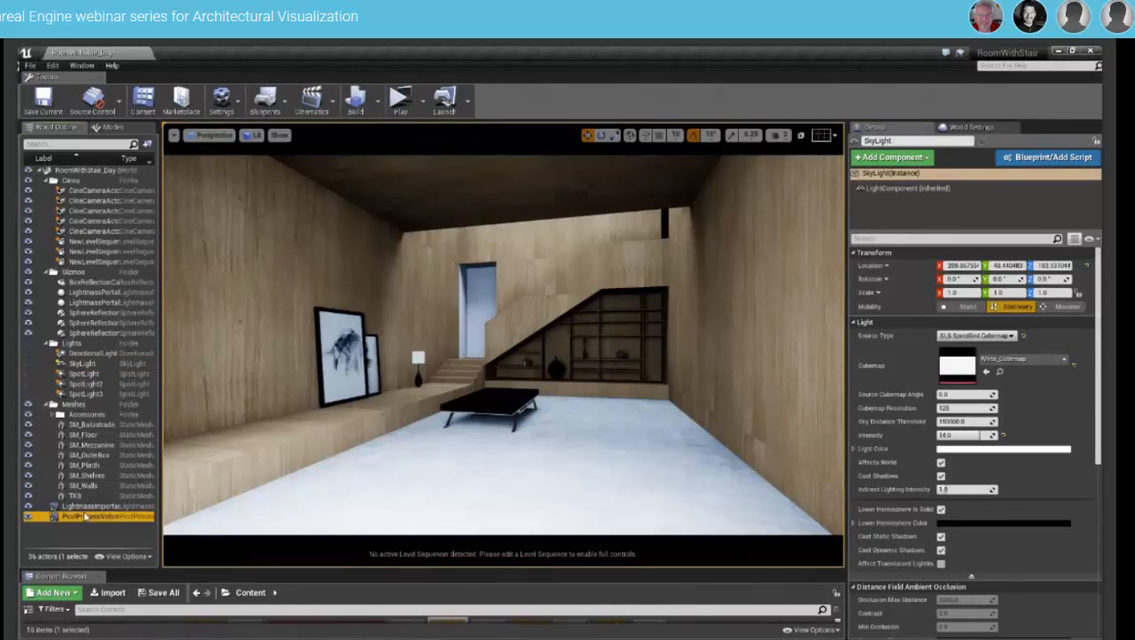
pyautogui.scroll(-6, 961, 535)
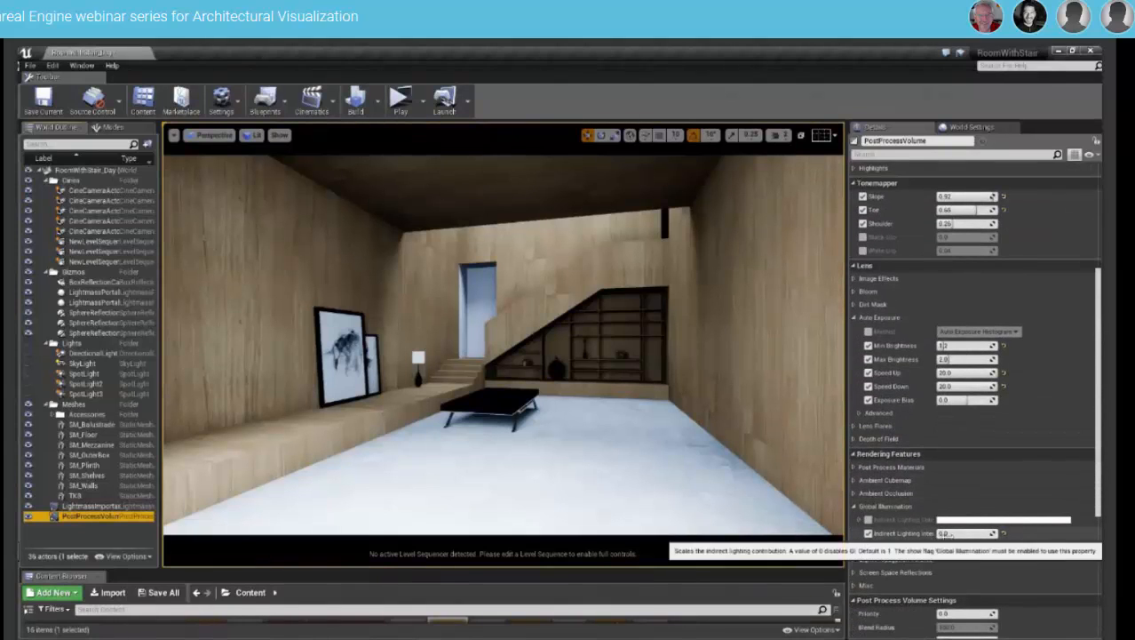
pyautogui.moveTo(948, 534); pyautogui.dragTo(964, 534)
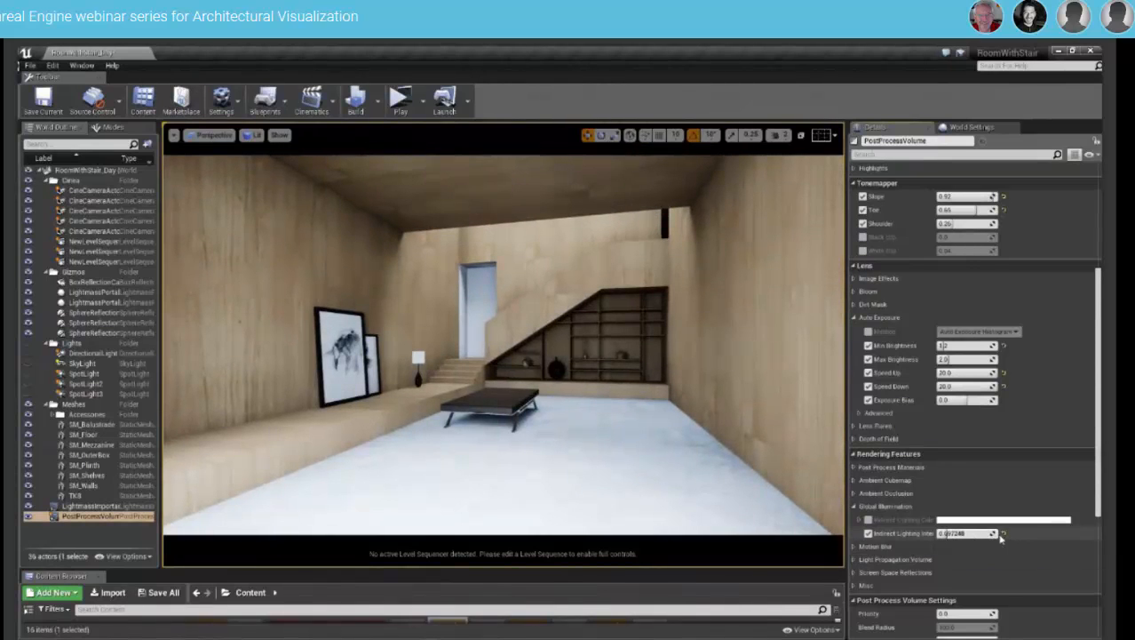
pyautogui.click(1003, 533)
pyautogui.click(868, 533)
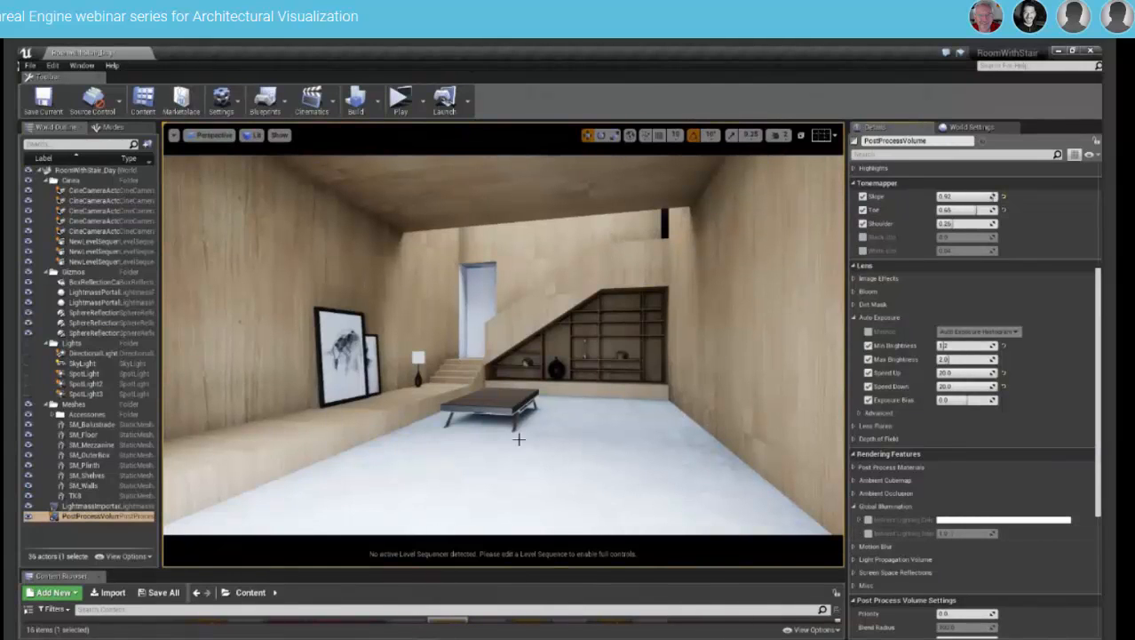
# Re-enable the Indirect Lighting Intensity override, try several values below 1.0, and return it to the default with the override off.
pyautogui.click(869, 533)
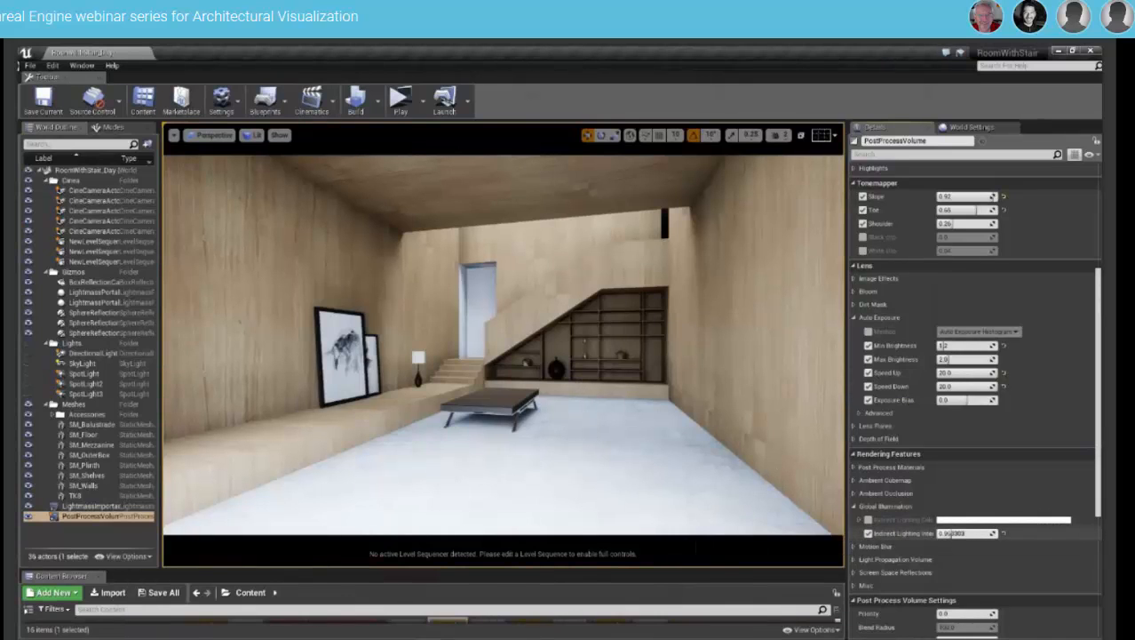
pyautogui.moveTo(950, 533); pyautogui.dragTo(945, 533)
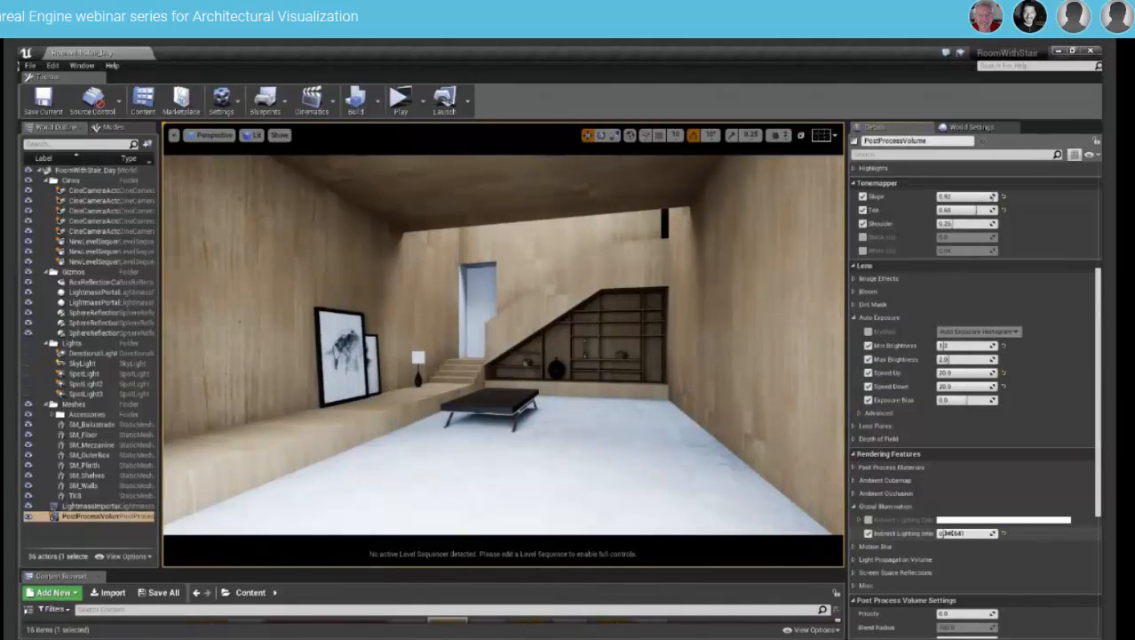
pyautogui.moveTo(943, 533); pyautogui.dragTo(938, 533)
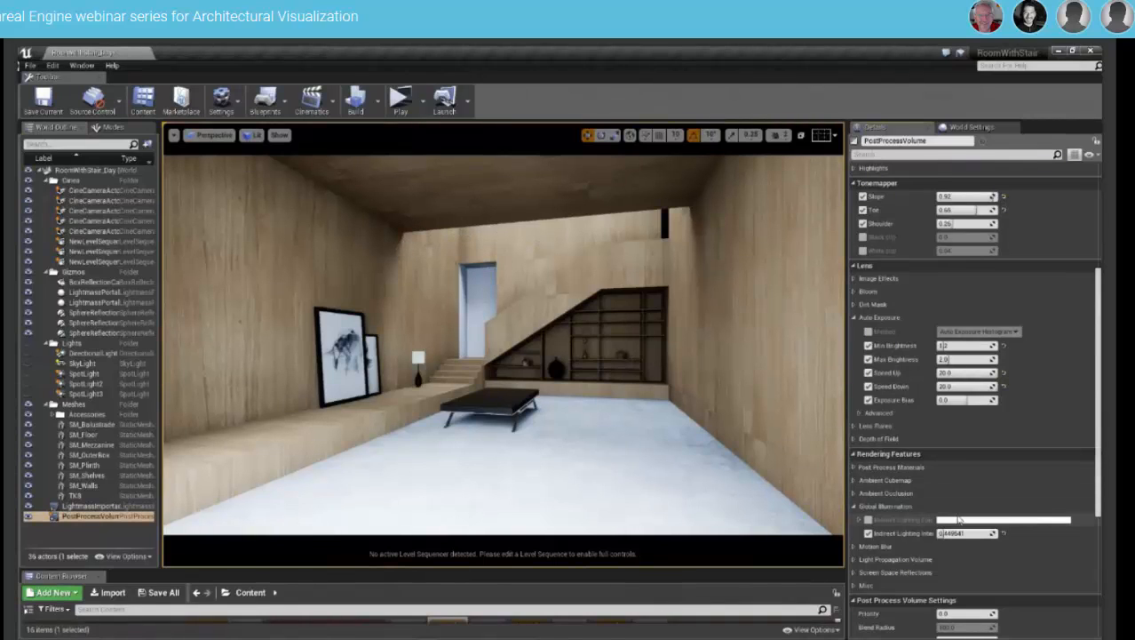
pyautogui.moveTo(943, 533); pyautogui.dragTo(947, 533)
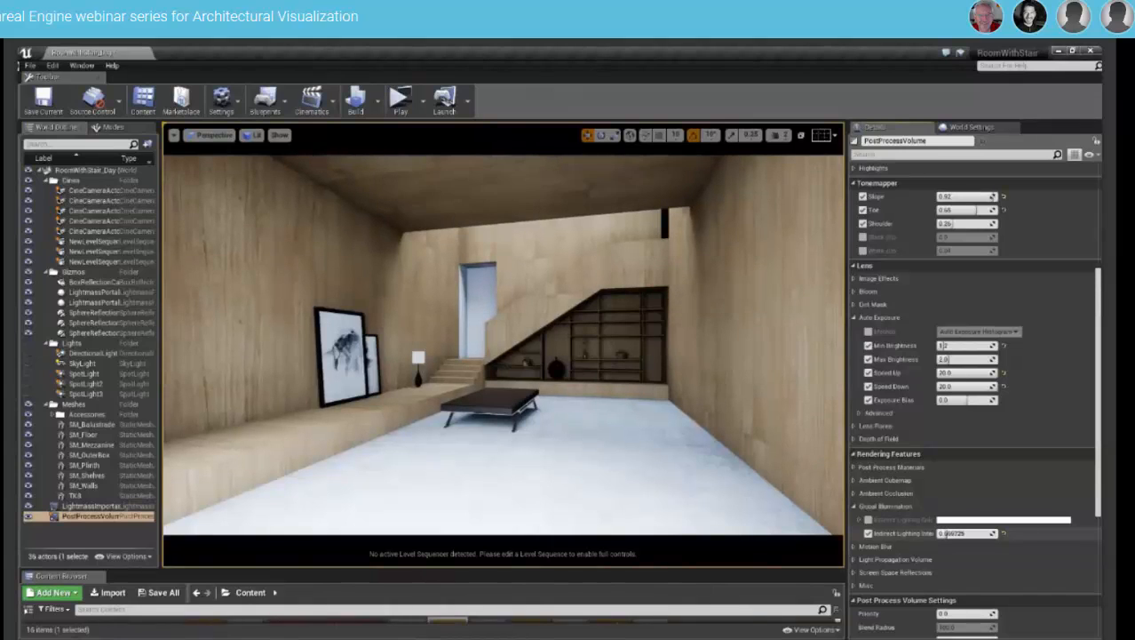
pyautogui.click(1003, 533)
pyautogui.click(868, 533)
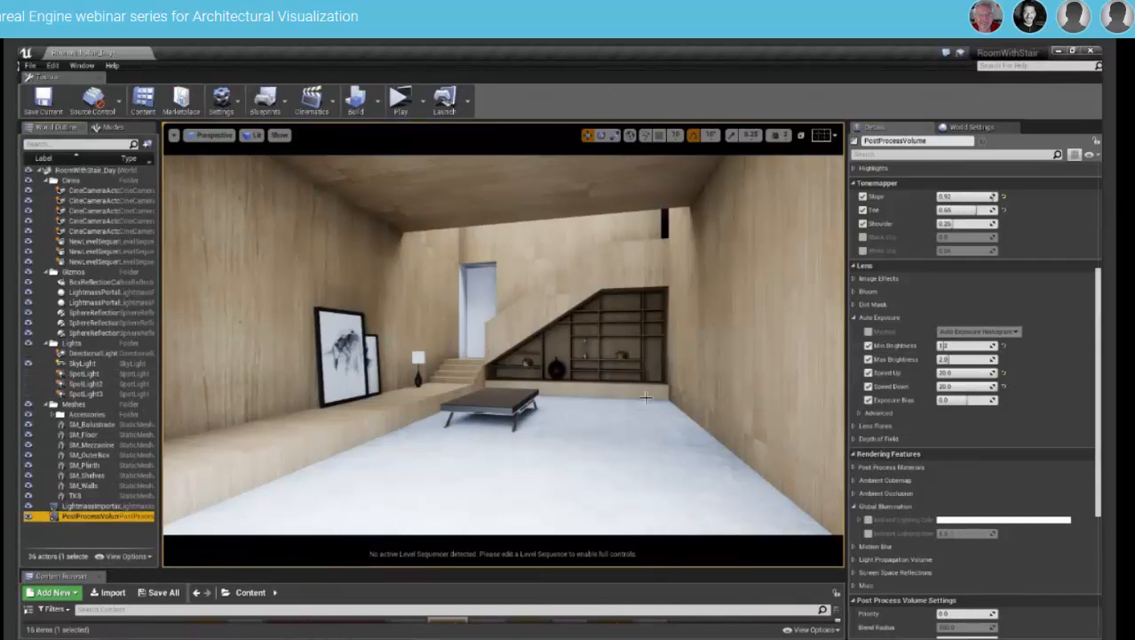
# Make SpotLight, SpotLight2 and SpotLight3 visible in the room.
pyautogui.moveTo(271, 389); pyautogui.dragTo(274, 327)
pyautogui.click(29, 374)
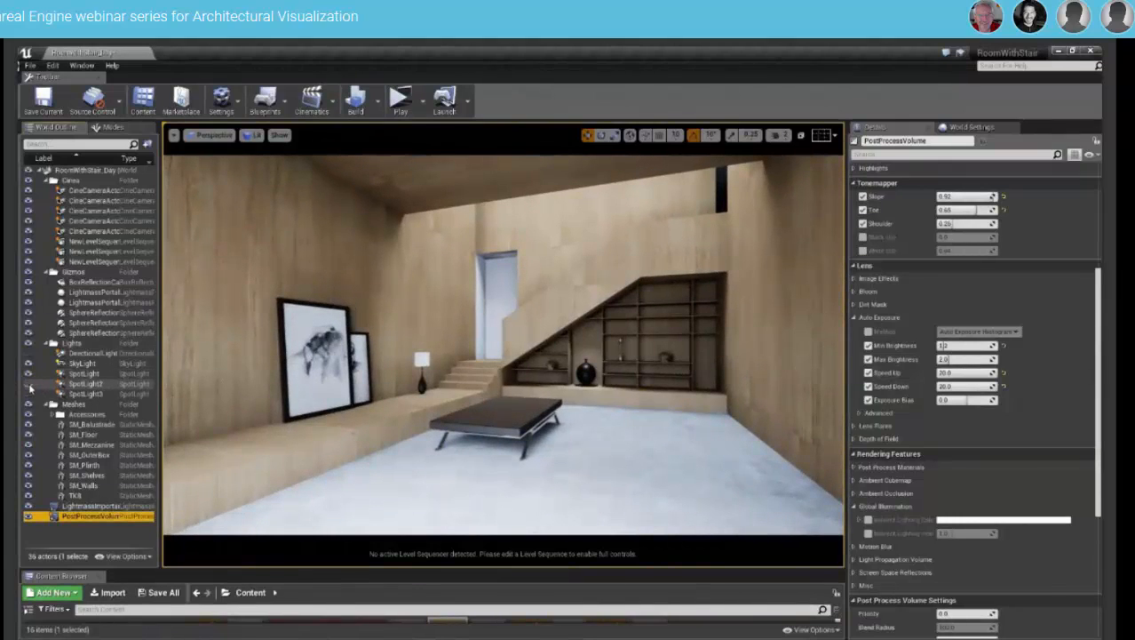
pyautogui.click(30, 384)
pyautogui.click(29, 394)
# Select the SpotLight, show the editor icons, and frame its light cone over the vase in the shelves.
pyautogui.click(84, 373)
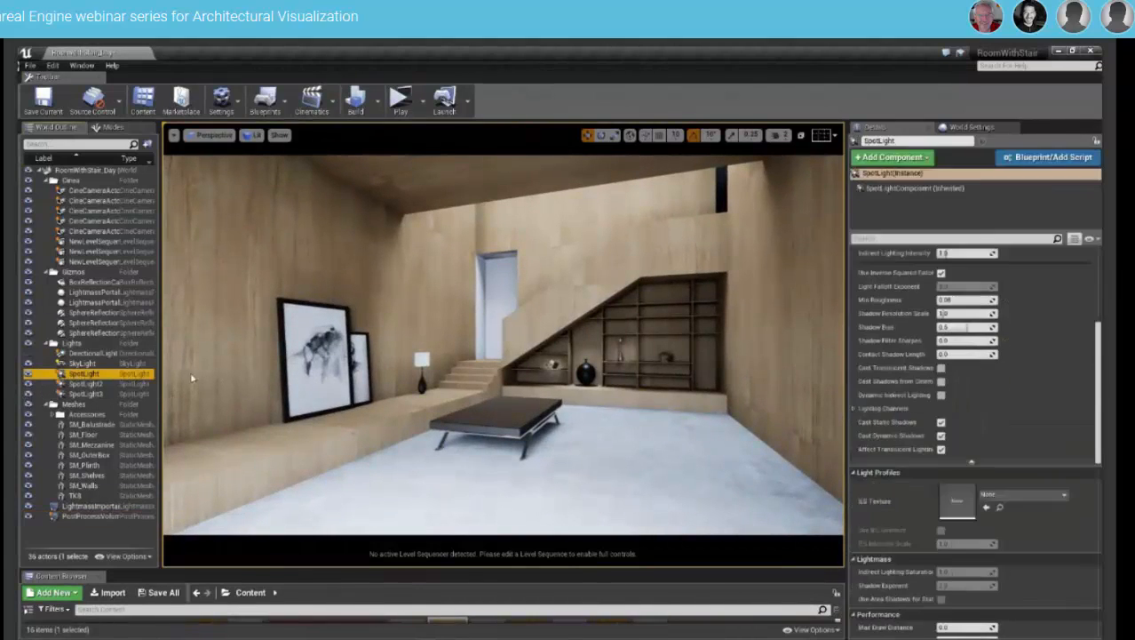
pyautogui.moveTo(656, 368); pyautogui.dragTo(661, 392, button='right')
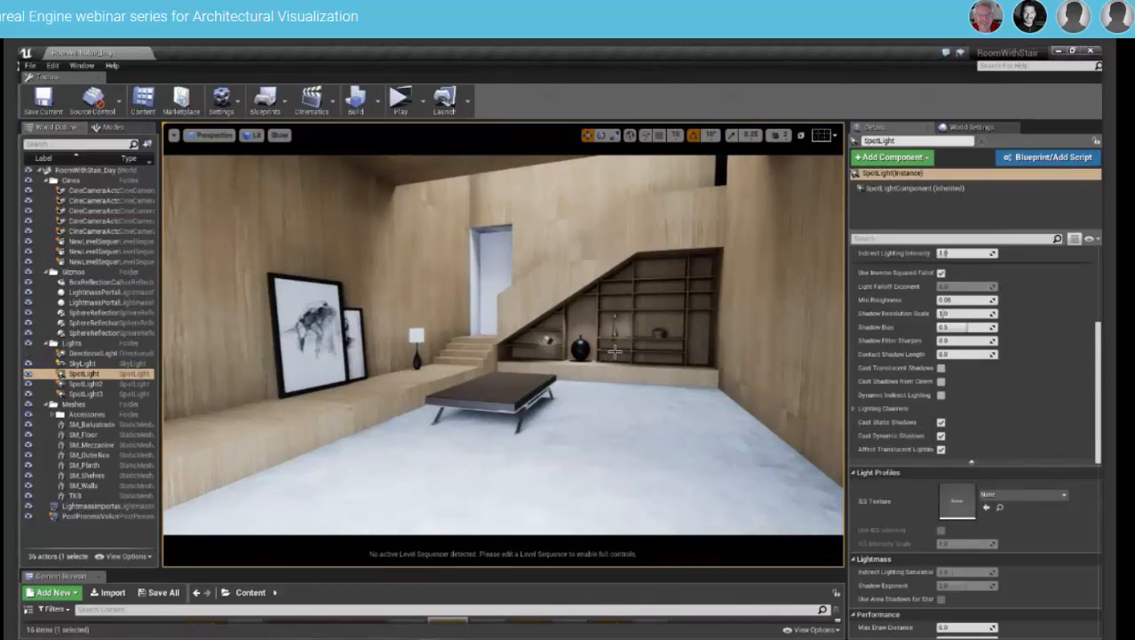
pyautogui.press('g')
pyautogui.press('f')
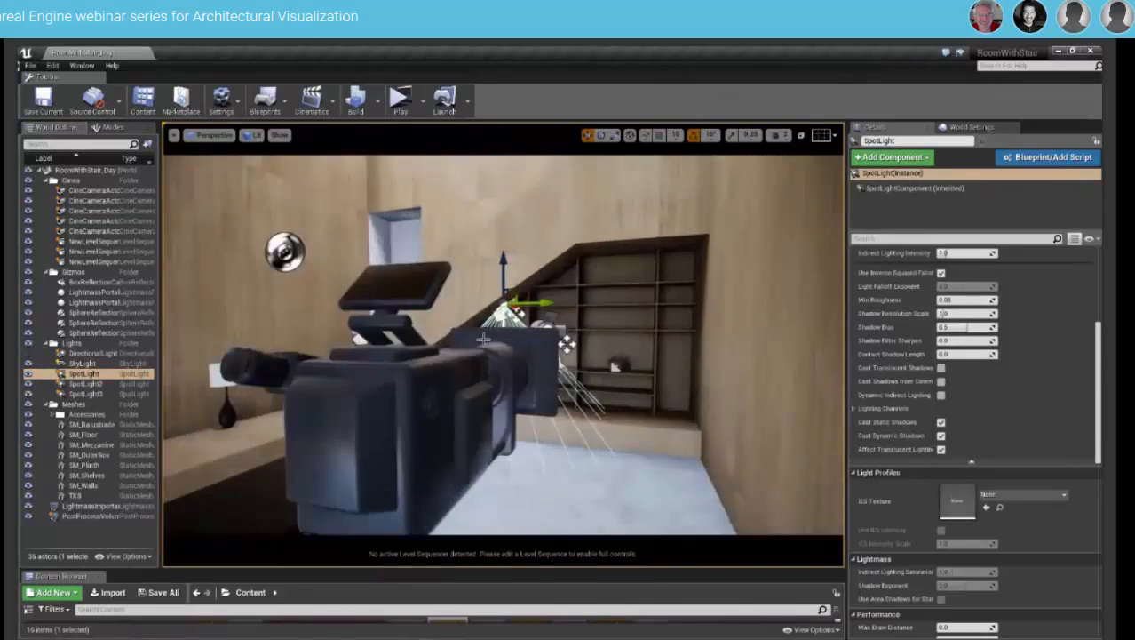
pyautogui.keyDown('alt'); pyautogui.moveTo(495, 344); pyautogui.dragTo(564, 387); pyautogui.keyUp('alt')
pyautogui.scroll(3, 533, 385)
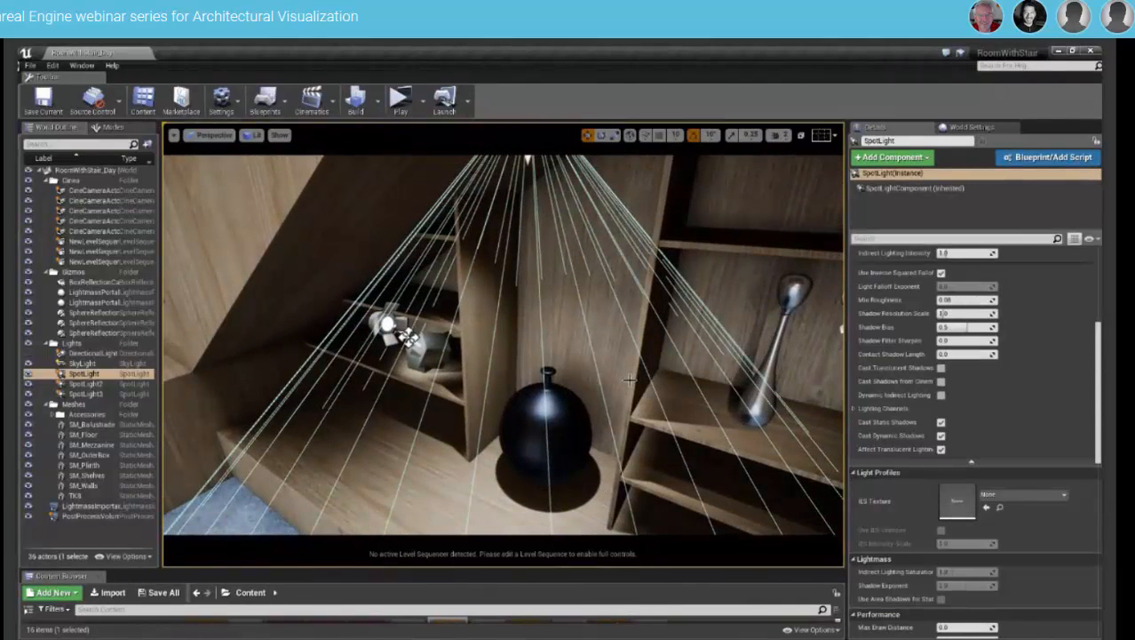
# Examine the SpotLight's basic and advanced light settings alongside its shadows on the shelves.
pyautogui.moveTo(1095, 365); pyautogui.dragTo(1094, 294)
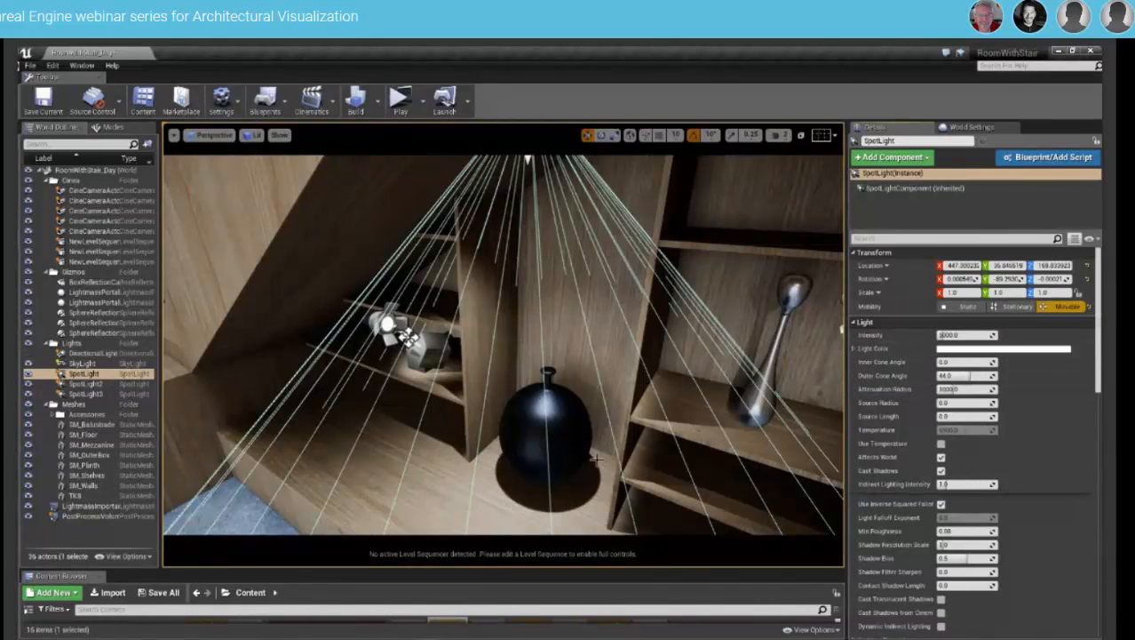
pyautogui.scroll(-5, 638, 430)
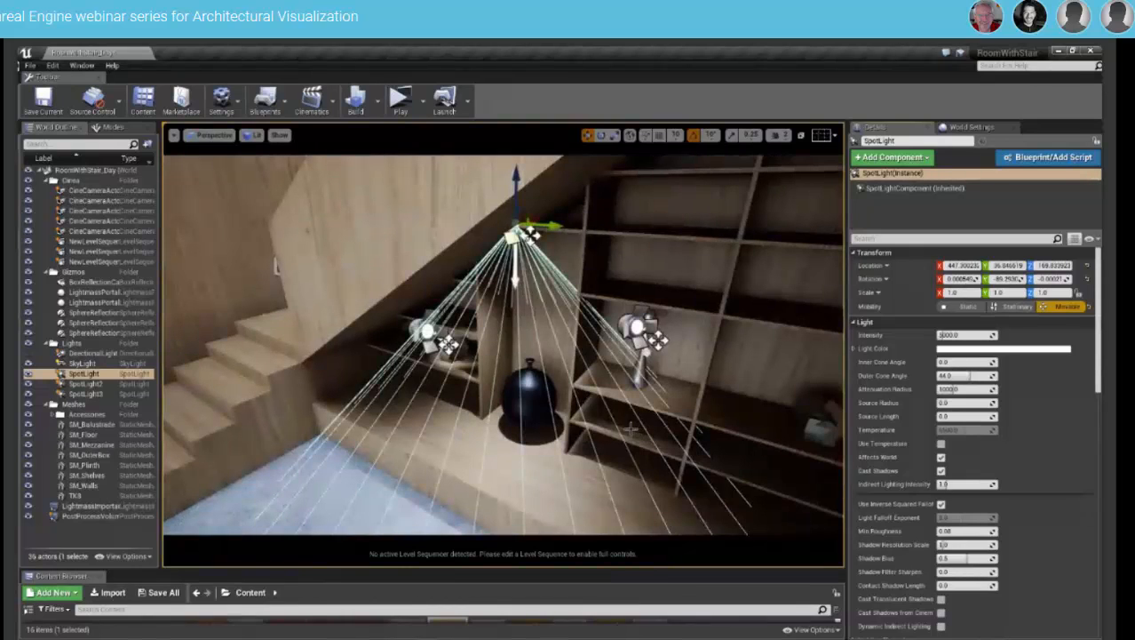
pyautogui.keyDown('alt'); pyautogui.moveTo(581, 433); pyautogui.dragTo(562, 418); pyautogui.keyUp('alt')
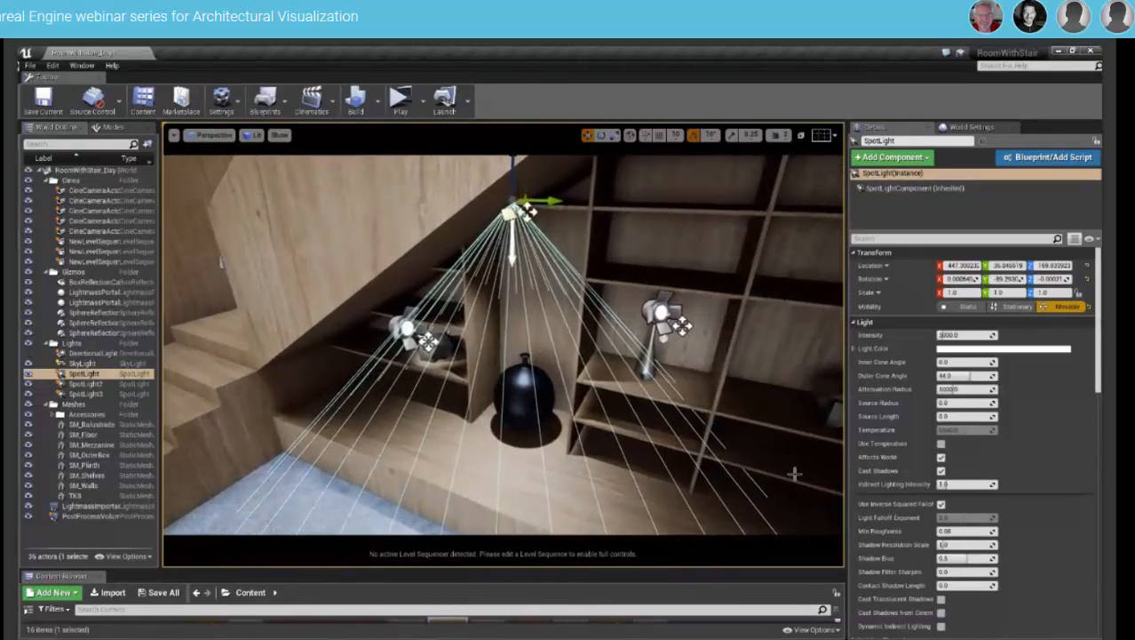
pyautogui.moveTo(1098, 359); pyautogui.dragTo(1099, 420)
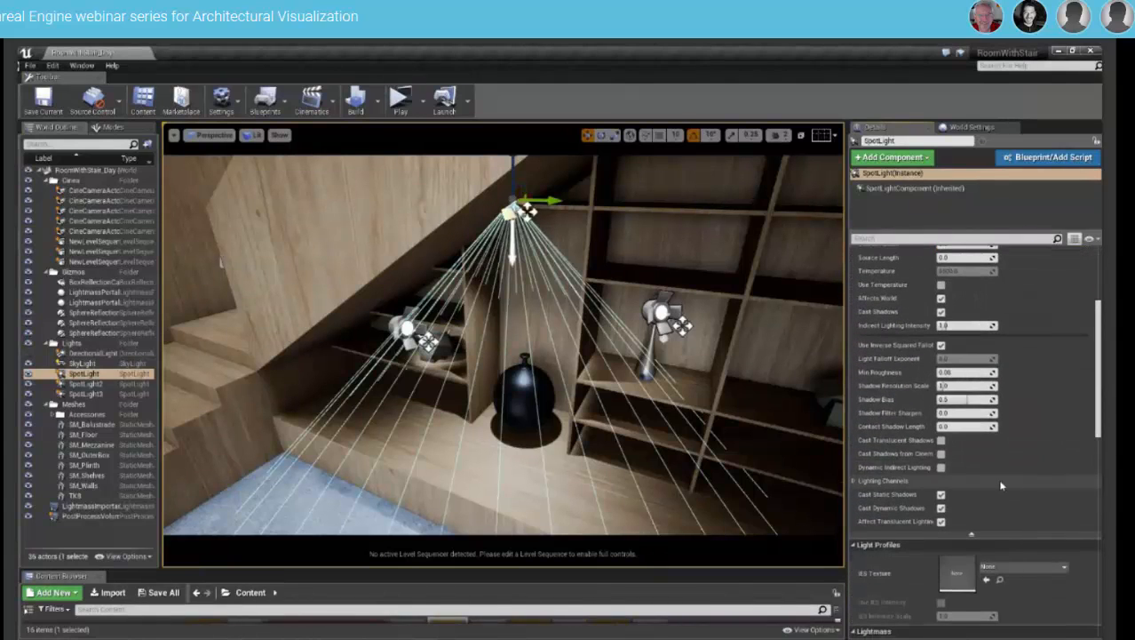
pyautogui.click(972, 534)
pyautogui.scroll(5, 983, 466)
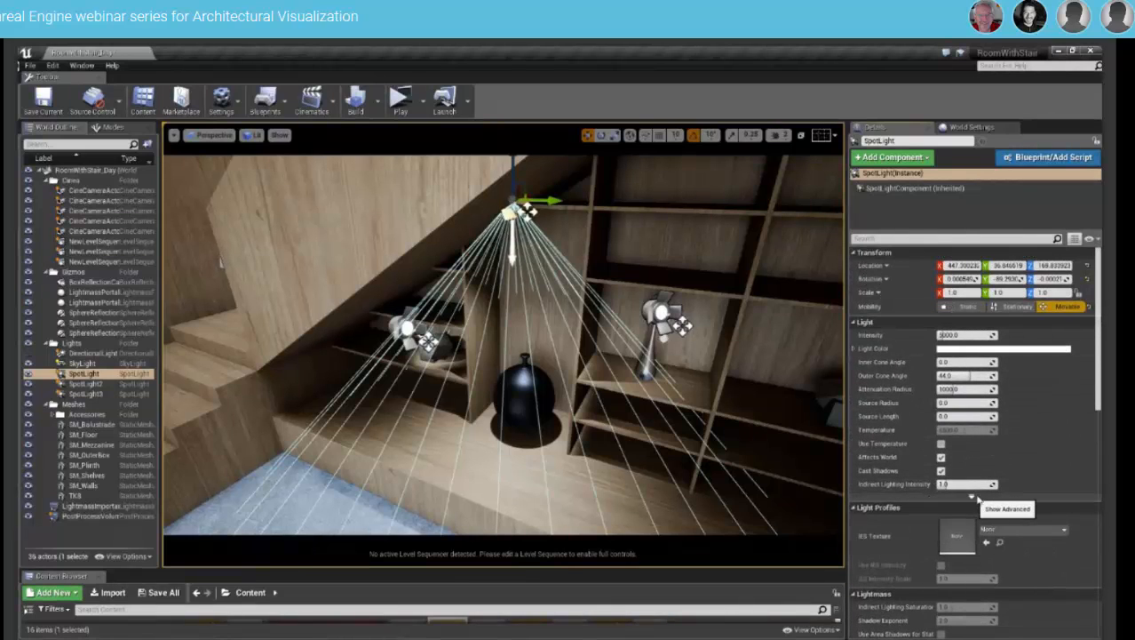
pyautogui.click(952, 502)
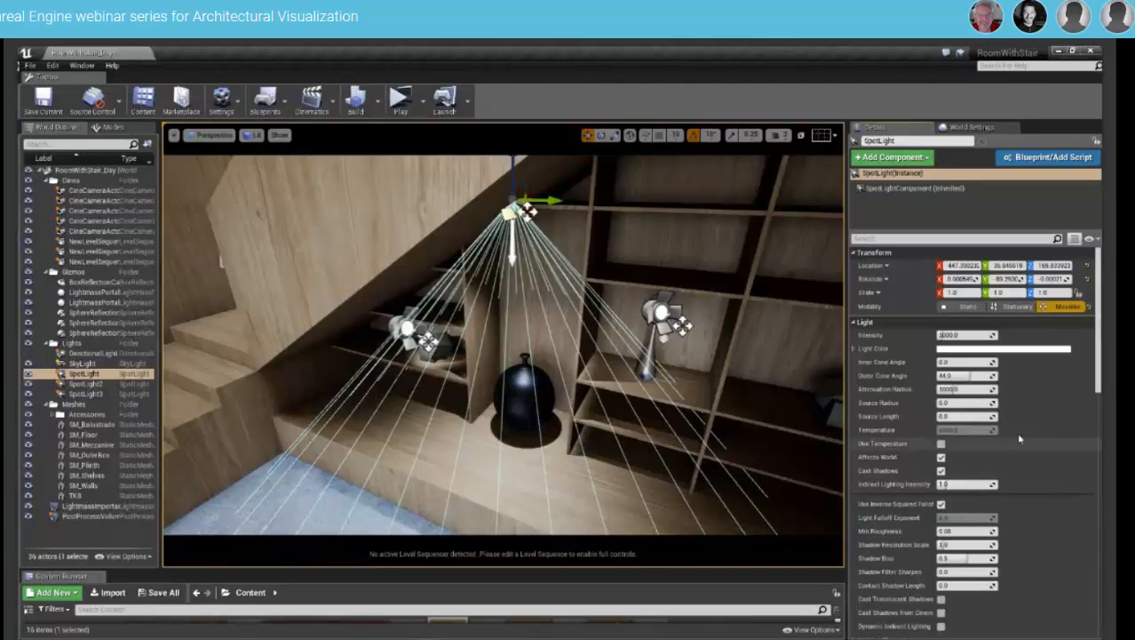
# Try a Shadow Resolution Scale of about 0.56 on the SpotLight, inspect the vase's shadow, and reset it to the default.
pyautogui.scroll(-2, 1096, 343)
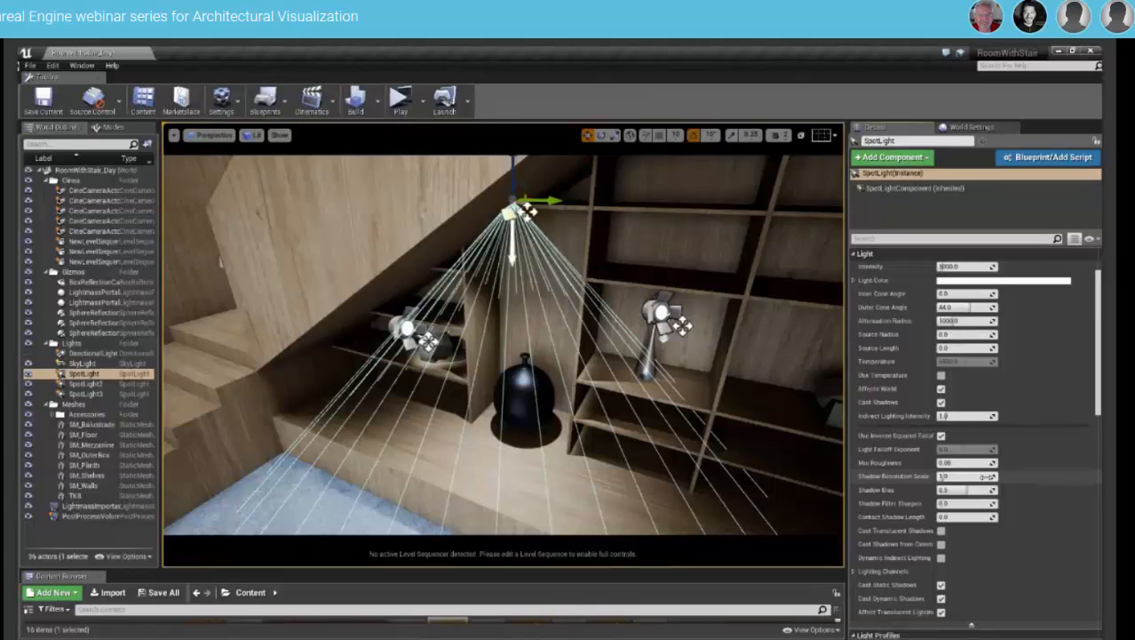
pyautogui.moveTo(986, 476); pyautogui.dragTo(955, 476)
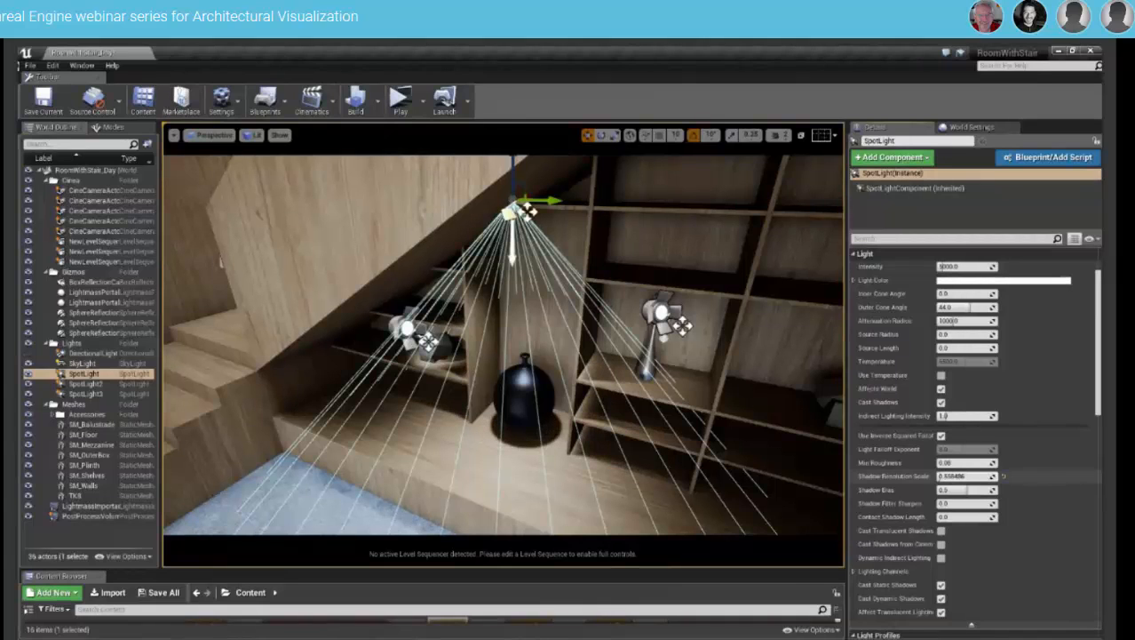
pyautogui.moveTo(630, 442); pyautogui.dragTo(597, 447, button='right')
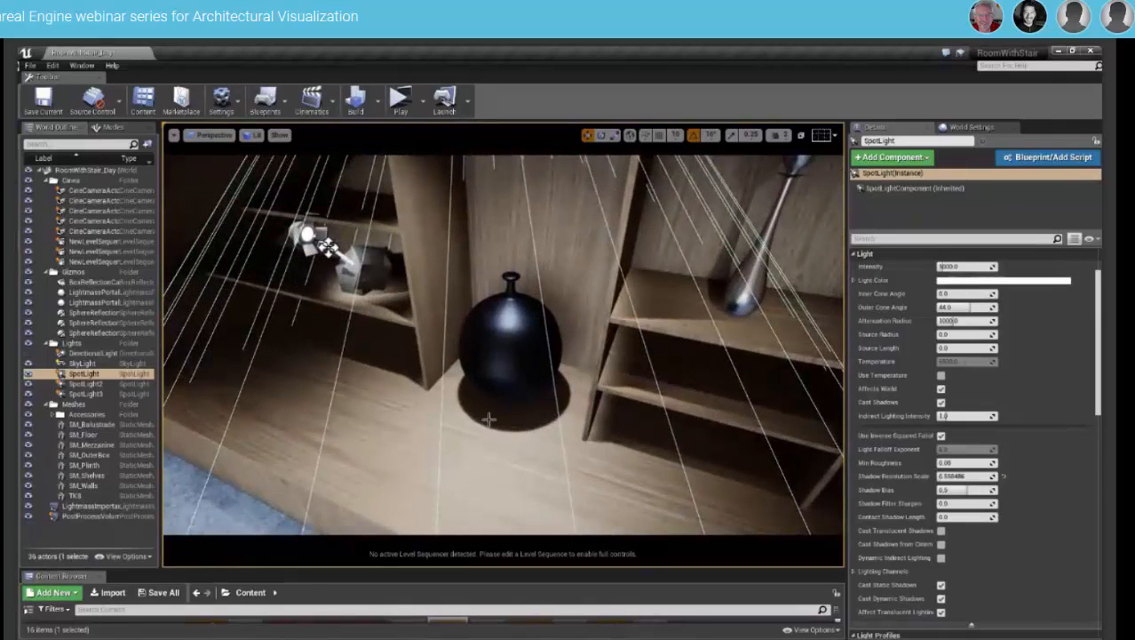
pyautogui.click(1004, 476)
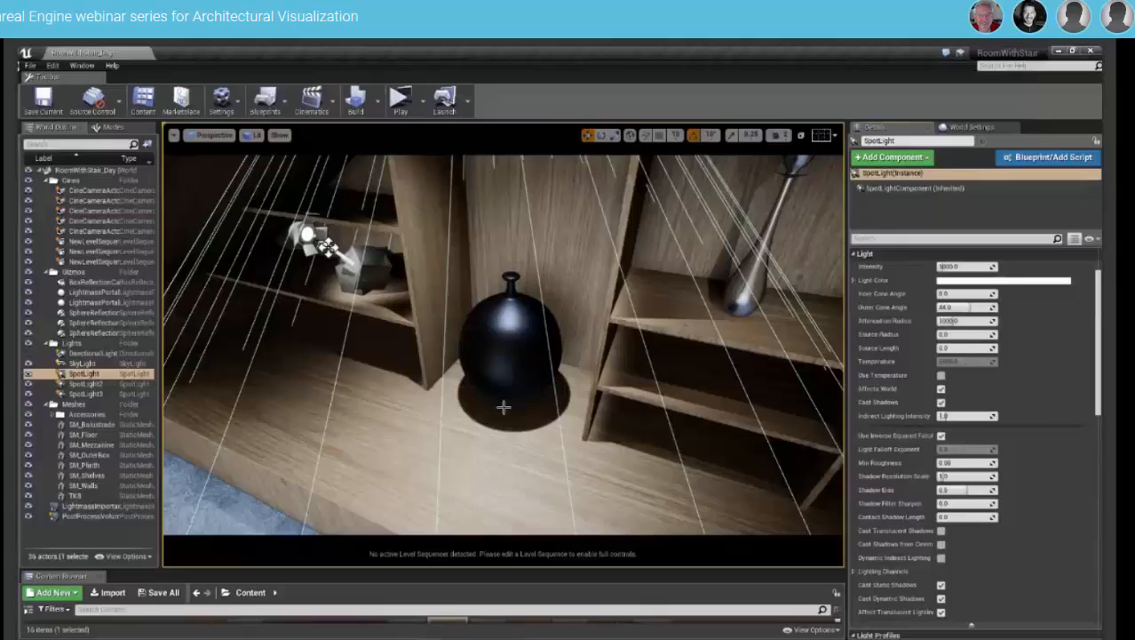
# Set the SpotLight's Shadow Resolution Scale to 0.5 and inspect the softened shadows around the vase.
pyautogui.click(949, 477)
pyautogui.write('0.5')
pyautogui.press('Return')
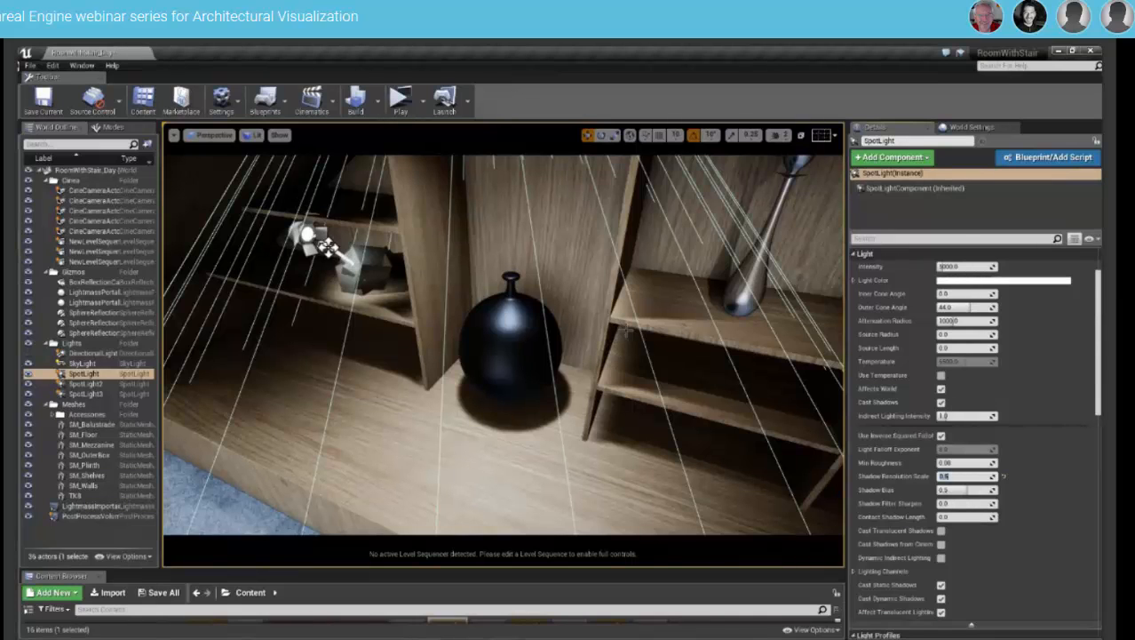
pyautogui.moveTo(599, 358)
pyautogui.mouseDown(button='right')
pyautogui.moveTo(593, 383)
pyautogui.moveTo(577, 373)
pyautogui.moveTo(598, 378)
pyautogui.mouseUp(button='right')
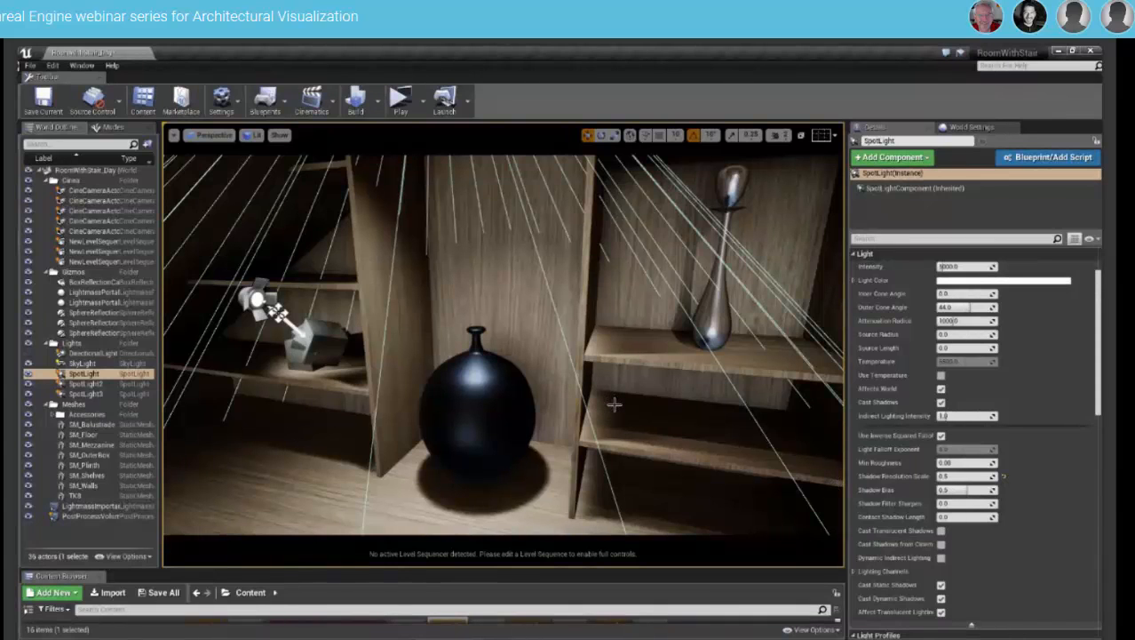
pyautogui.moveTo(614, 404); pyautogui.dragTo(614, 408, button='right')
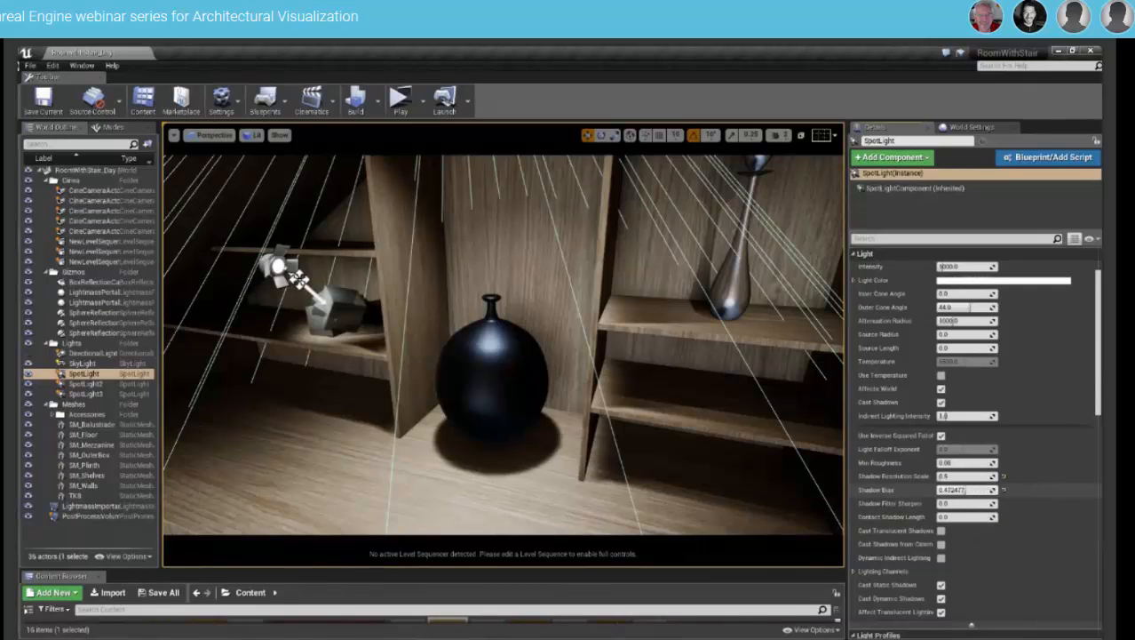
# Lower the SpotLight's Shadow Bias to 0.0 as a test, inspect the shelf surface, and raise it to about 0.046.
pyautogui.moveTo(963, 490)
pyautogui.mouseDown()
pyautogui.moveTo(946, 491)
pyautogui.moveTo(964, 491)
pyautogui.mouseUp()
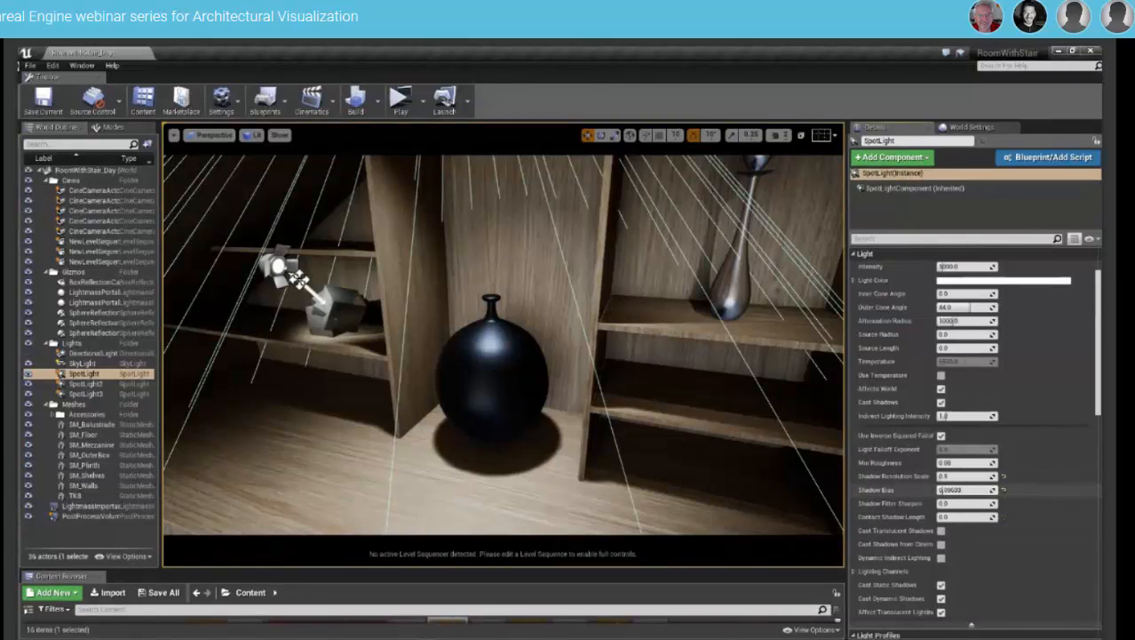
pyautogui.moveTo(964, 491); pyautogui.dragTo(957, 491)
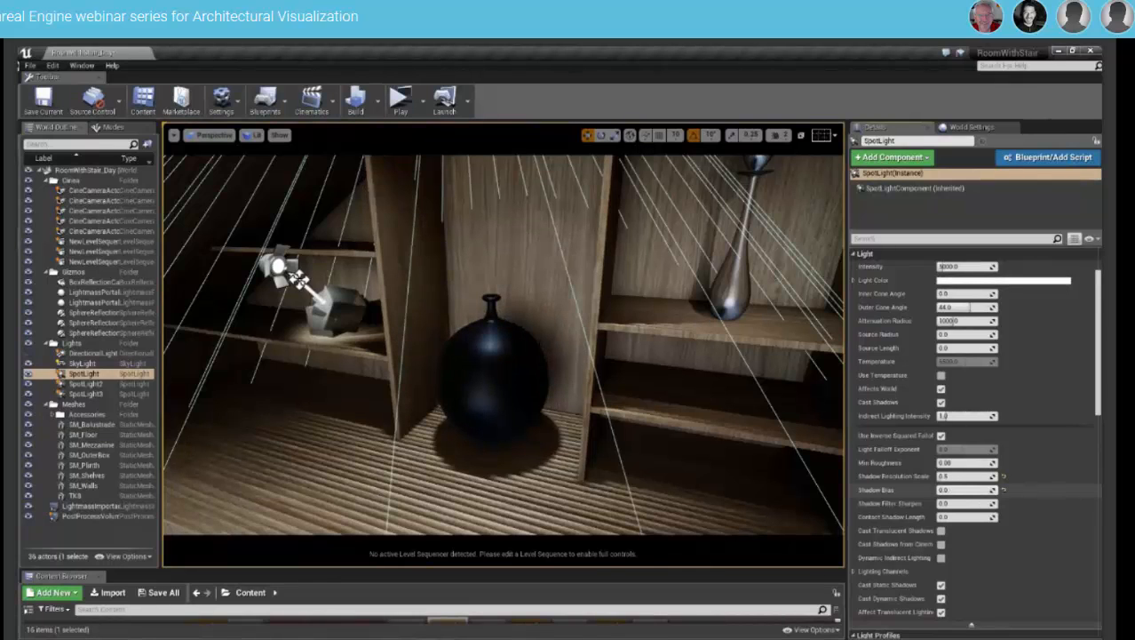
pyautogui.moveTo(498, 456)
pyautogui.mouseDown(button='right')
pyautogui.moveTo(479, 444)
pyautogui.moveTo(499, 457)
pyautogui.mouseUp(button='right')
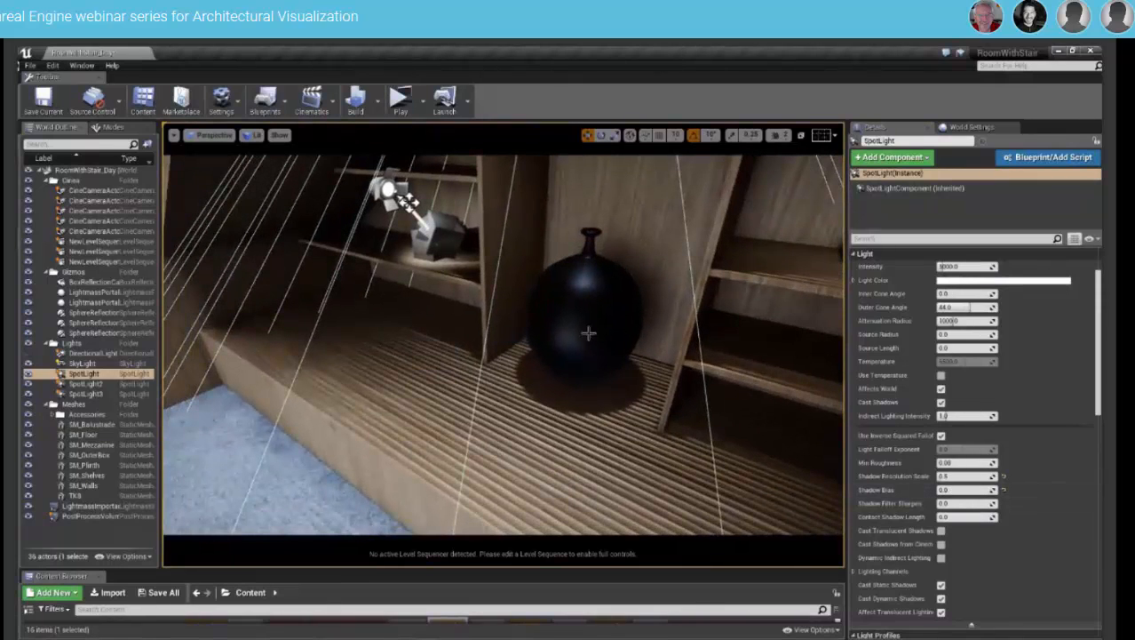
pyautogui.moveTo(562, 393); pyautogui.dragTo(609, 344, button='right')
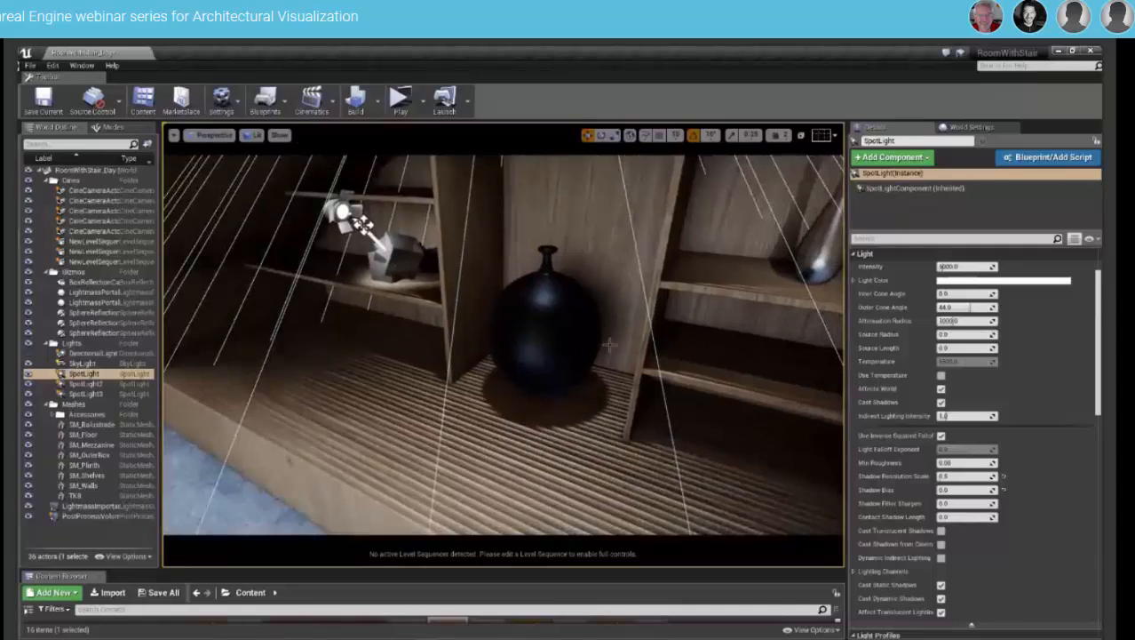
pyautogui.moveTo(975, 491); pyautogui.dragTo(982, 490)
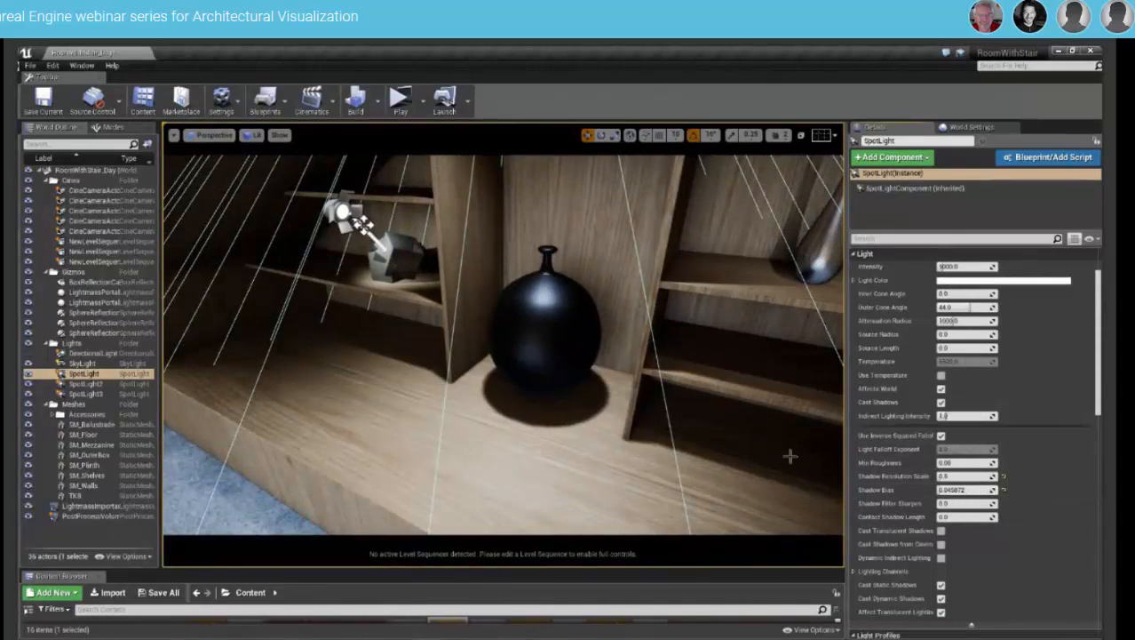
pyautogui.moveTo(803, 454); pyautogui.dragTo(683, 435, button='right')
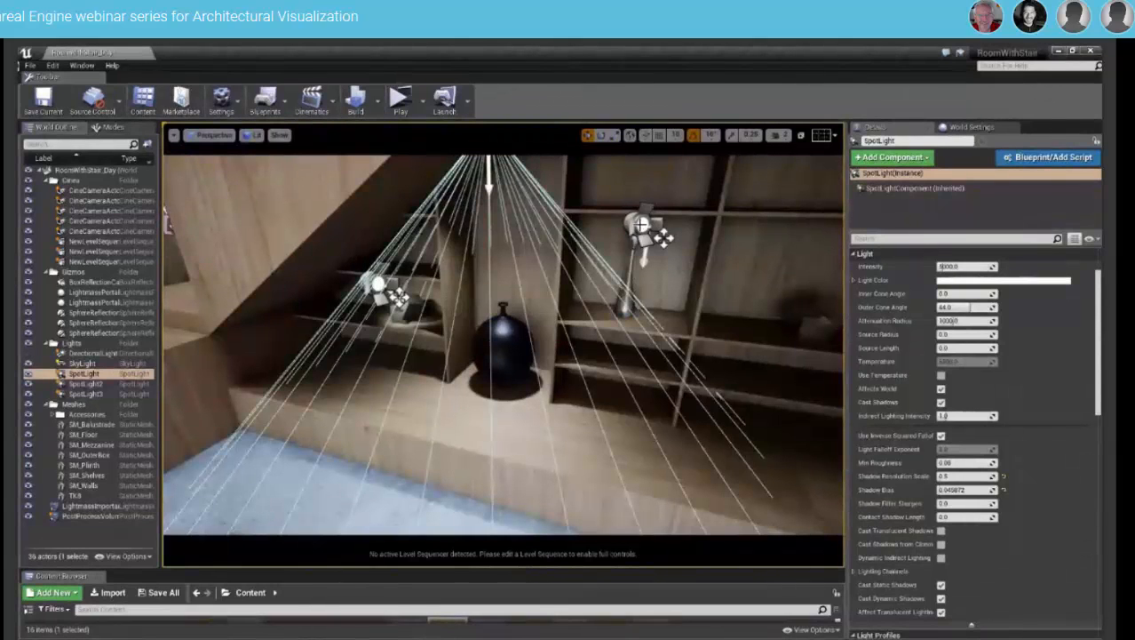
# Select SpotLight3 by the shelves and switch the viewport exposure to Automatic (Default in-game).
pyautogui.click(638, 224)
pyautogui.moveTo(637, 339)
pyautogui.mouseDown(button='right')
pyautogui.moveTo(453, 339)
pyautogui.moveTo(486, 302)
pyautogui.moveTo(470, 372)
pyautogui.moveTo(495, 266)
pyautogui.mouseUp(button='right')
pyautogui.click(255, 135)
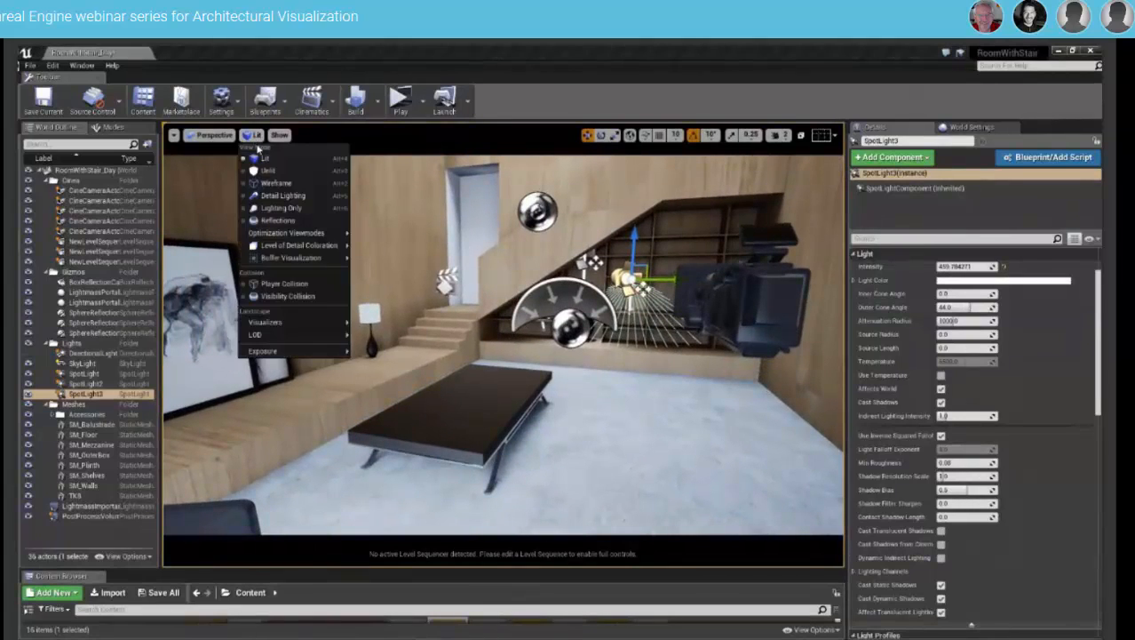
pyautogui.moveTo(292, 352)
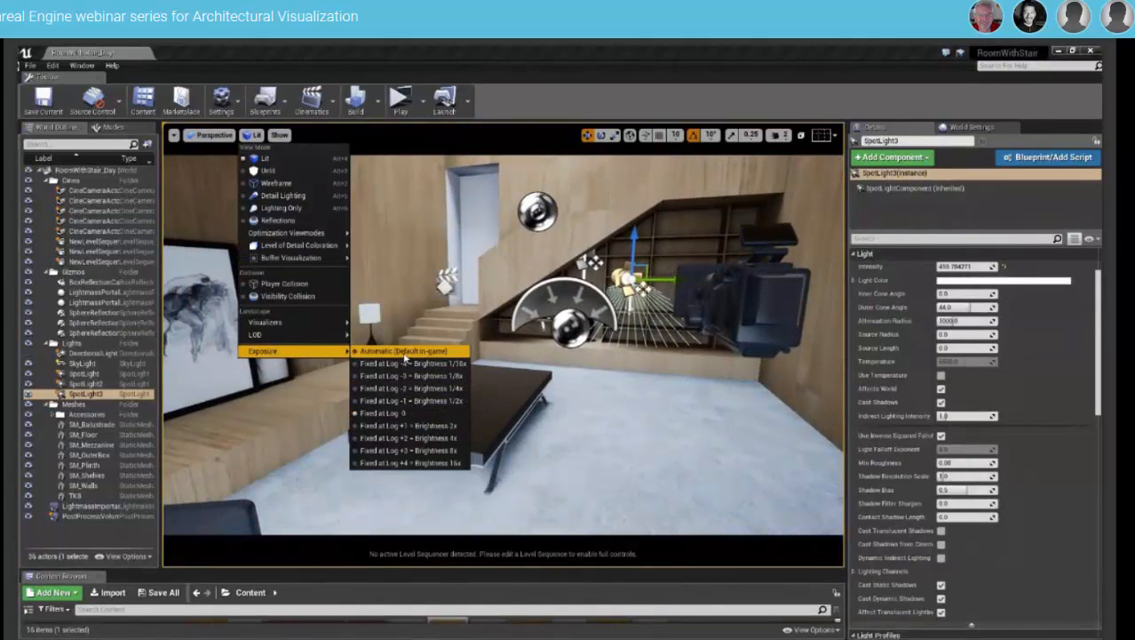
pyautogui.click(405, 355)
pyautogui.moveTo(405, 355); pyautogui.dragTo(566, 377, button='right')
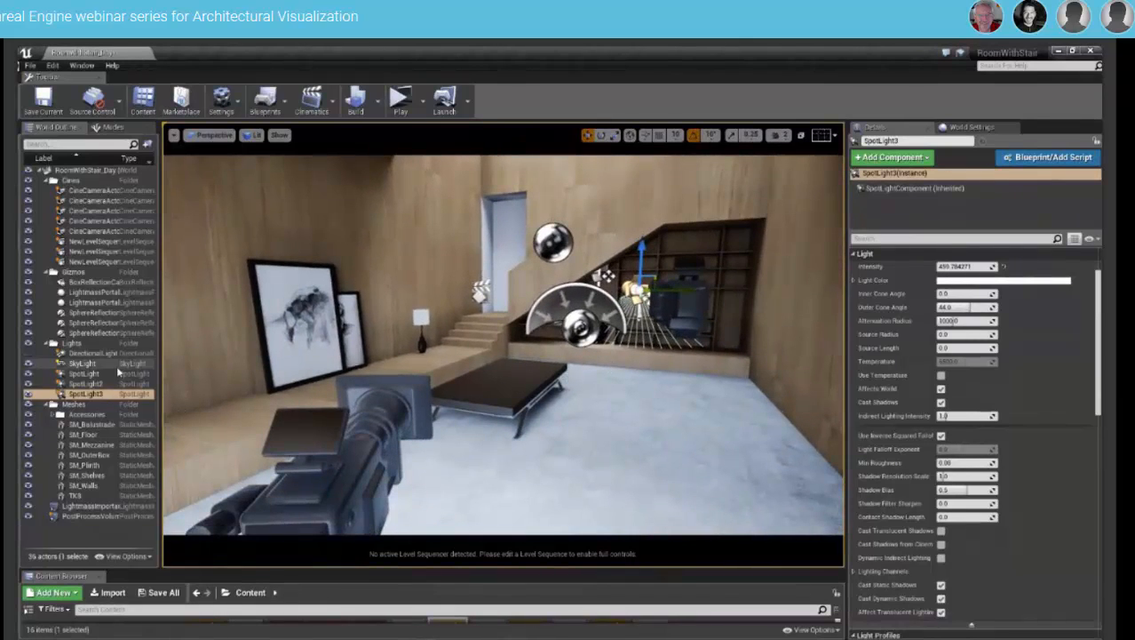
# Enable Affects World on the DirectionalLight, hide the editor icons, and frame the whole room.
pyautogui.click(84, 354)
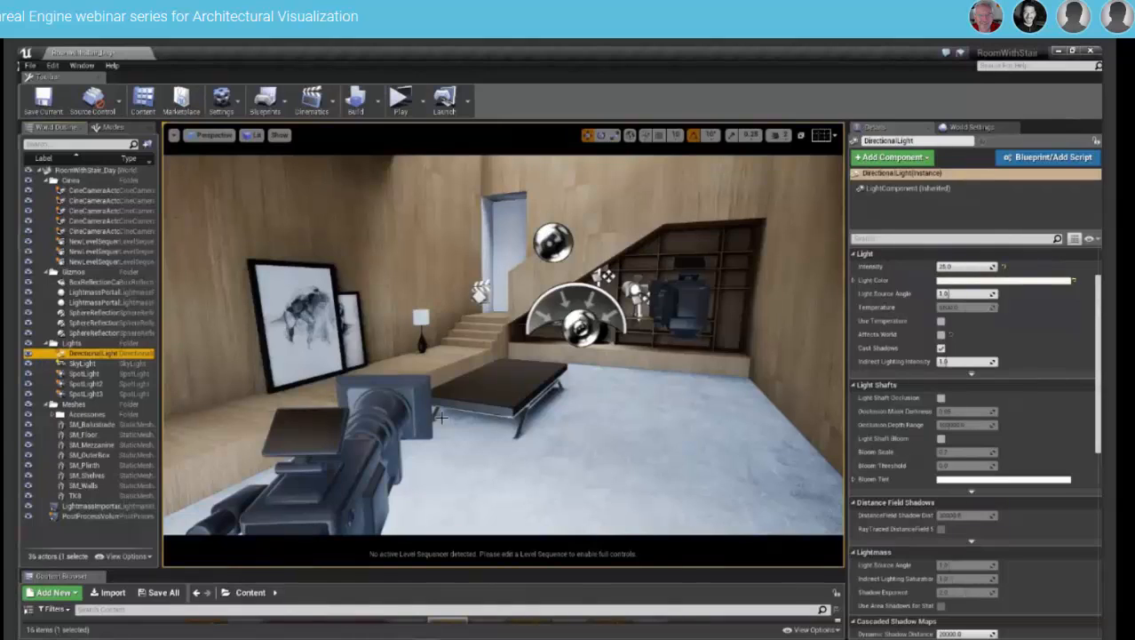
pyautogui.click(941, 336)
pyautogui.moveTo(666, 377); pyautogui.dragTo(654, 325, button='right')
pyautogui.press('g')
pyautogui.moveTo(666, 376); pyautogui.dragTo(665, 418, button='middle')
pyautogui.moveTo(662, 379); pyautogui.dragTo(722, 381, button='right')
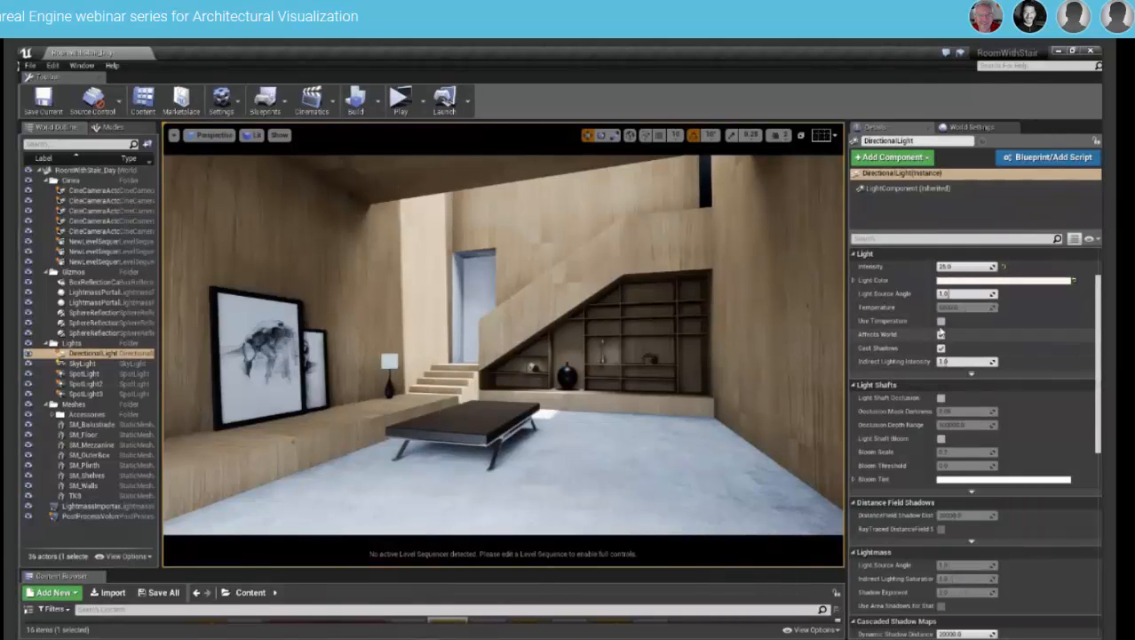
# Set the DirectionalLight's Intensity to 80.
pyautogui.moveTo(964, 267); pyautogui.dragTo(950, 267)
pyautogui.click(955, 265)
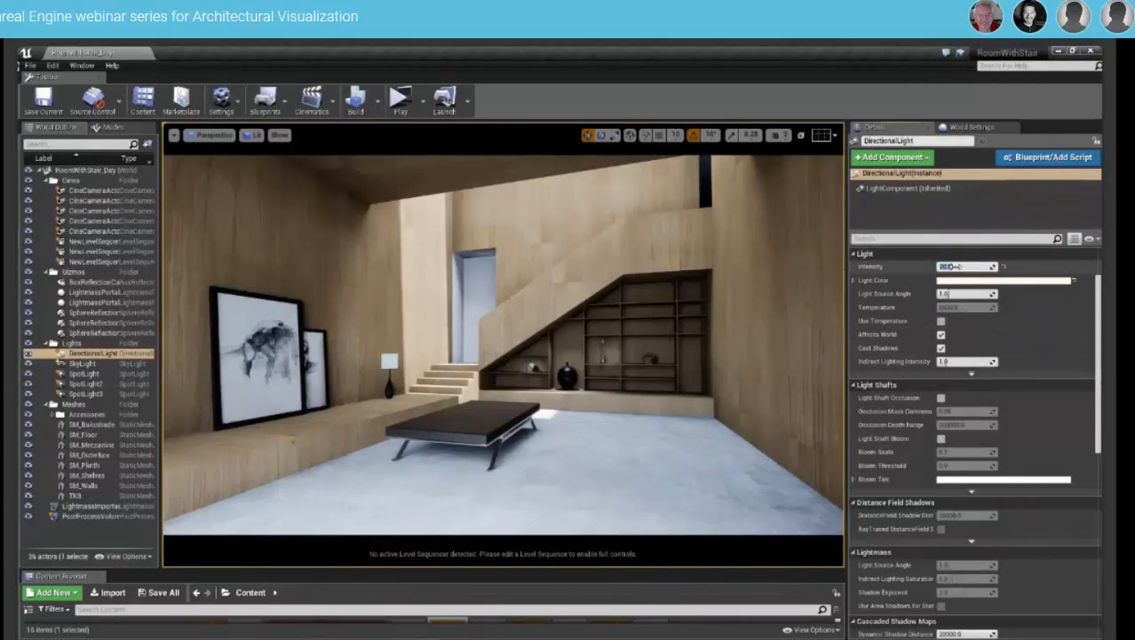
pyautogui.write('80')
pyautogui.press('Return')
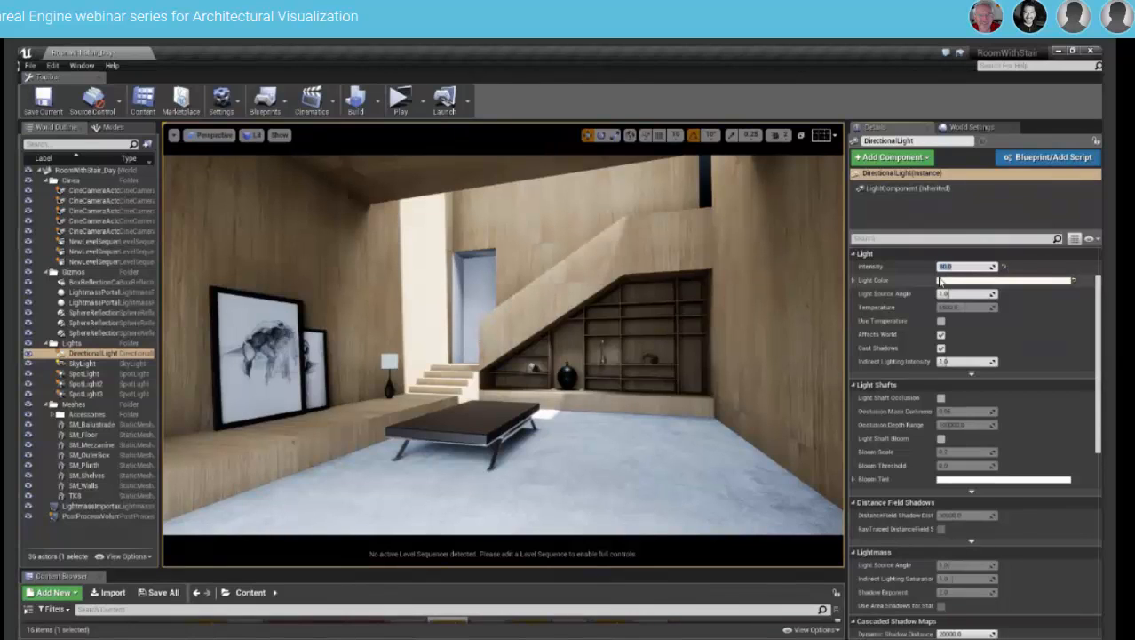
# Check which exposure mode the viewport is using.
pyautogui.click(279, 134)
pyautogui.click(253, 134)
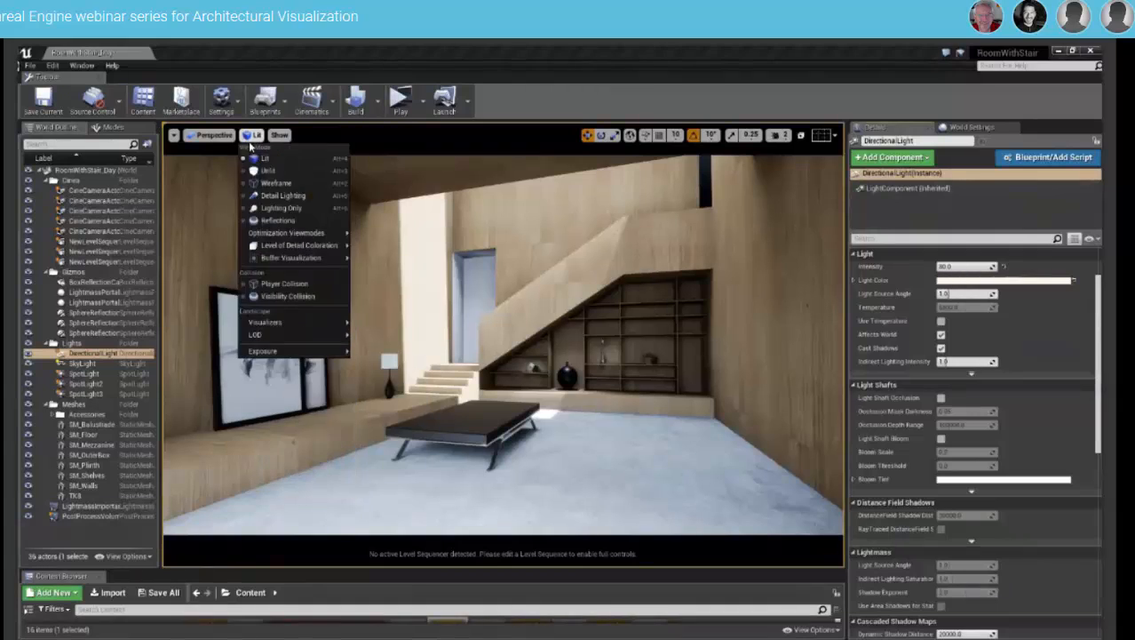
pyautogui.click(252, 134)
pyautogui.click(252, 134)
pyautogui.moveTo(277, 351)
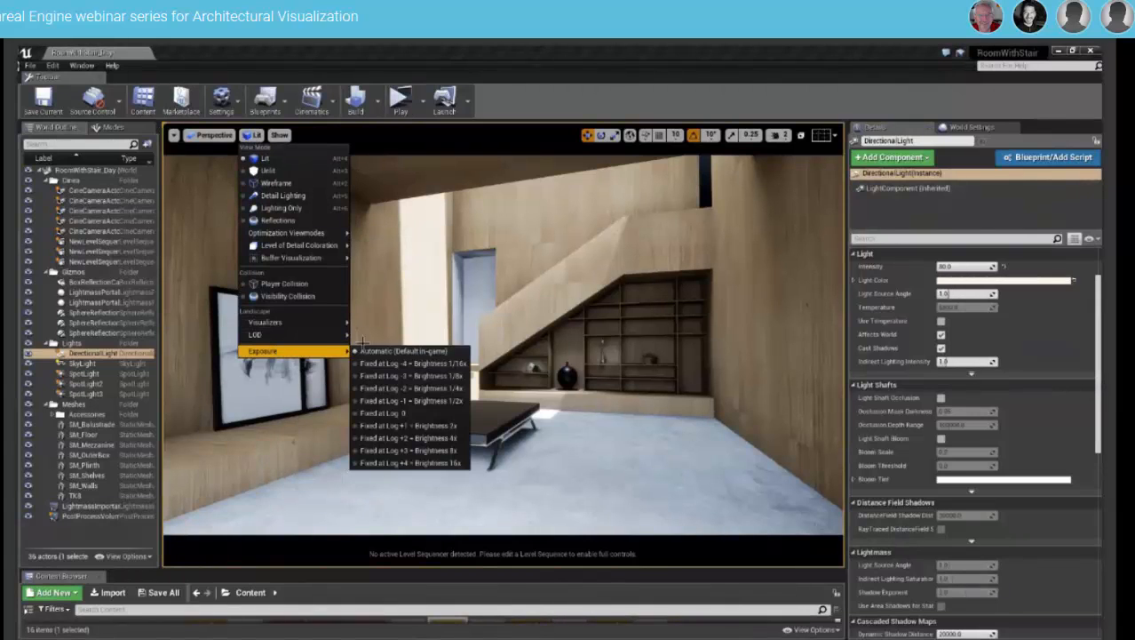
# Set the DirectionalLight's Intensity to 1500.
pyautogui.click(977, 267)
pyautogui.write('15')
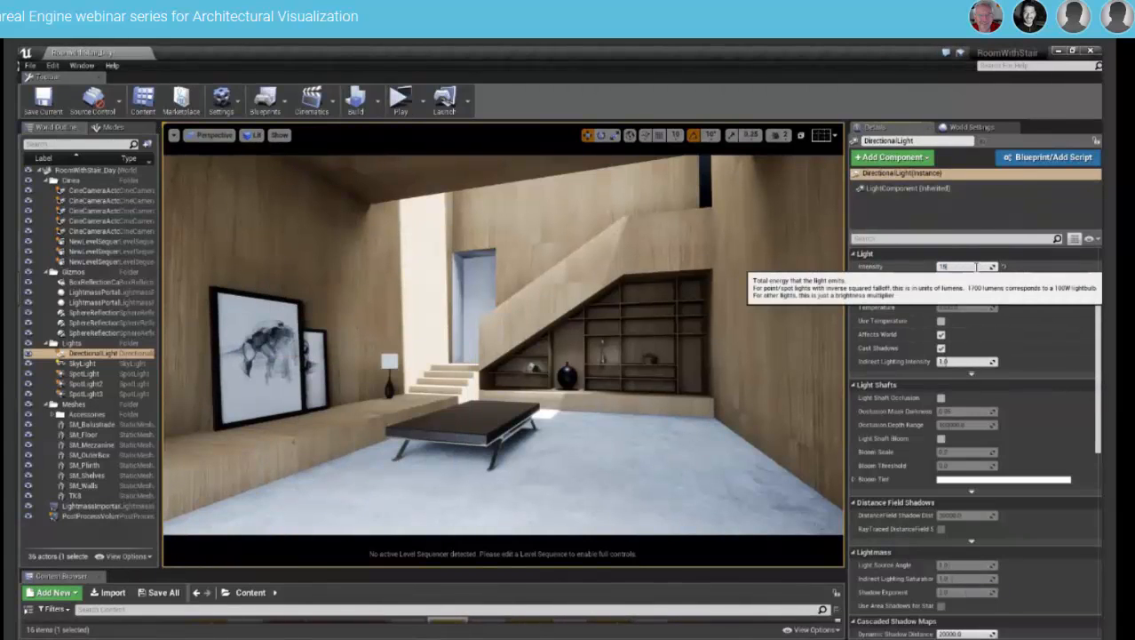
pyautogui.write('00')
pyautogui.press('Return')
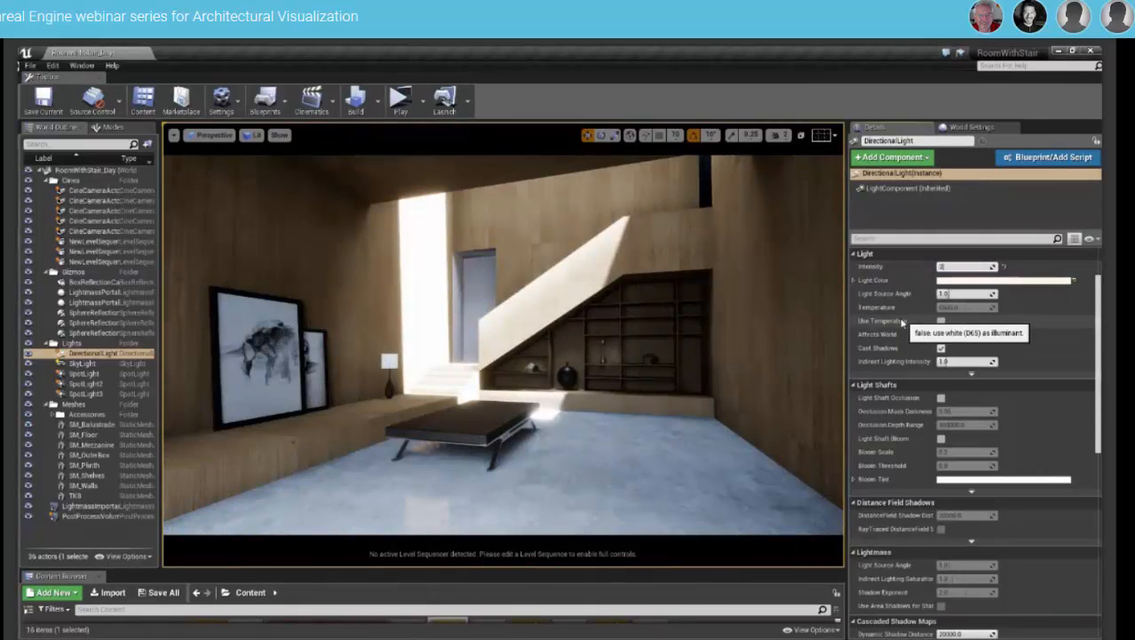
# Set the DirectionalLight's Intensity to 25.
pyautogui.write('25')
pyautogui.press('Return')
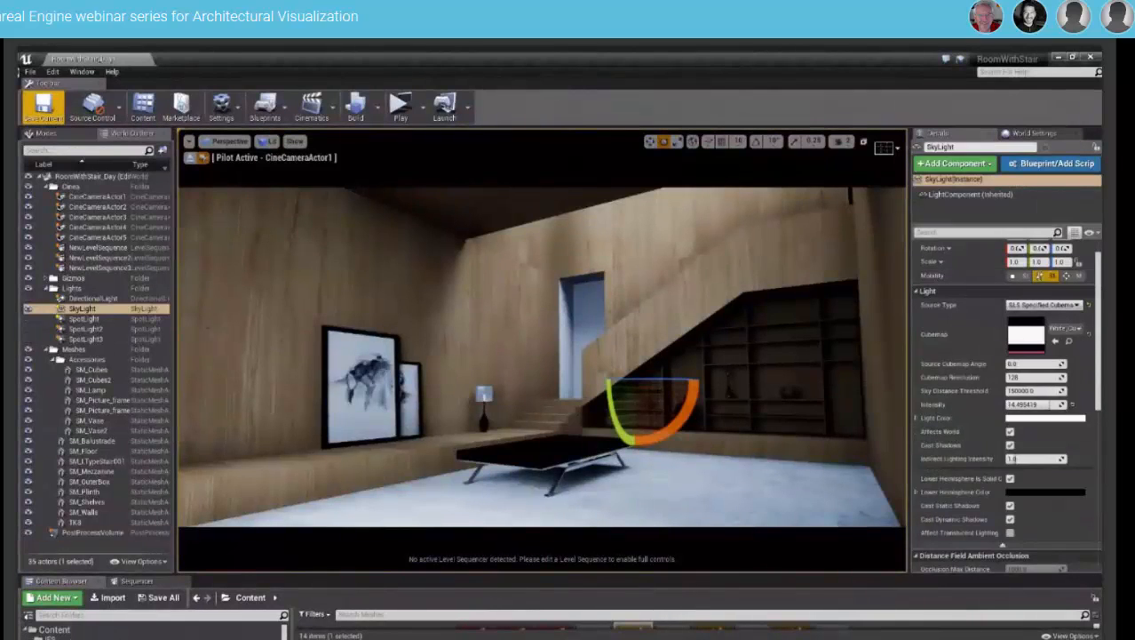
# Deselect the SkyLight, select the DirectionalLight and set its Intensity to 80.
pyautogui.press('Escape')
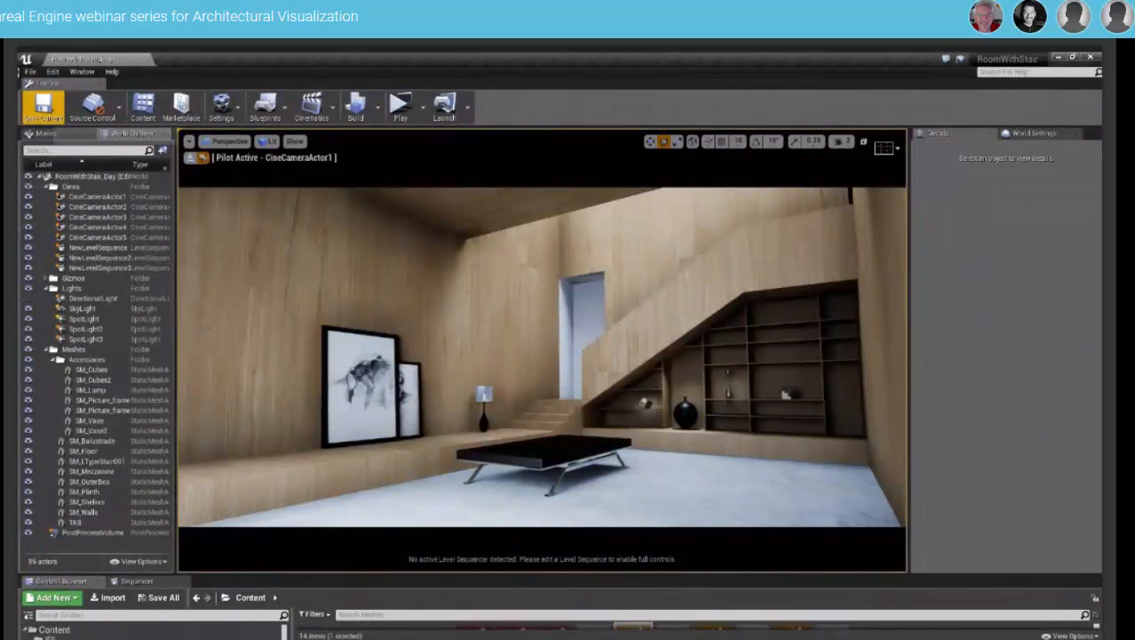
pyautogui.click(93, 297)
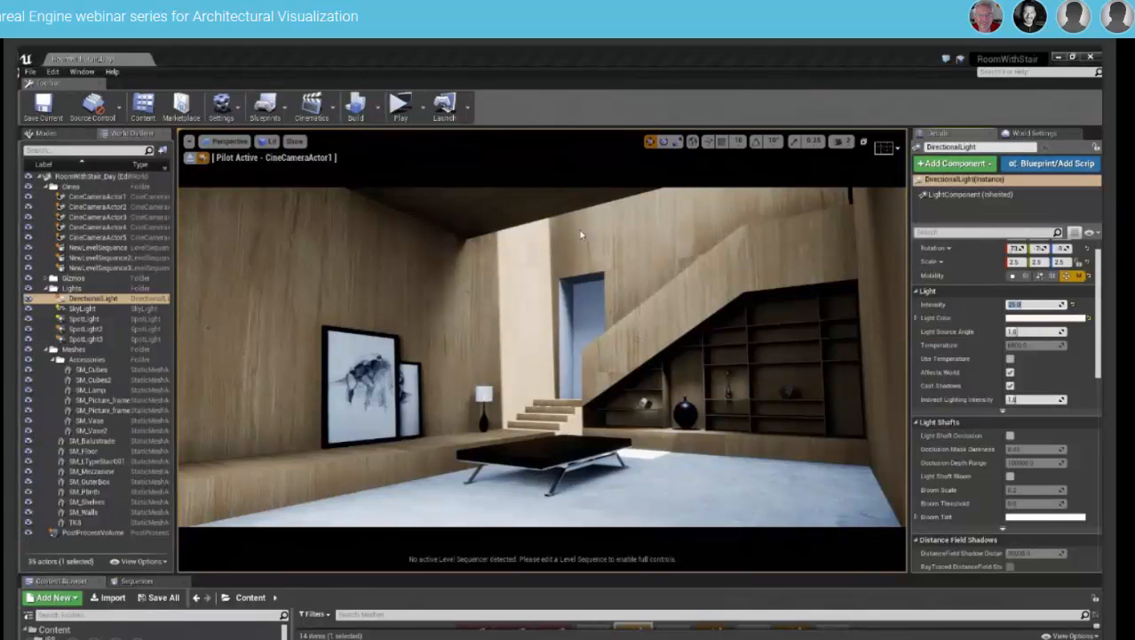
pyautogui.press('Escape')
pyautogui.write('80')
pyautogui.press('Return')
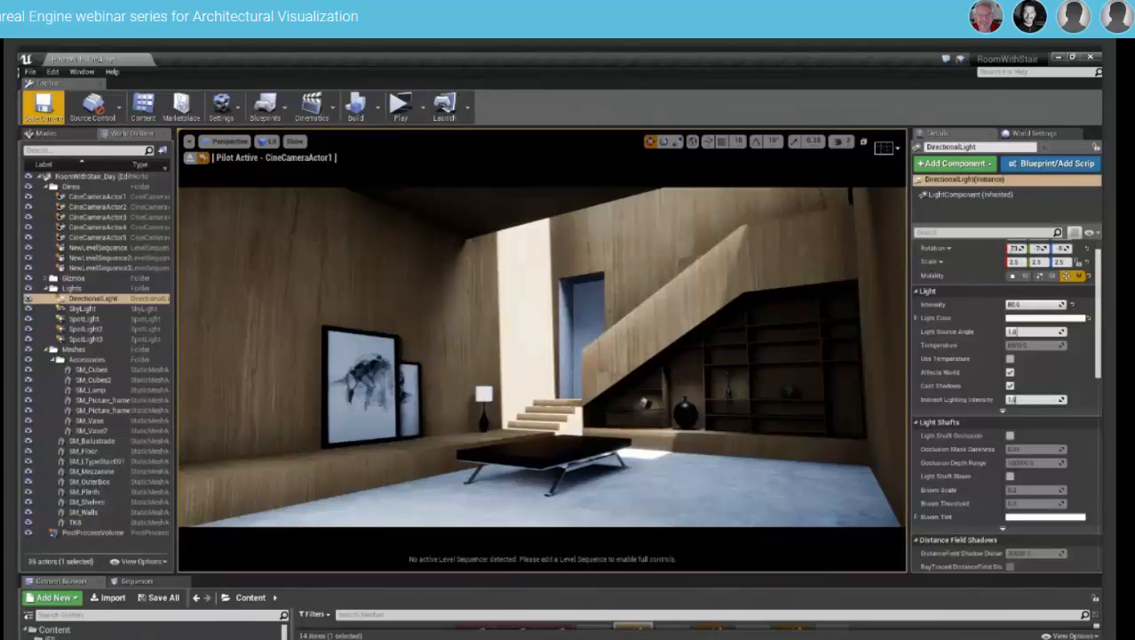
pyautogui.hotkey('ctrl', 'z')
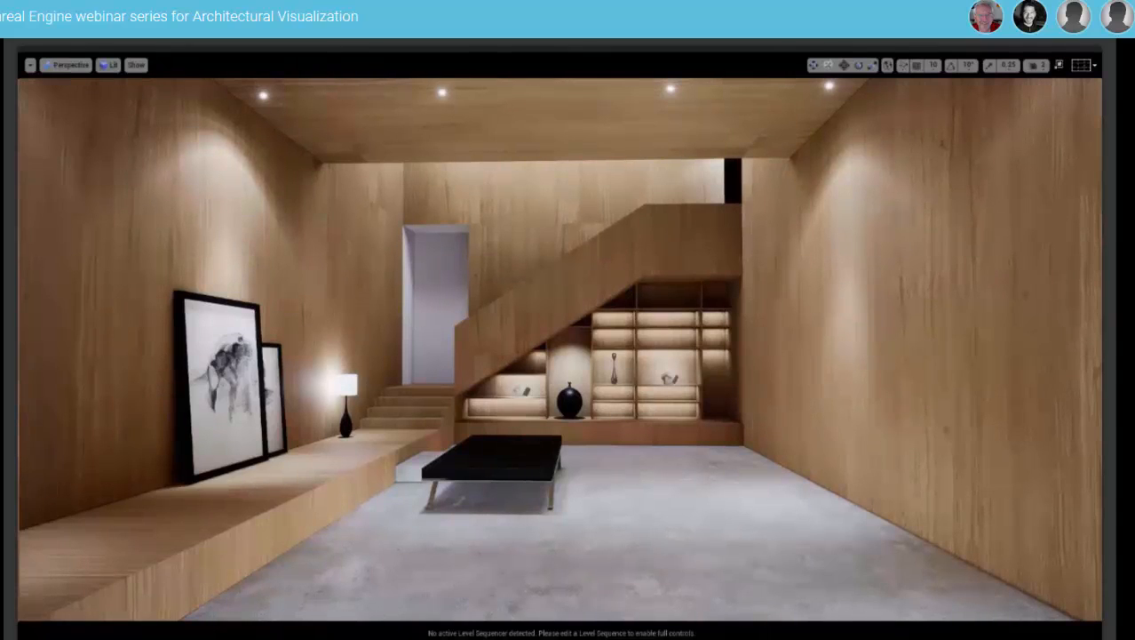
pyautogui.moveTo(560, 348); pyautogui.dragTo(400, 324, button='right')
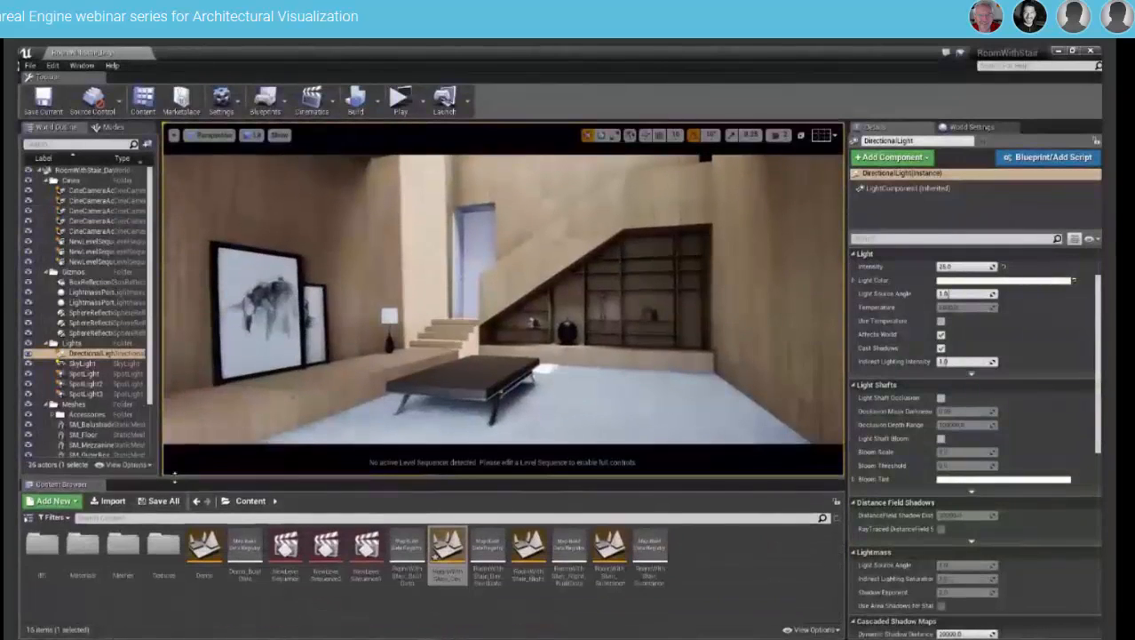
# Save the RoomWithStair_Day level and open the RoomWithStair_Night level.
pyautogui.doubleClick(529, 551)
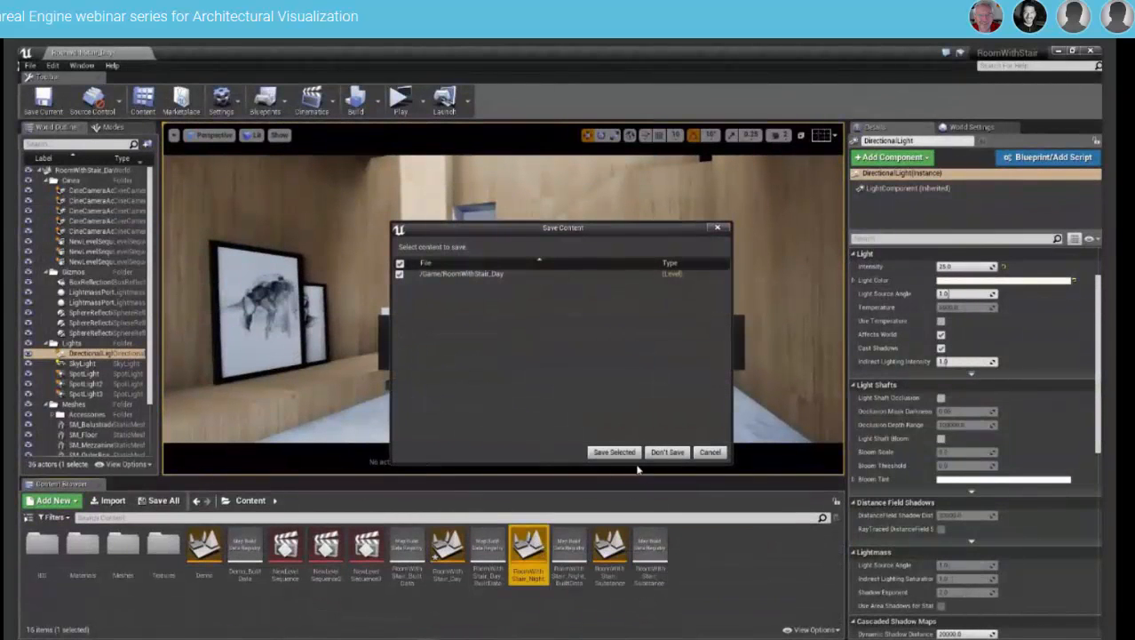
pyautogui.click(631, 455)
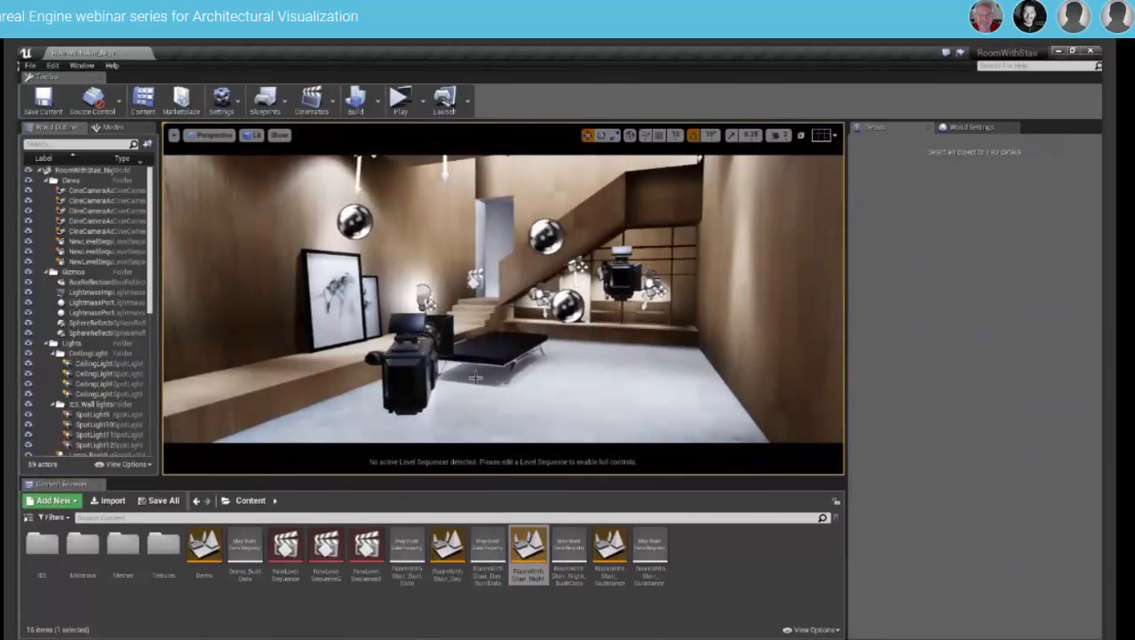
pyautogui.moveTo(523, 331); pyautogui.dragTo(508, 258, button='right')
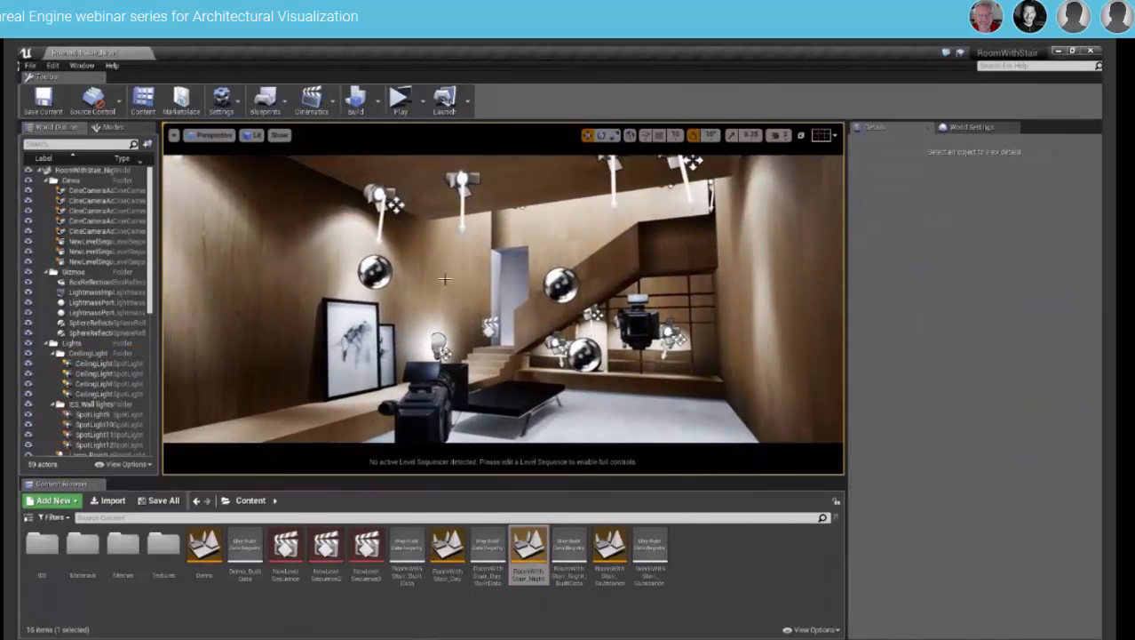
# Set the viewport's exposure to Automatic for the night room.
pyautogui.click(252, 135)
pyautogui.moveTo(295, 356)
pyautogui.click(389, 352)
pyautogui.moveTo(574, 322); pyautogui.dragTo(592, 314, button='right')
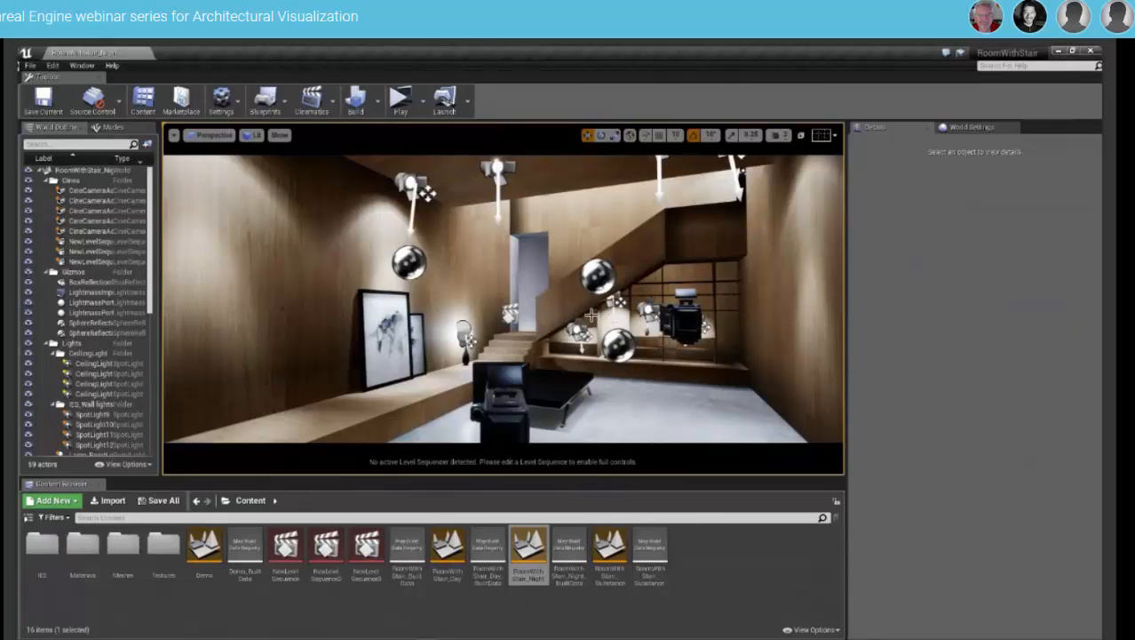
# View the night room full screen without editor icons and return to the normal layout.
pyautogui.press('F11')
pyautogui.press('g')
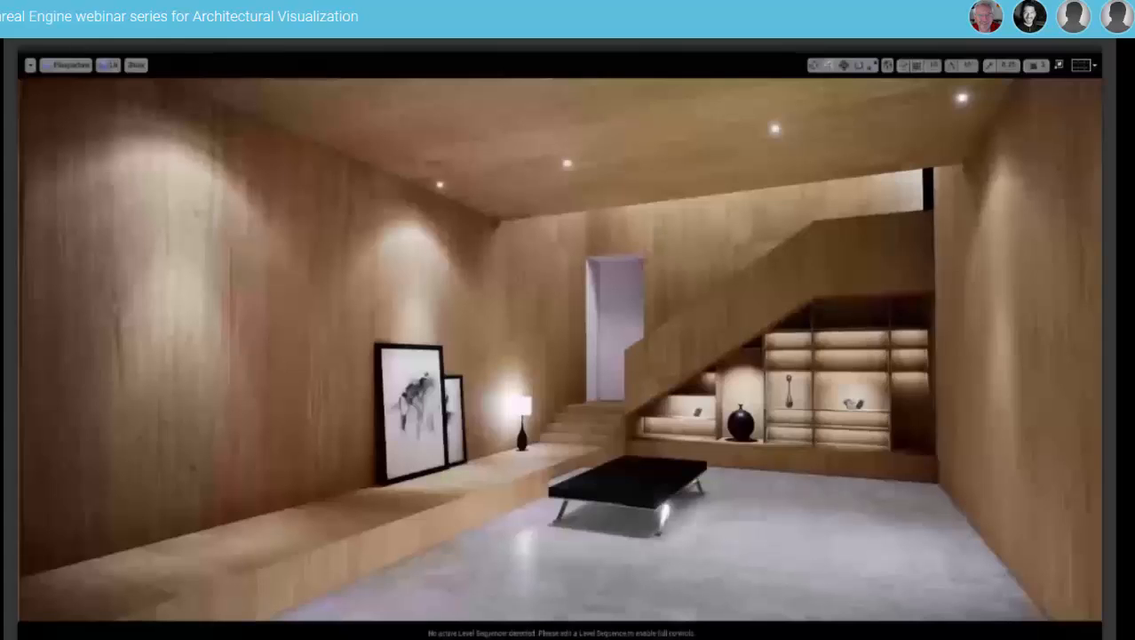
pyautogui.press('F11')
pyautogui.press('g')
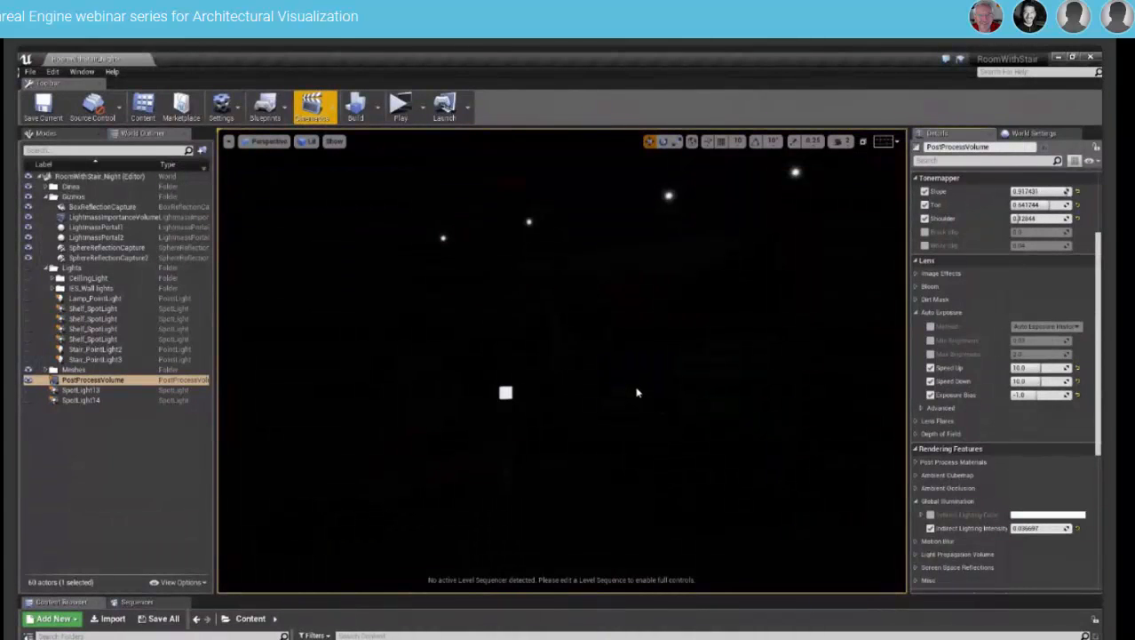
# Examine the separate contributions of the lamp, shelf spotlights and IES wall lights in the night scene, and select the PostProcessVolume.
pyautogui.hotkey('ctrl', 'z')
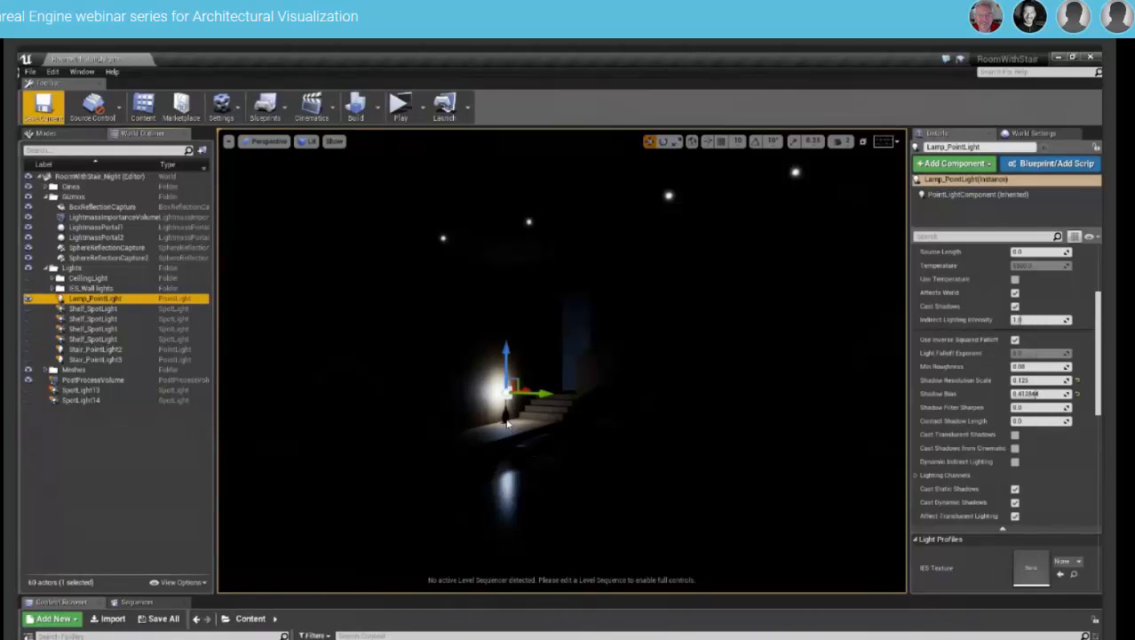
pyautogui.click(596, 352)
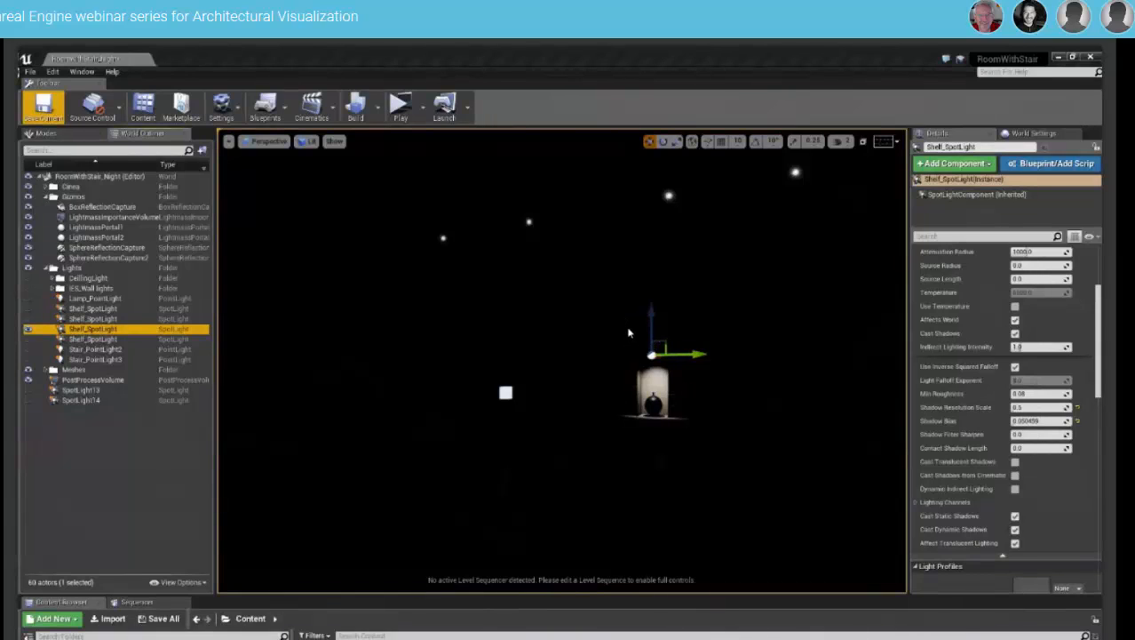
pyautogui.click(628, 332)
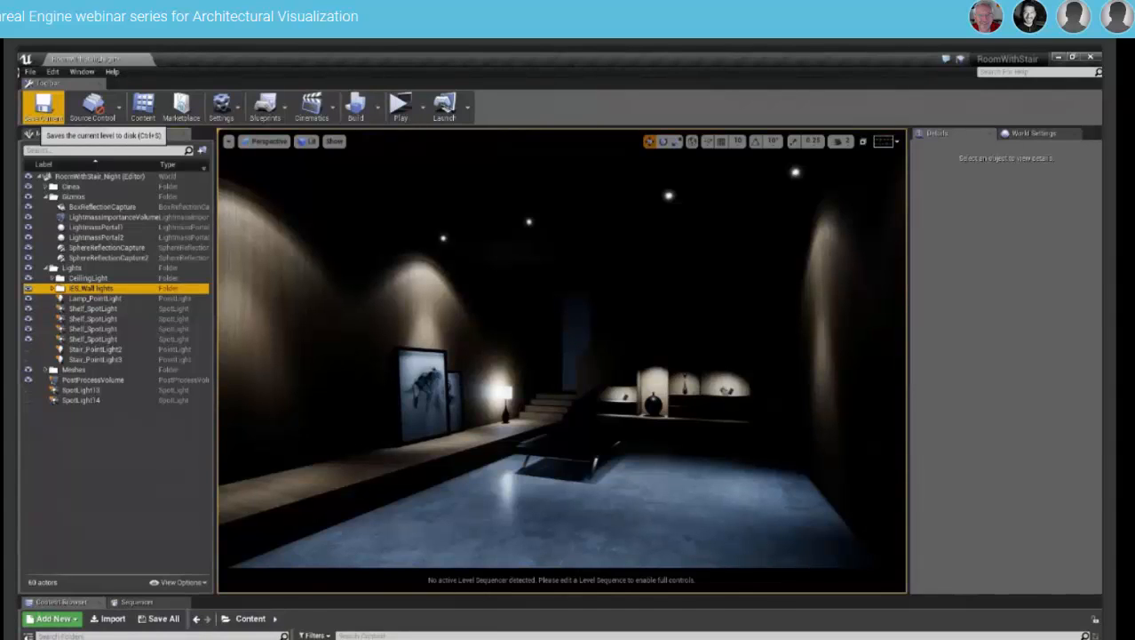
pyautogui.click(93, 380)
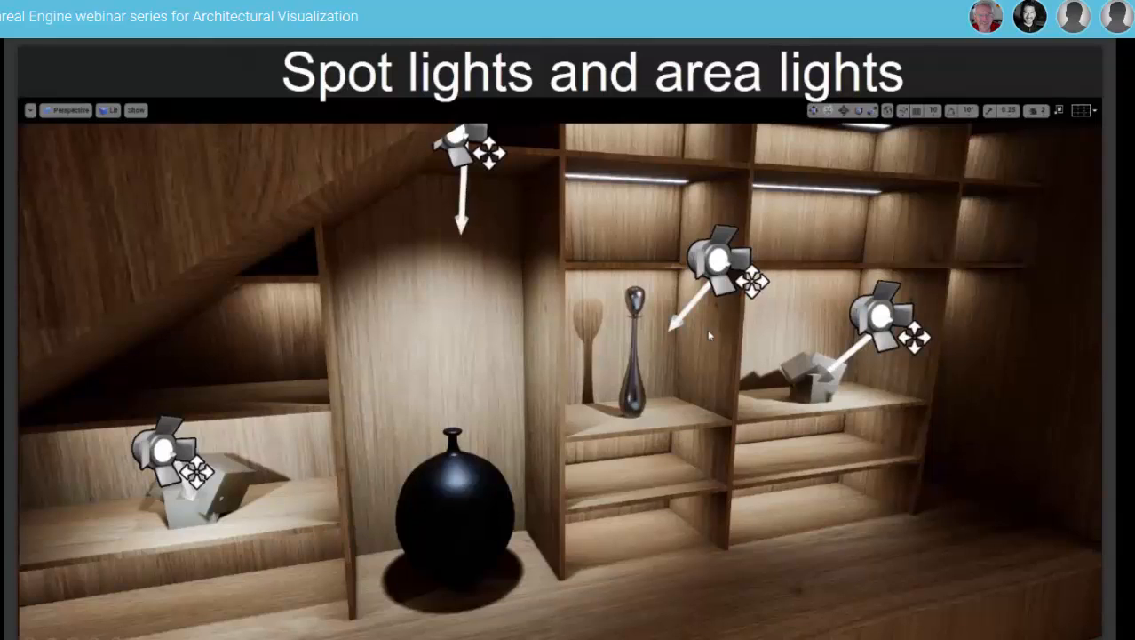
# Switch to the Unreal Editor with the night level and show the stairwell point lights full screen.
pyautogui.hotkey('alt', 'Tab')
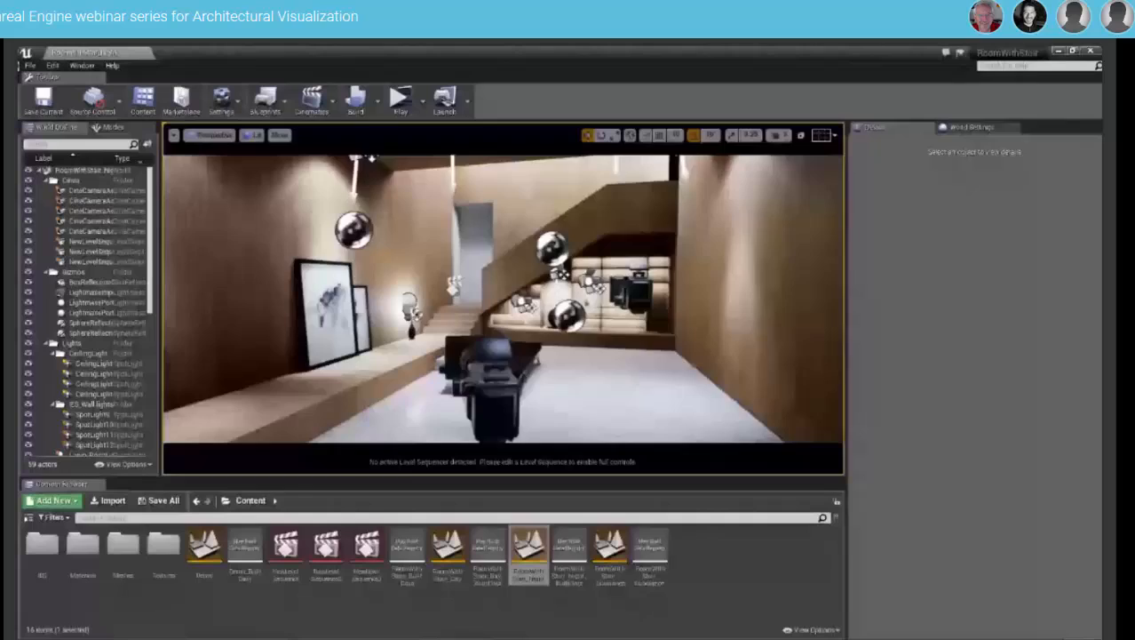
pyautogui.press('w')
pyautogui.moveTo(503, 298)
pyautogui.mouseDown(button='right')
pyautogui.moveTo(503, 310)
pyautogui.moveTo(503, 286)
pyautogui.mouseUp(button='right')
pyautogui.press('d')
pyautogui.press('F11')
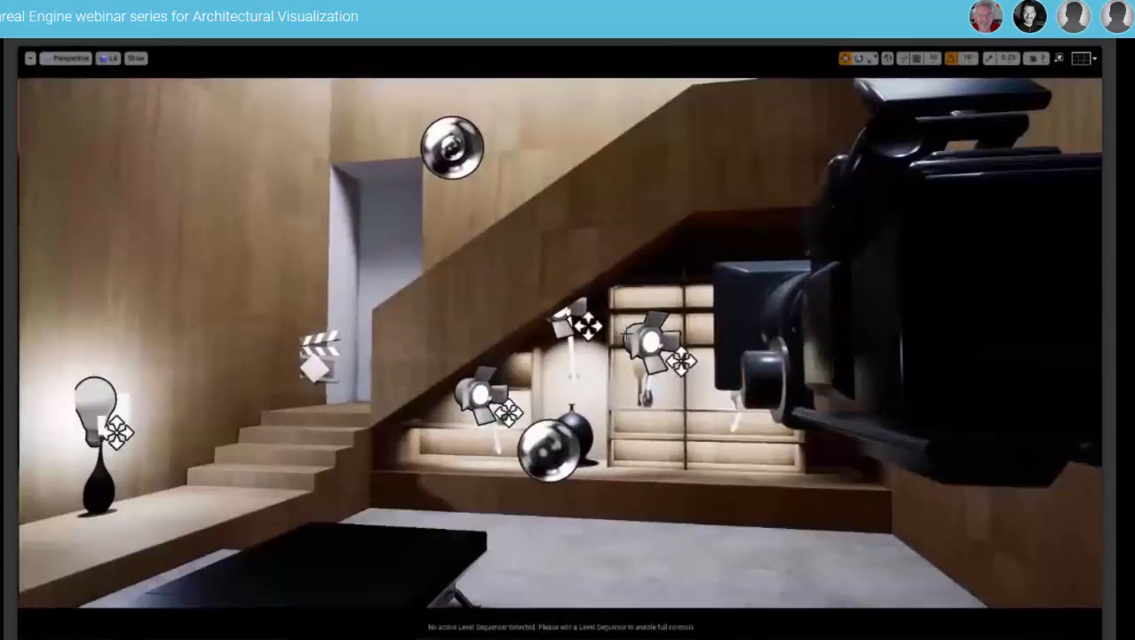
pyautogui.moveTo(627, 334); pyautogui.dragTo(502, 317, button='right')
pyautogui.press('d')
pyautogui.press('w')
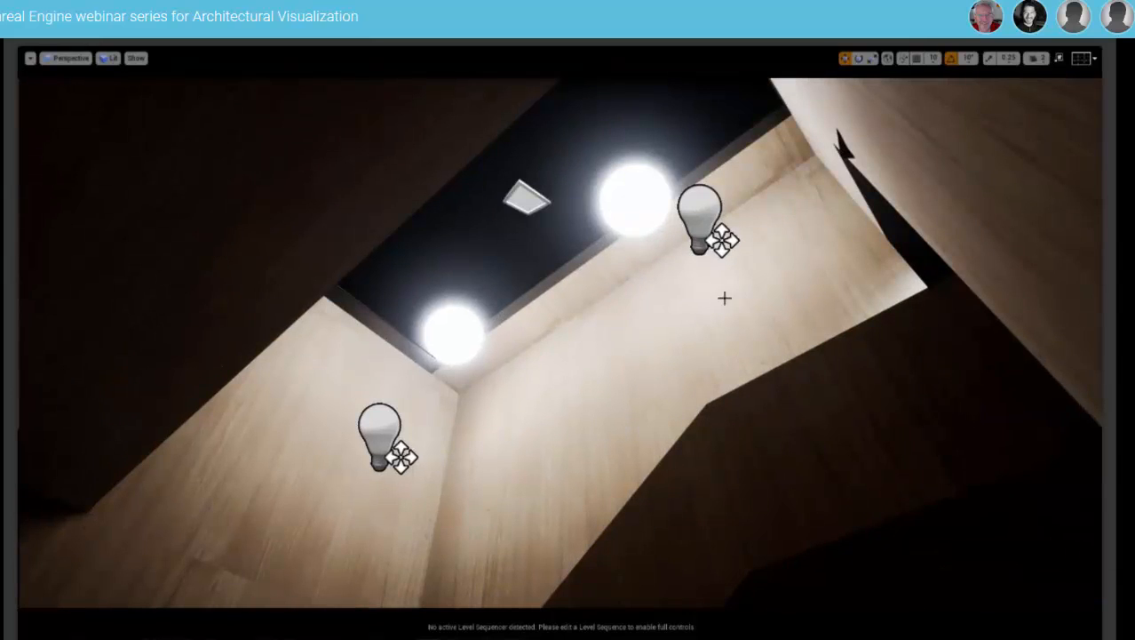
# Select the point light above the stairs and examine how the stairwell lights illuminate the upper walls.
pyautogui.moveTo(719, 290); pyautogui.dragTo(379, 238, button='right')
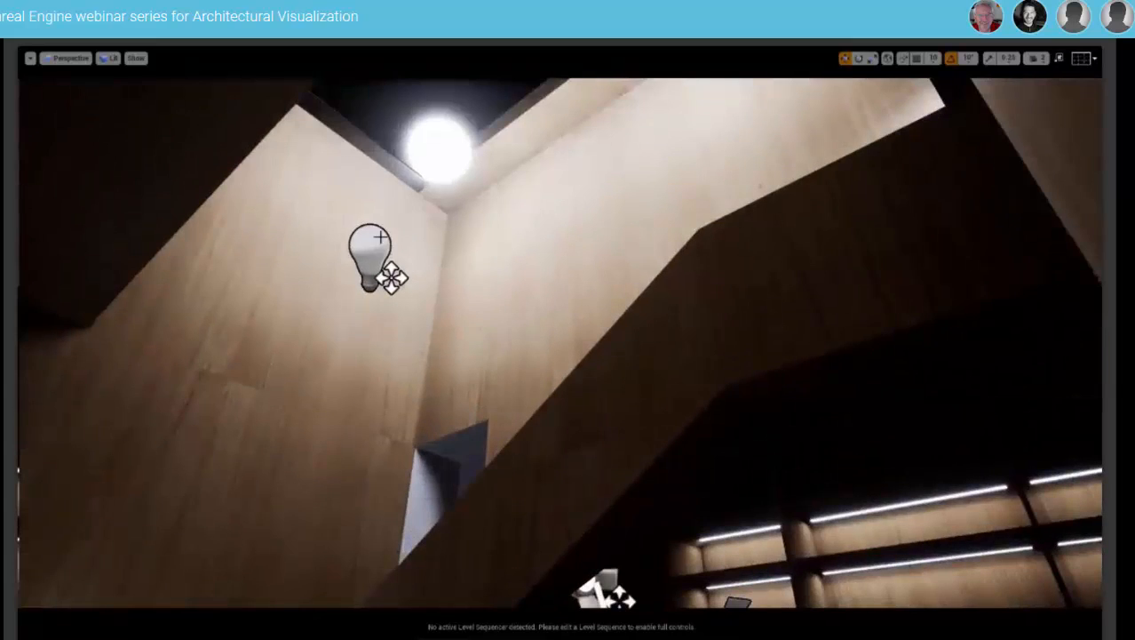
pyautogui.click(363, 250)
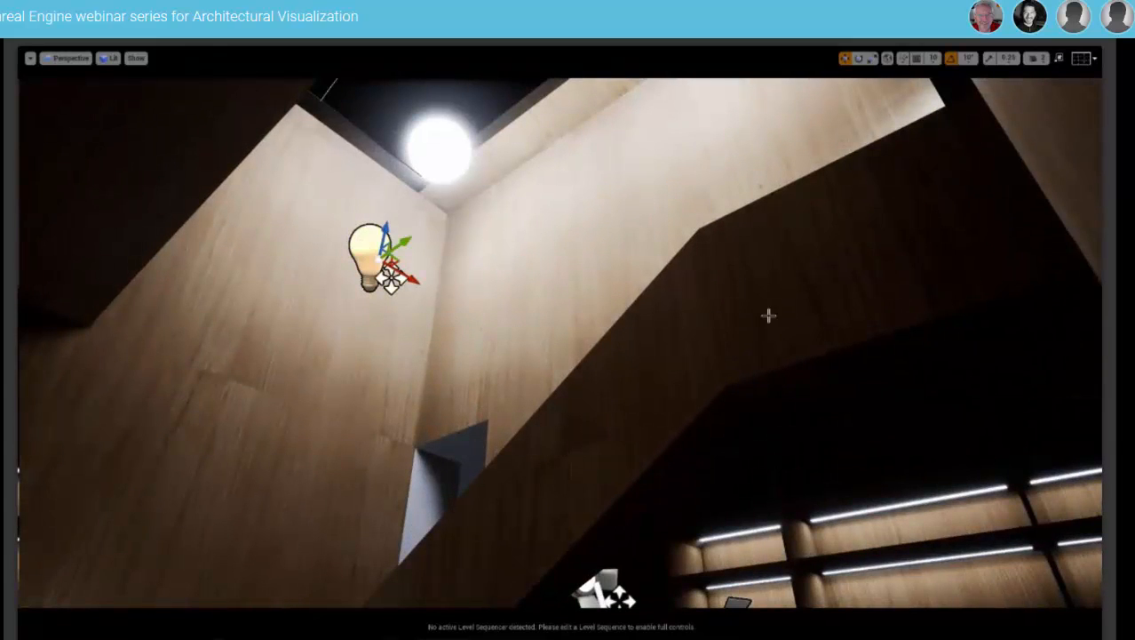
pyautogui.moveTo(769, 316); pyautogui.dragTo(771, 320, button='right')
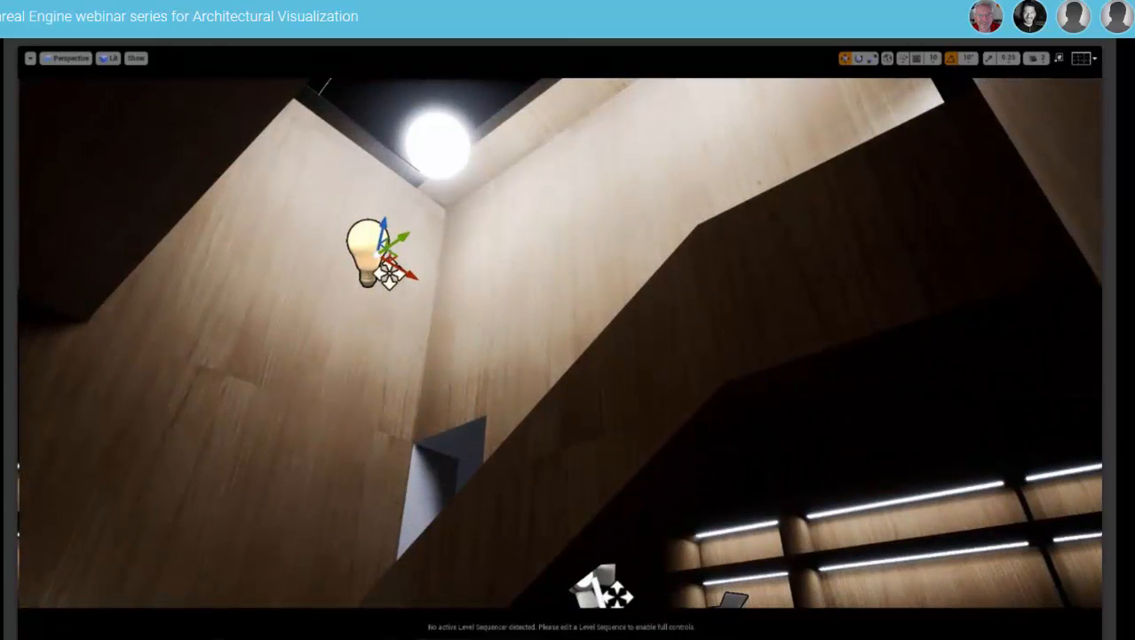
pyautogui.moveTo(592, 261); pyautogui.dragTo(592, 213, button='right')
pyautogui.scroll(-3, 592, 275)
pyautogui.moveTo(413, 325); pyautogui.dragTo(413, 324, button='right')
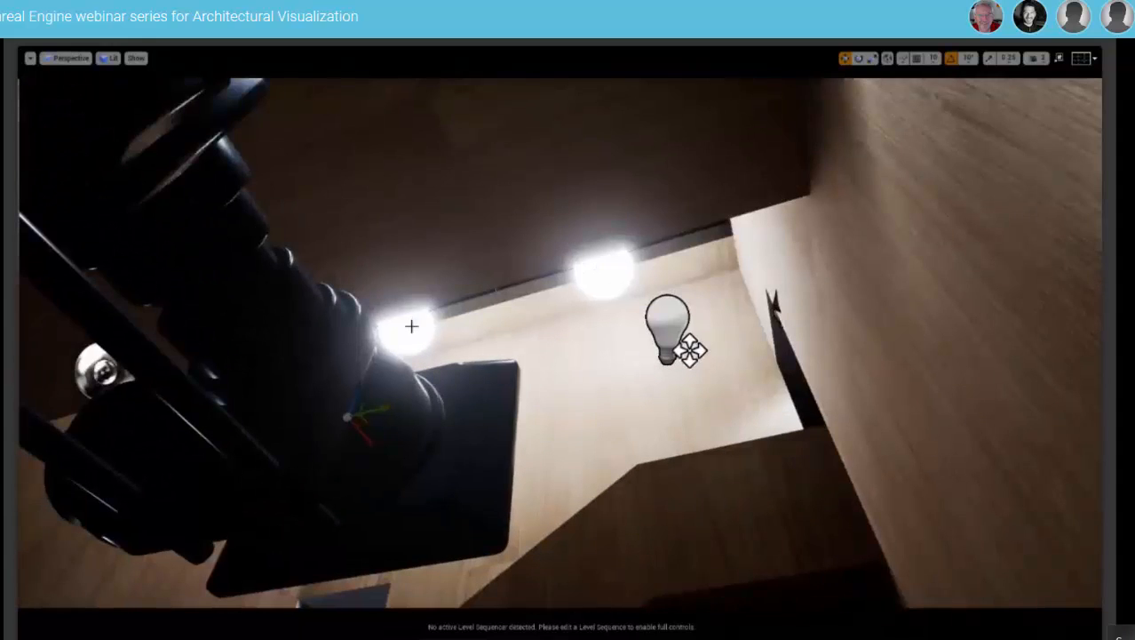
pyautogui.moveTo(549, 327); pyautogui.dragTo(549, 345, button='right')
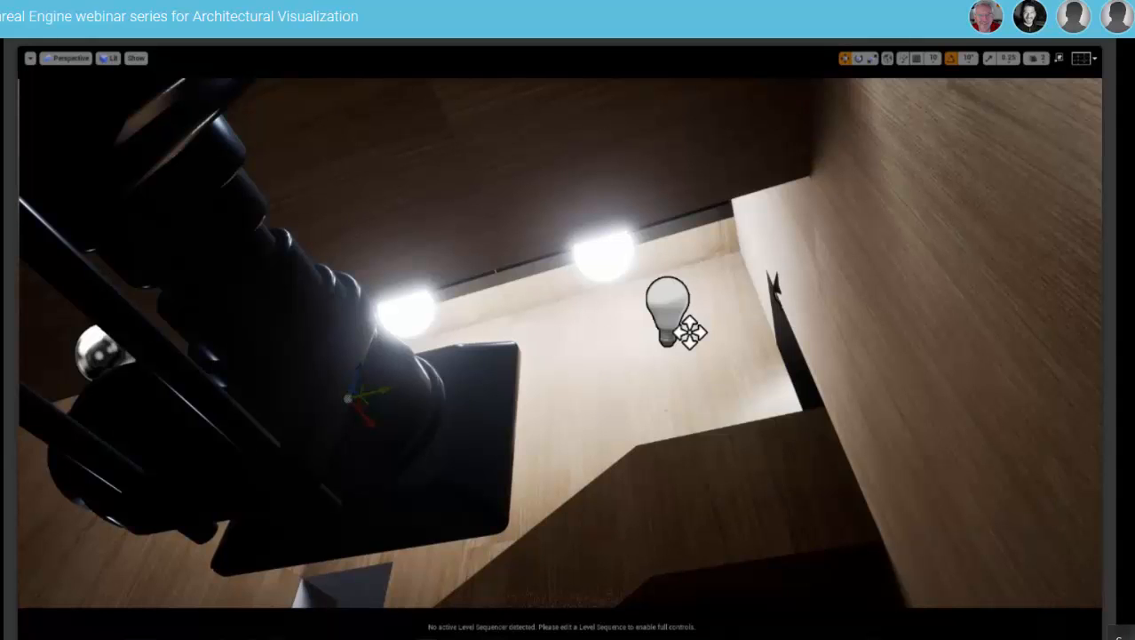
# Examine the shelf spotlights, the strip lights and the shadows of the objects on the shelves.
pyautogui.moveTo(513, 283); pyautogui.dragTo(513, 283, button='right')
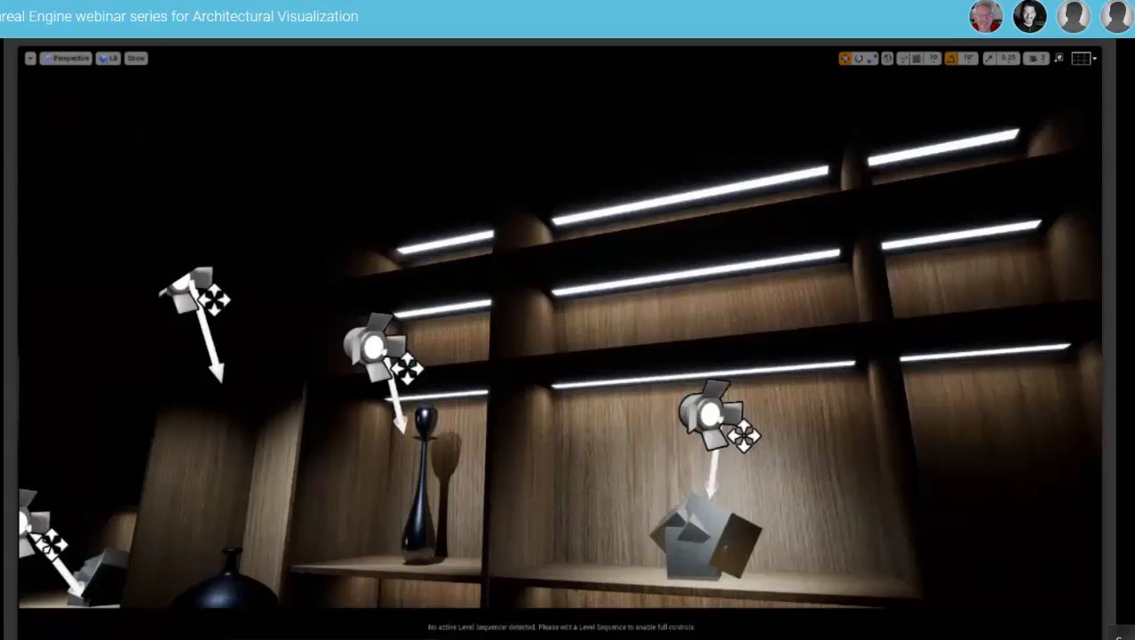
pyautogui.moveTo(493, 321); pyautogui.dragTo(493, 322, button='right')
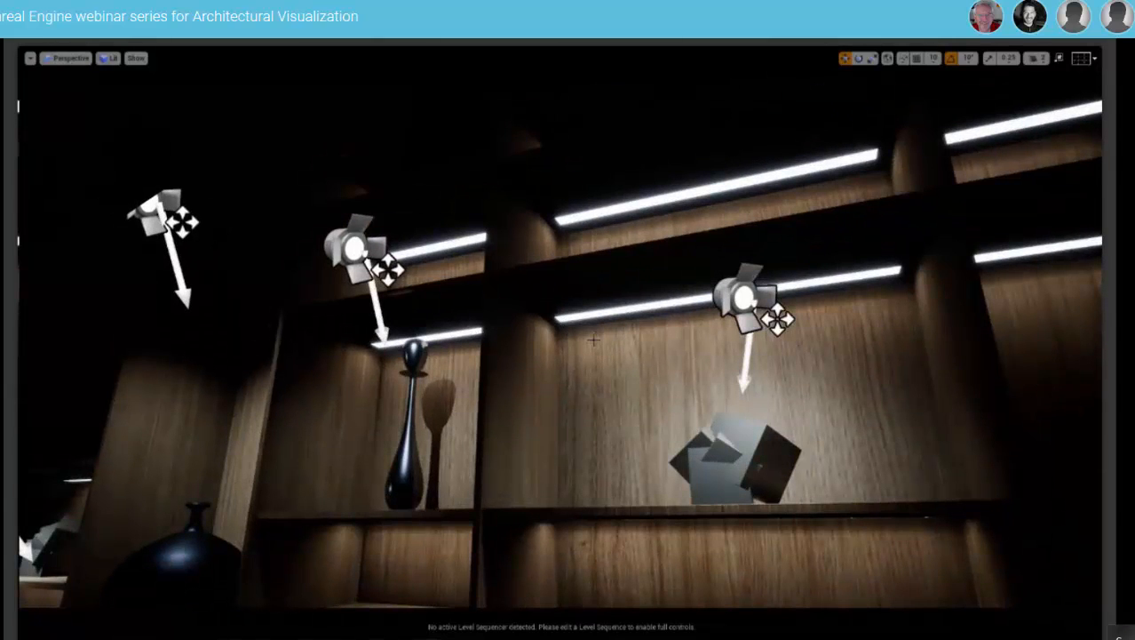
pyautogui.moveTo(690, 327); pyautogui.dragTo(697, 218, button='right')
pyautogui.moveTo(675, 286); pyautogui.dragTo(664, 373, button='right')
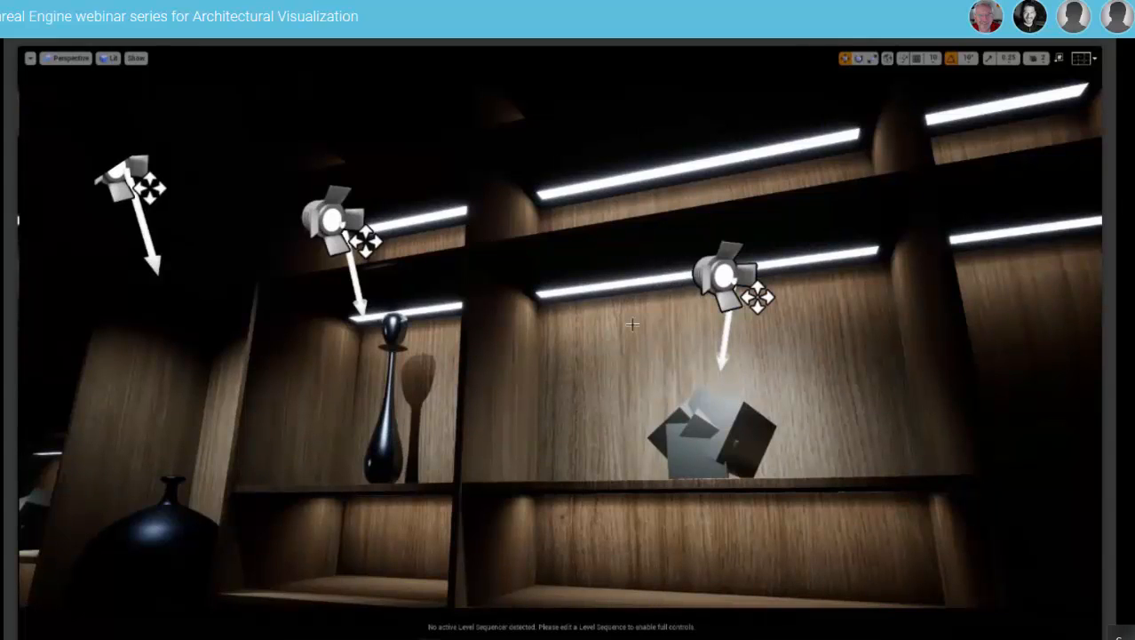
# Check which exposure mode the viewport is using for the shelf view.
pyautogui.click(108, 58)
pyautogui.moveTo(139, 246)
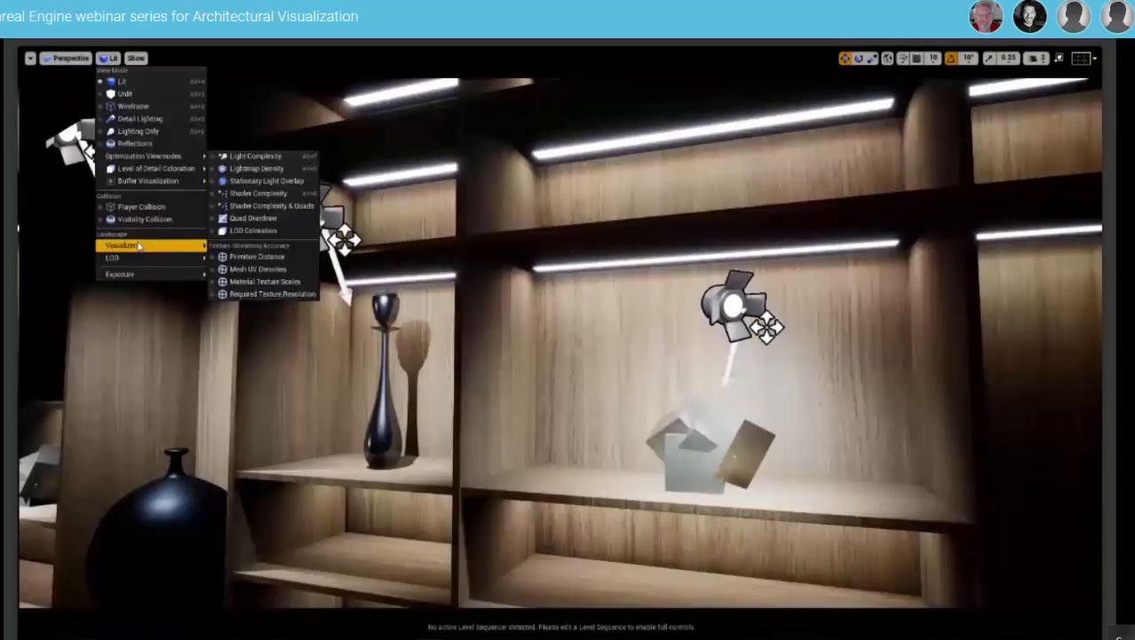
pyautogui.moveTo(133, 274)
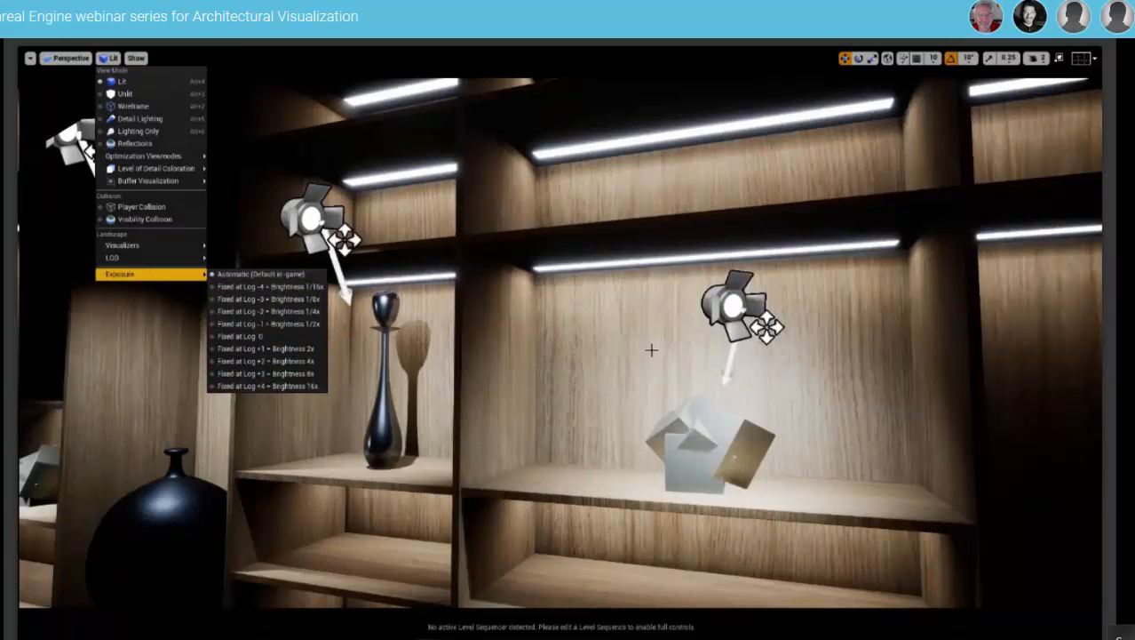
pyautogui.moveTo(651, 349)
pyautogui.mouseDown(button='right')
pyautogui.moveTo(697, 413)
pyautogui.moveTo(547, 413)
pyautogui.moveTo(544, 351)
pyautogui.moveTo(498, 354)
pyautogui.moveTo(473, 389)
pyautogui.moveTo(651, 349)
pyautogui.mouseUp(button='right')
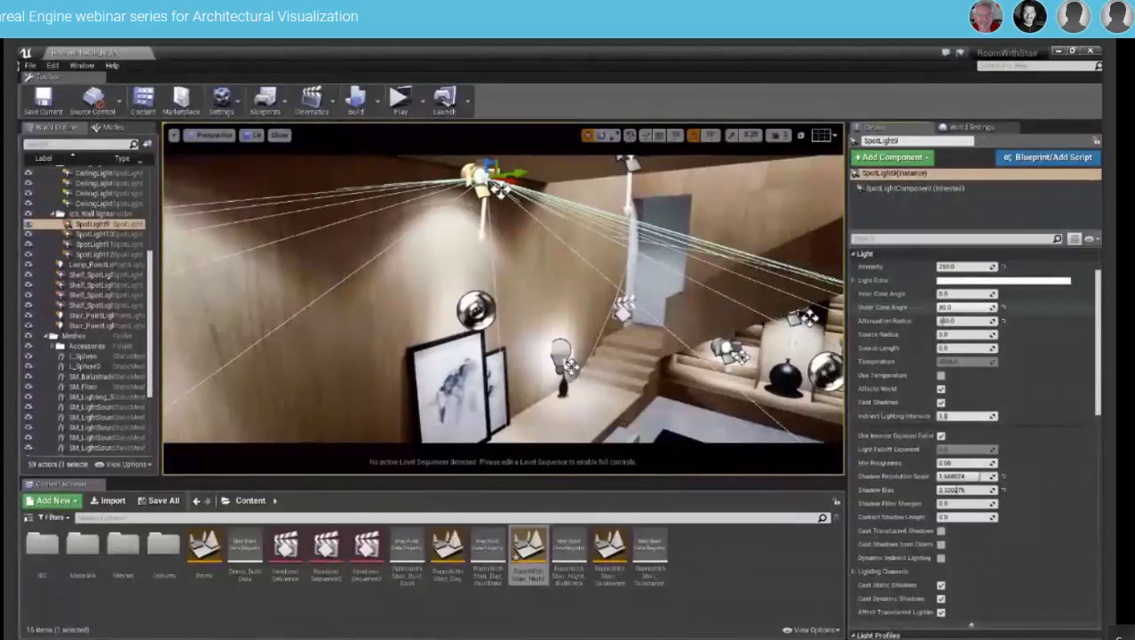
# Try narrowing the Outer Cone Angle of wall light SpotLight9 to about 40, and restore it to 80.
pyautogui.moveTo(568, 313); pyautogui.dragTo(569, 314, button='right')
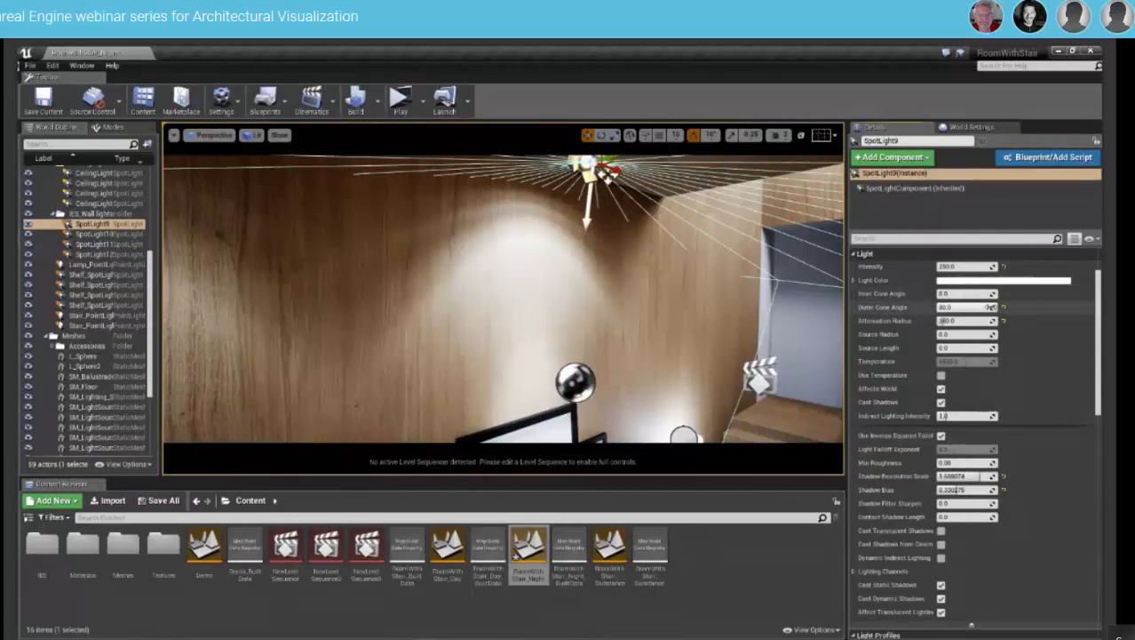
pyautogui.moveTo(991, 307); pyautogui.dragTo(924, 307)
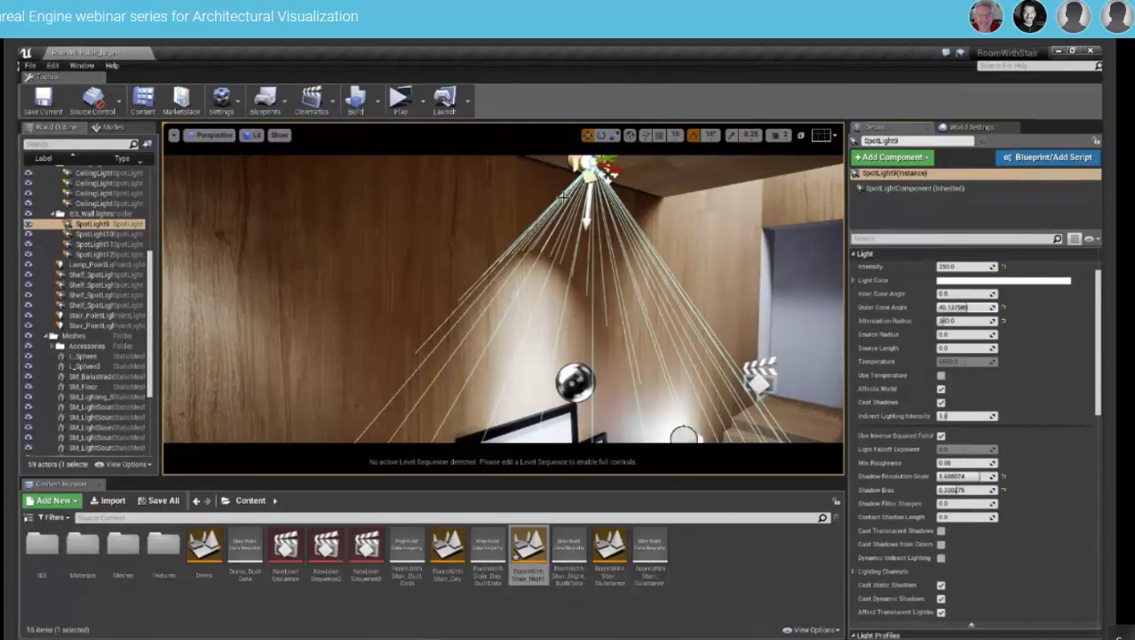
pyautogui.moveTo(630, 299); pyautogui.dragTo(627, 309, button='right')
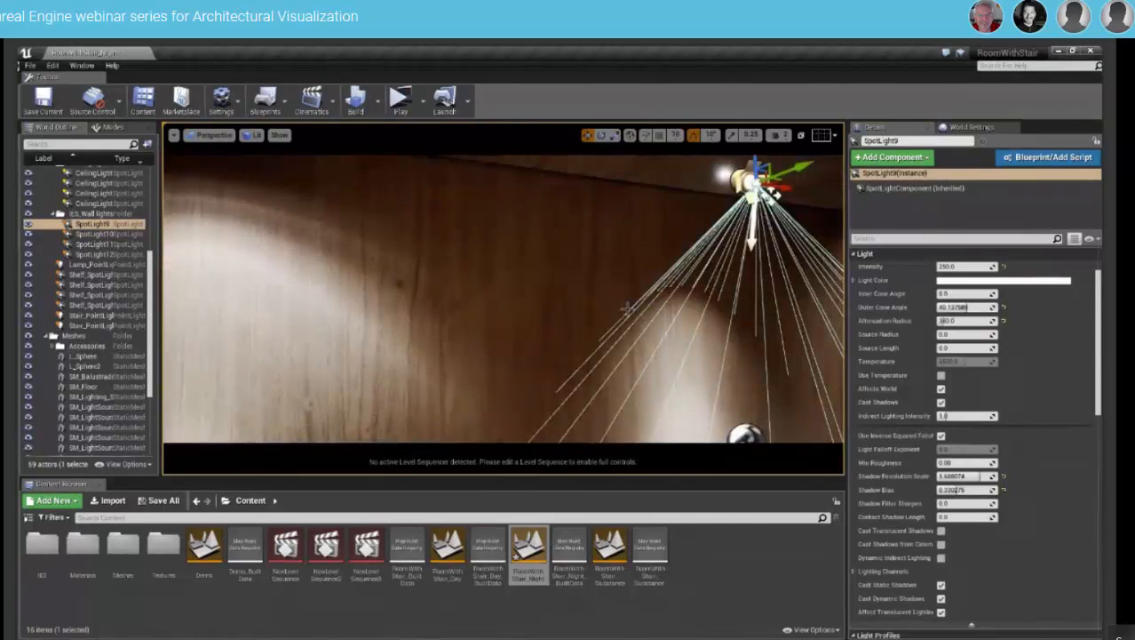
pyautogui.scroll(-3, 627, 308)
pyautogui.moveTo(967, 308)
pyautogui.mouseDown()
pyautogui.moveTo(956, 308)
pyautogui.moveTo(986, 308)
pyautogui.mouseUp()
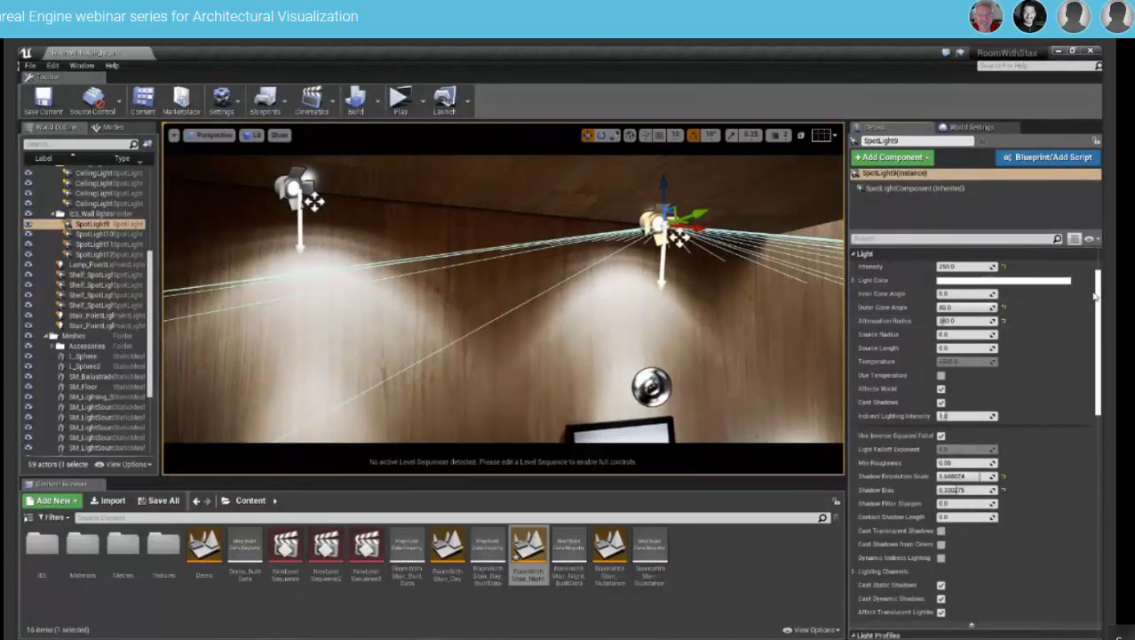
pyautogui.scroll(3, 889, 340)
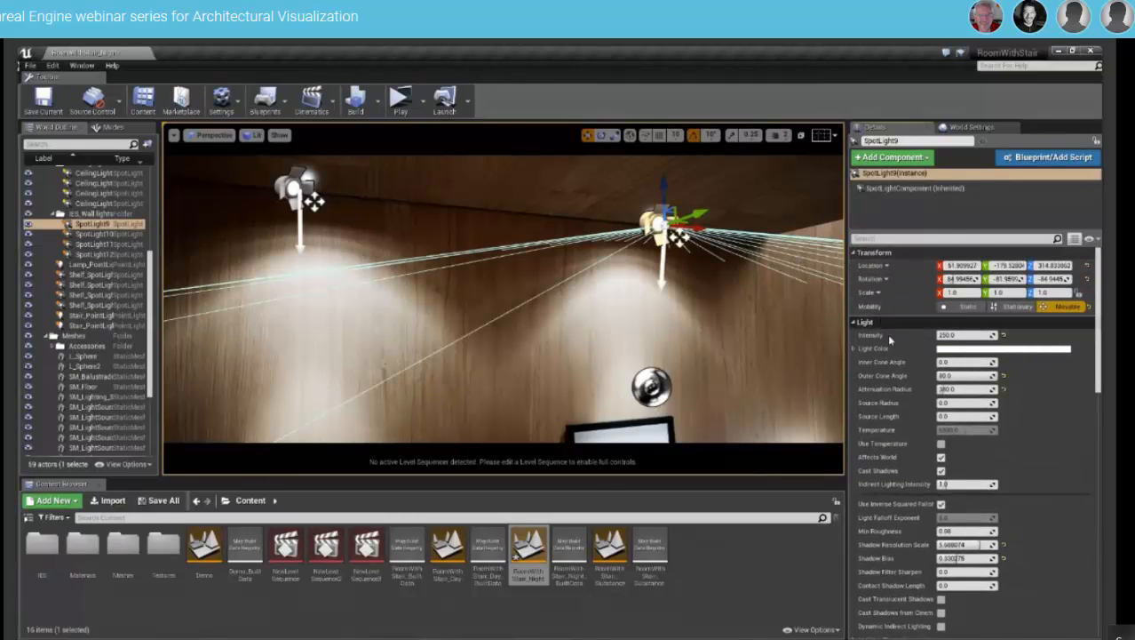
# Locate and open the IES texture assigned to wall light SpotLight9, look over its settings and close it.
pyautogui.scroll(-6, 889, 340)
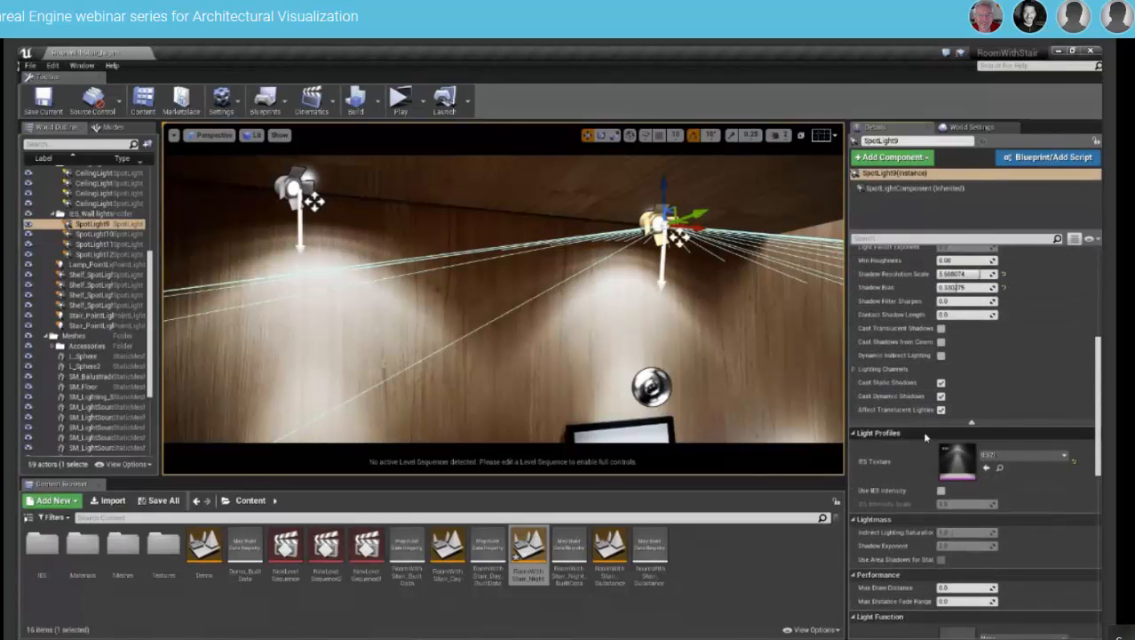
pyautogui.click(998, 468)
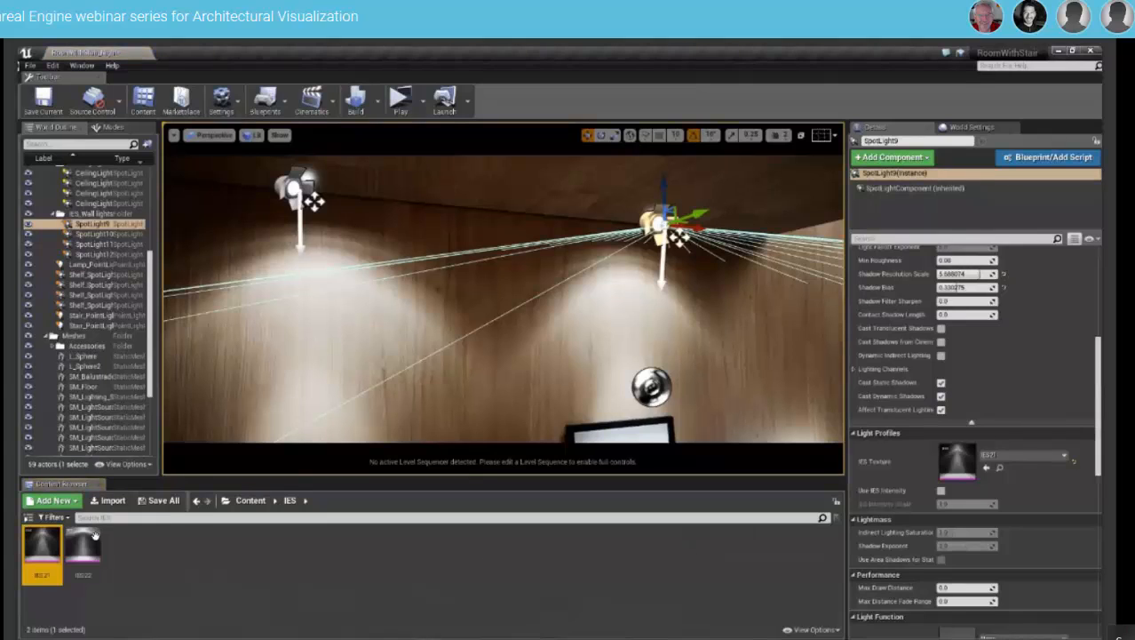
pyautogui.doubleClick(40, 543)
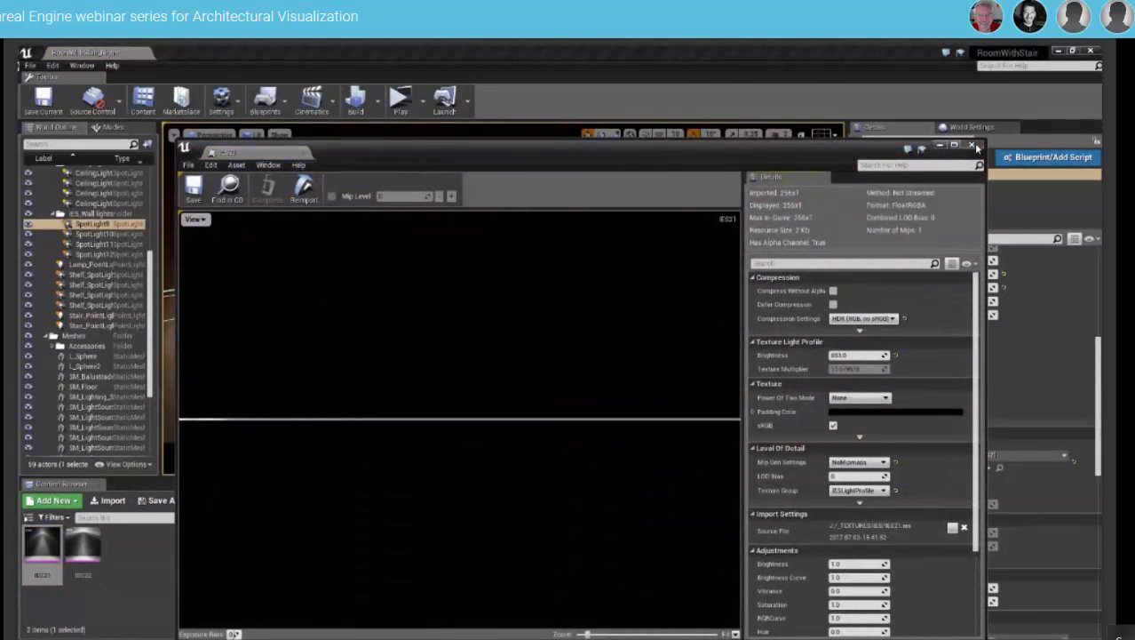
pyautogui.click(975, 146)
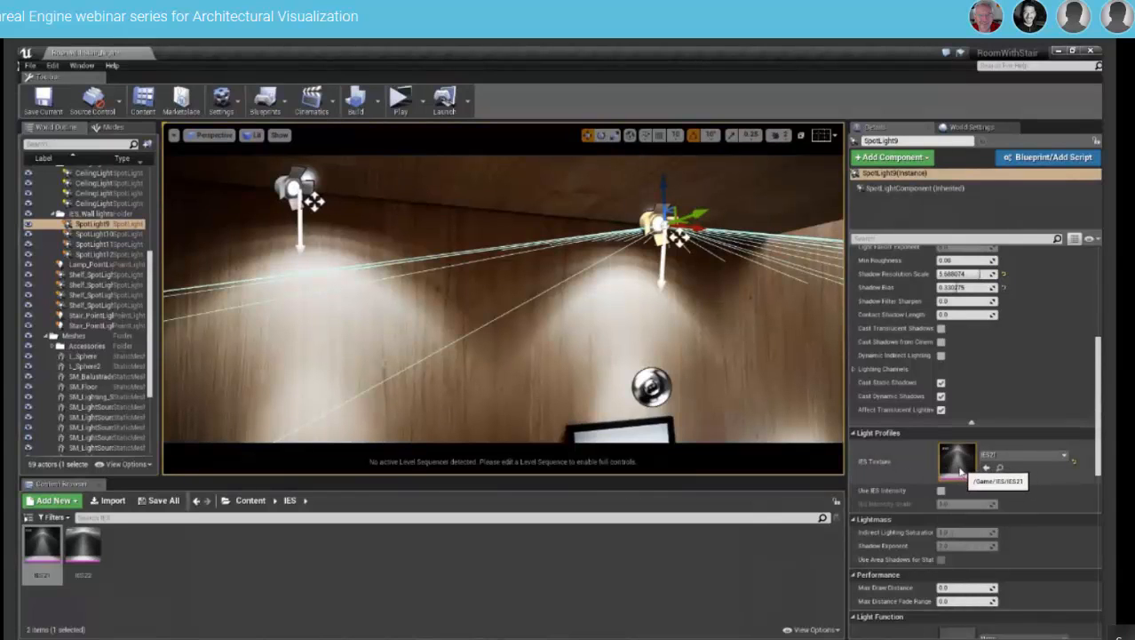
pyautogui.moveTo(1100, 437); pyautogui.dragTo(1100, 374)
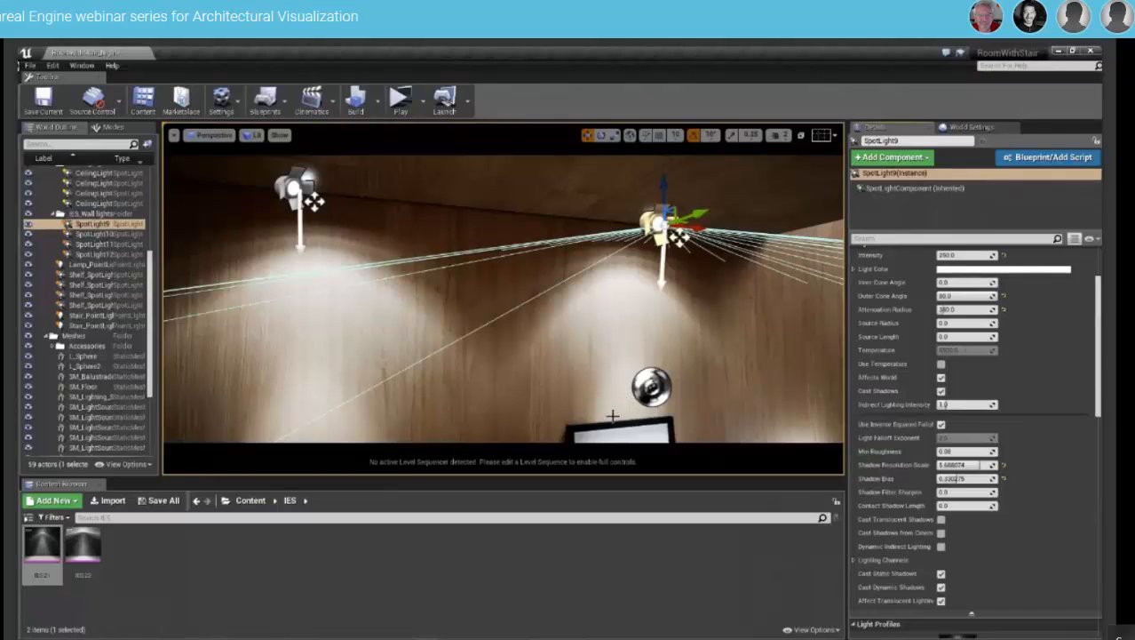
# Switch to the PowerPoint presentation, advance to the exterior glass house slide and restart the slide show from it.
pyautogui.hotkey('alt', 'Tab')
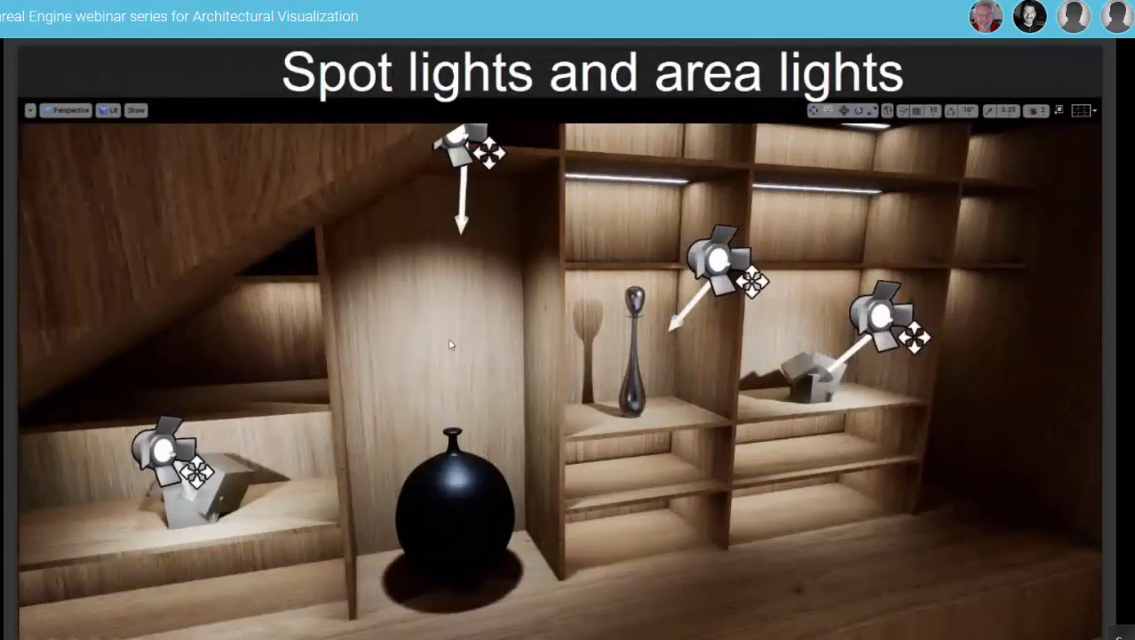
pyautogui.press('Right')
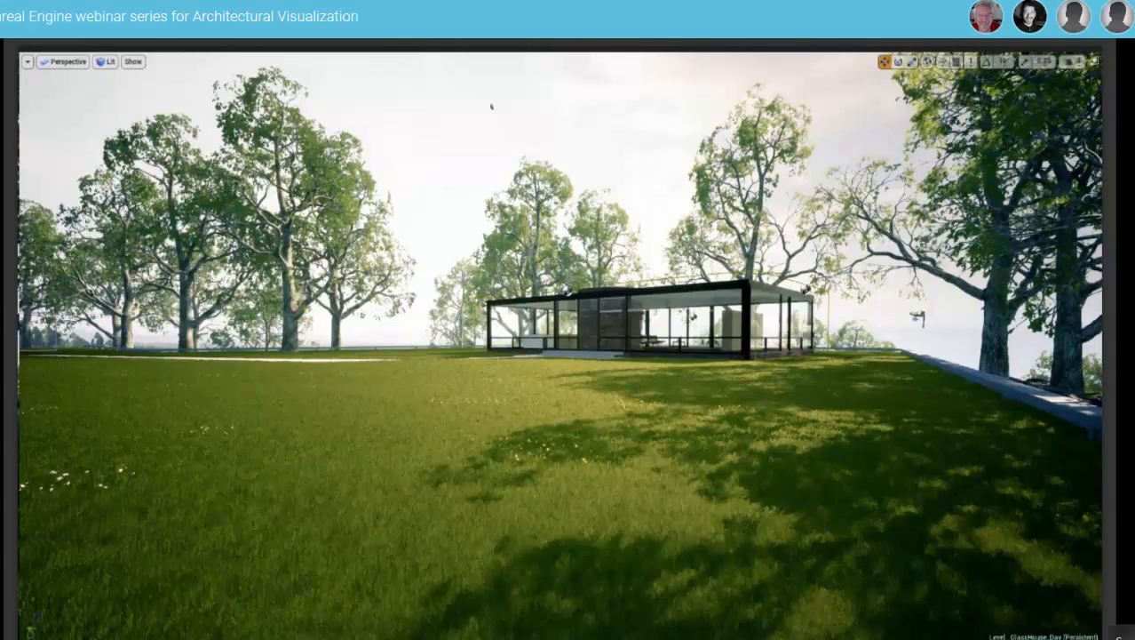
pyautogui.press('Escape')
pyautogui.hotkey('alt', 'Tab')
pyautogui.click(578, 407)
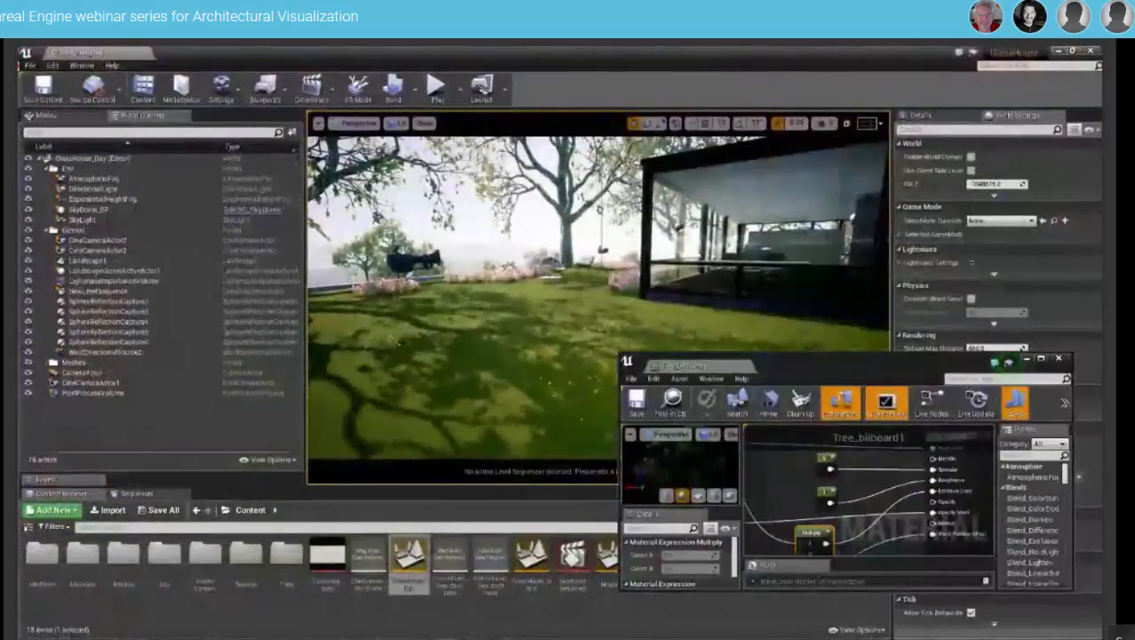
pyautogui.hotkey('alt', 'Tab')
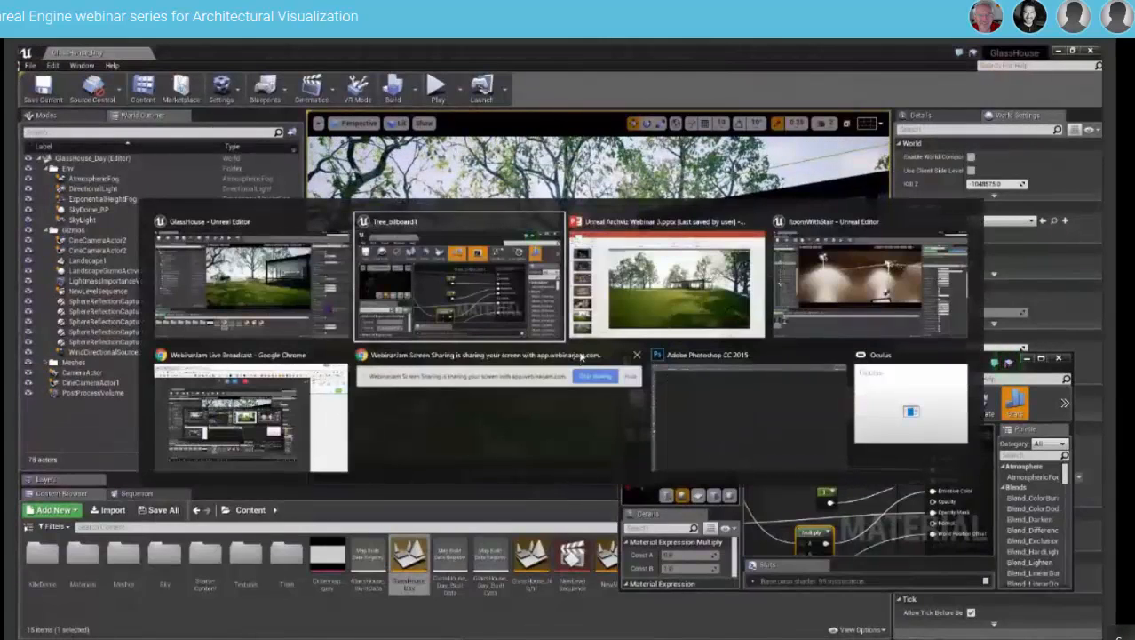
pyautogui.click(603, 315)
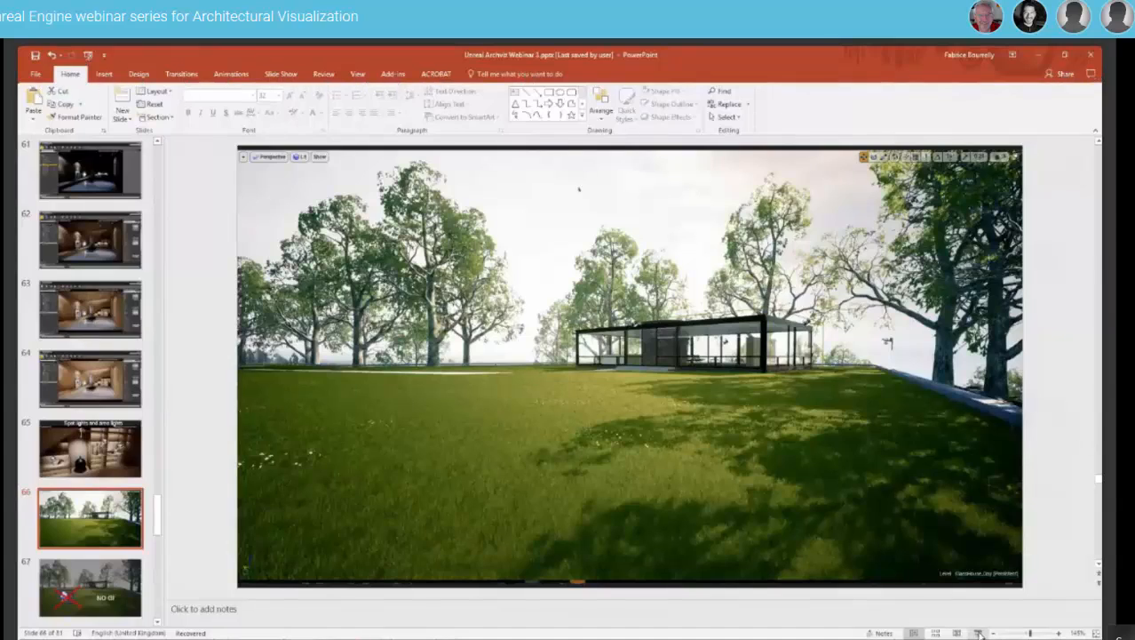
pyautogui.click(978, 632)
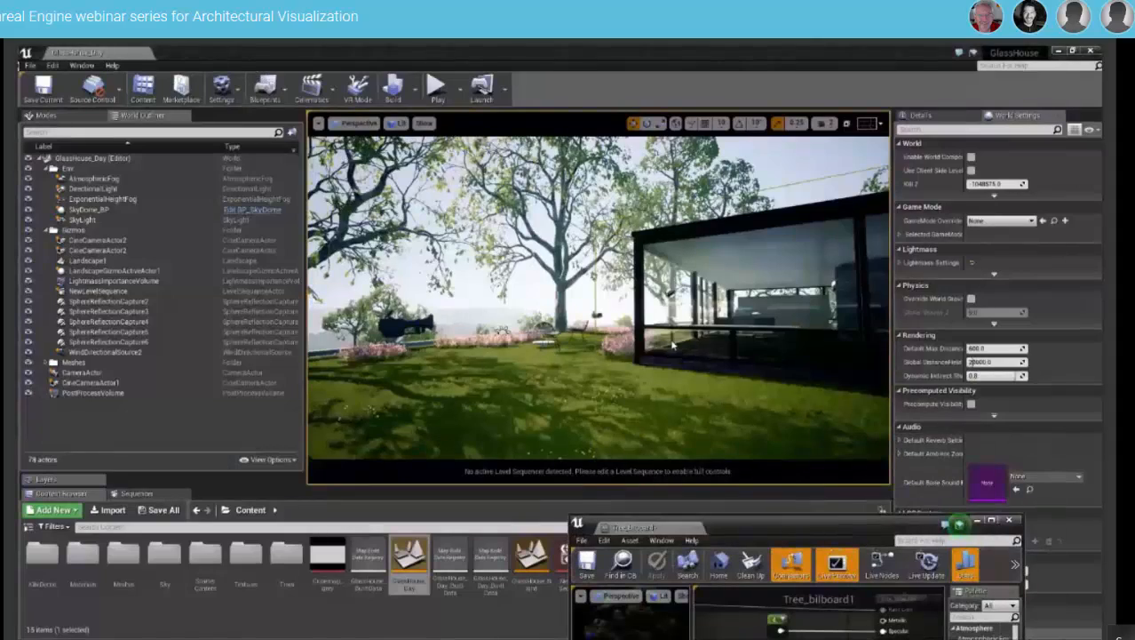
# Examine the sky, trees and lawn around the glass house in the GlassHouse_Day level.
pyautogui.press('w')
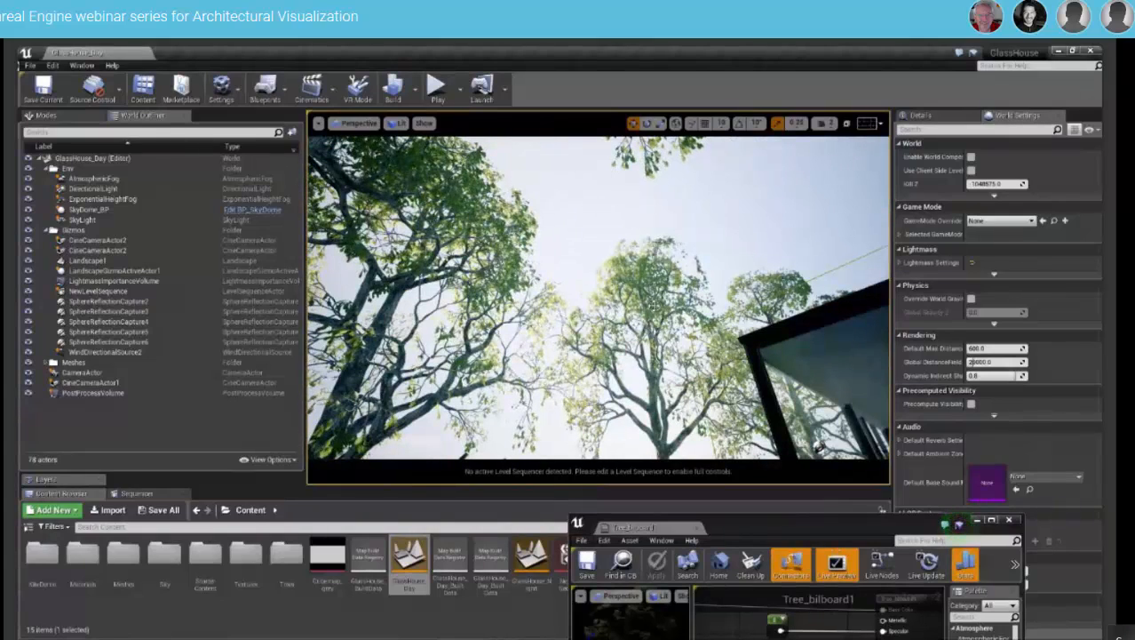
pyautogui.moveTo(659, 282); pyautogui.dragTo(646, 411, button='right')
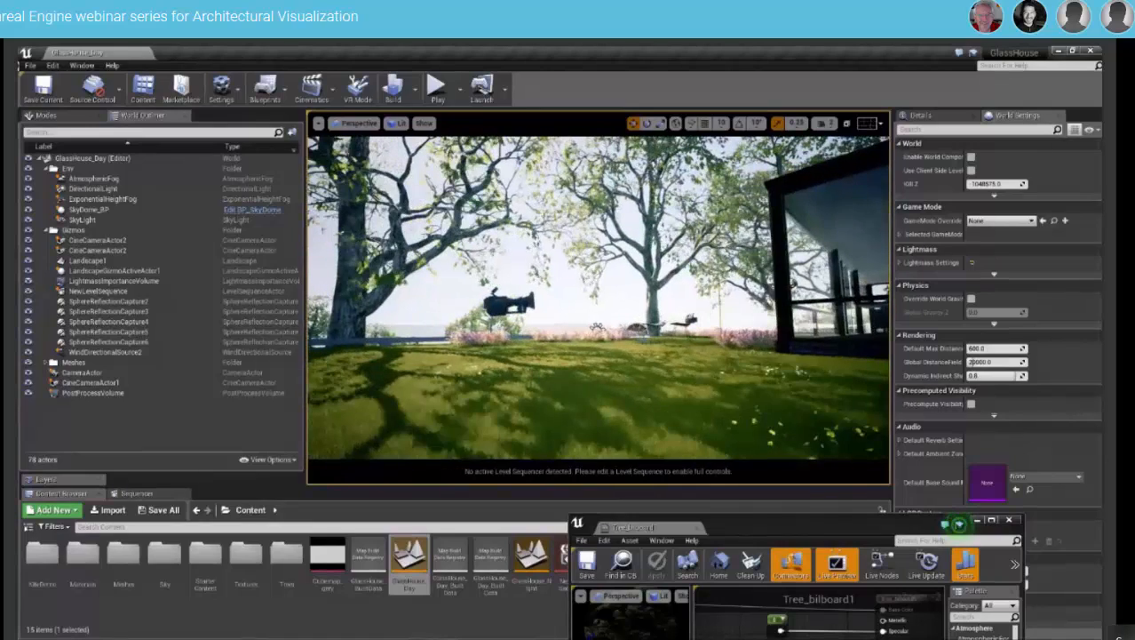
pyautogui.press('e')
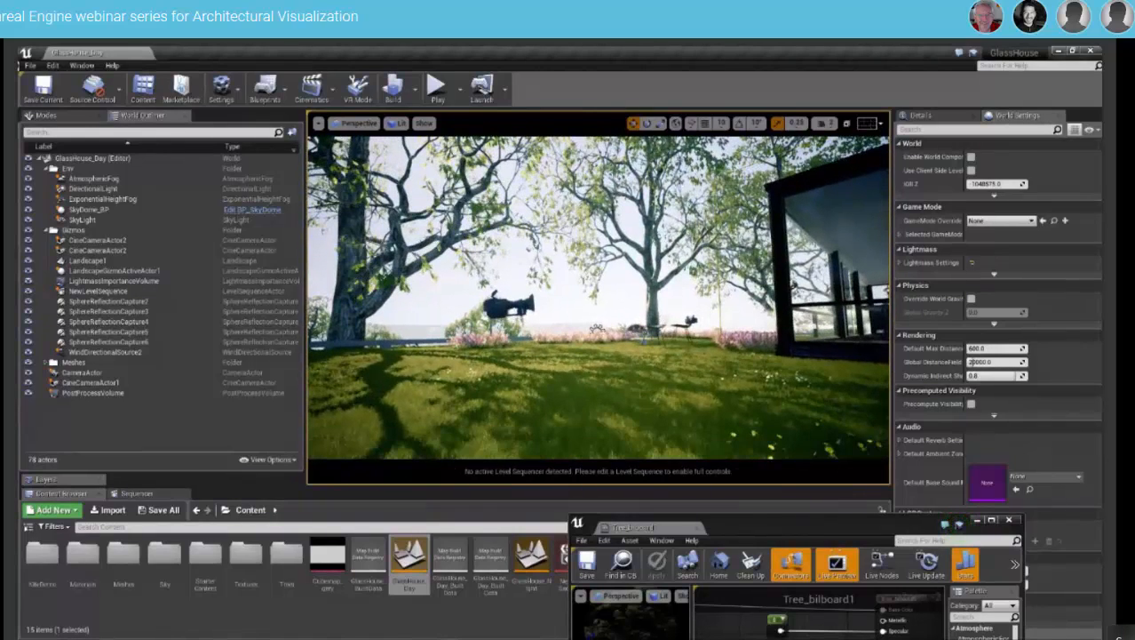
pyautogui.press('q')
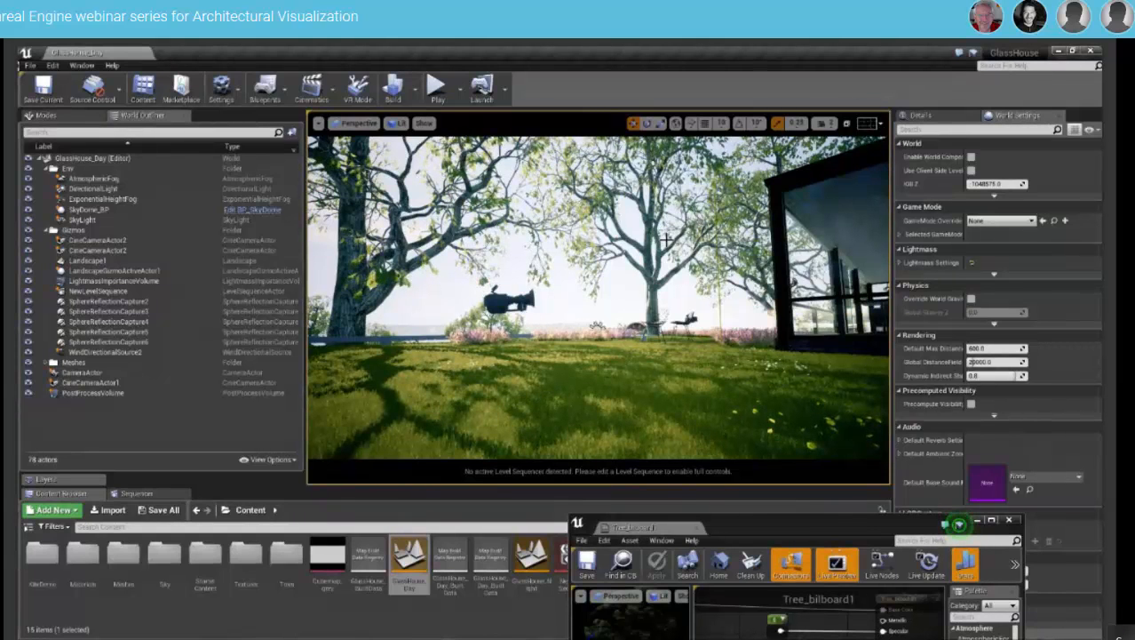
# Switch to the other GlassHouse_Day view, undo the last two SkyLight changes and select SkyDome_BP.
pyautogui.hotkey('alt', 'Tab')
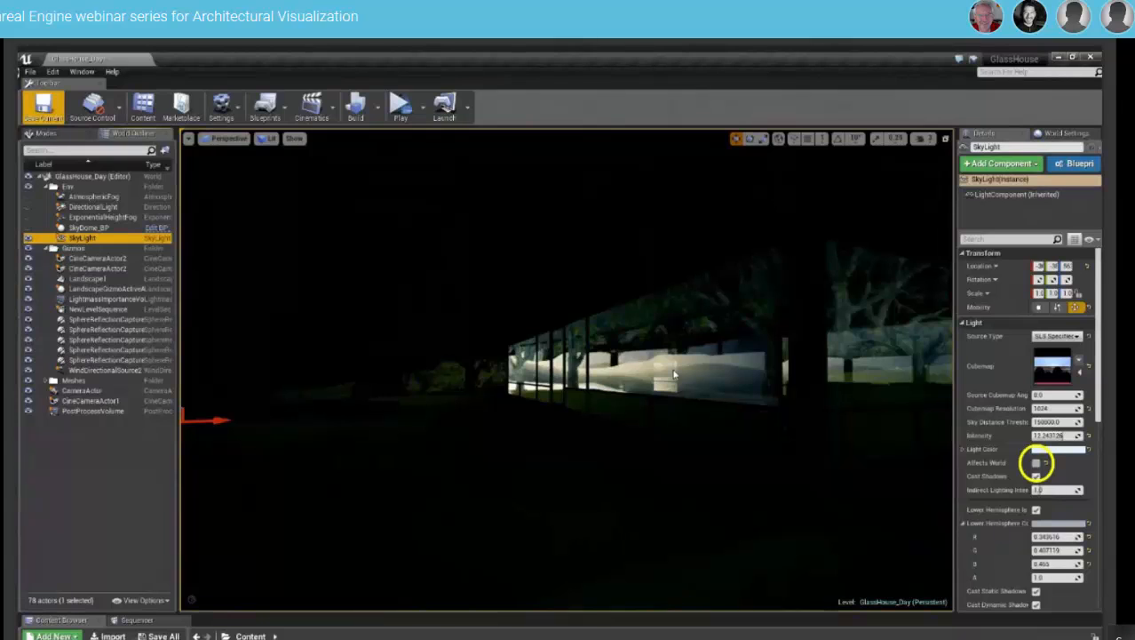
pyautogui.hotkey('ctrl', 'z')
pyautogui.hotkey('ctrl', 'z')
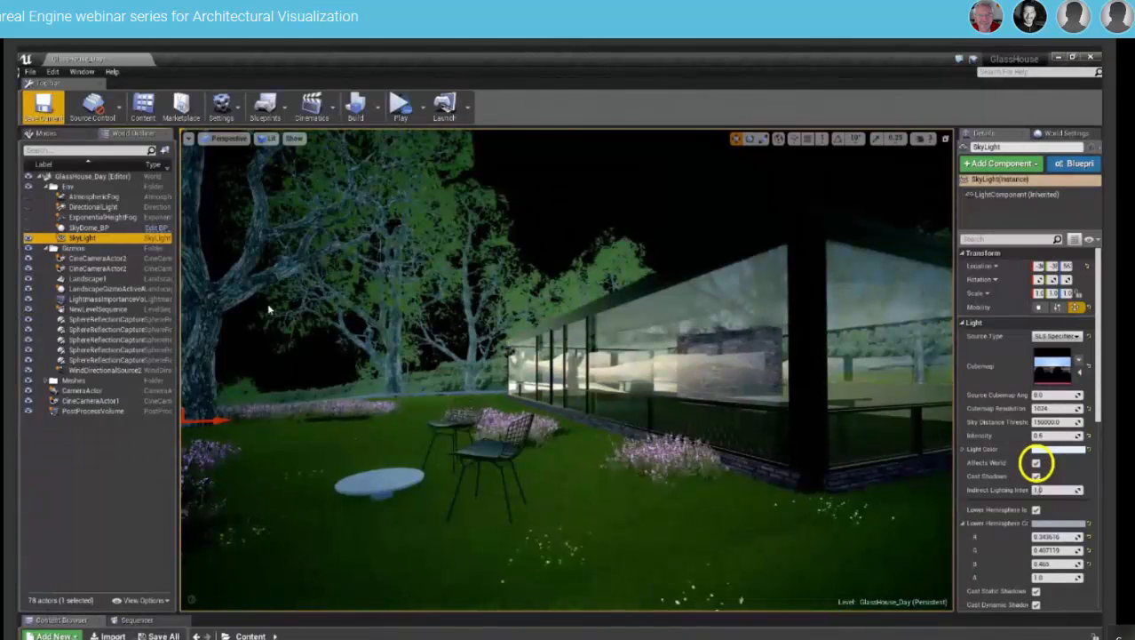
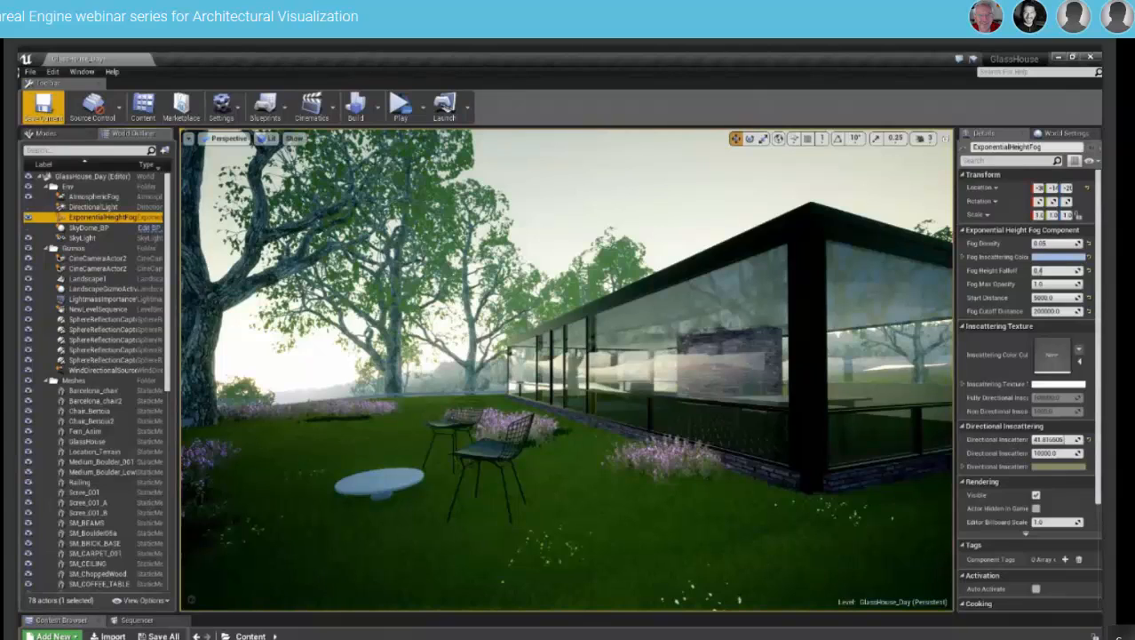
pyautogui.click(88, 228)
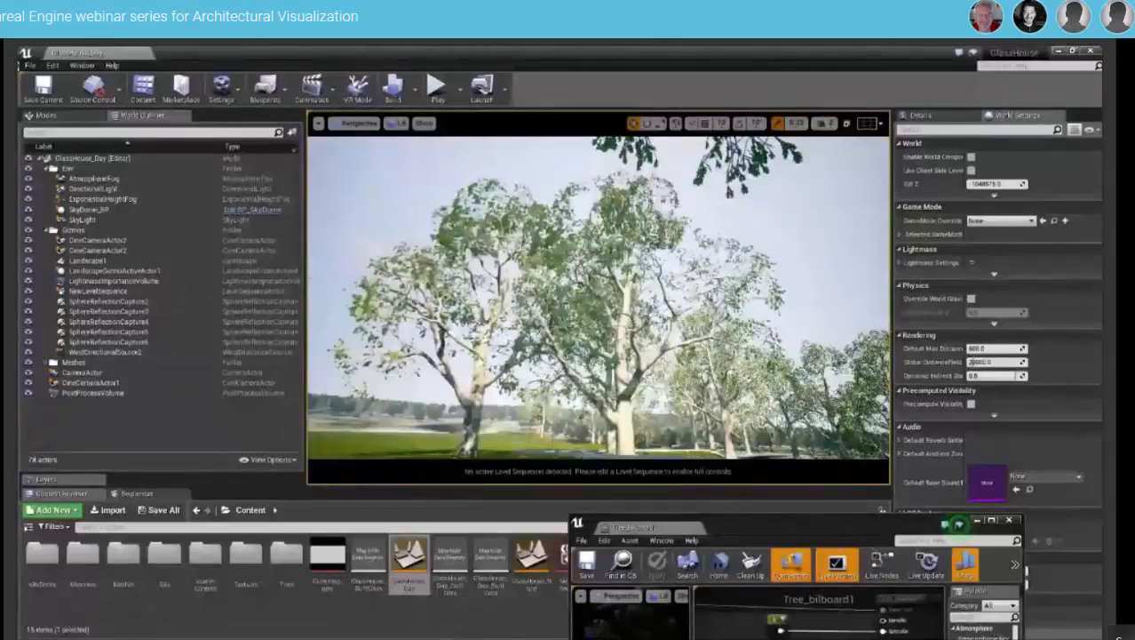
# Inspect the sky dome above the trees and the distant horizon from several directions around the glass house.
pyautogui.moveTo(599, 356); pyautogui.dragTo(598, 240, button='right')
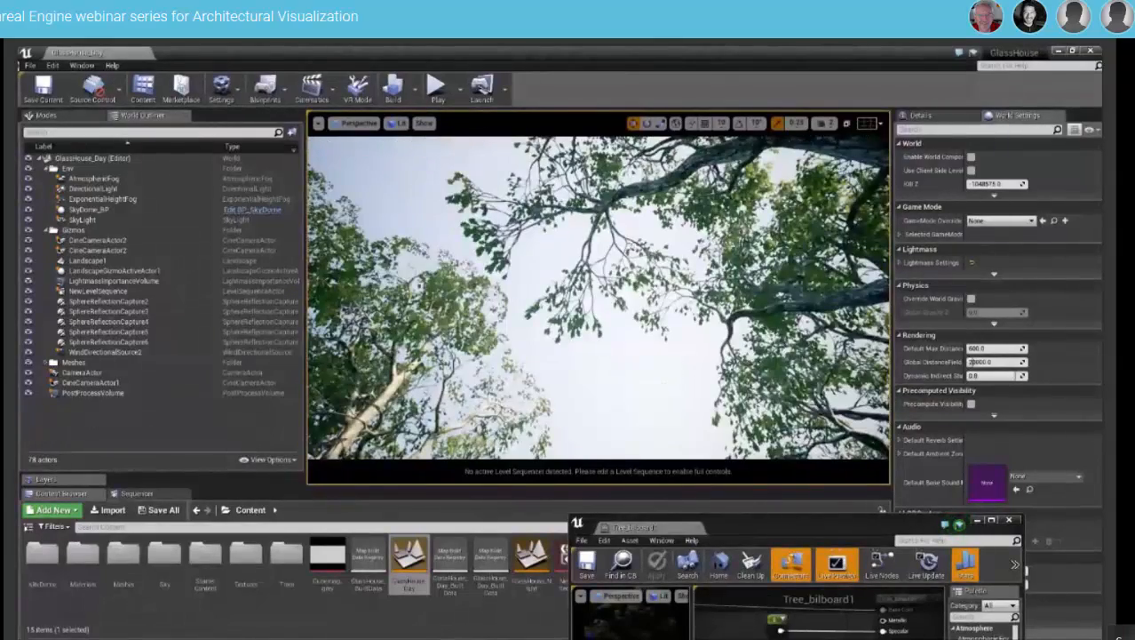
pyautogui.moveTo(635, 322); pyautogui.dragTo(565, 425, button='right')
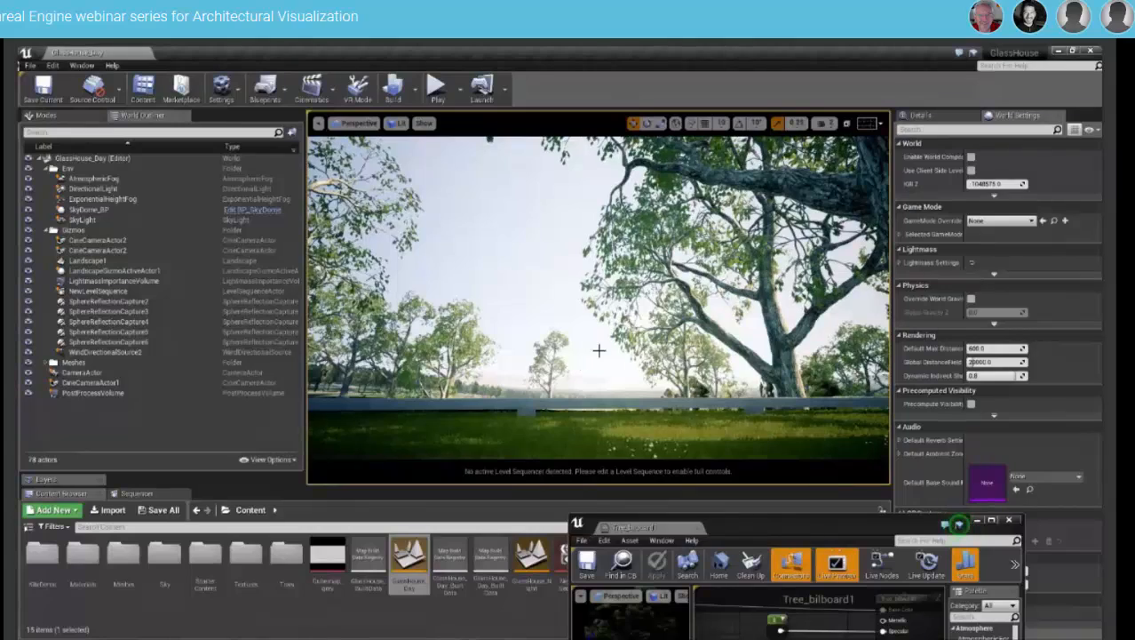
pyautogui.moveTo(599, 351); pyautogui.dragTo(458, 289, button='right')
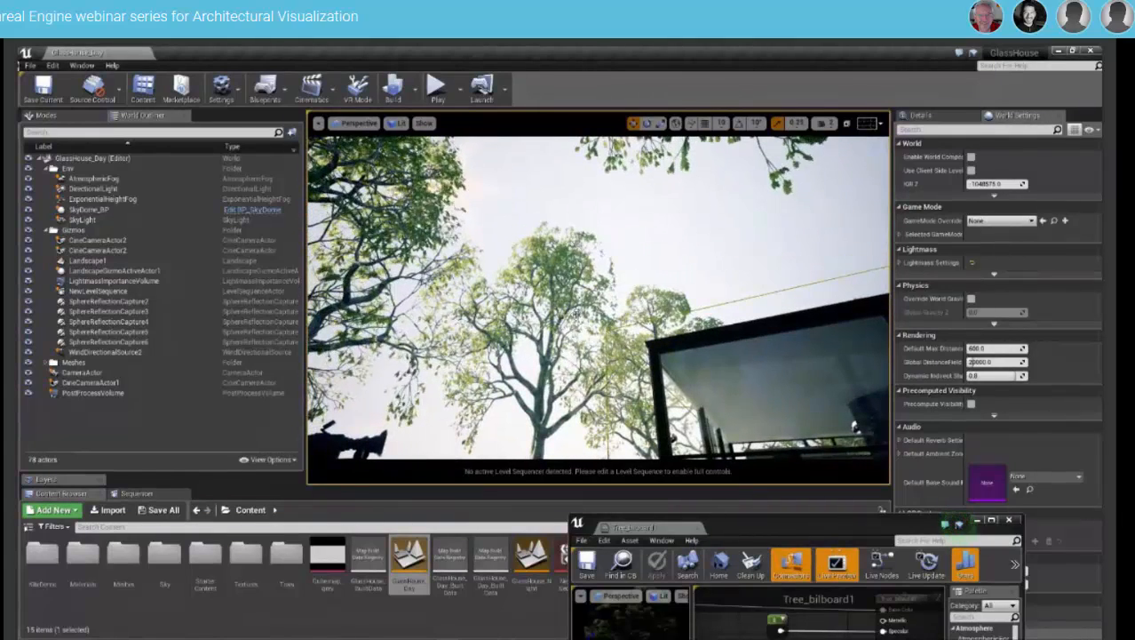
pyautogui.moveTo(633, 279); pyautogui.dragTo(658, 337, button='right')
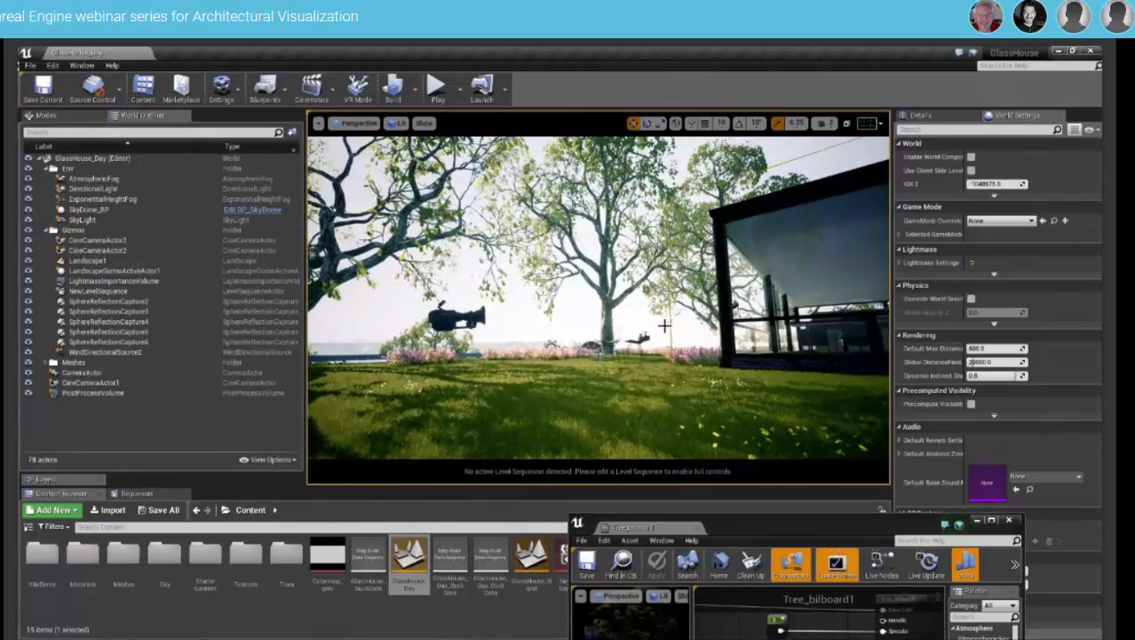
# Hide the DirectionalLight to compare the glass house exterior without sunlight, and show it again.
pyautogui.hotkey('alt', 'Tab')
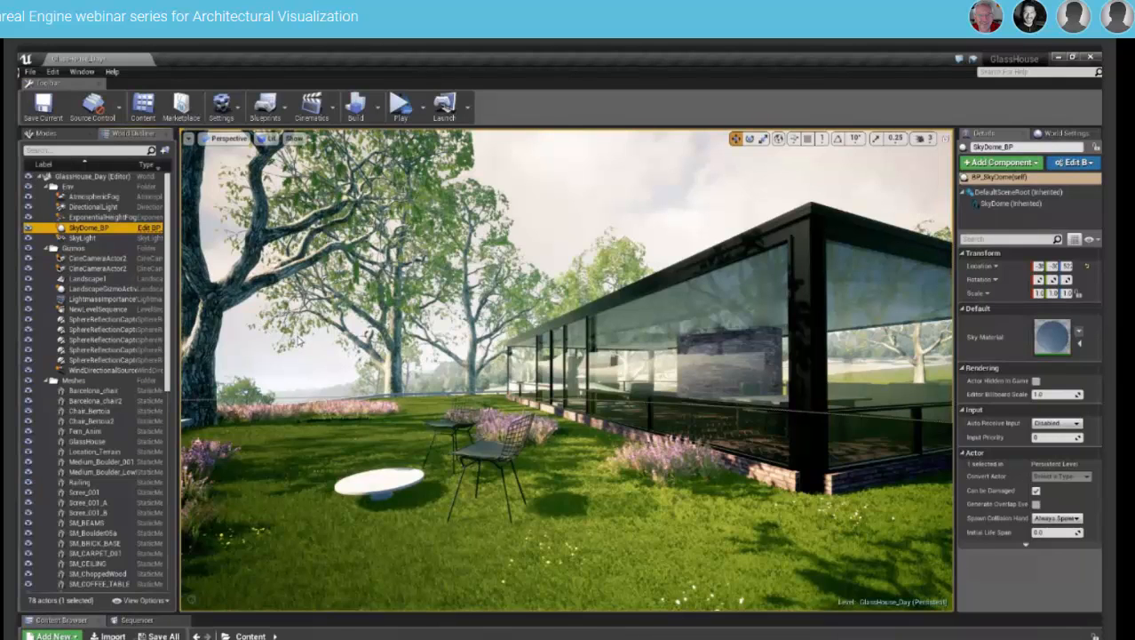
pyautogui.click(28, 207)
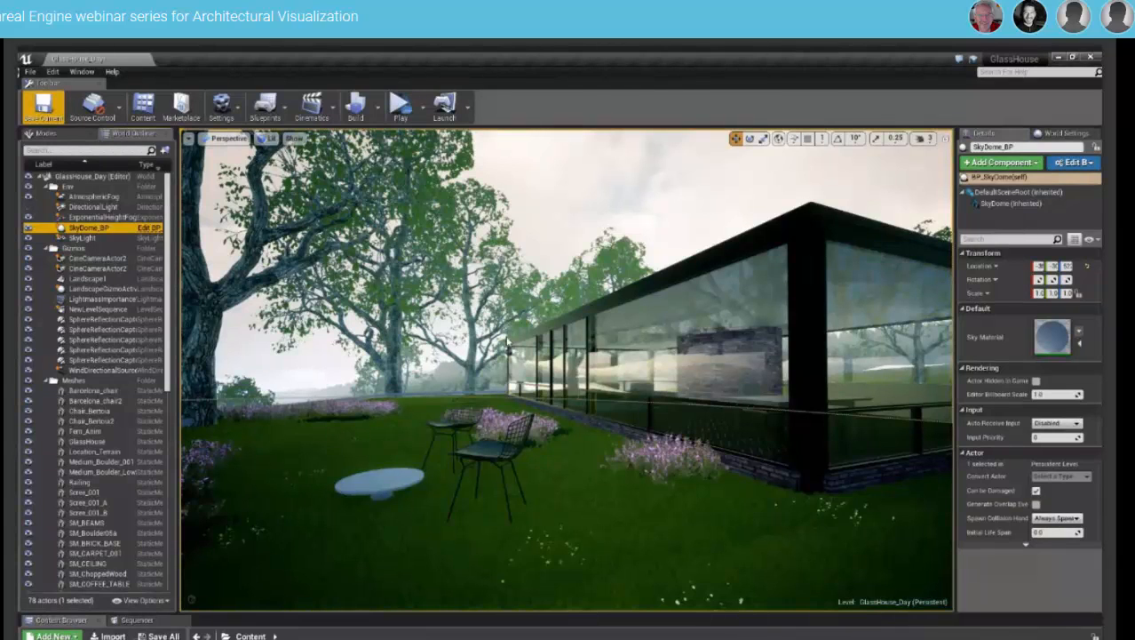
pyautogui.click(28, 207)
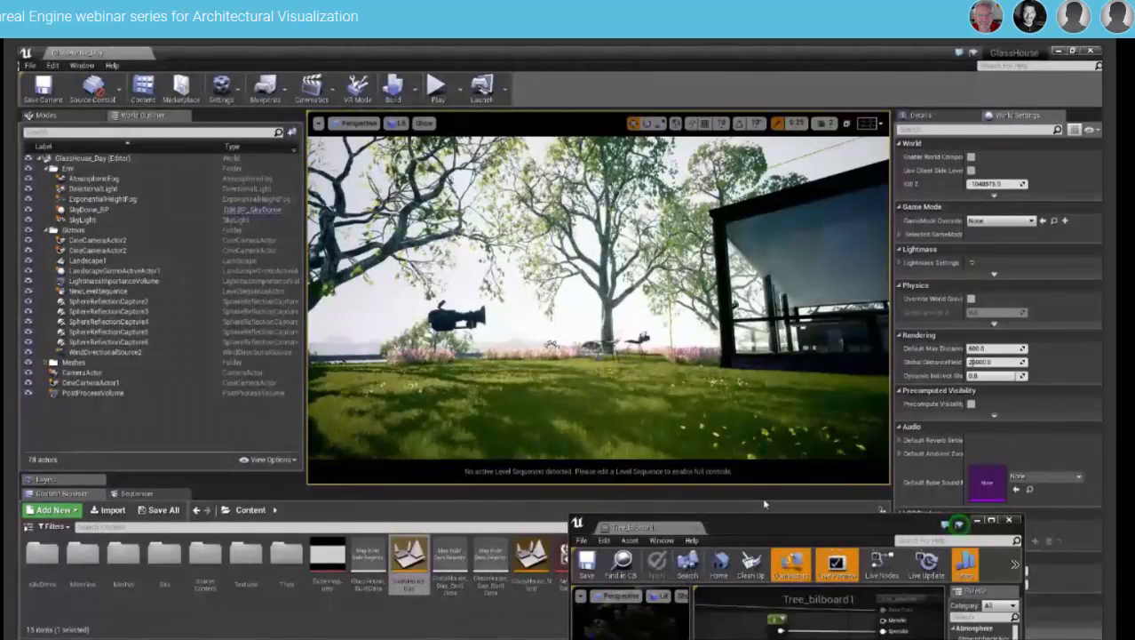
# Break the Multiply link to Emissive Color in the Tree_bilboard1 material and save the material.
pyautogui.moveTo(767, 534); pyautogui.dragTo(595, 272)
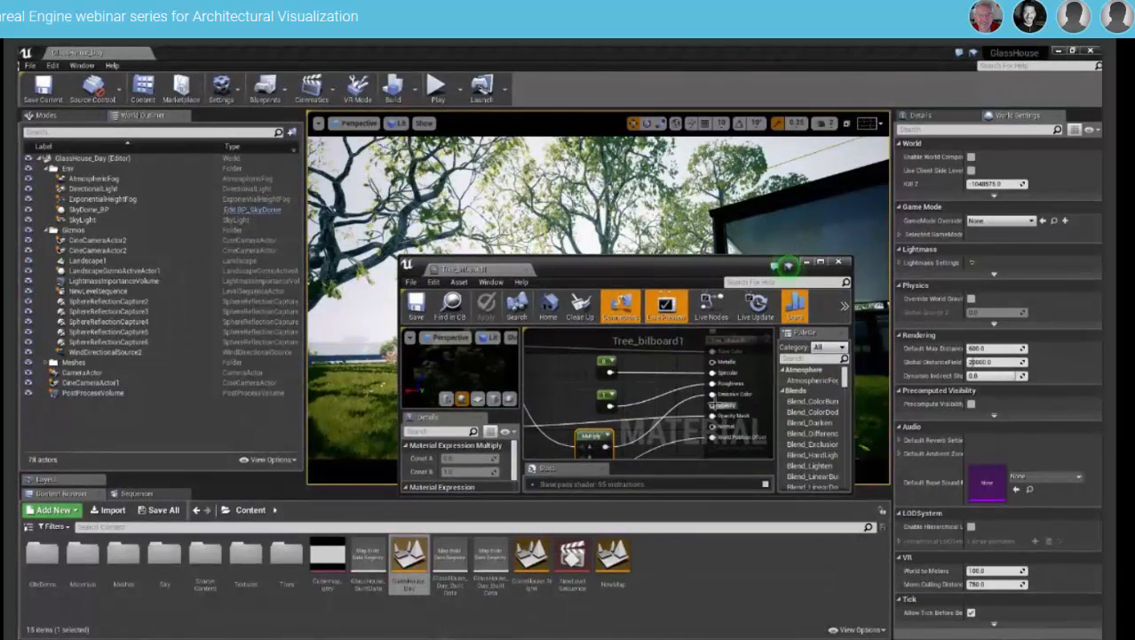
pyautogui.rightClick(724, 402)
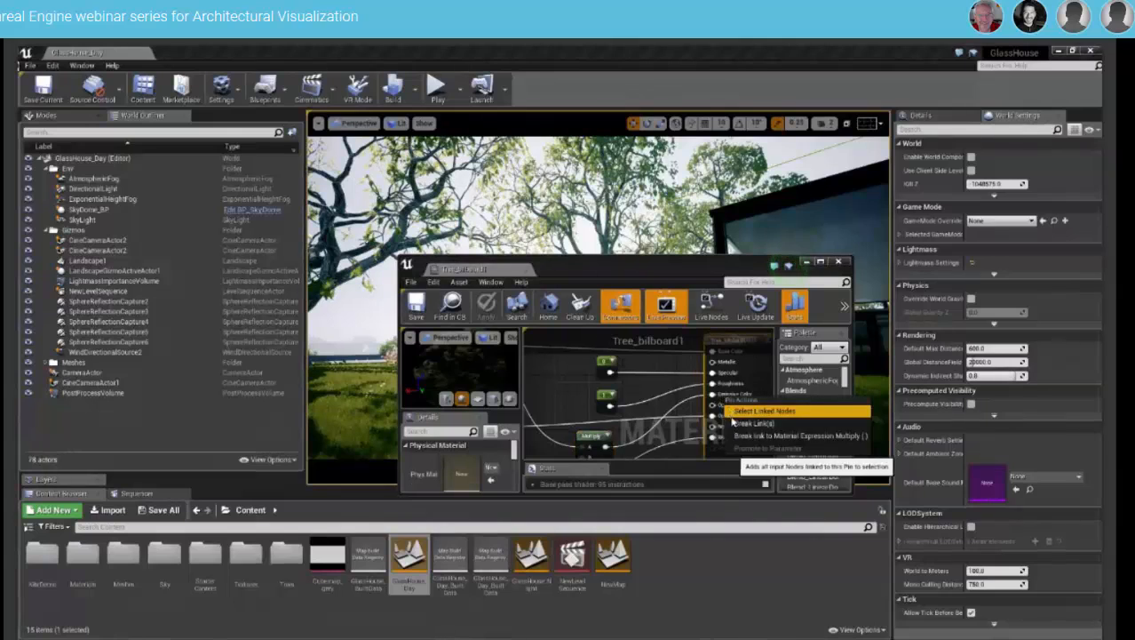
pyautogui.click(734, 429)
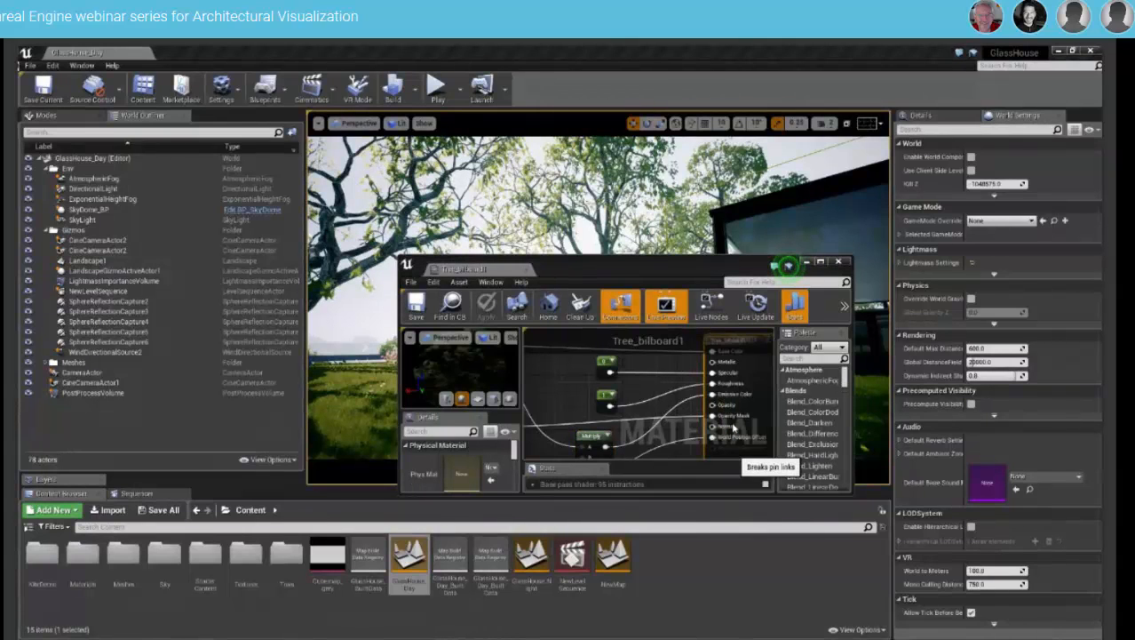
pyautogui.click(416, 304)
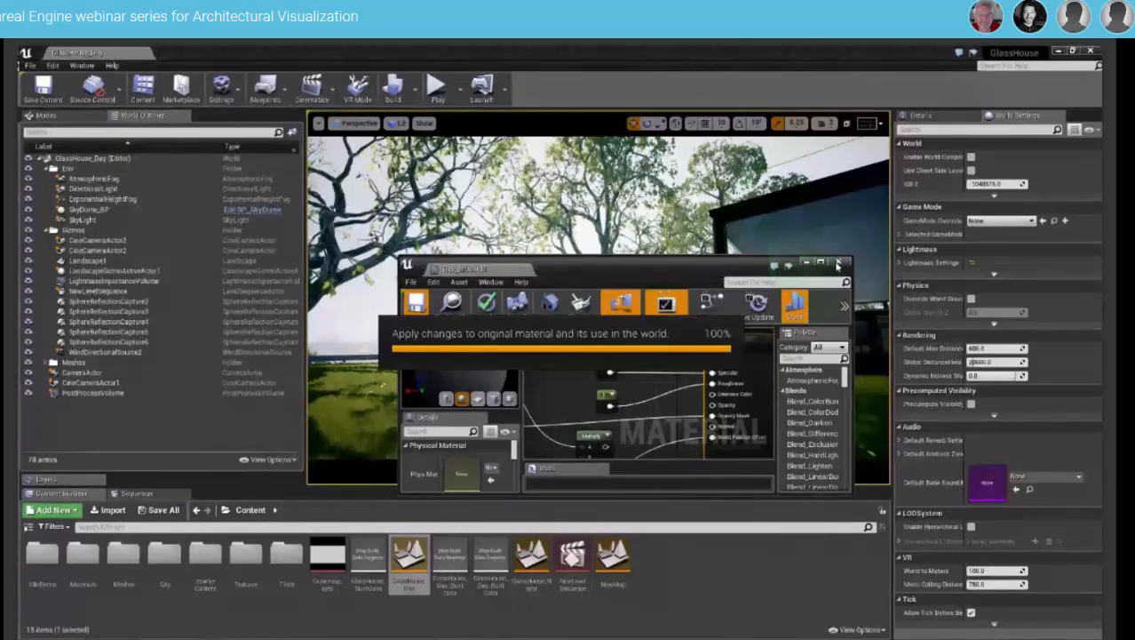
# Switch between the GlassHouse views and close the Tree_bilboard1 material editor to clear the level view.
pyautogui.hotkey('alt', 'Tab')
pyautogui.hotkey('alt', 'Tab')
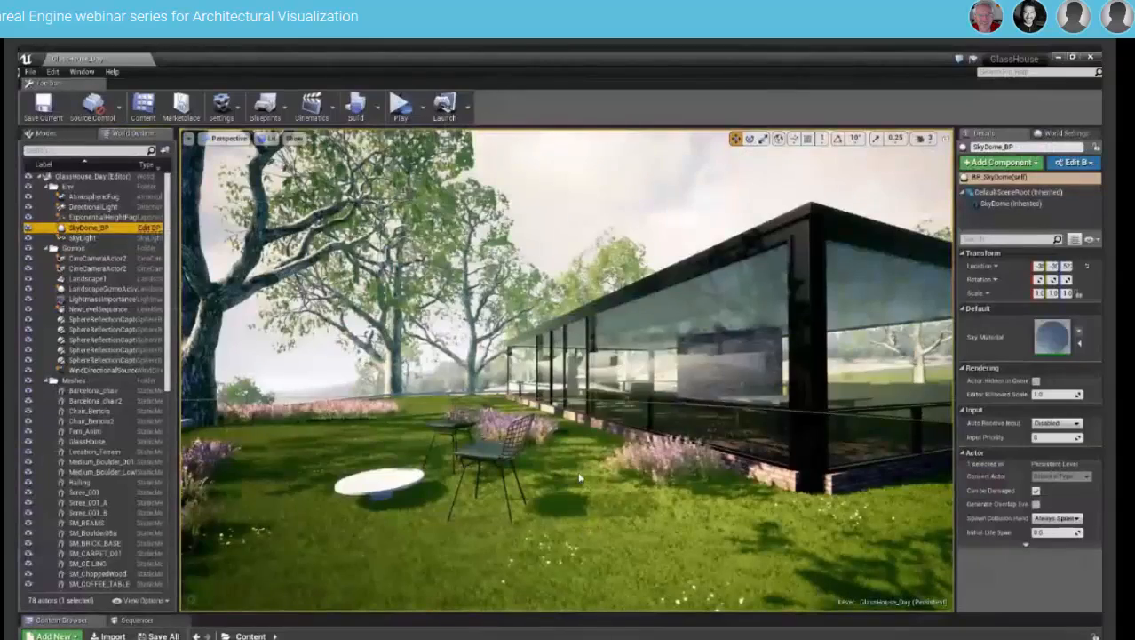
pyautogui.hotkey('alt', 'Tab')
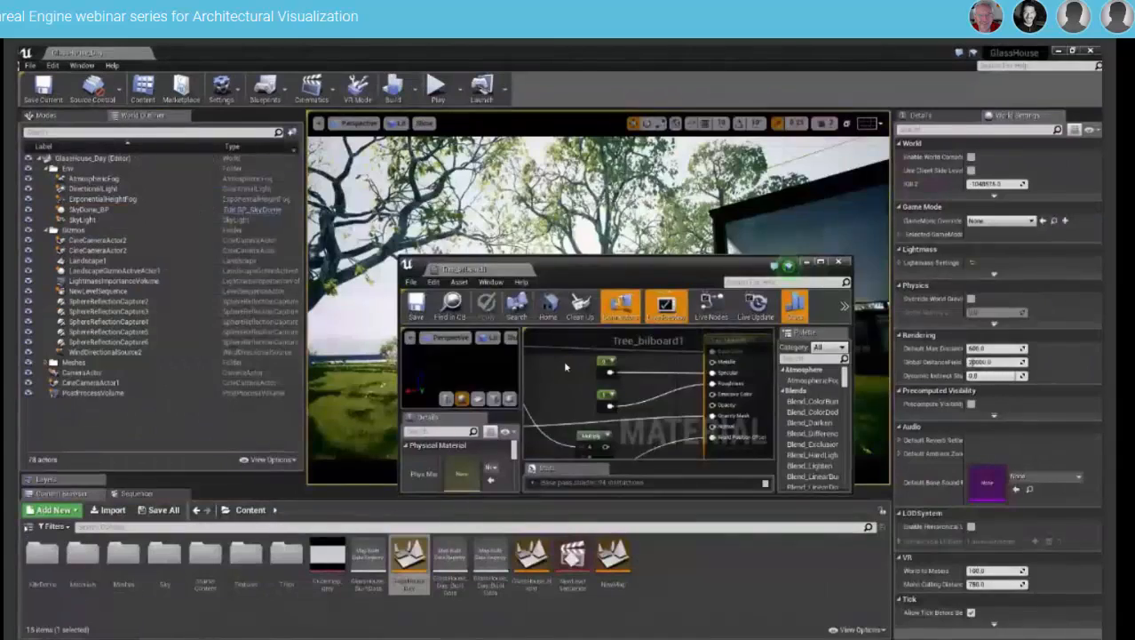
pyautogui.hotkey('alt', 'Tab')
pyautogui.click(558, 303)
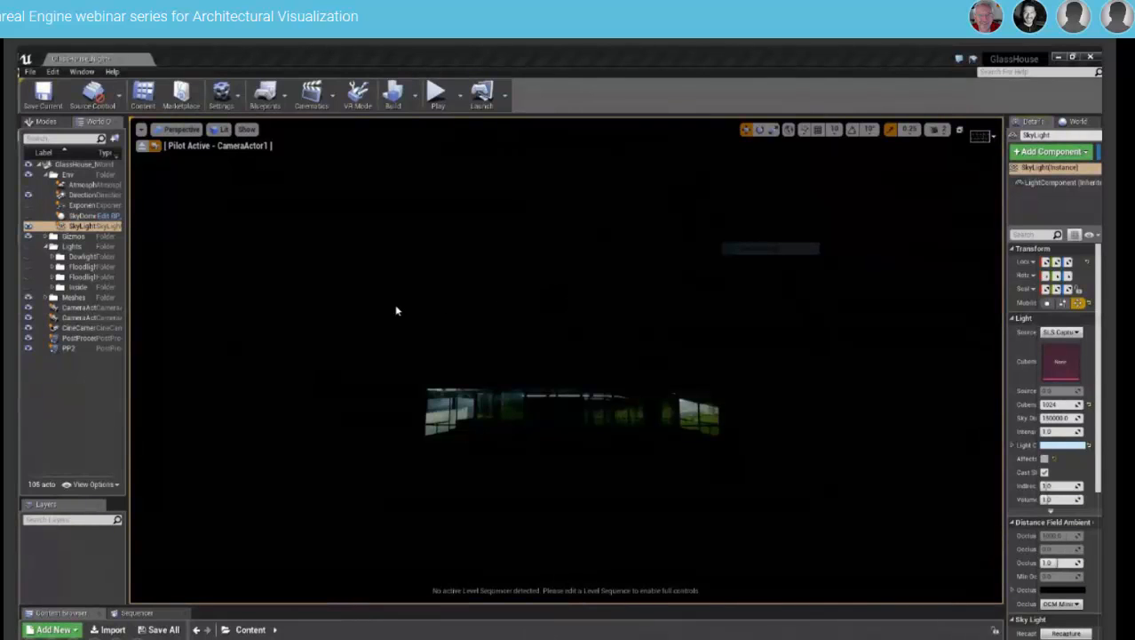
pyautogui.hotkey('alt', 'Tab')
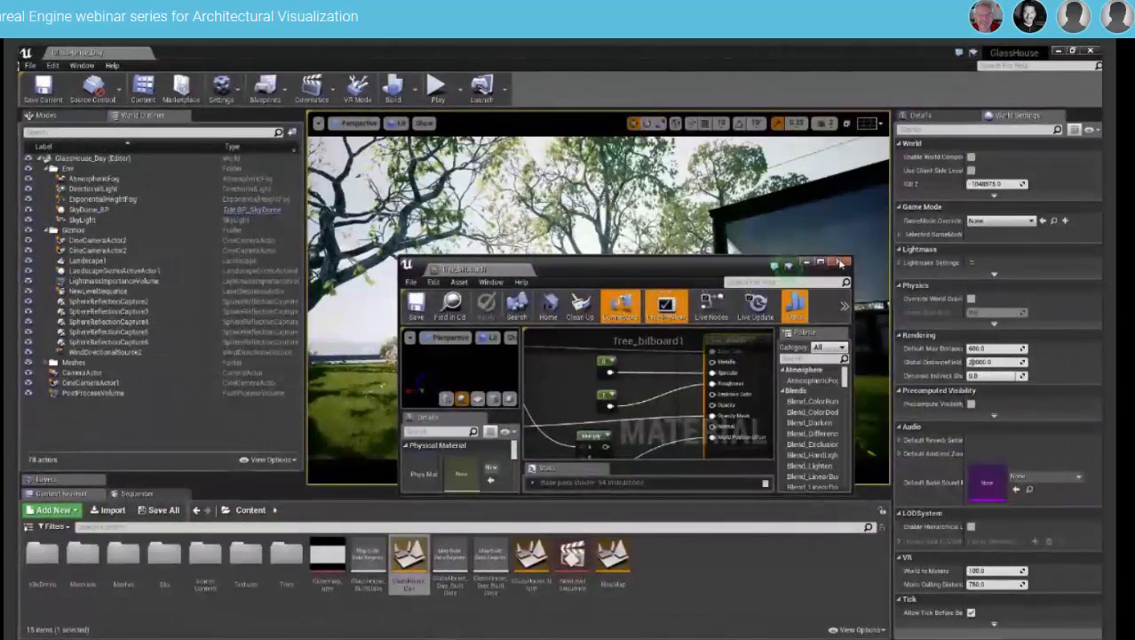
pyautogui.hotkey('alt', 'Tab')
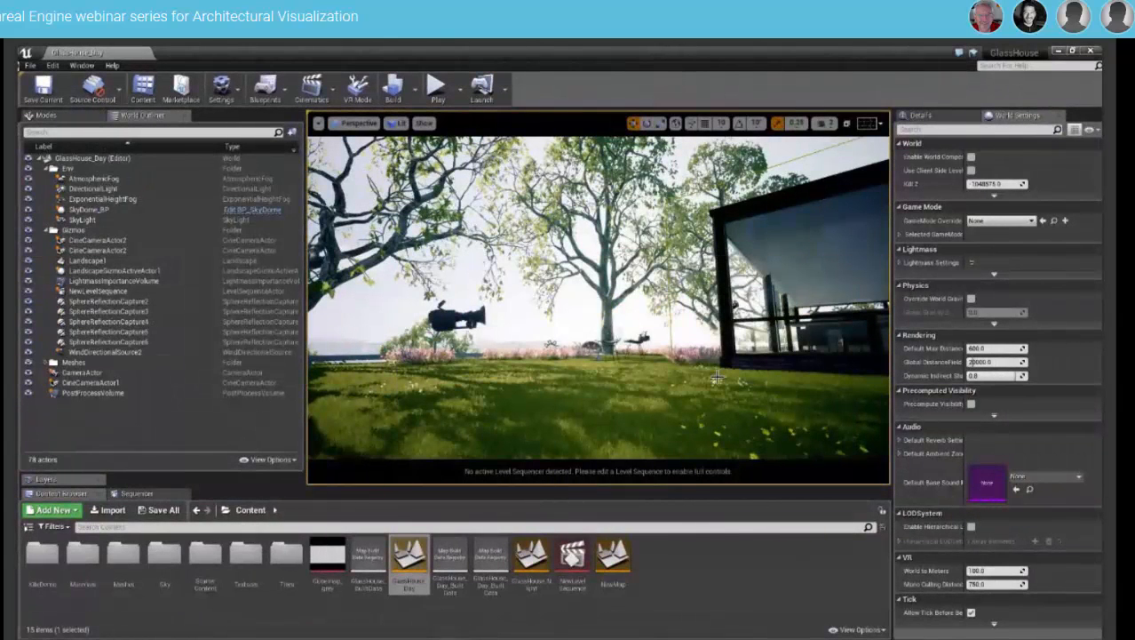
# Open the GlassHouse_Night level and hide its fog, sky dome and artificial light folders.
pyautogui.doubleClick(531, 558)
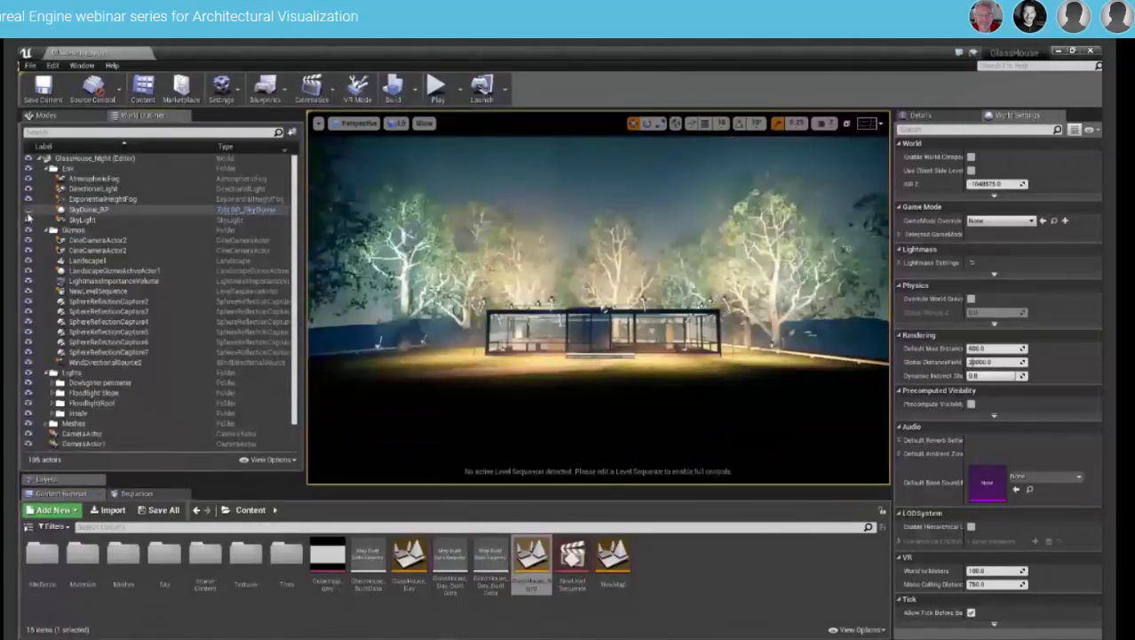
pyautogui.click(28, 212)
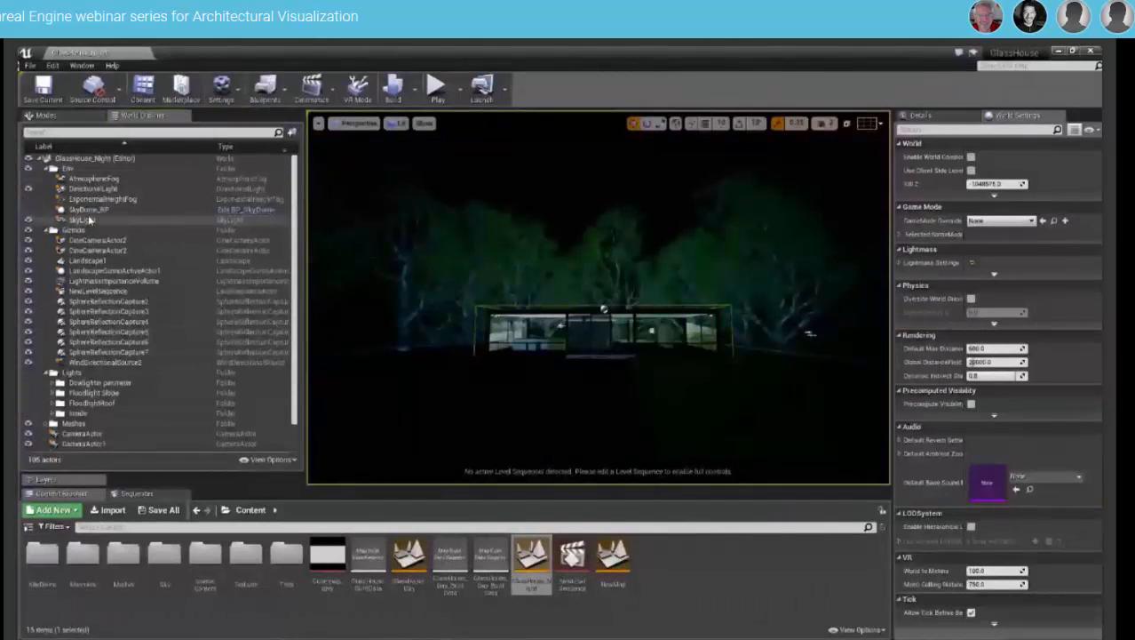
# Enlarge the level view and enable Affects World on the SkyLight.
pyautogui.click(89, 220)
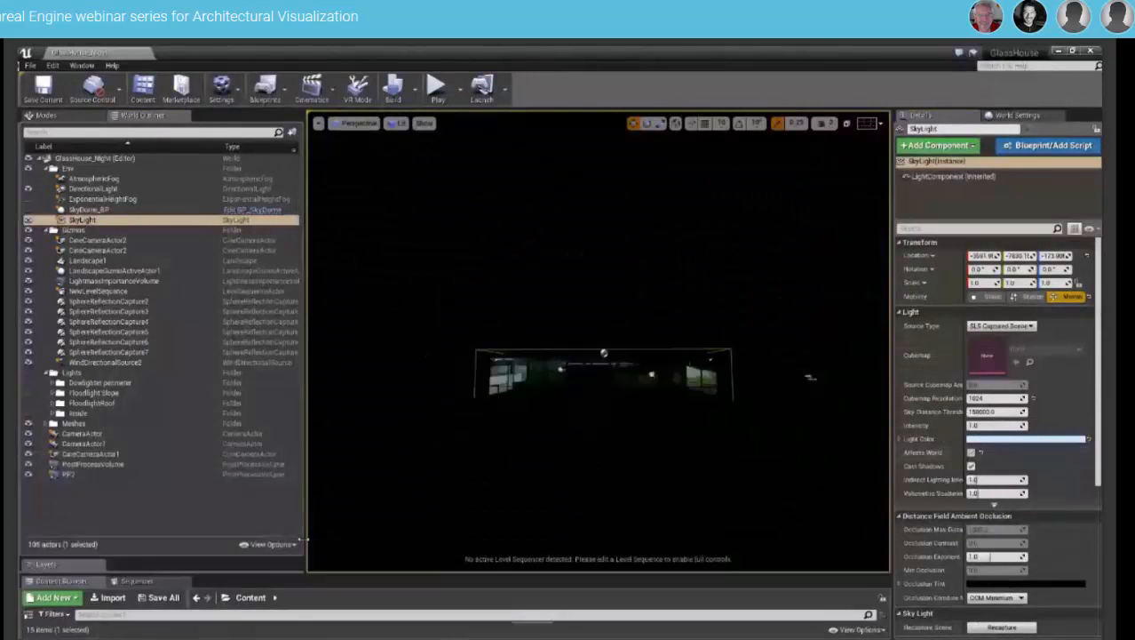
pyautogui.moveTo(302, 538); pyautogui.dragTo(126, 538)
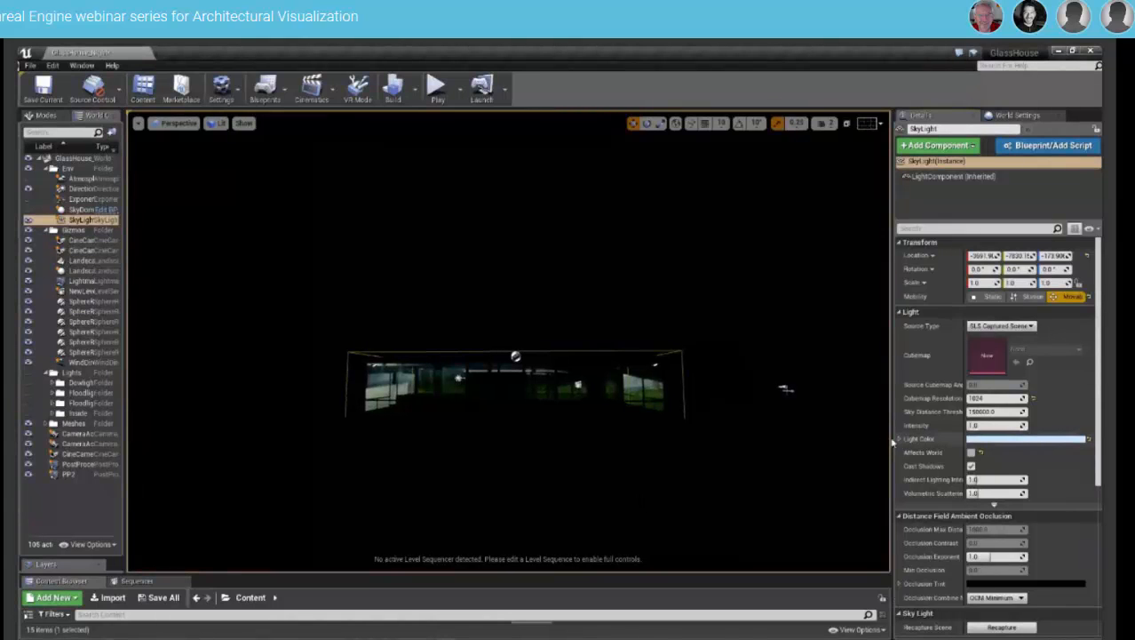
pyautogui.moveTo(893, 438); pyautogui.dragTo(919, 438)
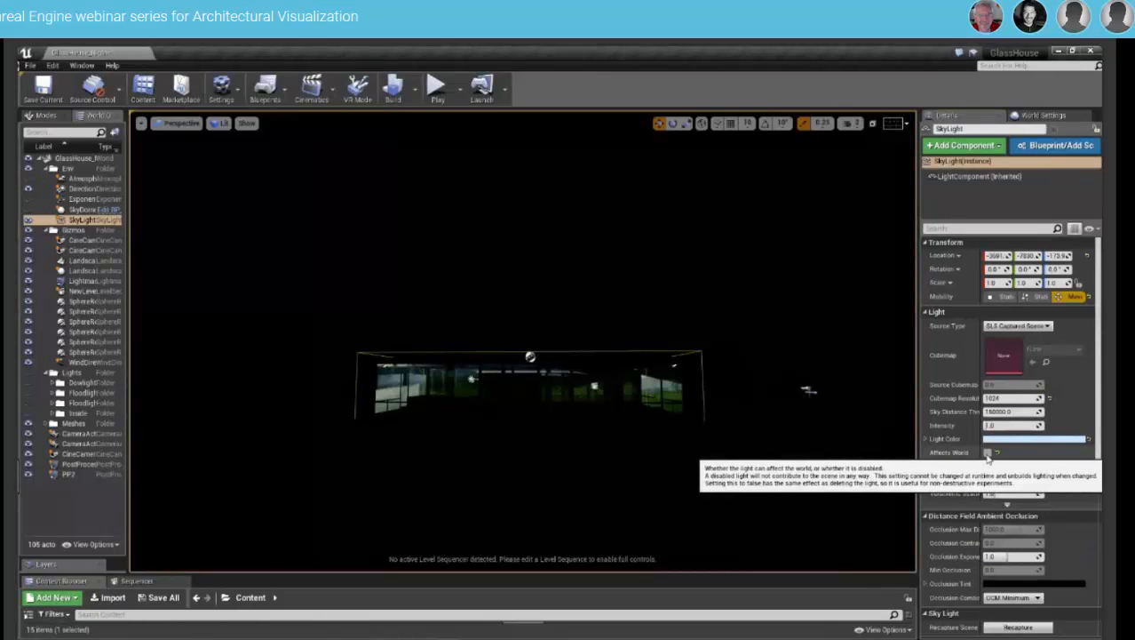
pyautogui.click(988, 453)
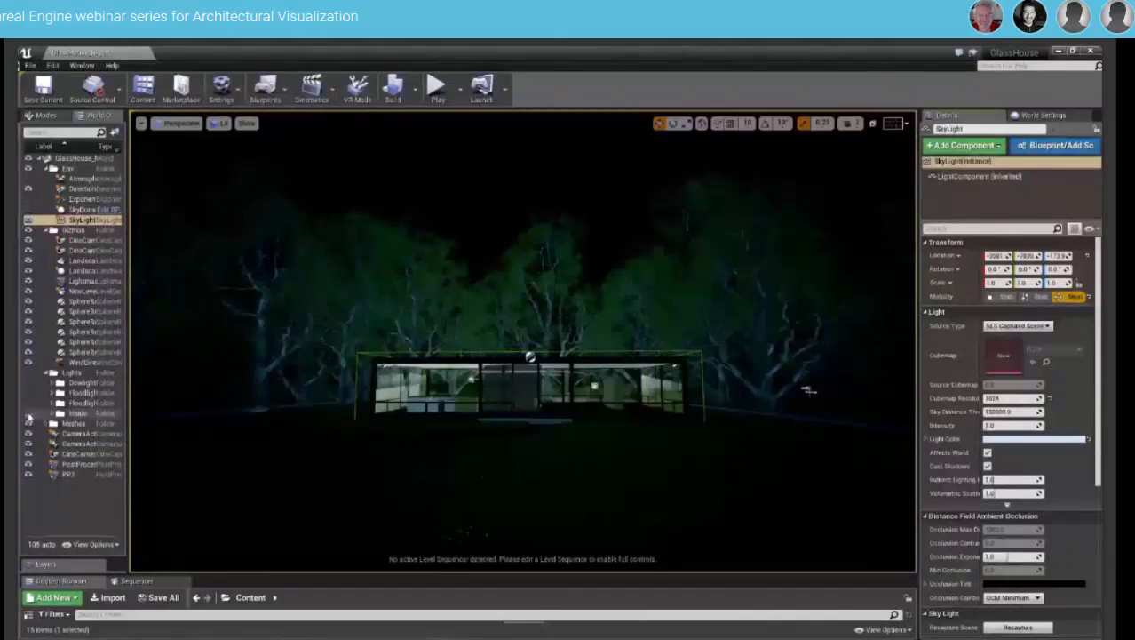
# Show the Inside lights and the perimeter downlighters around the glass house.
pyautogui.click(27, 414)
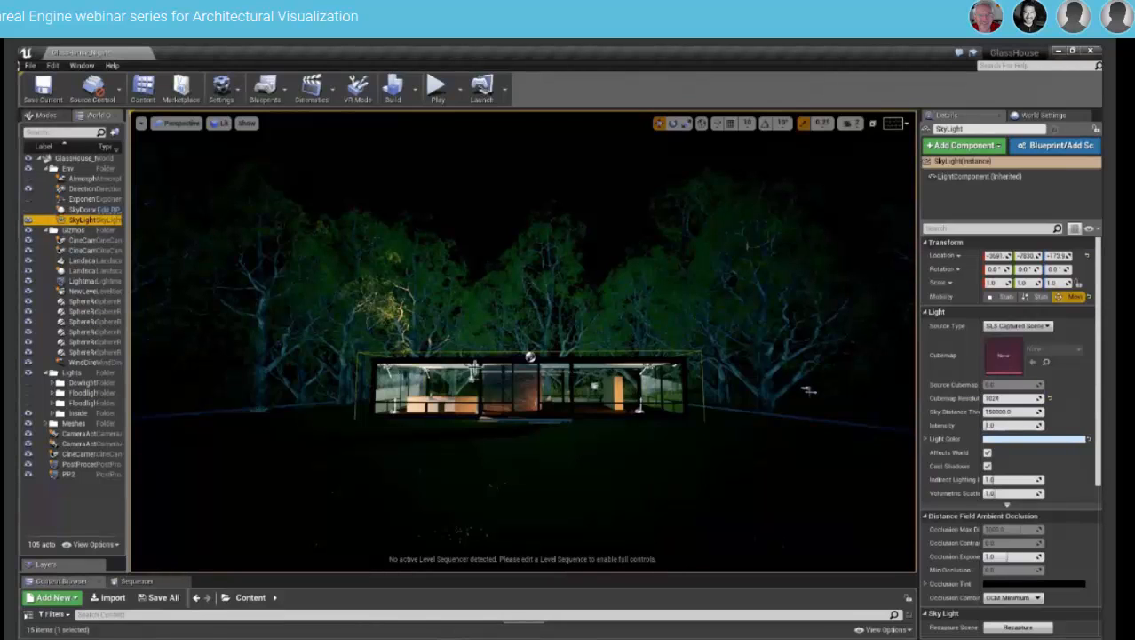
pyautogui.click(30, 387)
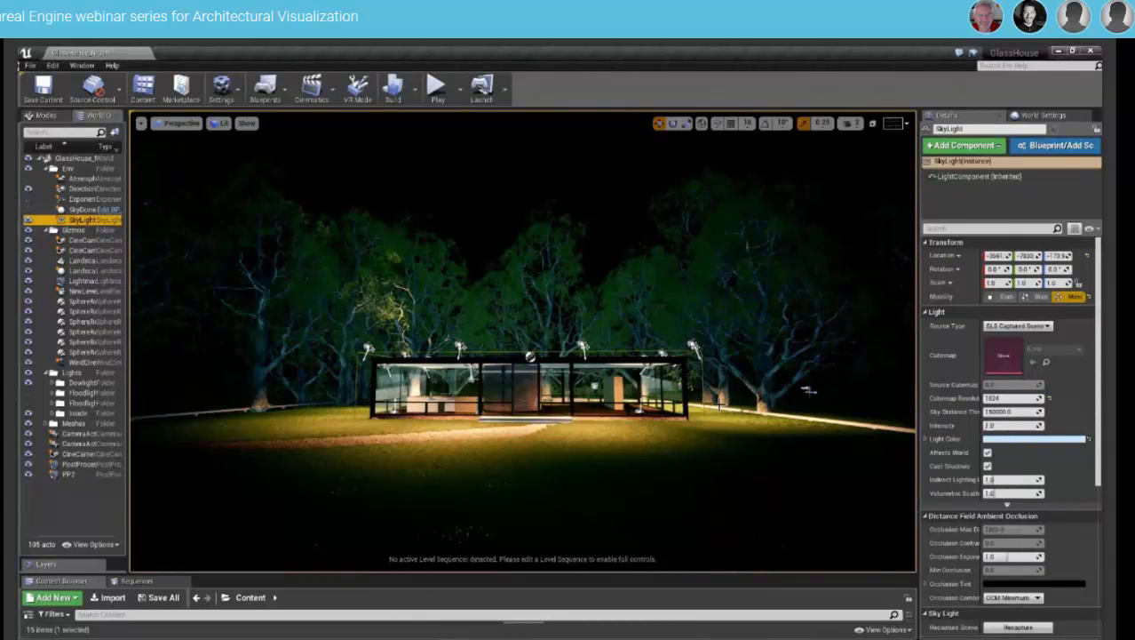
# Try a far higher intensity on the downlighter at the far end of the roof, and undo it.
pyautogui.click(693, 345)
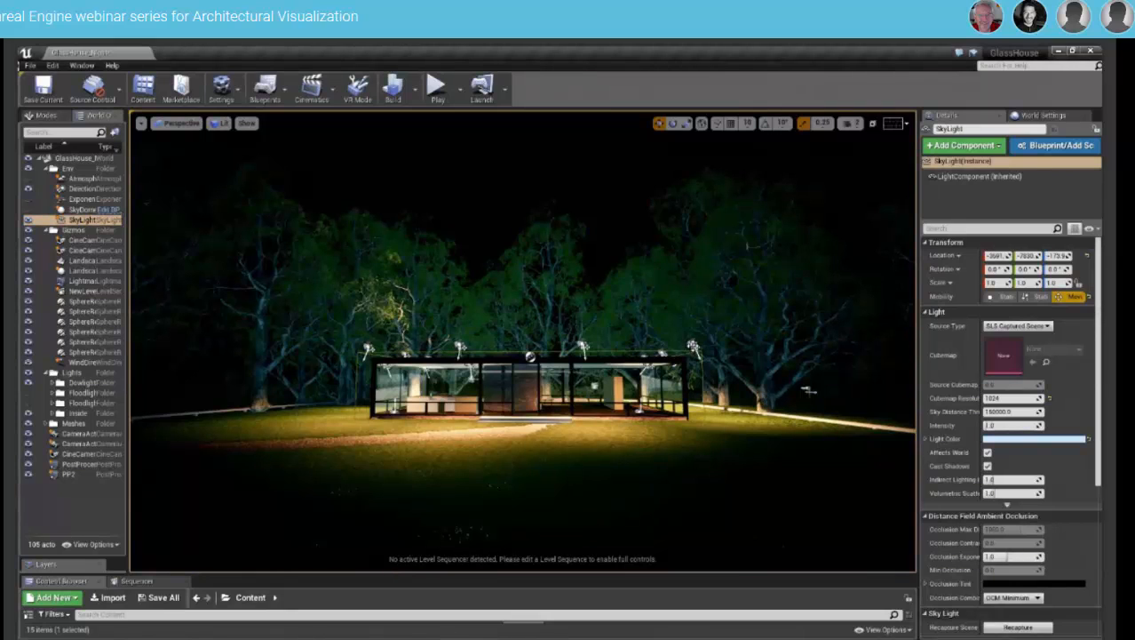
pyautogui.click(693, 346)
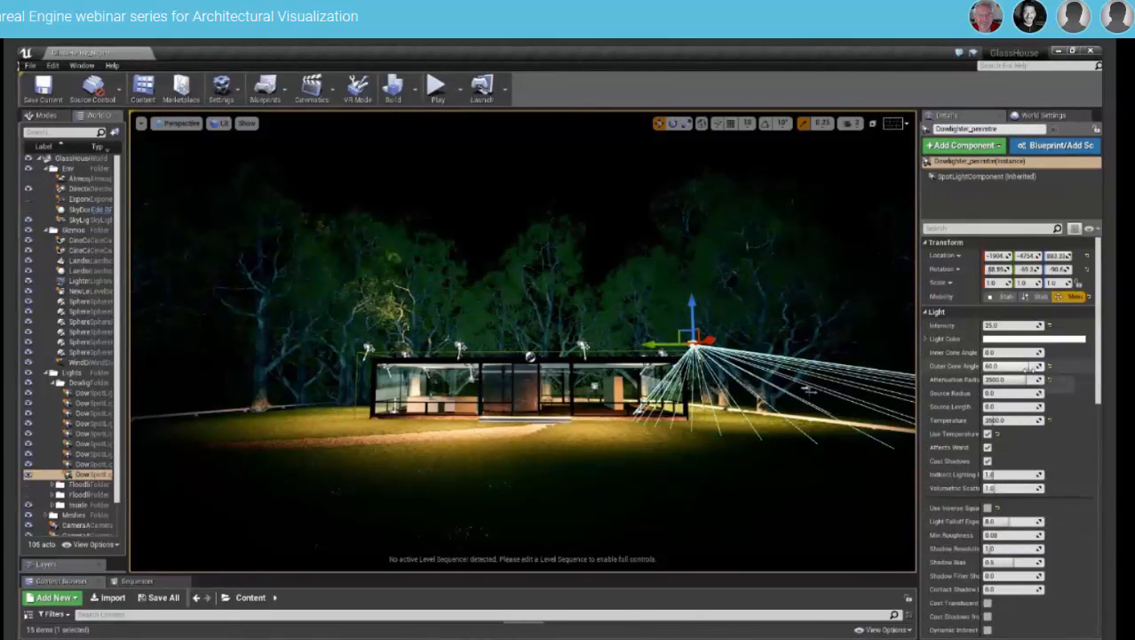
pyautogui.moveTo(1020, 325); pyautogui.dragTo(1037, 325)
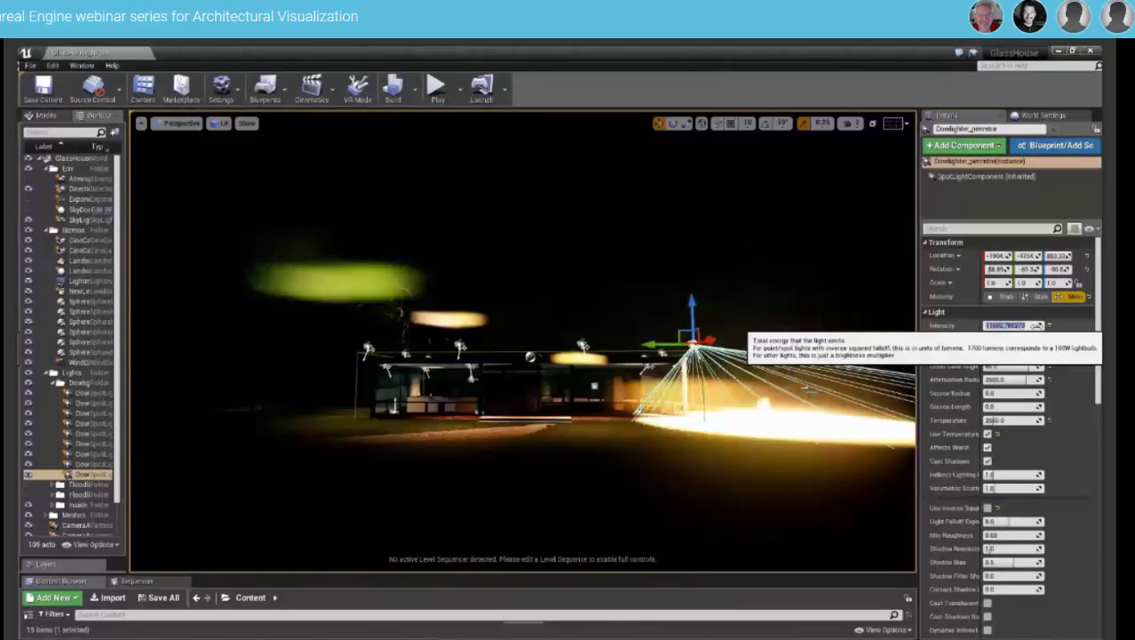
pyautogui.hotkey('ctrl', 'z')
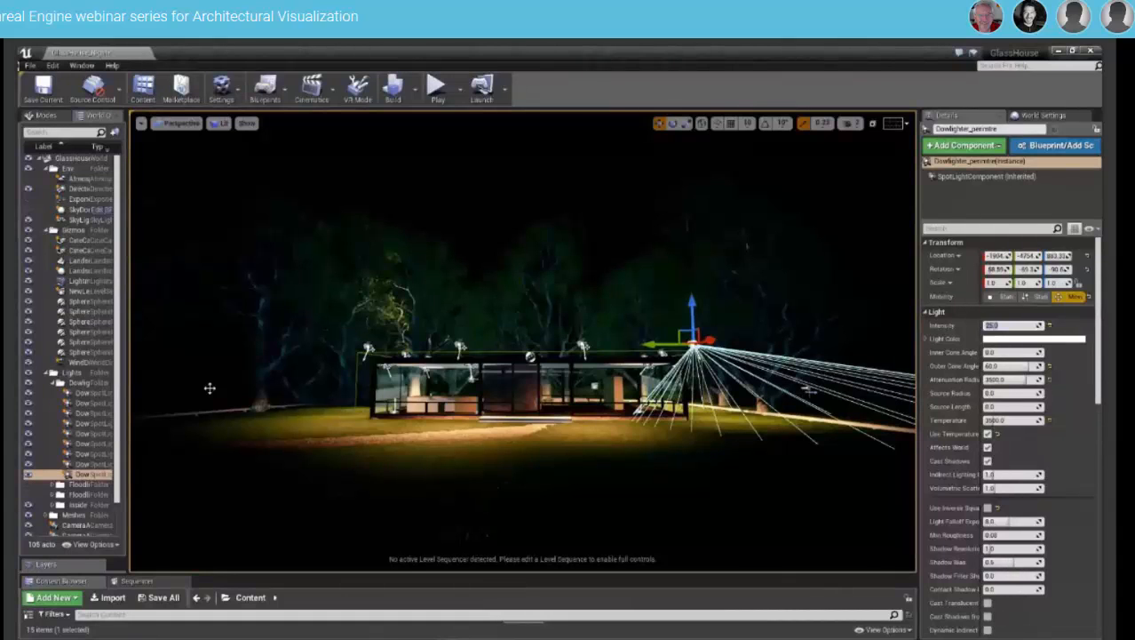
# Select all perimeter downlighters and compare intensities of 12, 25 and 50, ending at 25.
pyautogui.keyDown('shift'); pyautogui.click(88, 392); pyautogui.keyUp('shift')
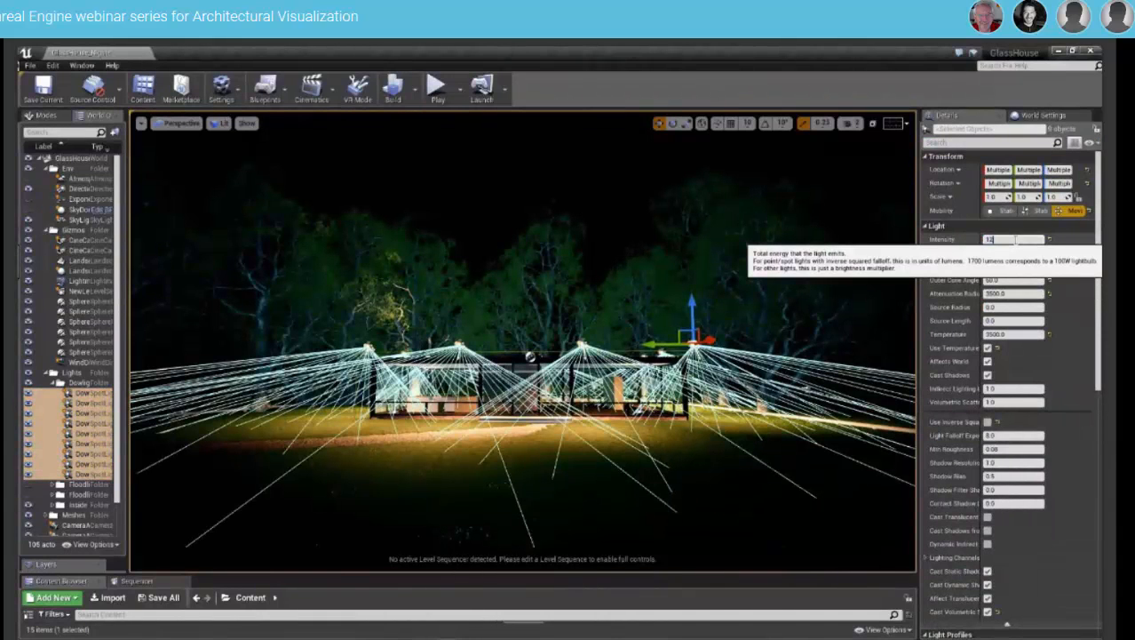
pyautogui.press('Return')
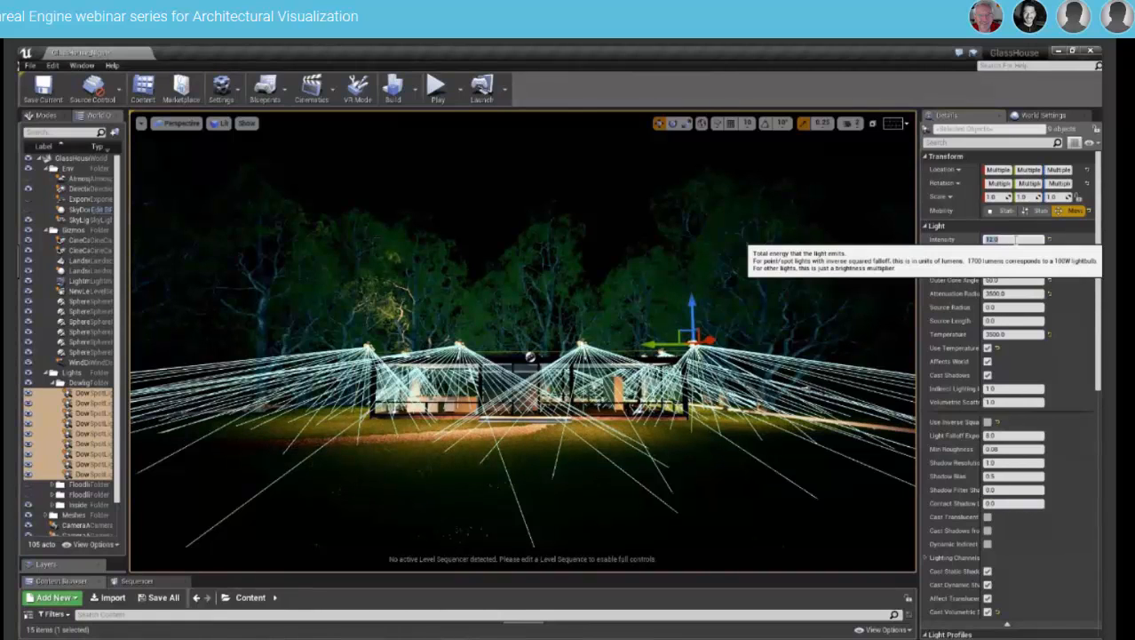
pyautogui.write('25')
pyautogui.press('Return')
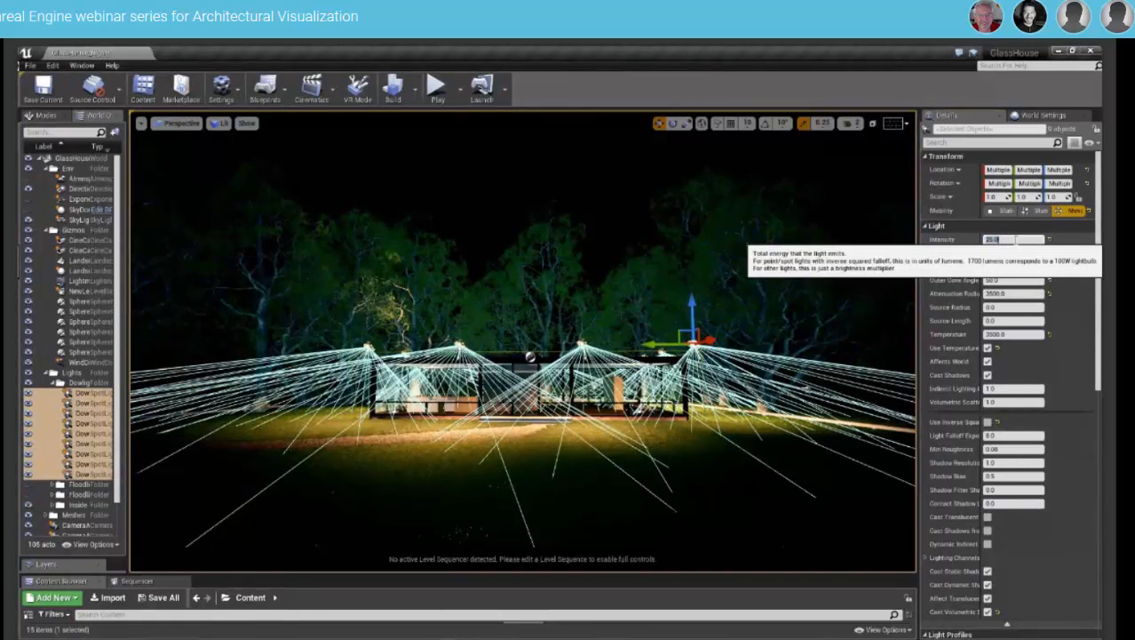
pyautogui.write('50')
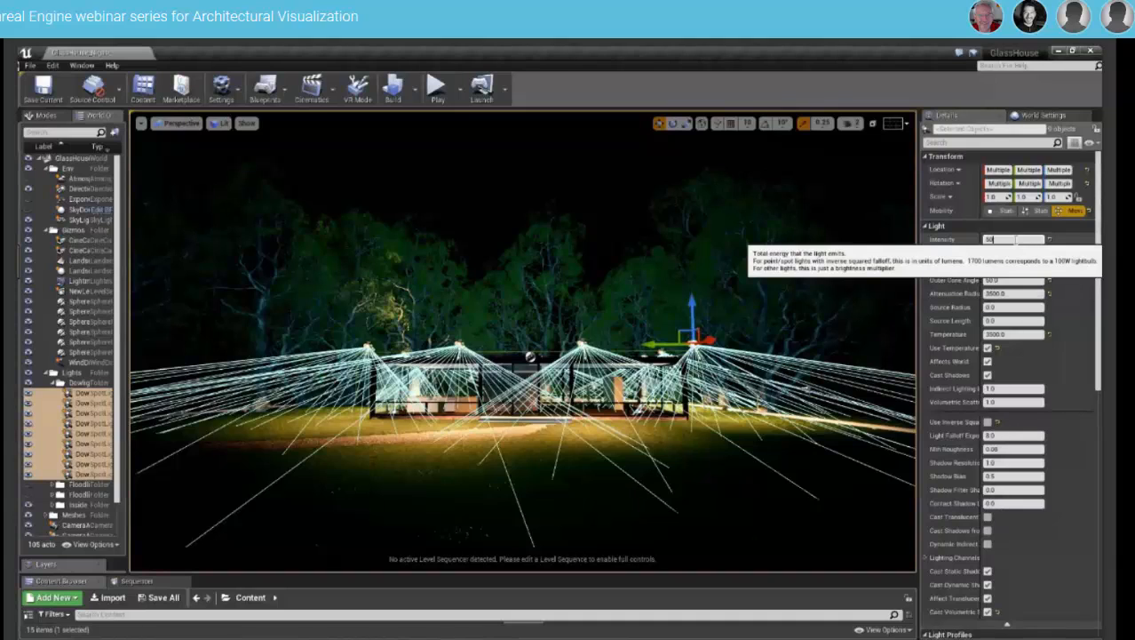
pyautogui.press('Return')
pyautogui.write('25')
pyautogui.press('Return')
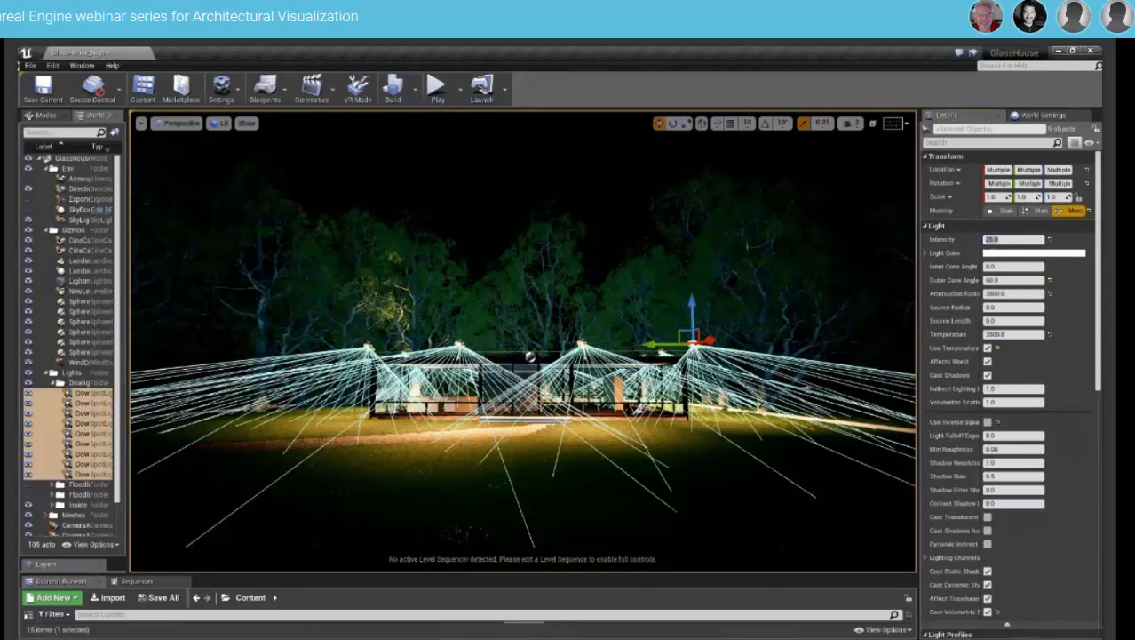
# Hide the editor gizmos in the level view and test downlighter intensities of 80 and 12, ending at 25.
pyautogui.moveTo(612, 314); pyautogui.dragTo(611, 288, button='right')
pyautogui.press('g')
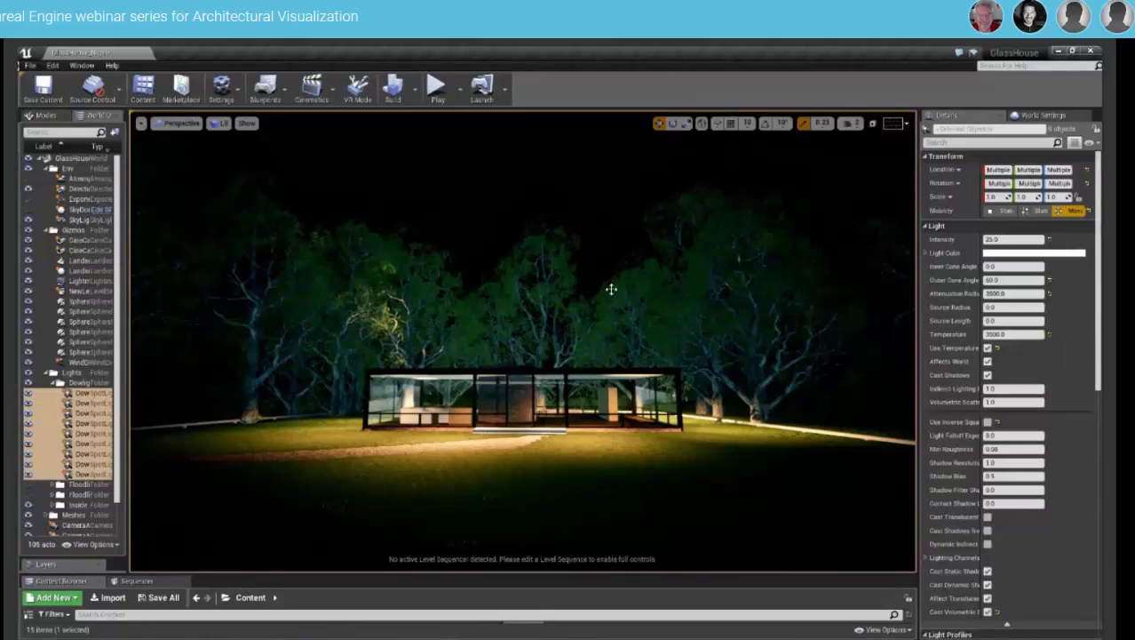
pyautogui.click(1015, 243)
pyautogui.write('80')
pyautogui.press('Return')
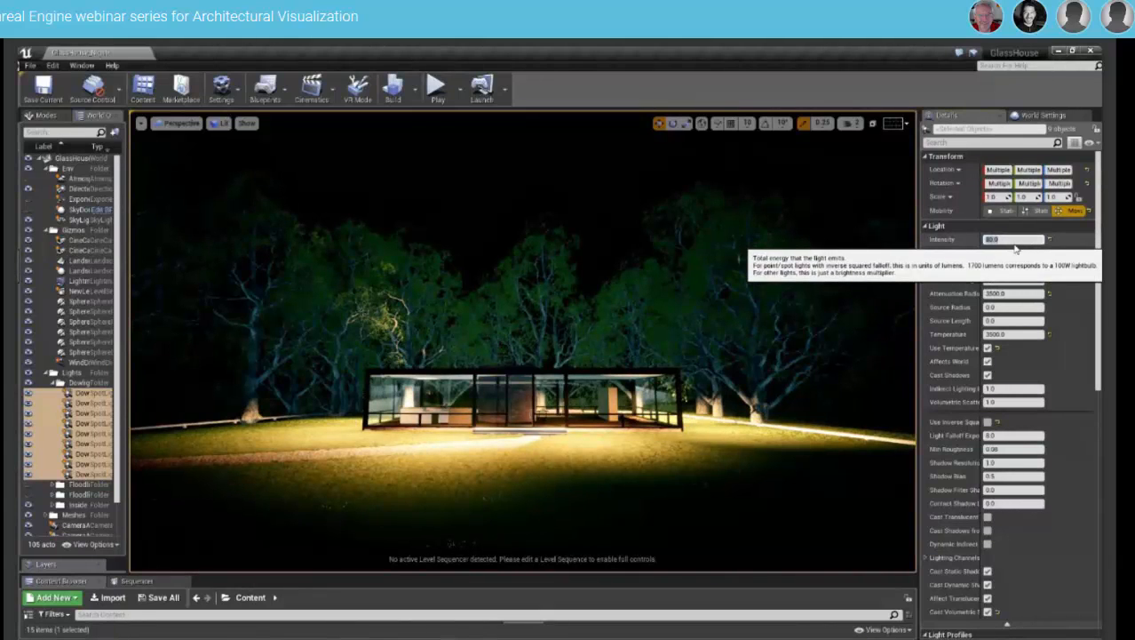
pyautogui.write('12')
pyautogui.press('Return')
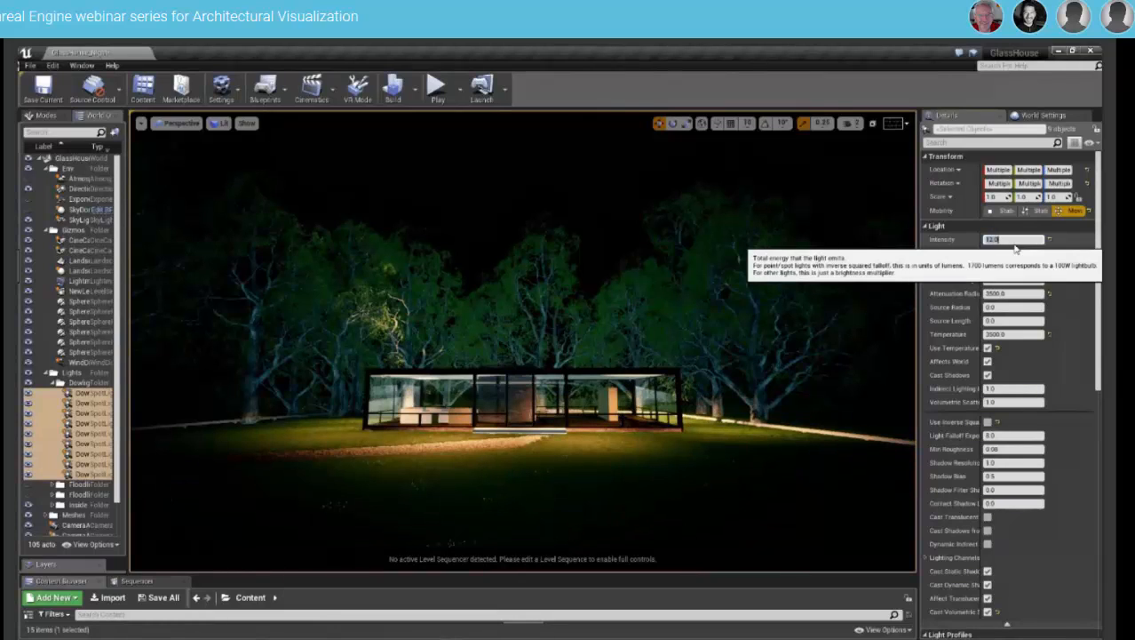
pyautogui.write('25')
pyautogui.press('Return')
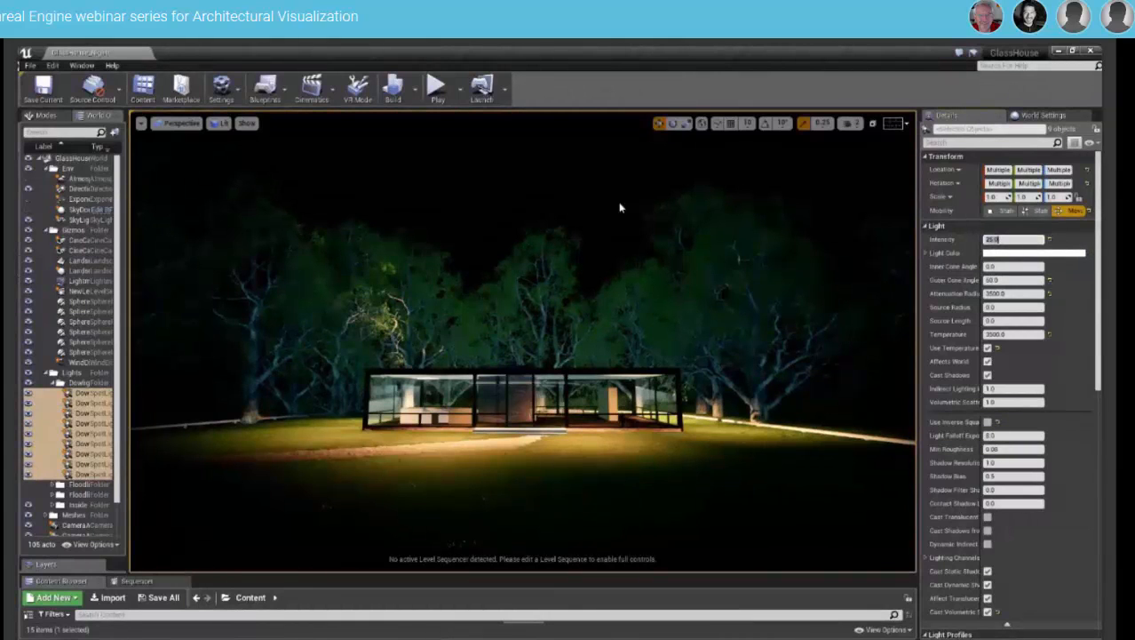
# Collapse the perimeter downlighter folder and show the roof and slope floodlights that light the trees.
pyautogui.click(52, 383)
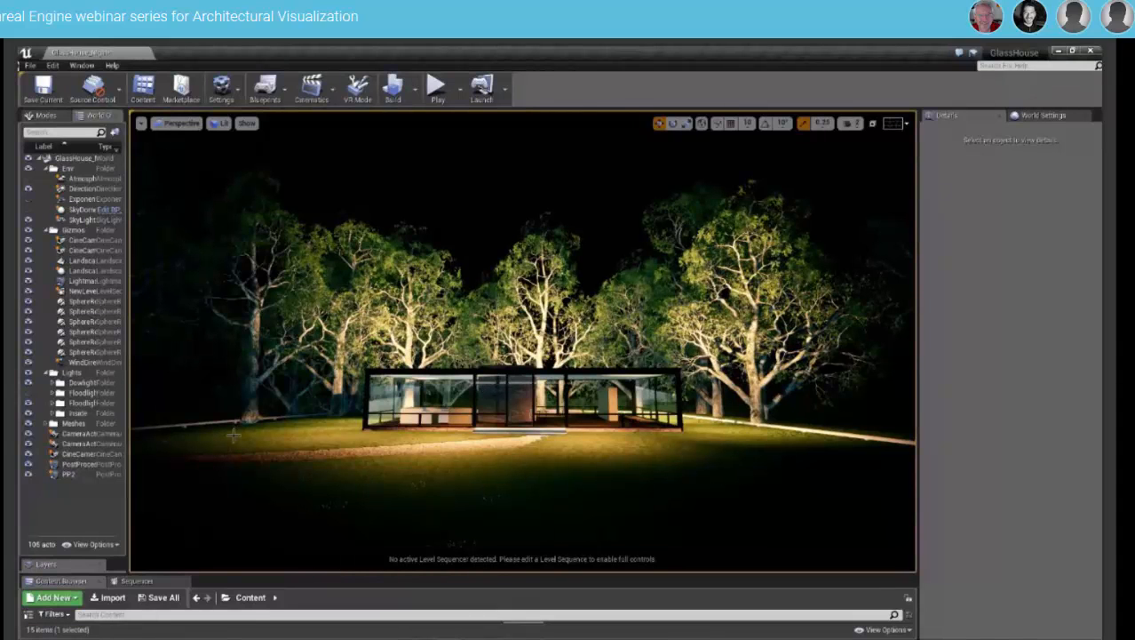
pyautogui.click(28, 393)
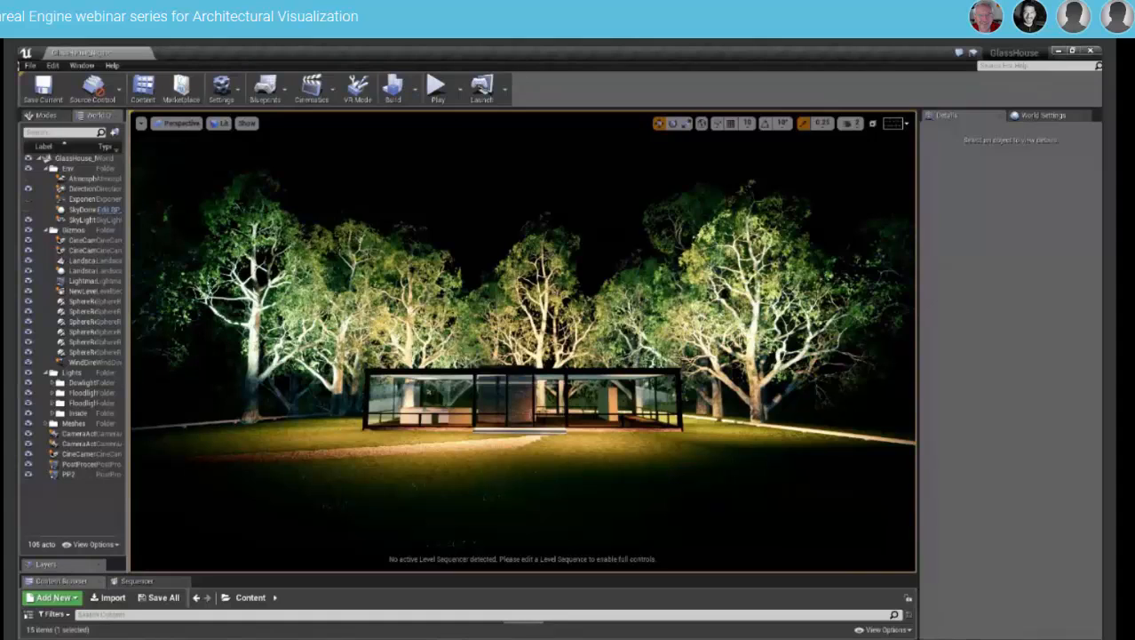
pyautogui.moveTo(548, 300); pyautogui.dragTo(538, 293, button='right')
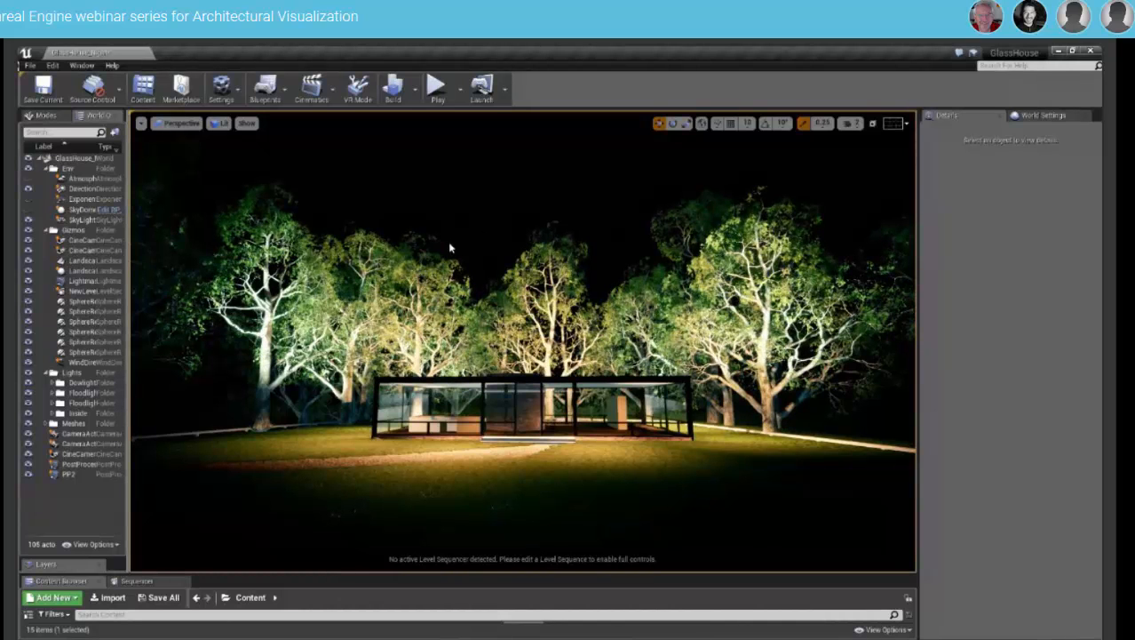
# Show the ExponentialHeightFog and compare its default fog density with 0.8, ending at 0.4.
pyautogui.click(80, 199)
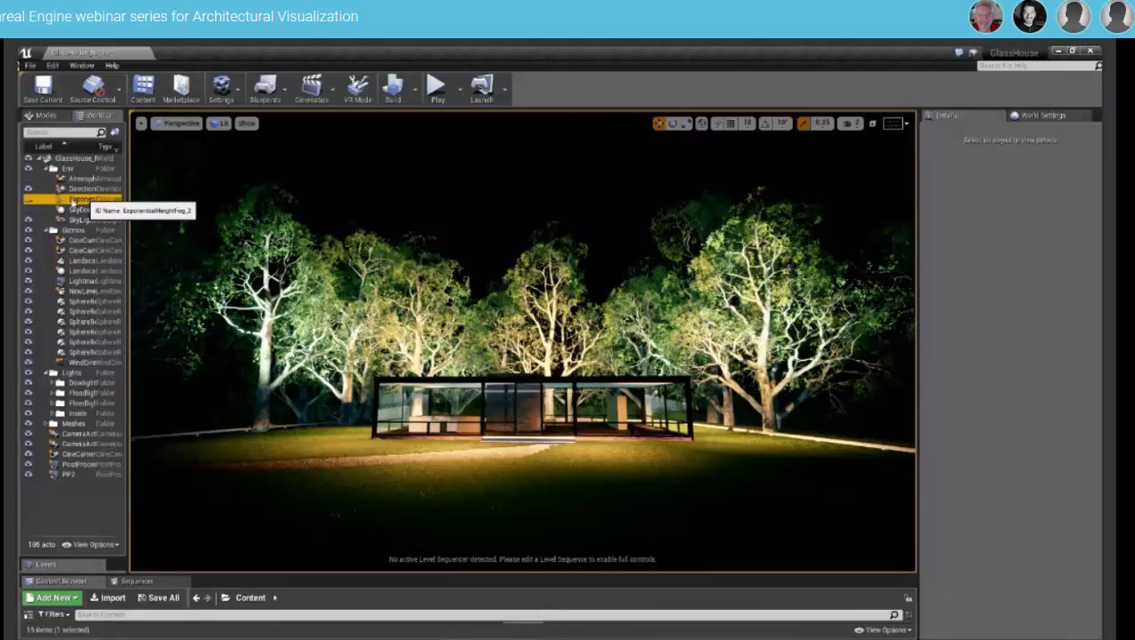
pyautogui.click(29, 200)
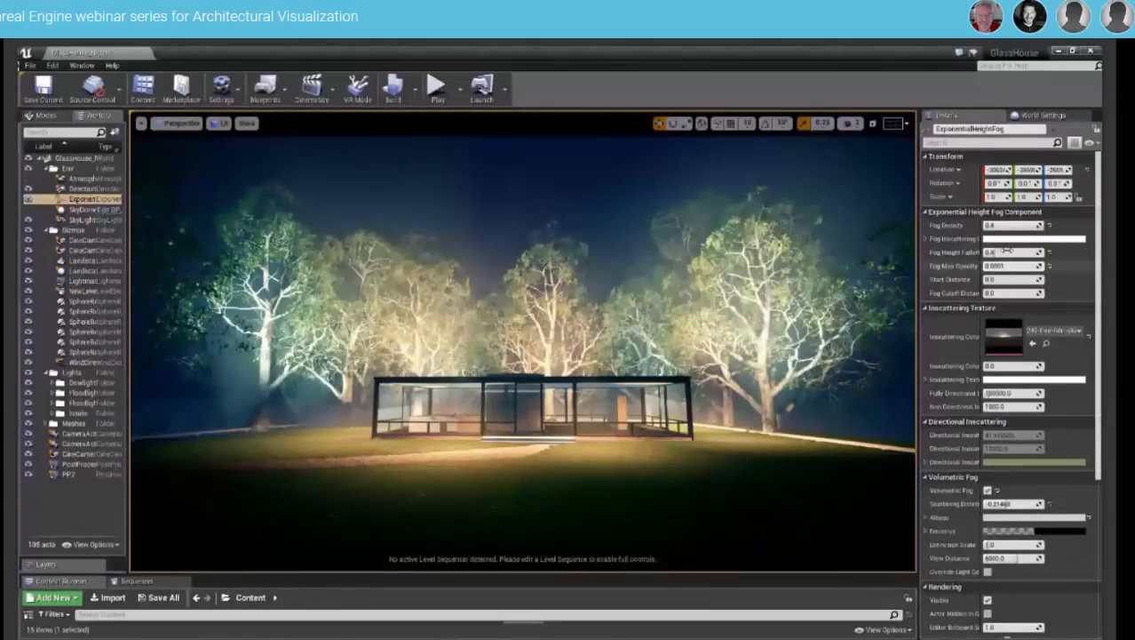
pyautogui.click(1050, 226)
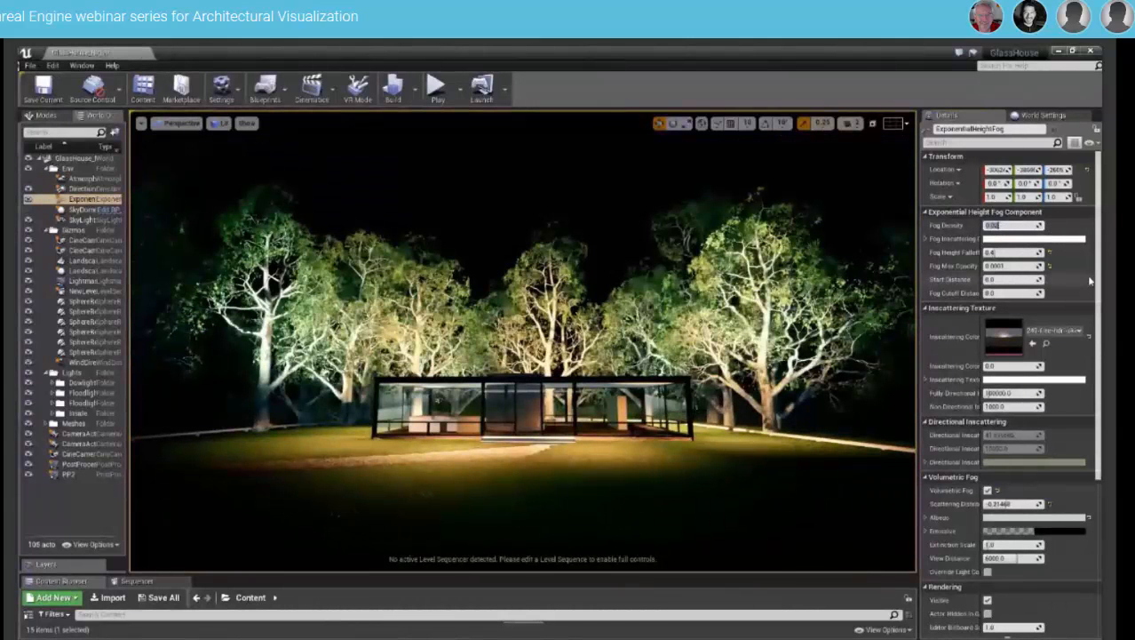
pyautogui.write('0.8')
pyautogui.press('Return')
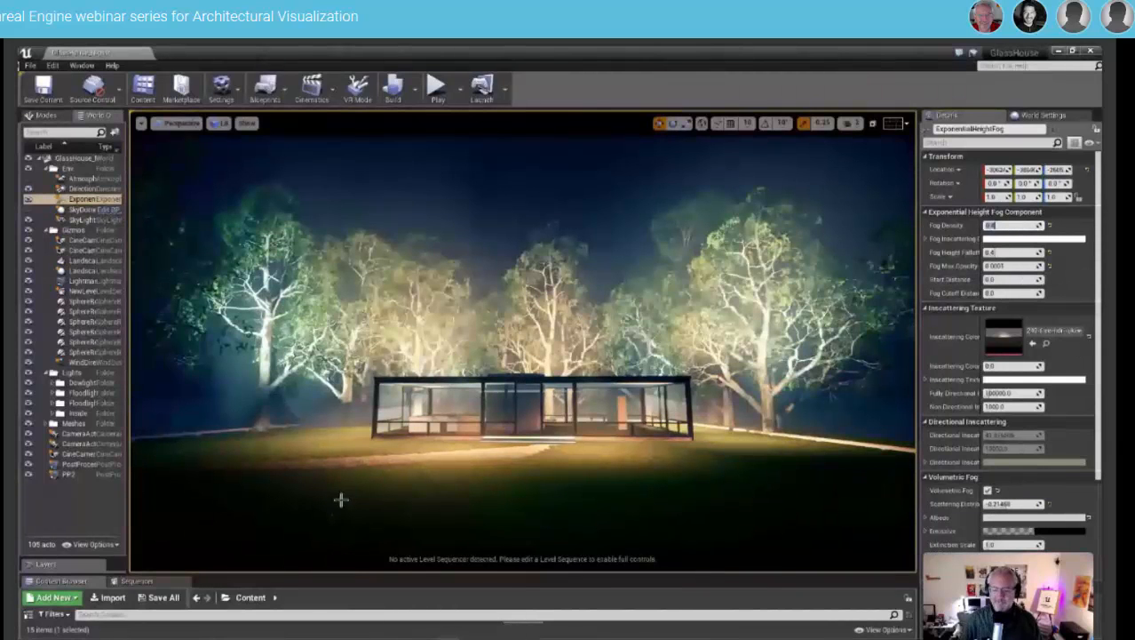
# Switch to the webinar presentation in PowerPoint and run the slide show from slide 80.
pyautogui.moveTo(286, 637)
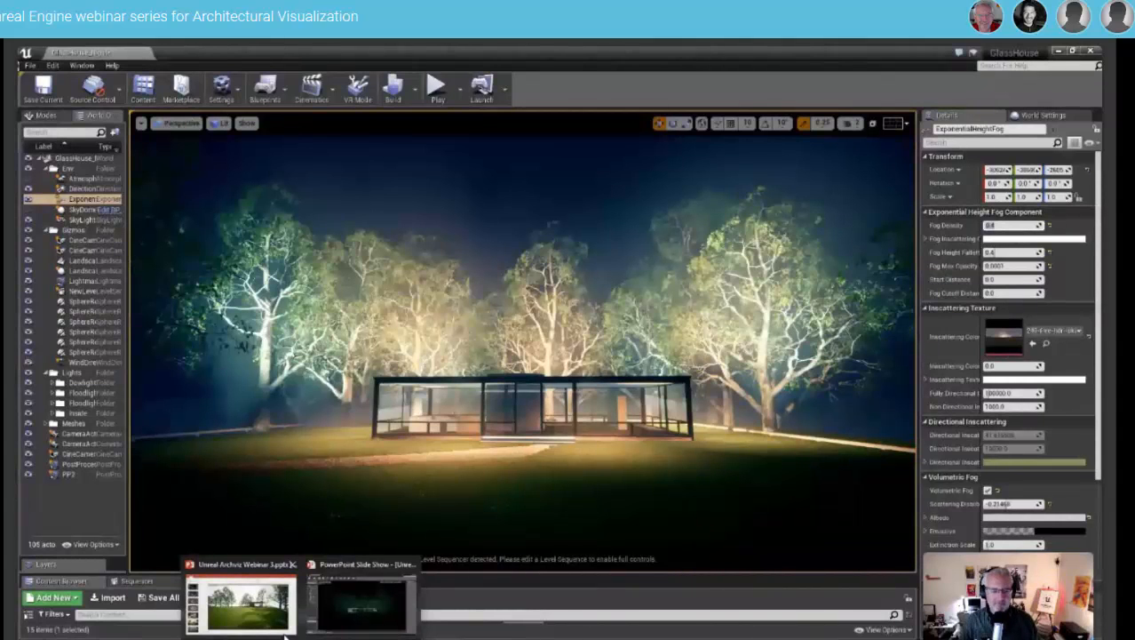
pyautogui.click(242, 604)
pyautogui.click(107, 508)
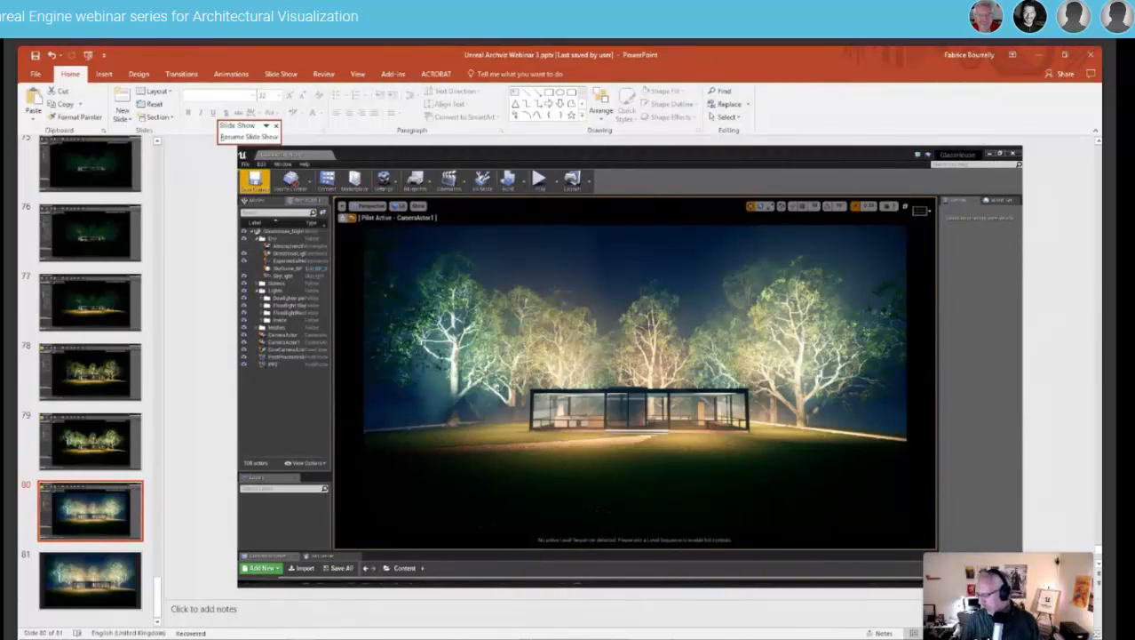
pyautogui.click(981, 633)
pyautogui.click(736, 539)
pyautogui.click(735, 538)
pyautogui.click(734, 538)
pyautogui.click(734, 538)
pyautogui.click(734, 539)
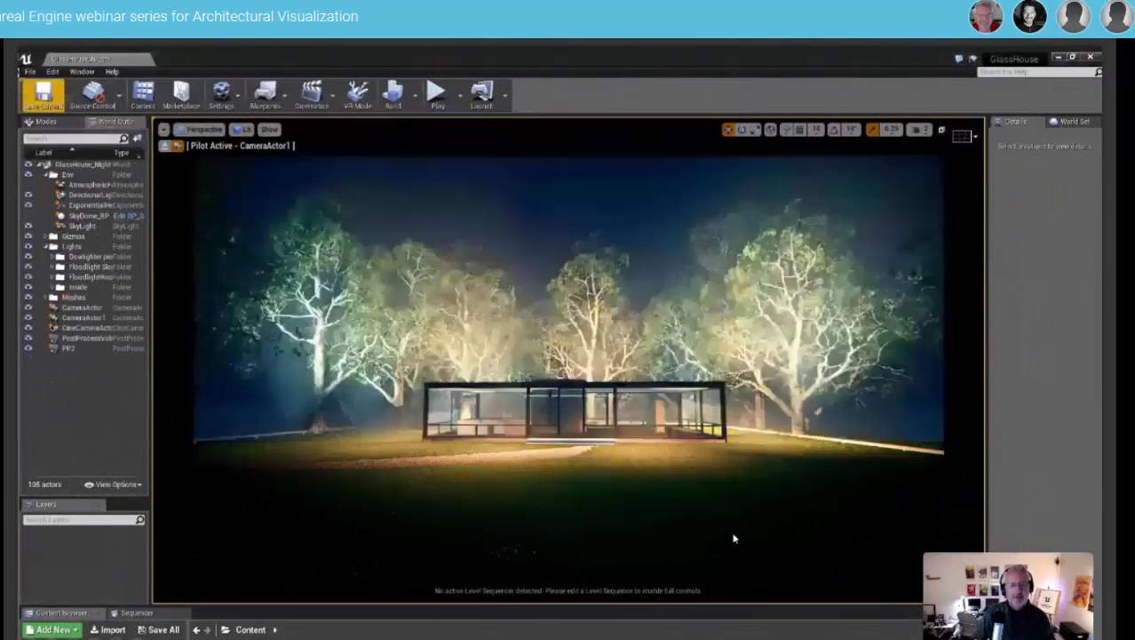
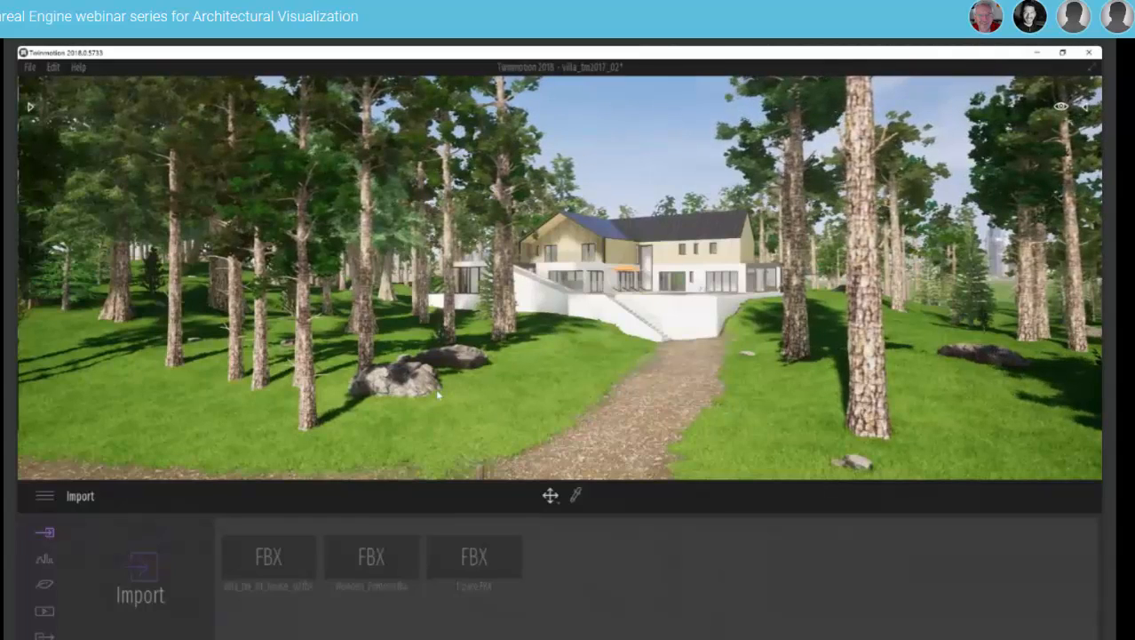
# In Twinmotion, browse through the main sections of the villa project, including Media, and return to Import.
pyautogui.press('s')
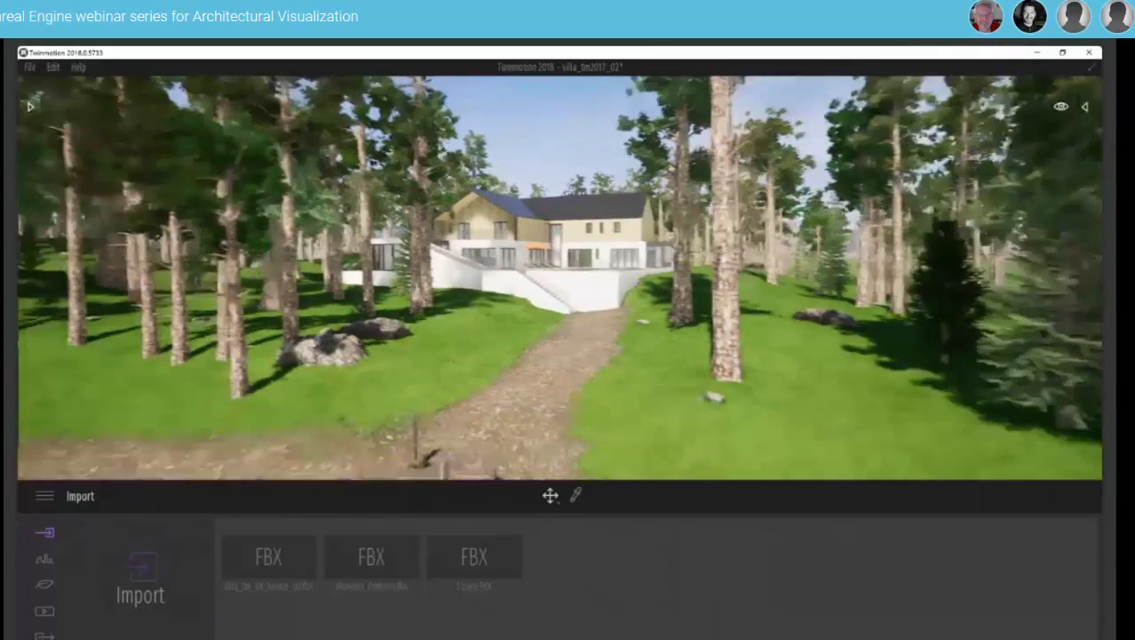
pyautogui.click(45, 559)
pyautogui.click(47, 588)
pyautogui.click(46, 611)
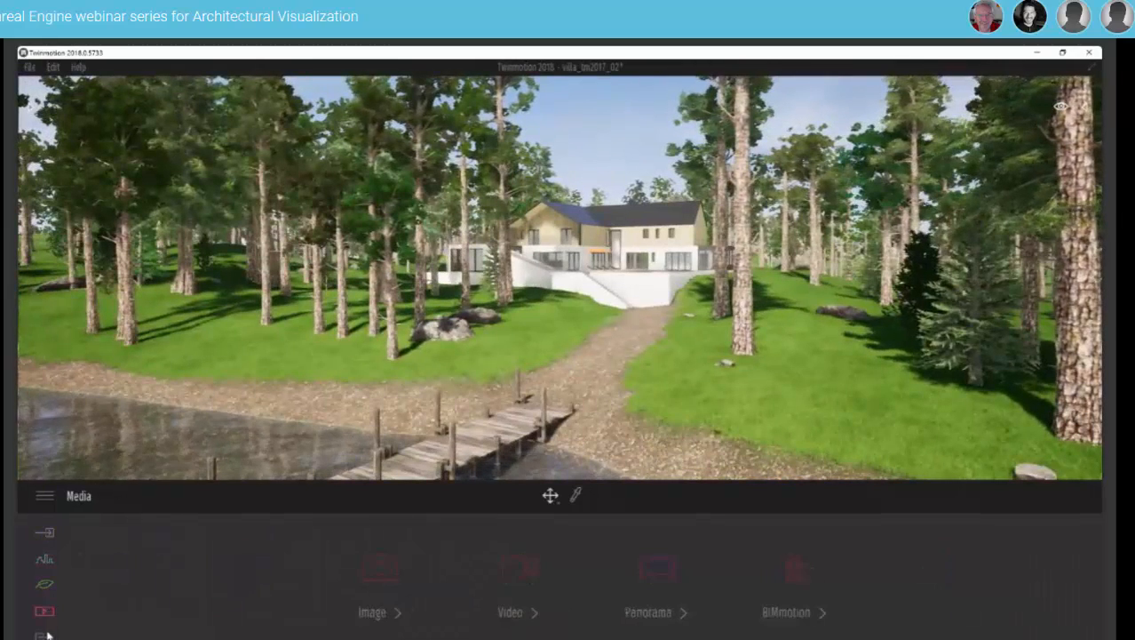
pyautogui.click(46, 635)
pyautogui.click(47, 531)
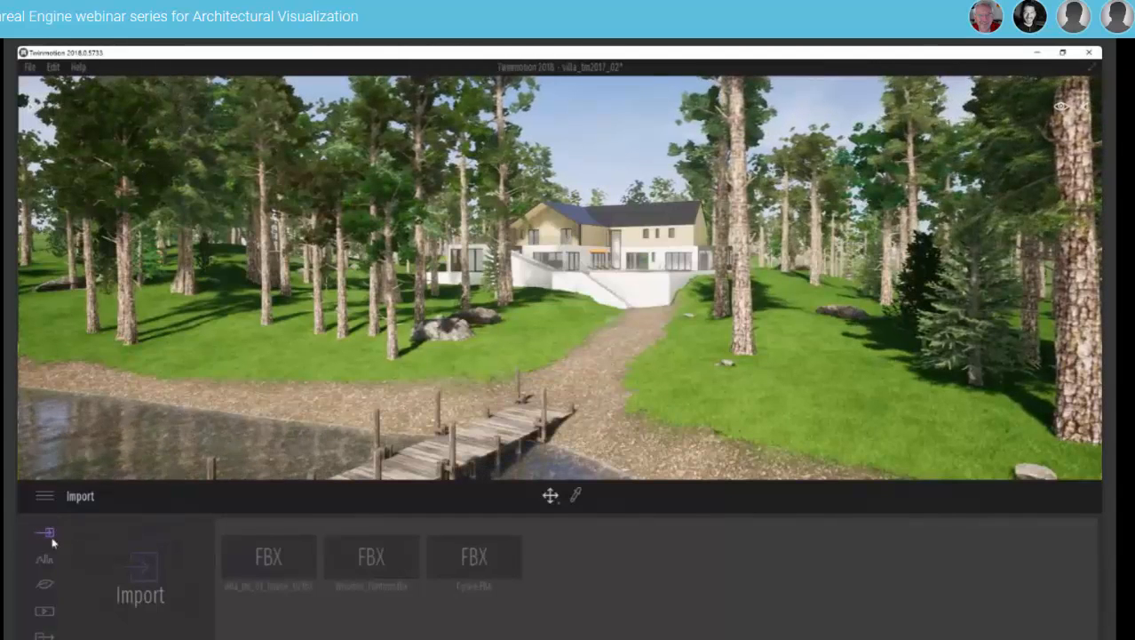
# Browse the Urban, Nature, Media and Export sections and the main application commands, ending in Import.
pyautogui.click(46, 567)
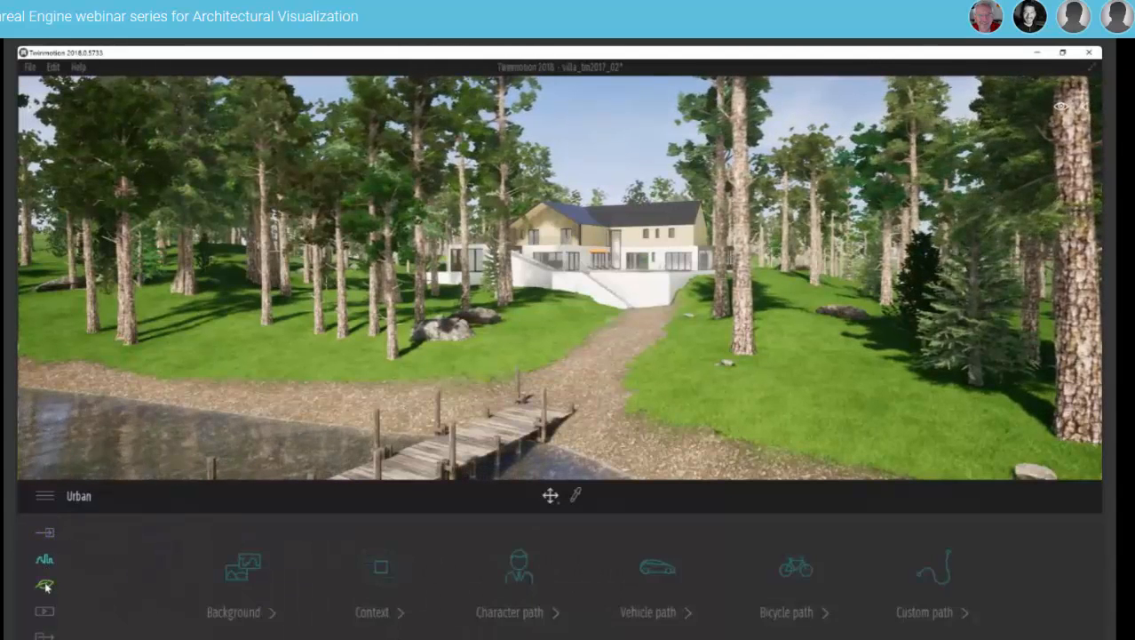
pyautogui.click(45, 583)
pyautogui.click(45, 611)
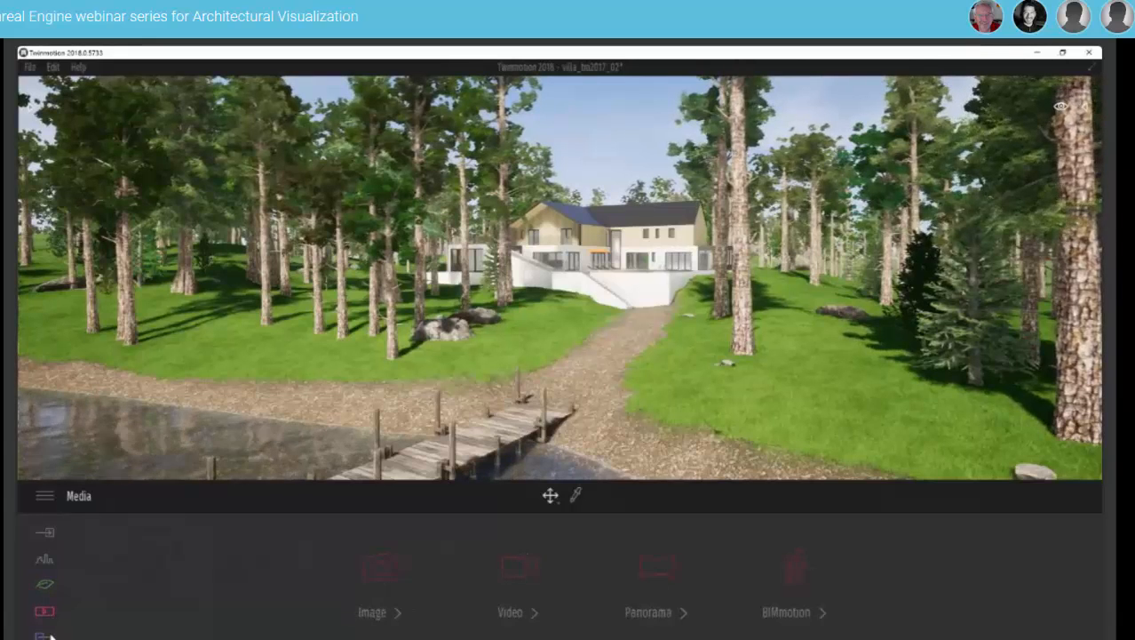
pyautogui.click(46, 635)
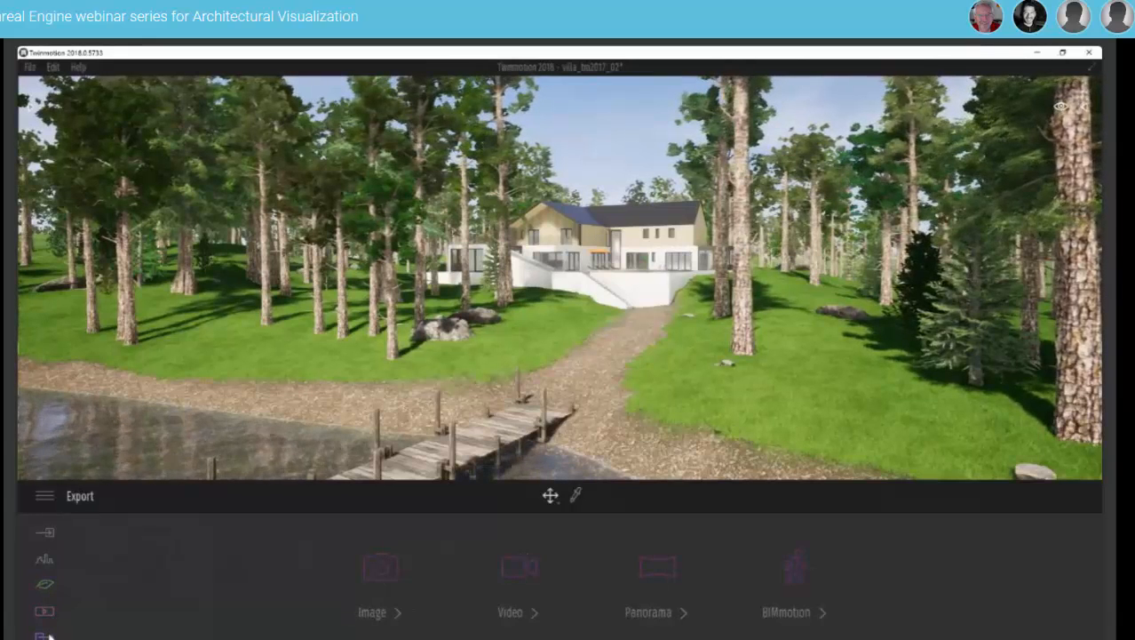
pyautogui.click(44, 496)
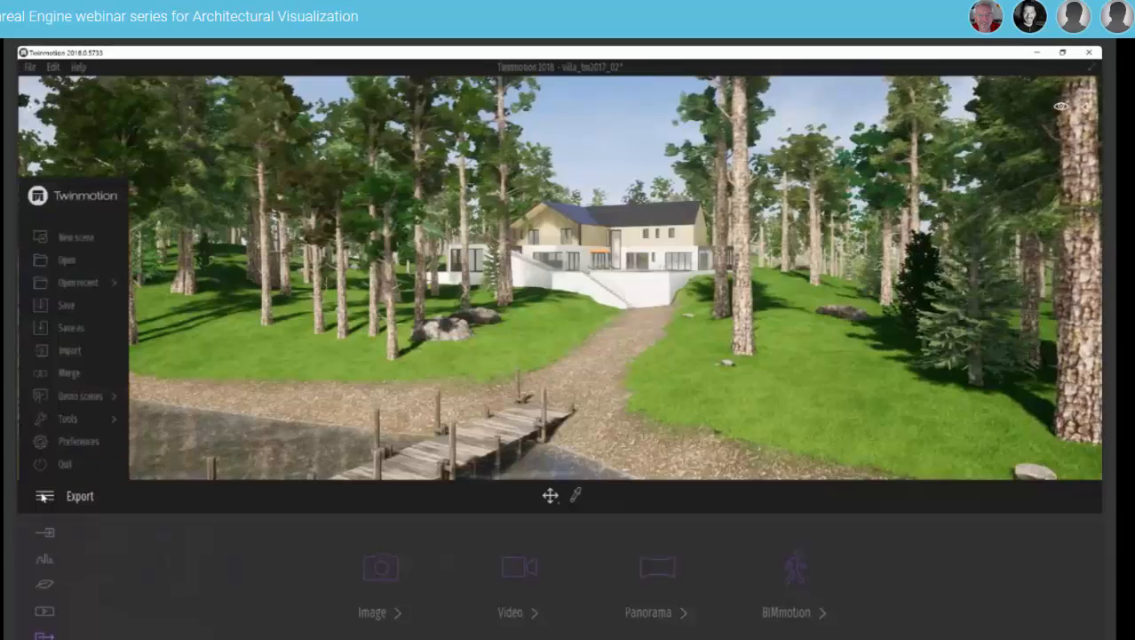
pyautogui.click(72, 351)
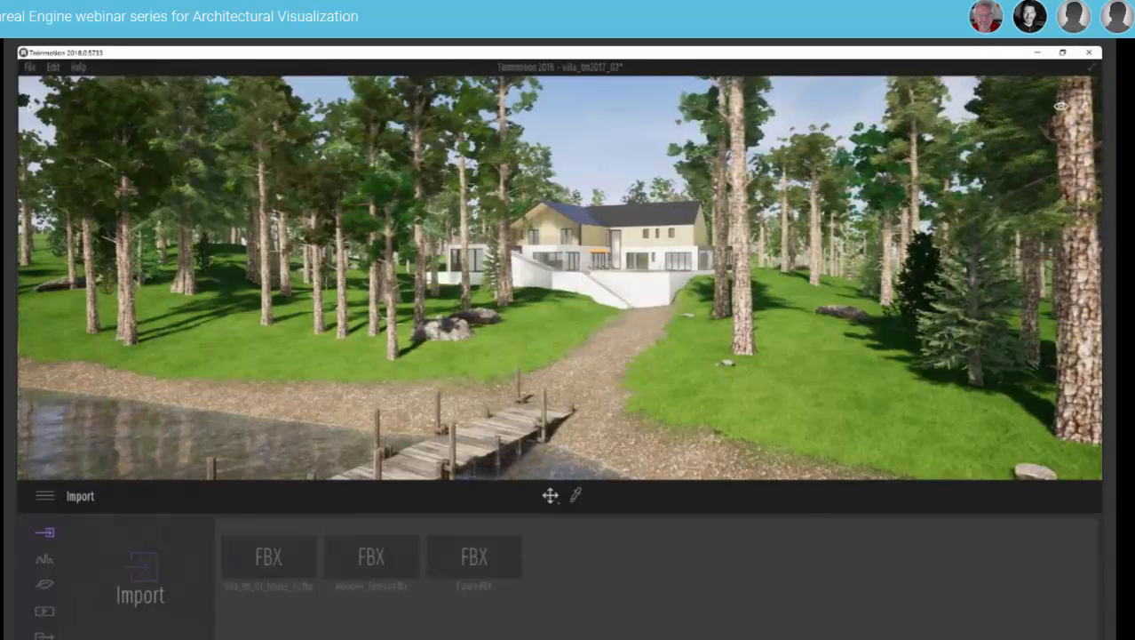
# Fly around the villa to examine its roof, street façade, pool terrace and lakeside path.
pyautogui.press('w')
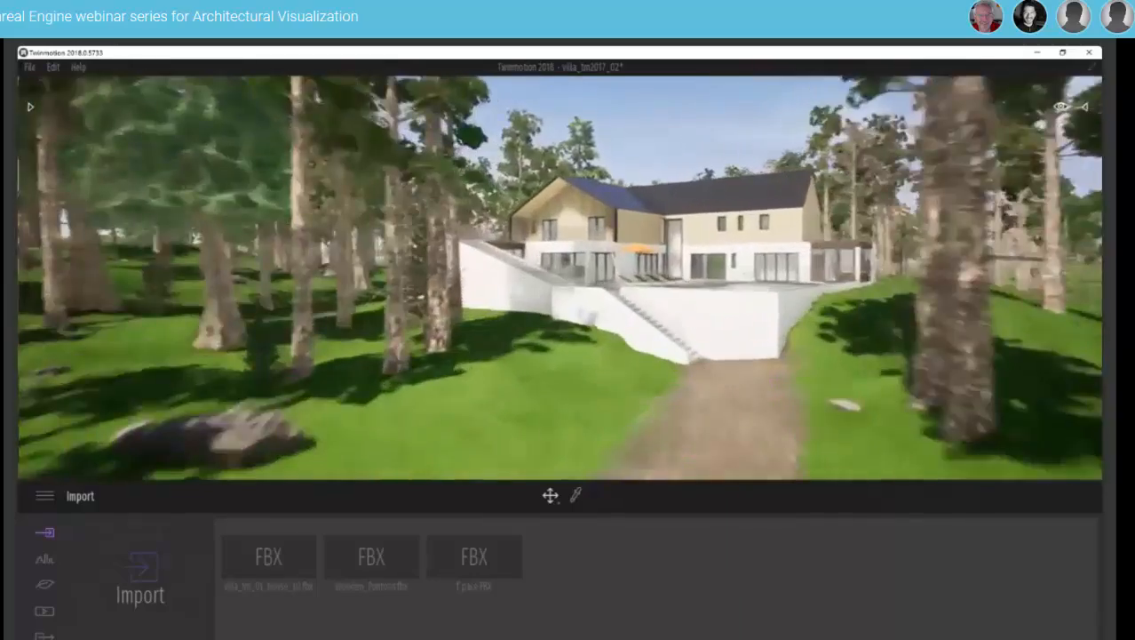
pyautogui.press('w')
pyautogui.press('e')
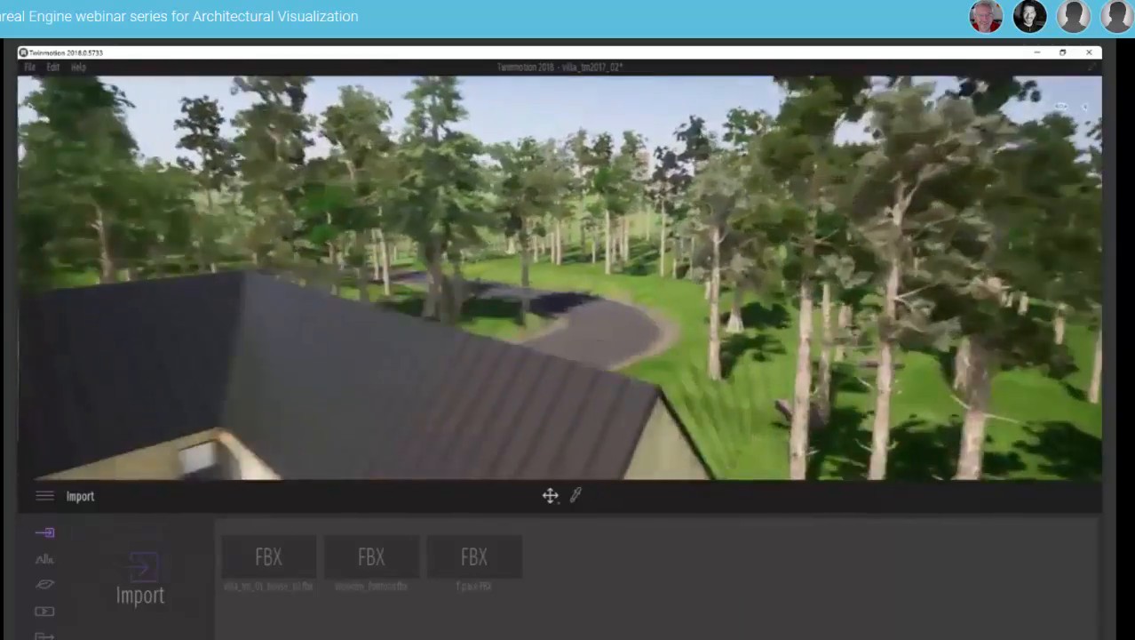
pyautogui.press('w')
pyautogui.press('s')
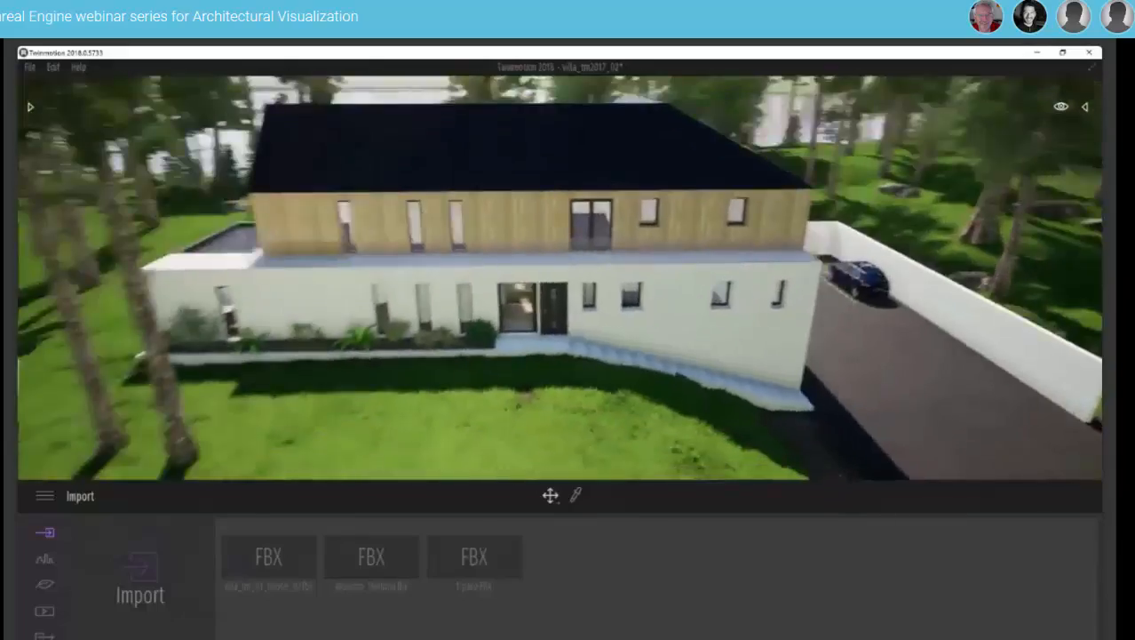
pyautogui.press('s')
pyautogui.press('w')
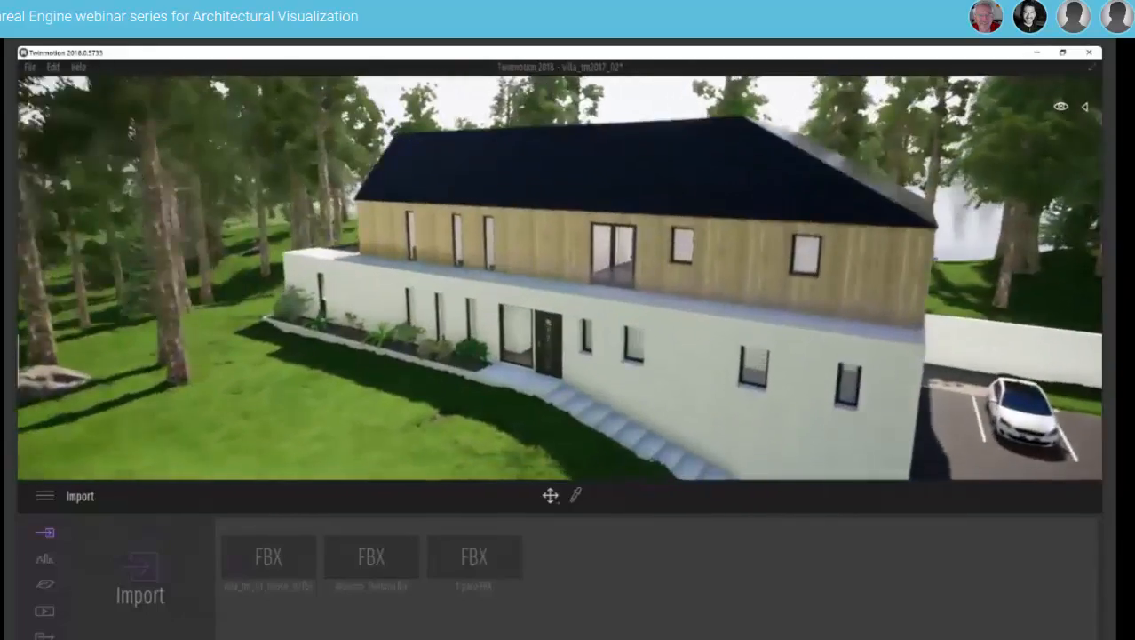
pyautogui.press('w')
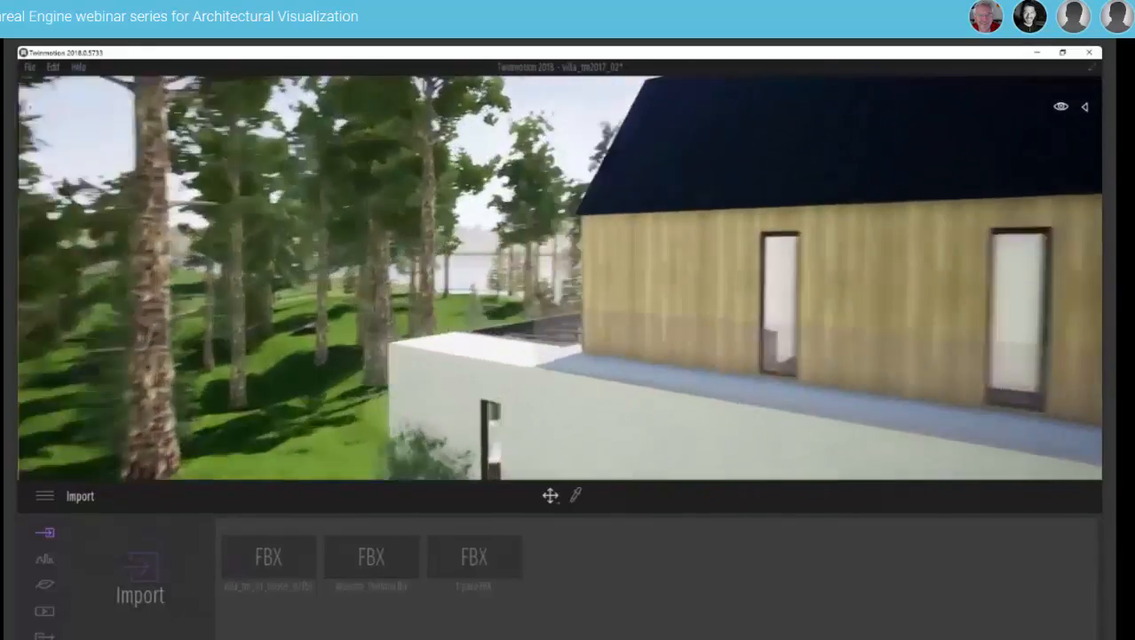
pyautogui.press('w')
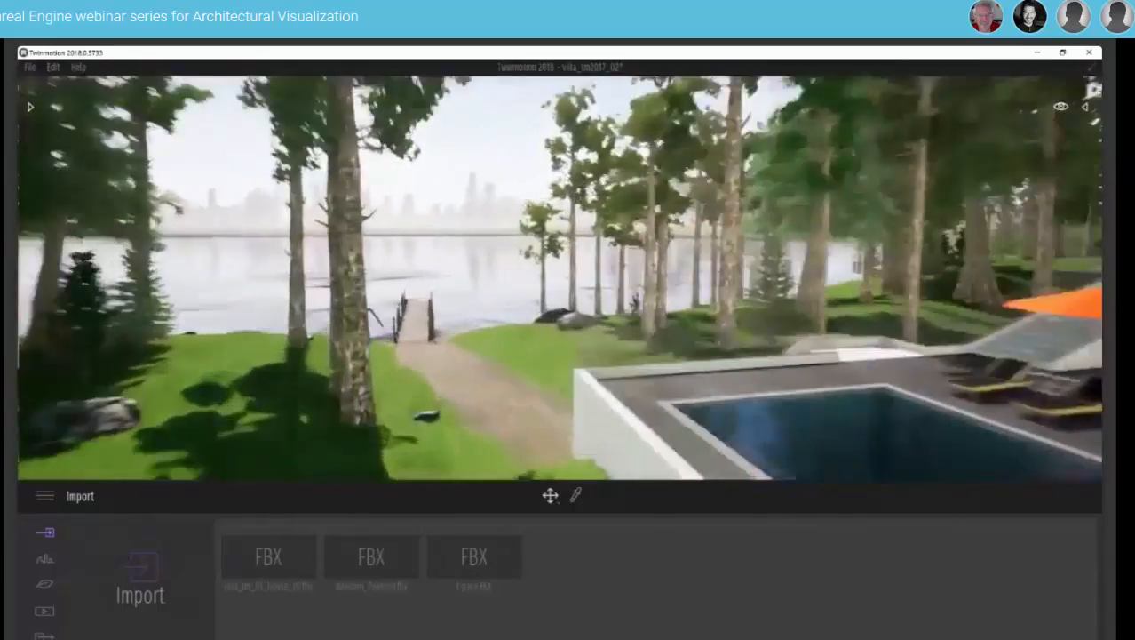
pyautogui.press('w')
pyautogui.press('s')
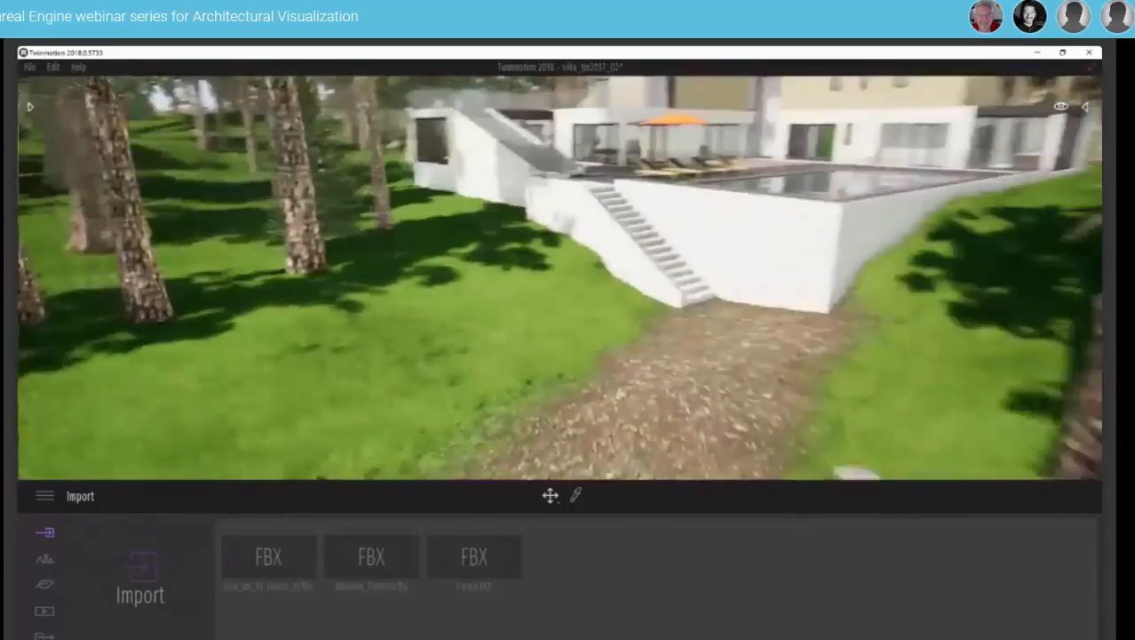
pyautogui.press('s')
# Examine the tree assets and the Grass and flowers assets in the vegetation library, then close the library.
pyautogui.click(45, 583)
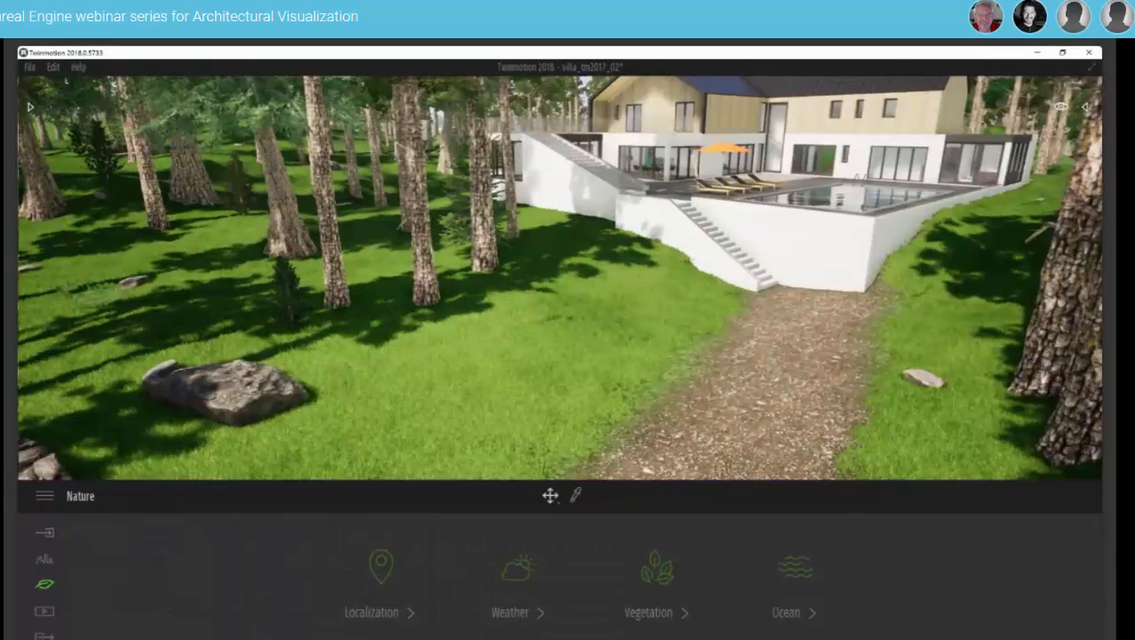
pyautogui.click(649, 568)
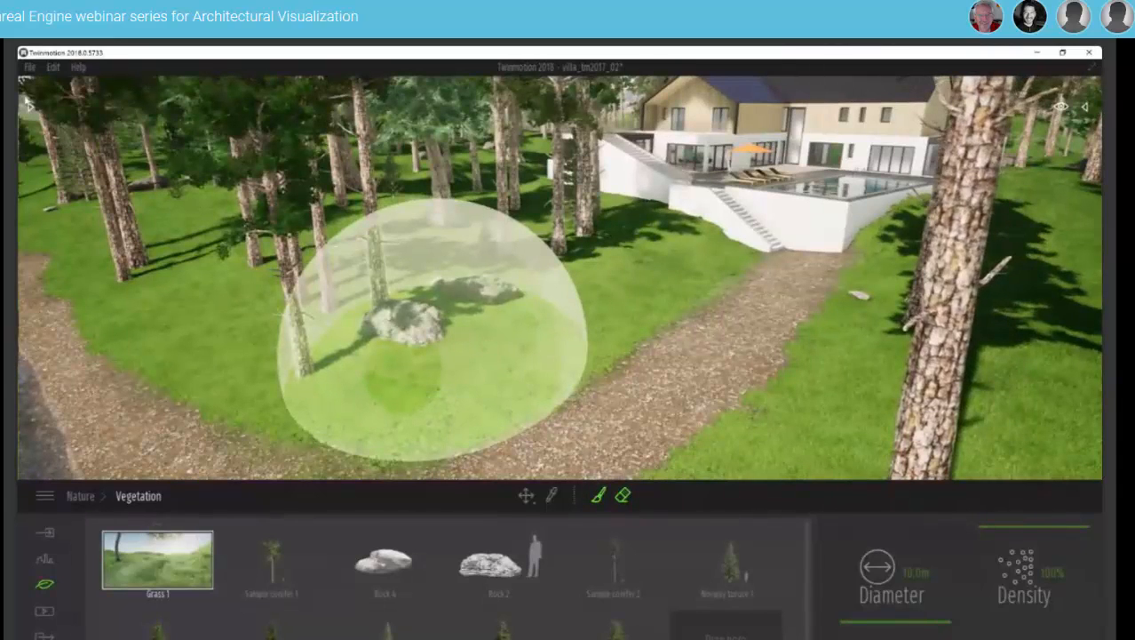
pyautogui.click(28, 105)
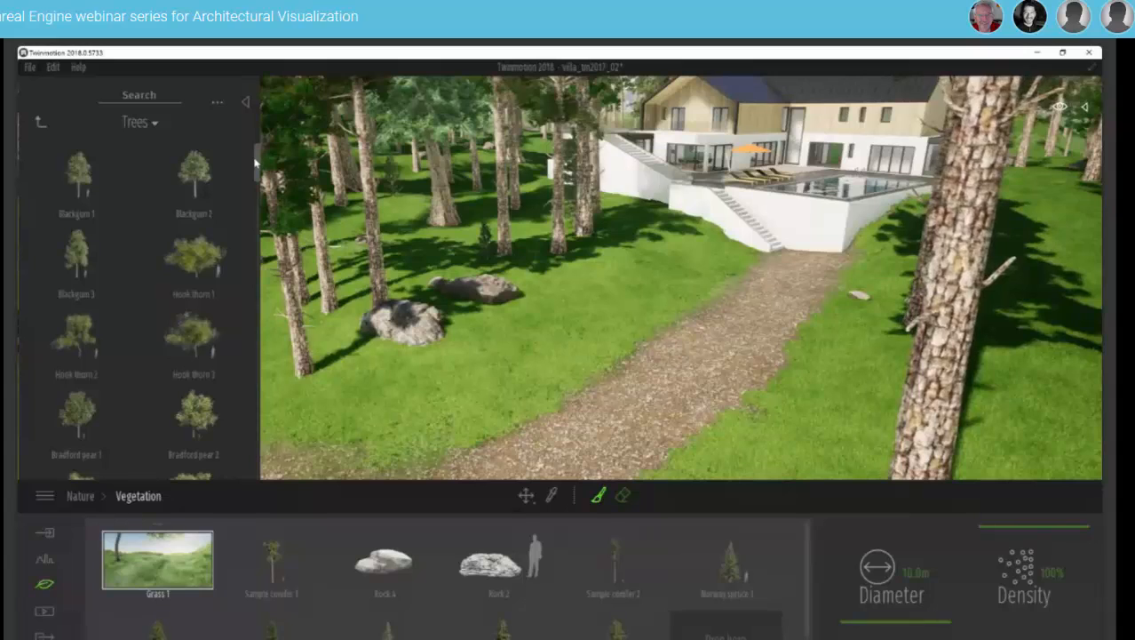
pyautogui.moveTo(252, 197); pyautogui.dragTo(260, 388)
pyautogui.scroll(10, 133, 266)
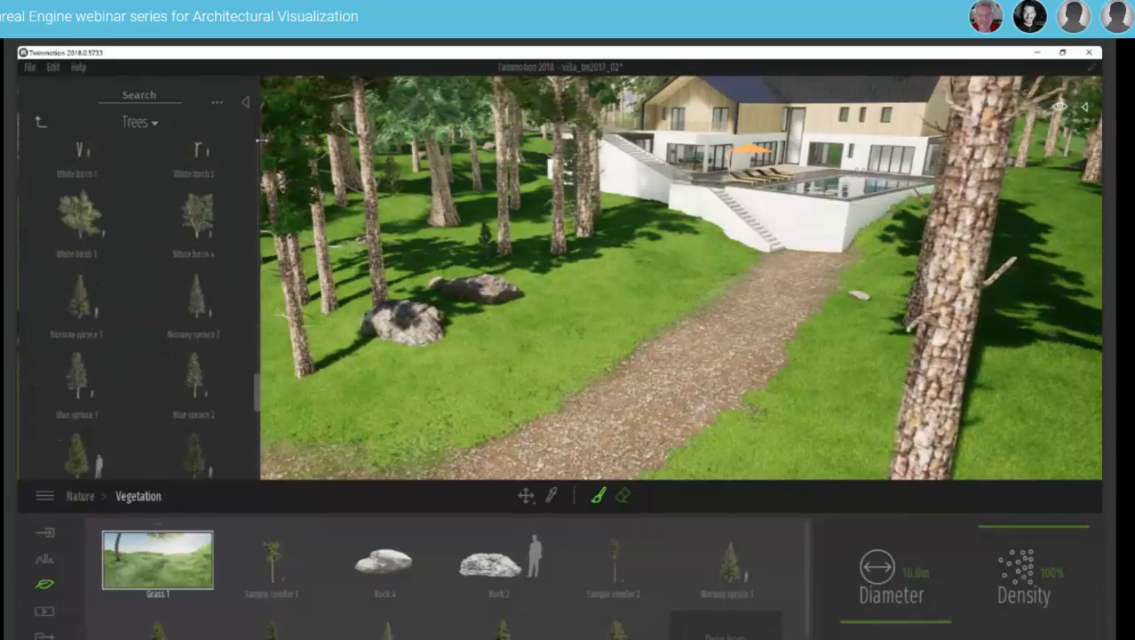
pyautogui.click(37, 123)
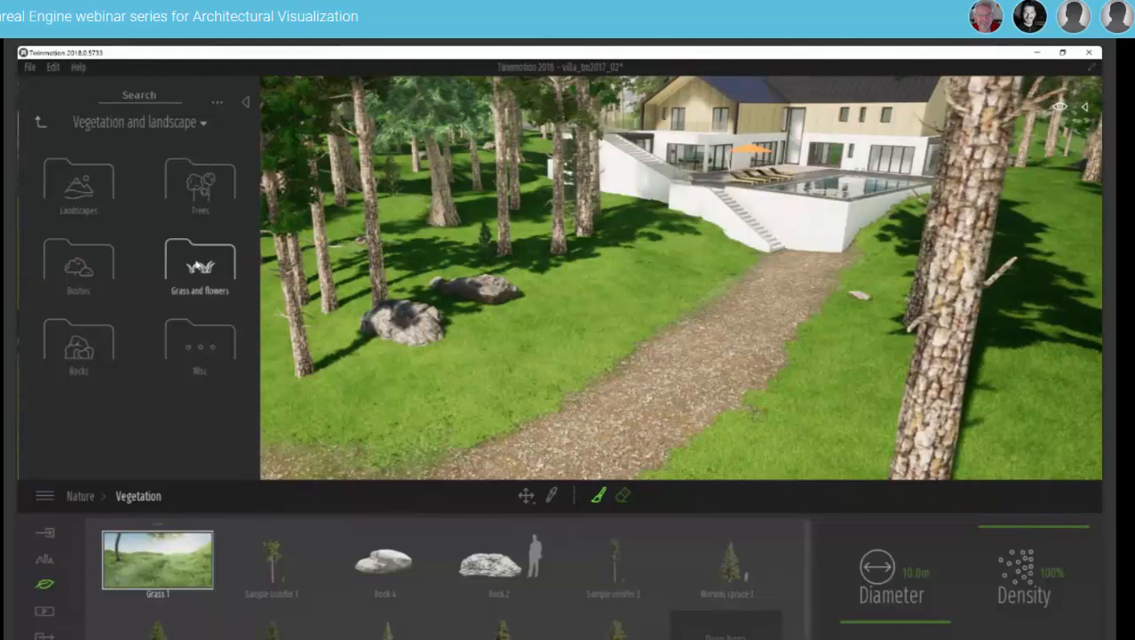
pyautogui.click(200, 266)
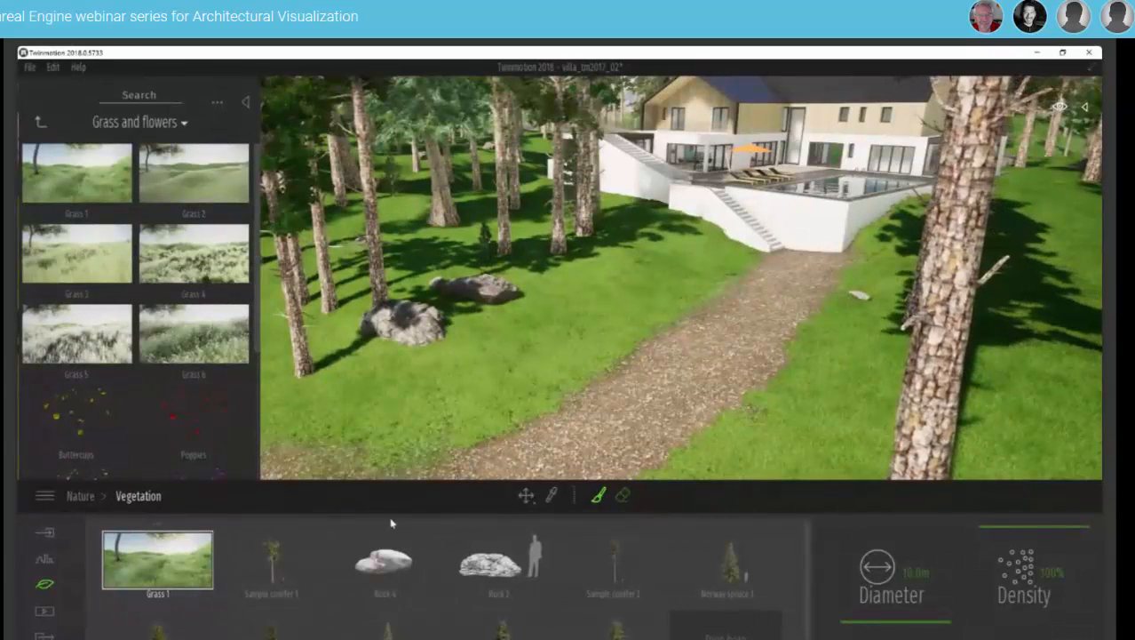
pyautogui.click(246, 104)
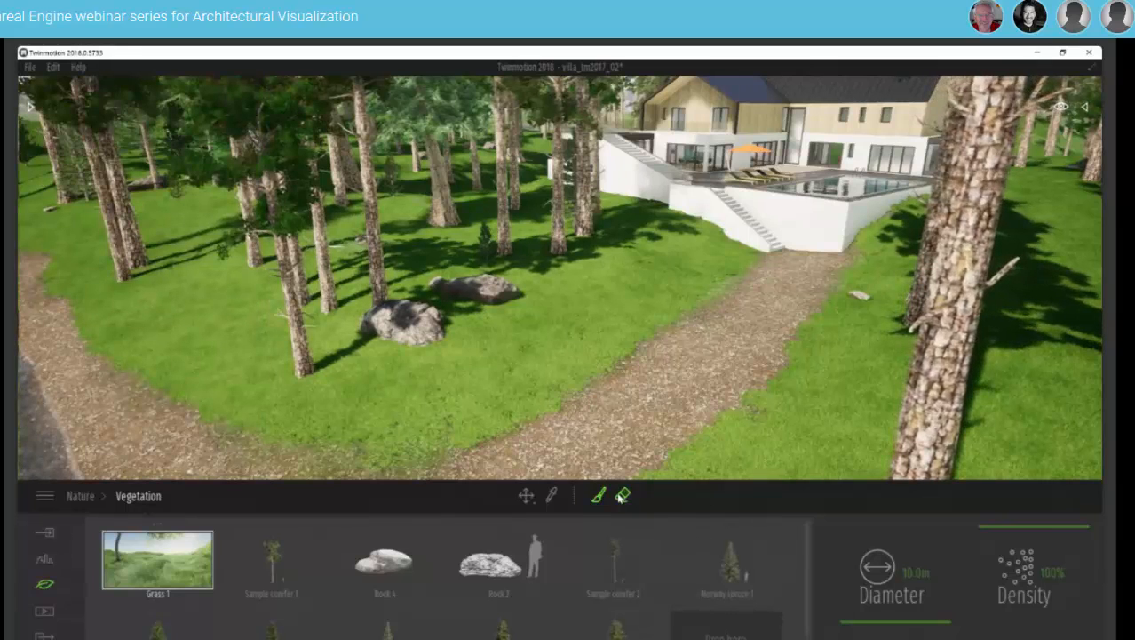
# Try painting Grass 1 over the path and villa with a 10 m brush at 100% density, and undo the strokes.
pyautogui.click(622, 495)
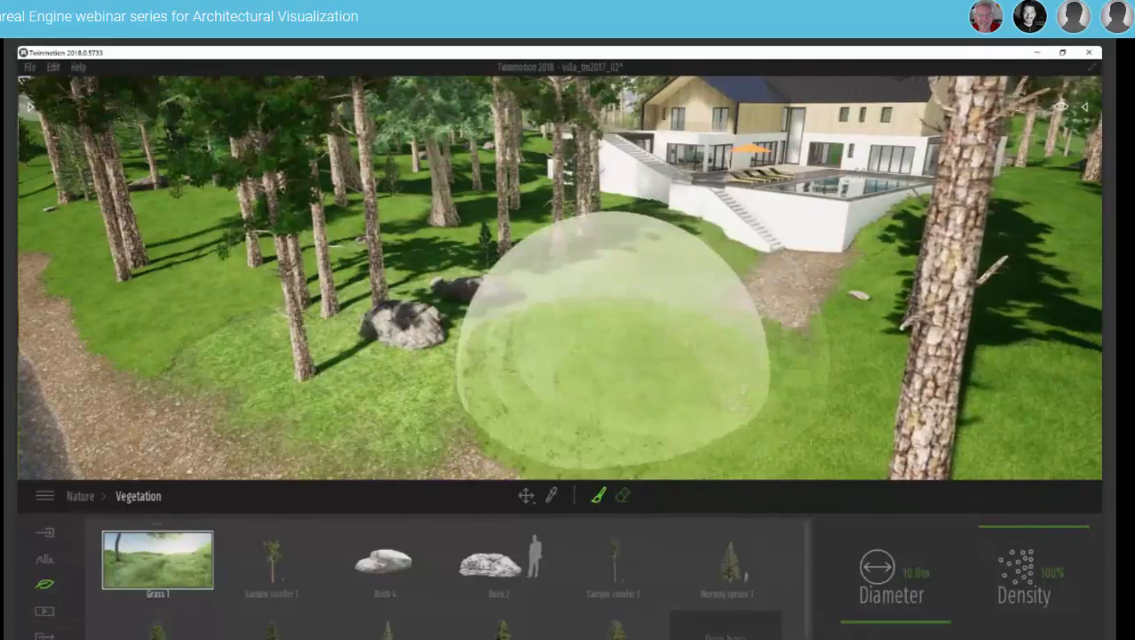
pyautogui.moveTo(311, 418)
pyautogui.mouseDown()
pyautogui.moveTo(89, 311)
pyautogui.moveTo(178, 279)
pyautogui.moveTo(801, 216)
pyautogui.moveTo(813, 168)
pyautogui.moveTo(849, 142)
pyautogui.moveTo(715, 174)
pyautogui.mouseUp()
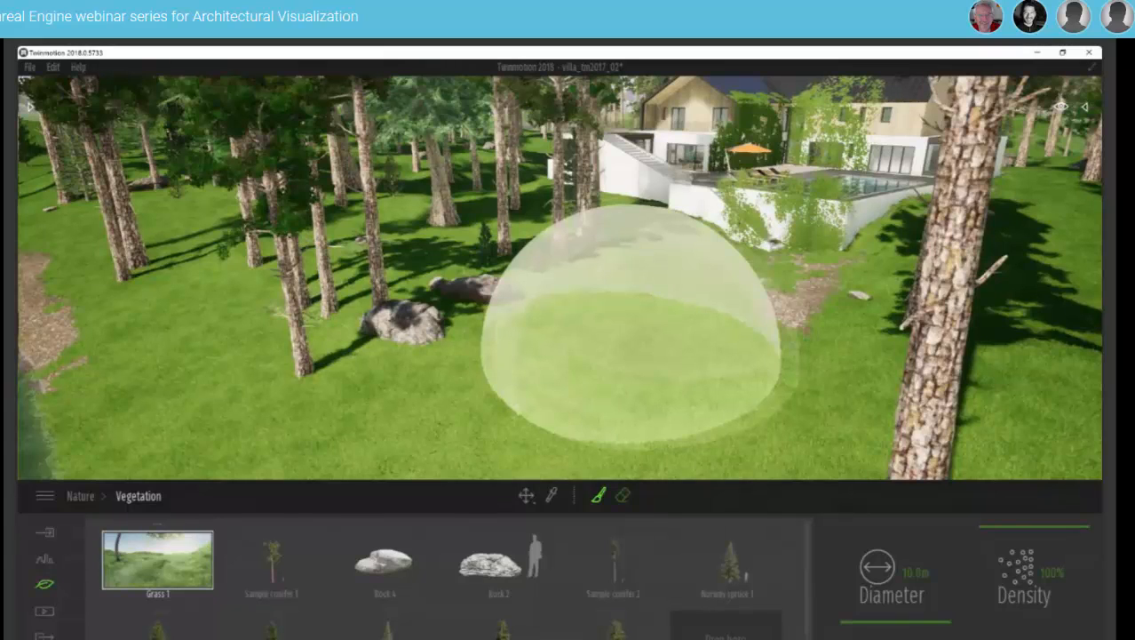
pyautogui.hotkey('ctrl', 'z')
pyautogui.moveTo(631, 355)
pyautogui.mouseDown(button='right')
pyautogui.moveTo(682, 297)
pyautogui.moveTo(622, 195)
pyautogui.mouseUp(button='right')
pyautogui.press('Escape')
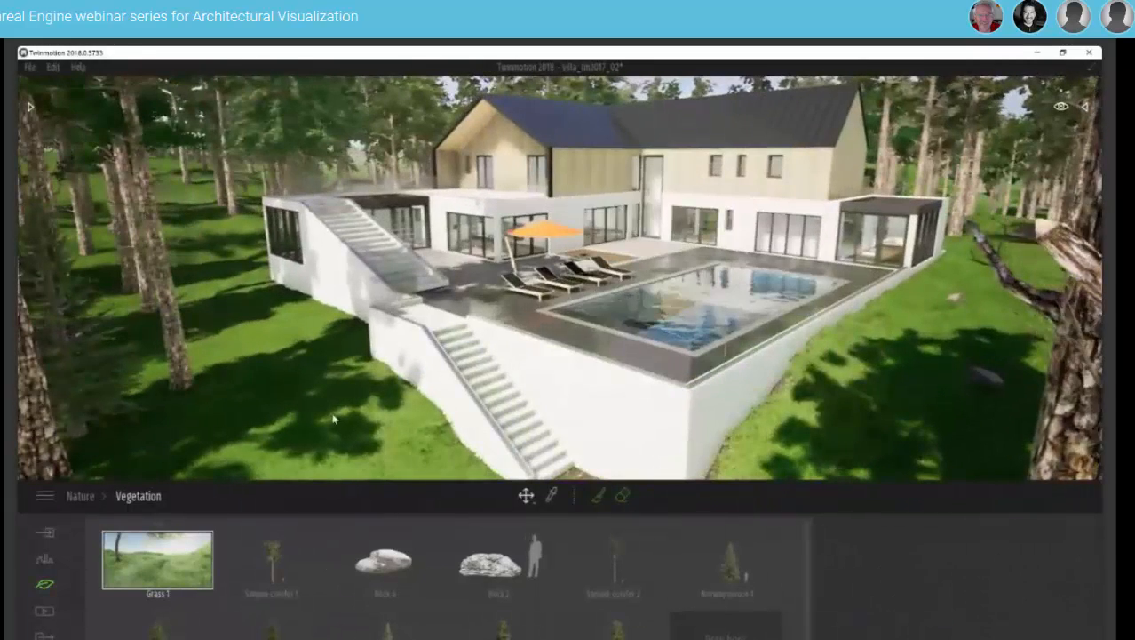
# Set the weather to rain and view the wet terrace and pool from several angles.
pyautogui.click(45, 584)
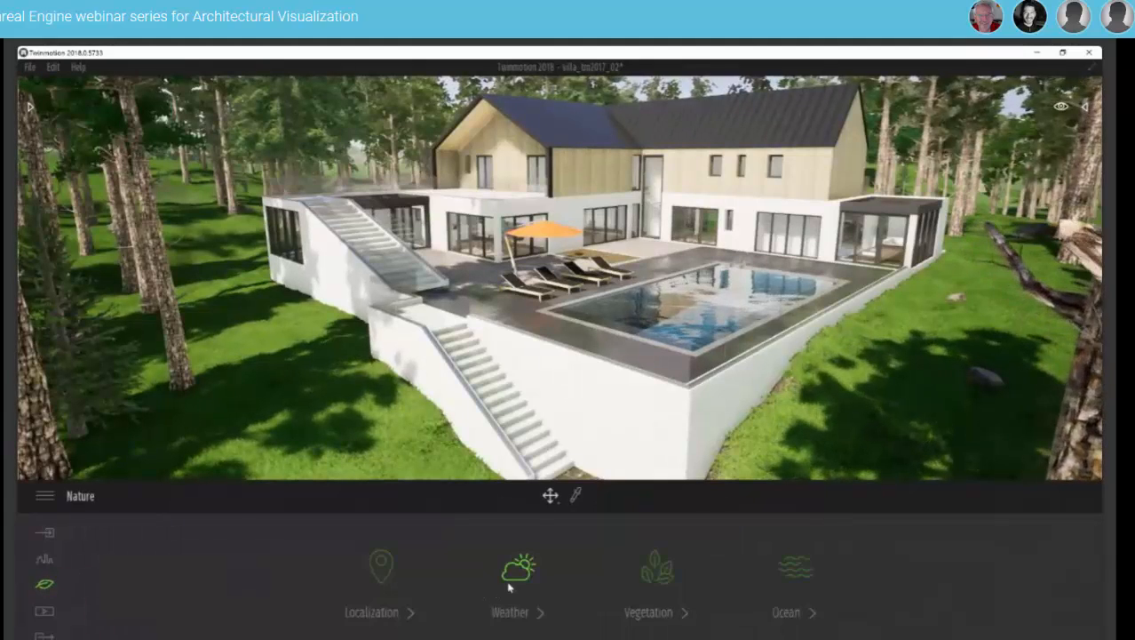
pyautogui.click(515, 567)
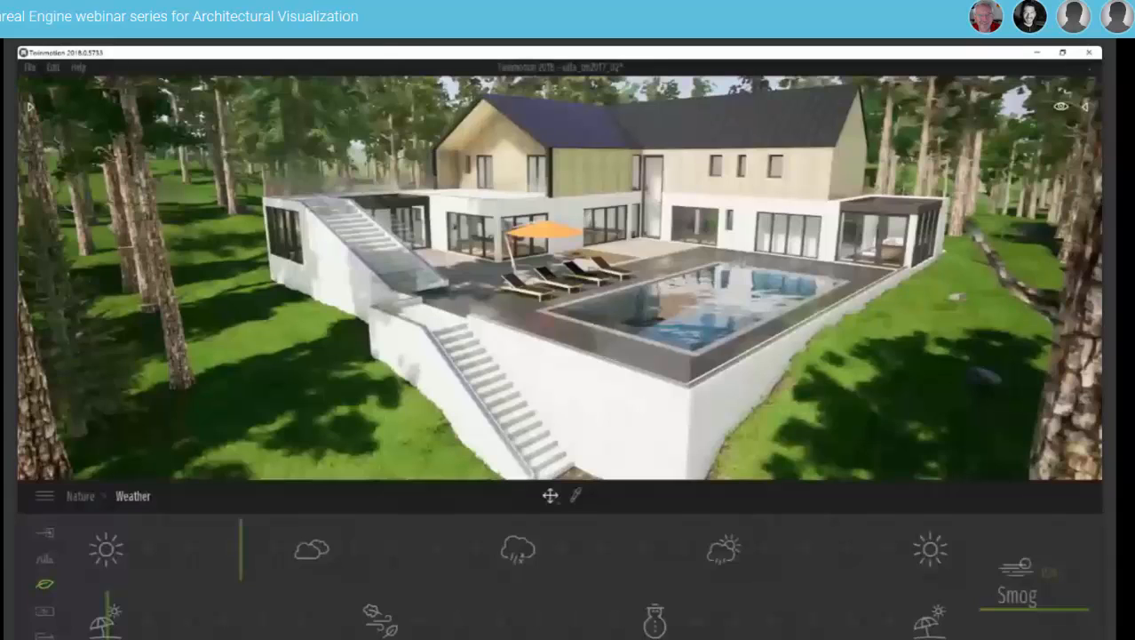
pyautogui.scroll(5, 532, 376)
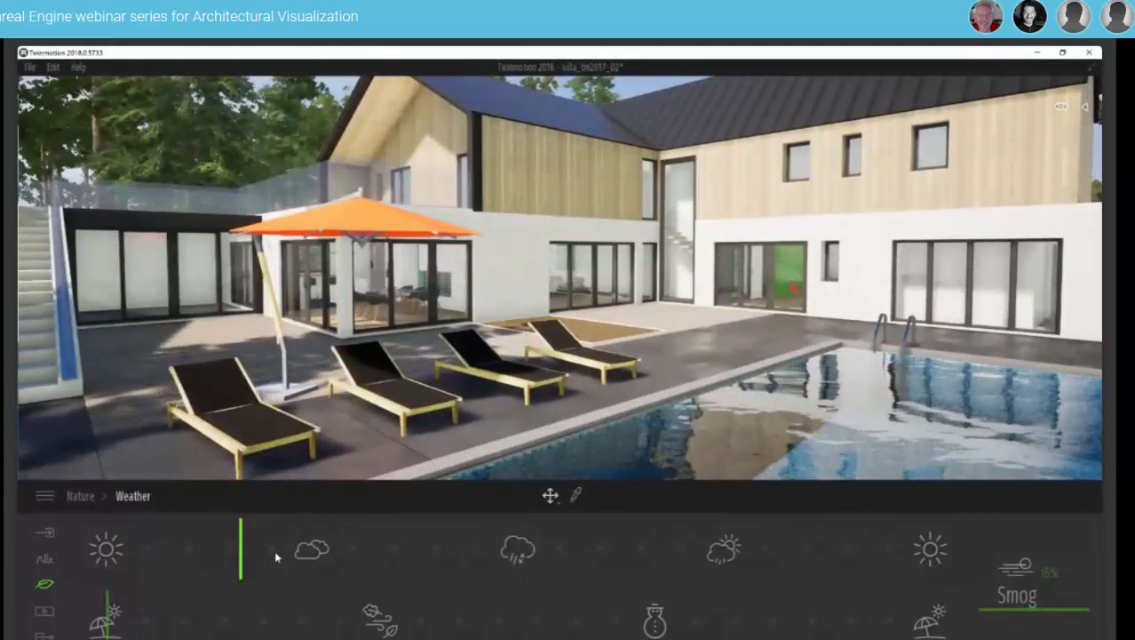
pyautogui.click(518, 542)
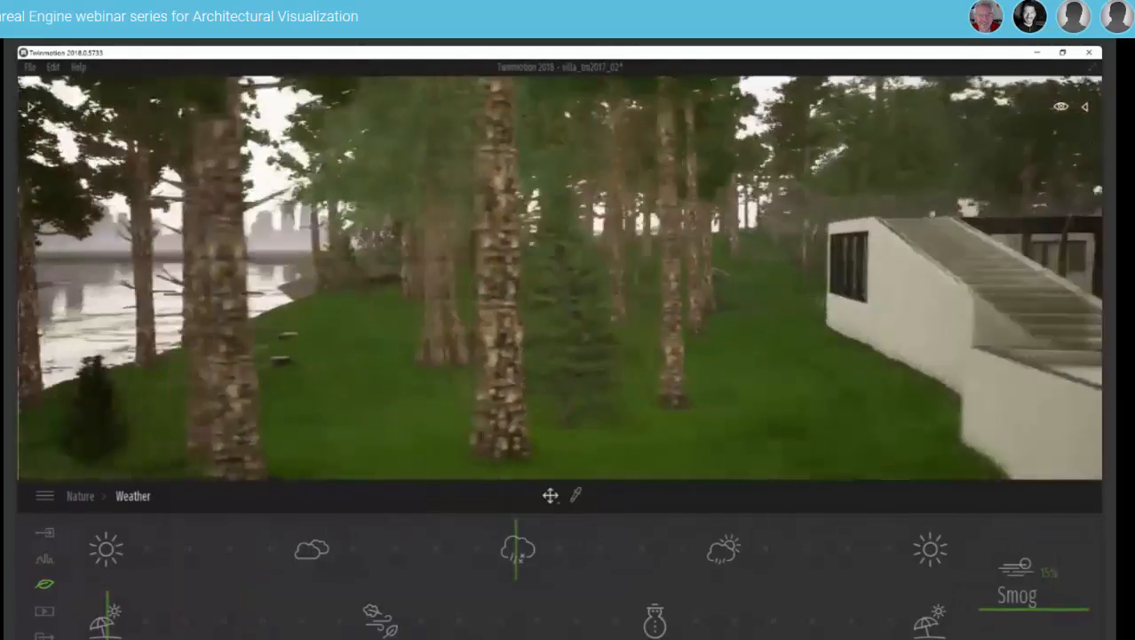
pyautogui.moveTo(560, 277); pyautogui.dragTo(293, 289, button='right')
pyautogui.press('w')
pyautogui.press('w')
pyautogui.press('w')
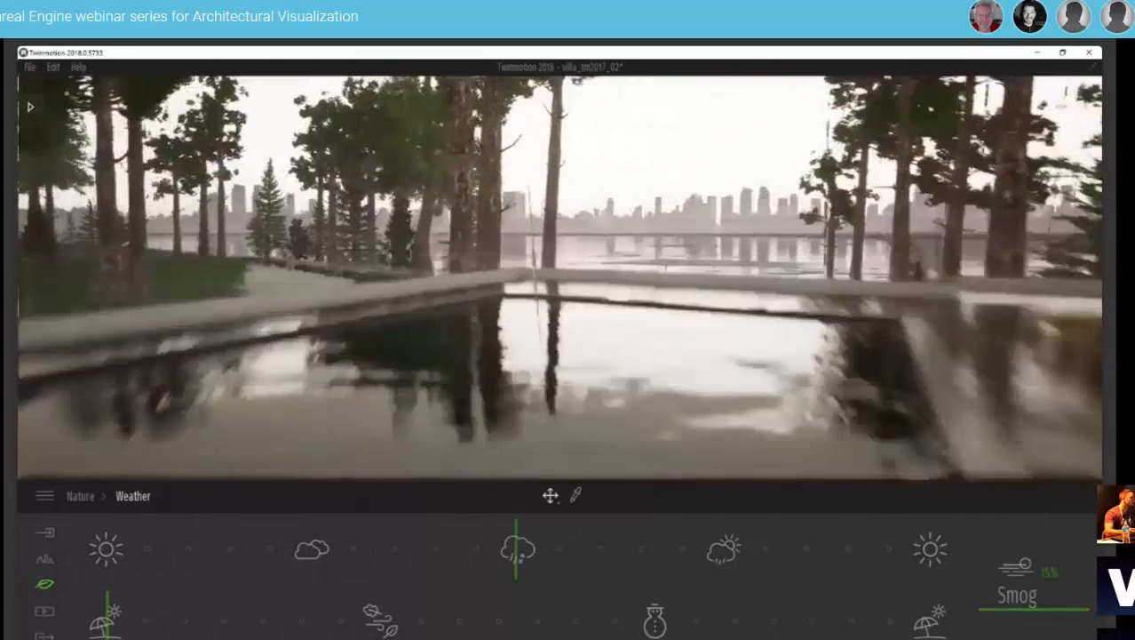
pyautogui.press('w')
pyautogui.moveTo(560, 278); pyautogui.dragTo(755, 284, button='right')
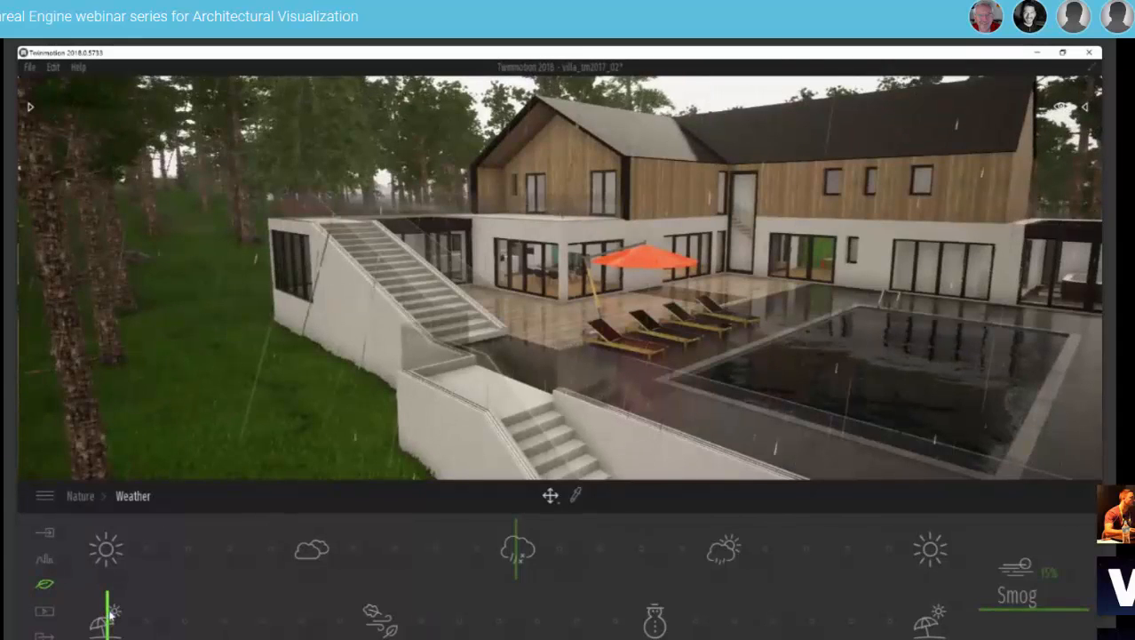
# Run the season through autumn and snowy winter, ending slightly past summer.
pyautogui.moveTo(221, 622); pyautogui.dragTo(384, 617)
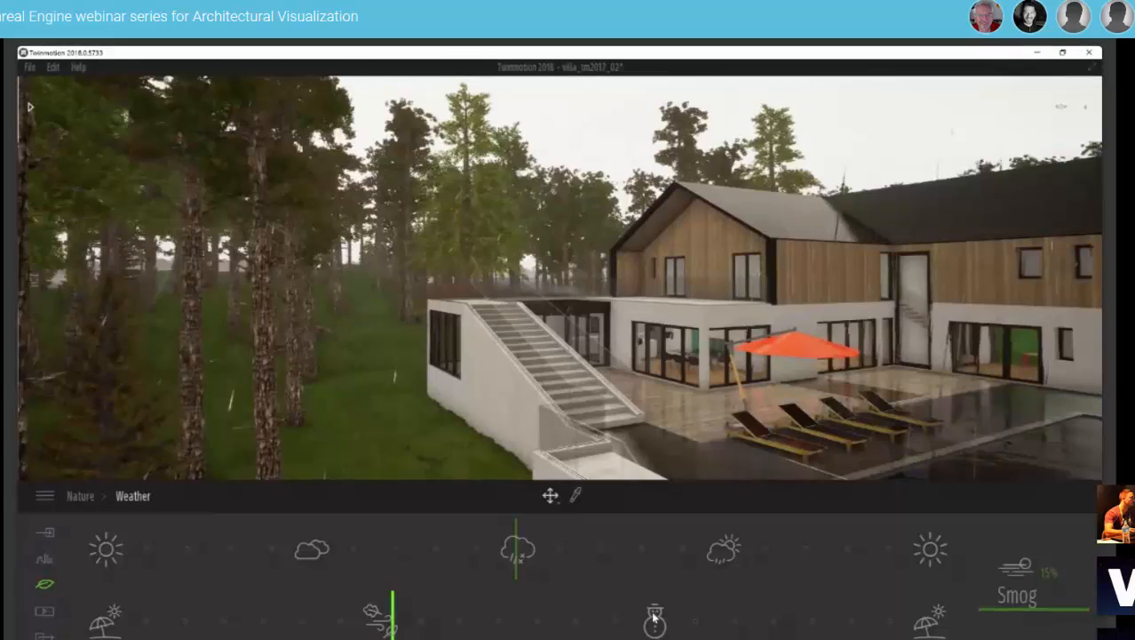
pyautogui.click(655, 617)
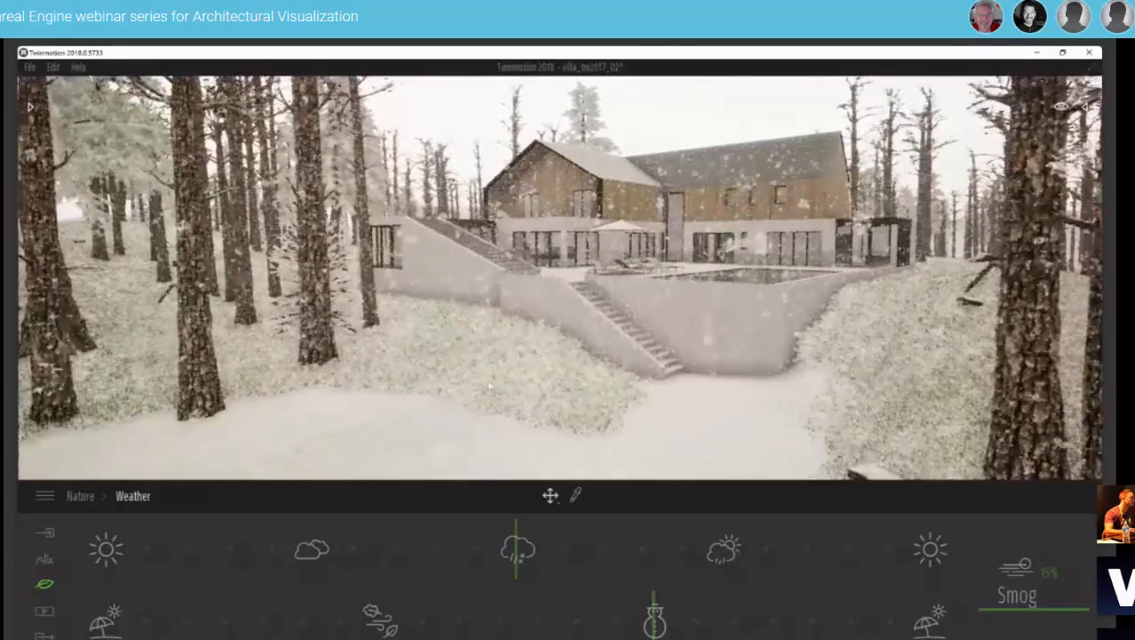
pyautogui.click(215, 617)
pyautogui.click(165, 617)
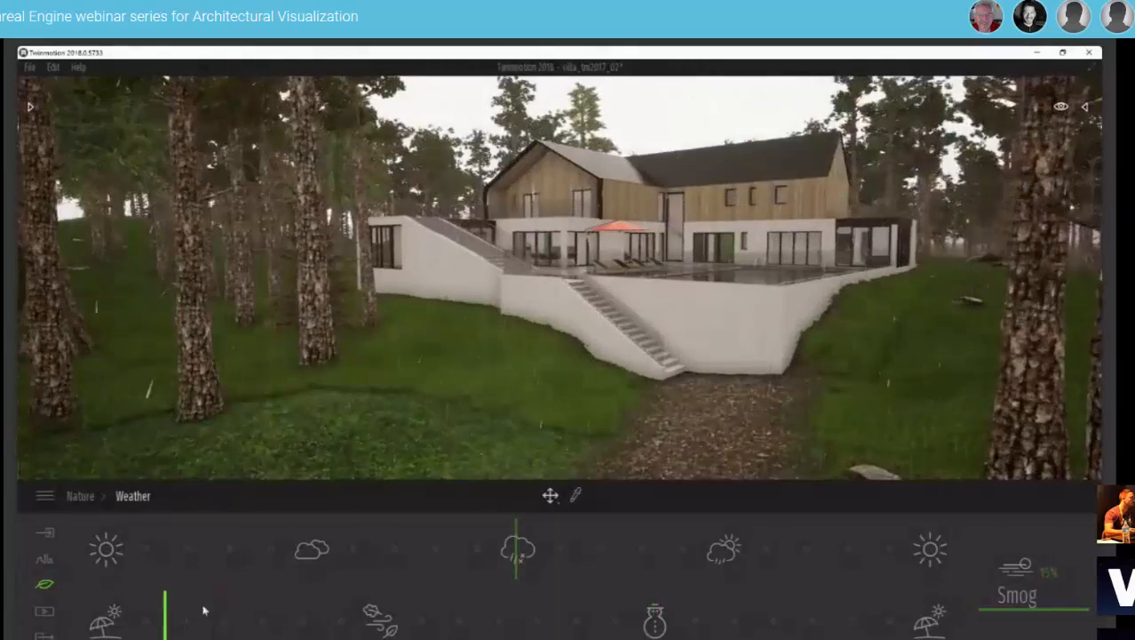
# Raise the smog to around the middle of its range and return to the Nature options.
pyautogui.moveTo(991, 609); pyautogui.dragTo(990, 529)
pyautogui.moveTo(991, 564); pyautogui.dragTo(990, 572)
pyautogui.click(44, 585)
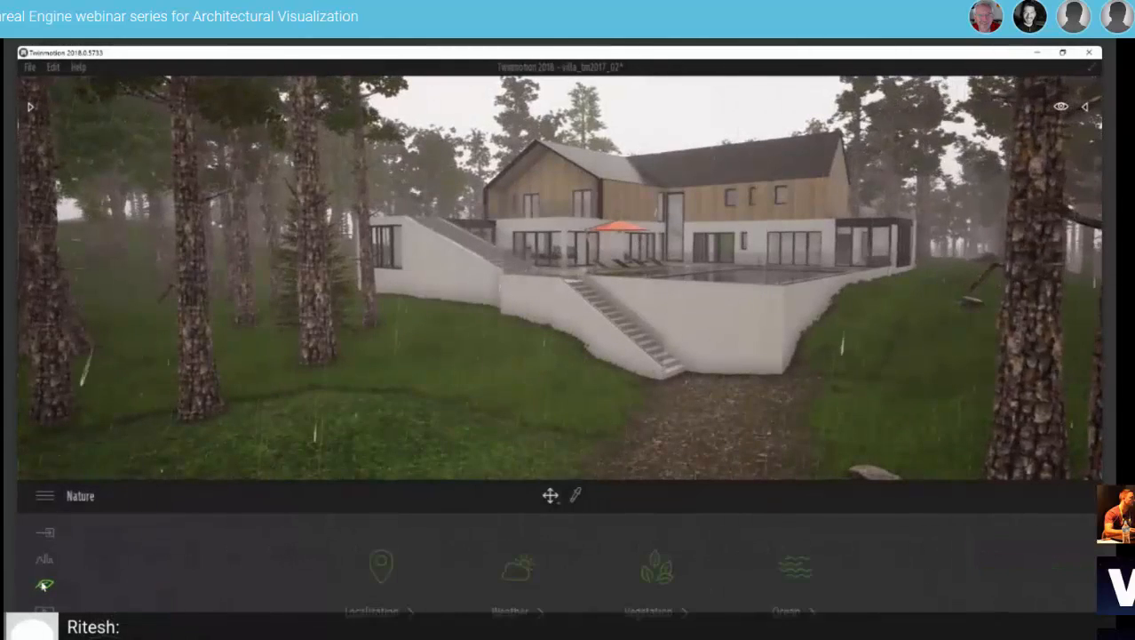
# With the lake and jetty in view, set the weather between sunny and cloudy.
pyautogui.moveTo(568, 276); pyautogui.dragTo(439, 284, button='right')
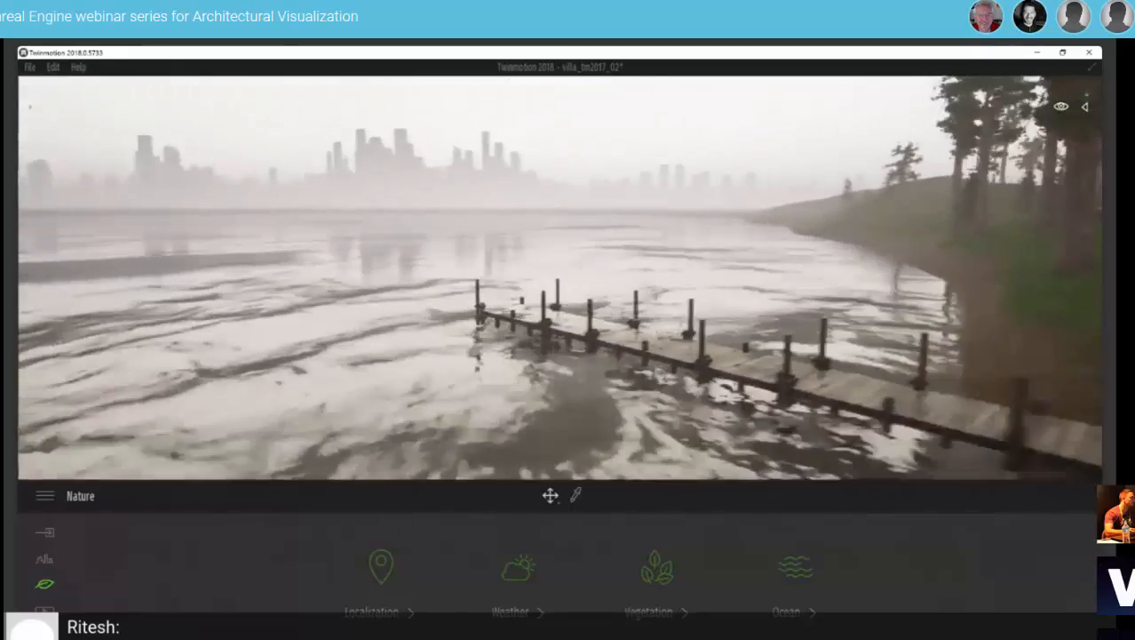
pyautogui.click(477, 570)
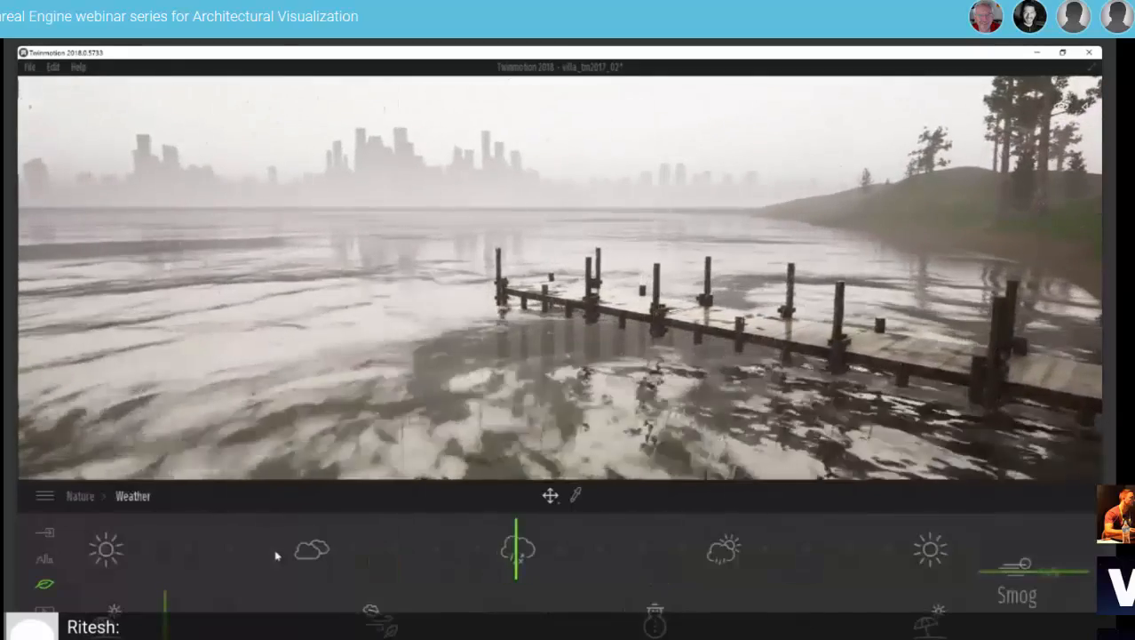
pyautogui.click(247, 545)
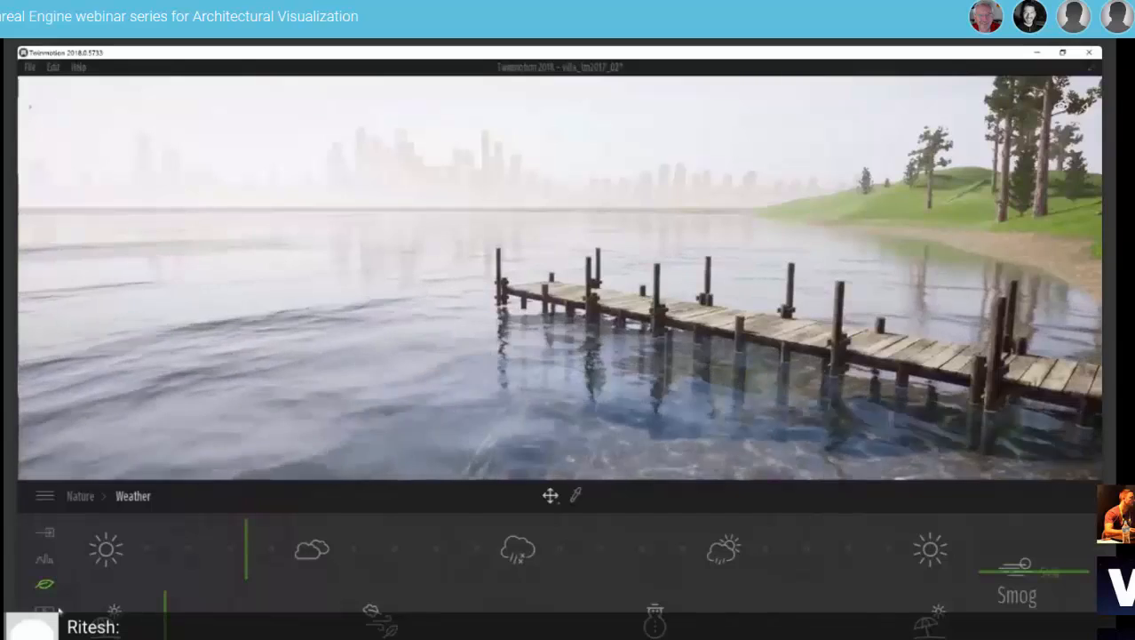
# In the Ocean settings, try the Atlantic ocean, Tropical sea, Rapids river and Muddy river aspects, ending with Tropical river.
pyautogui.click(45, 583)
pyautogui.click(794, 569)
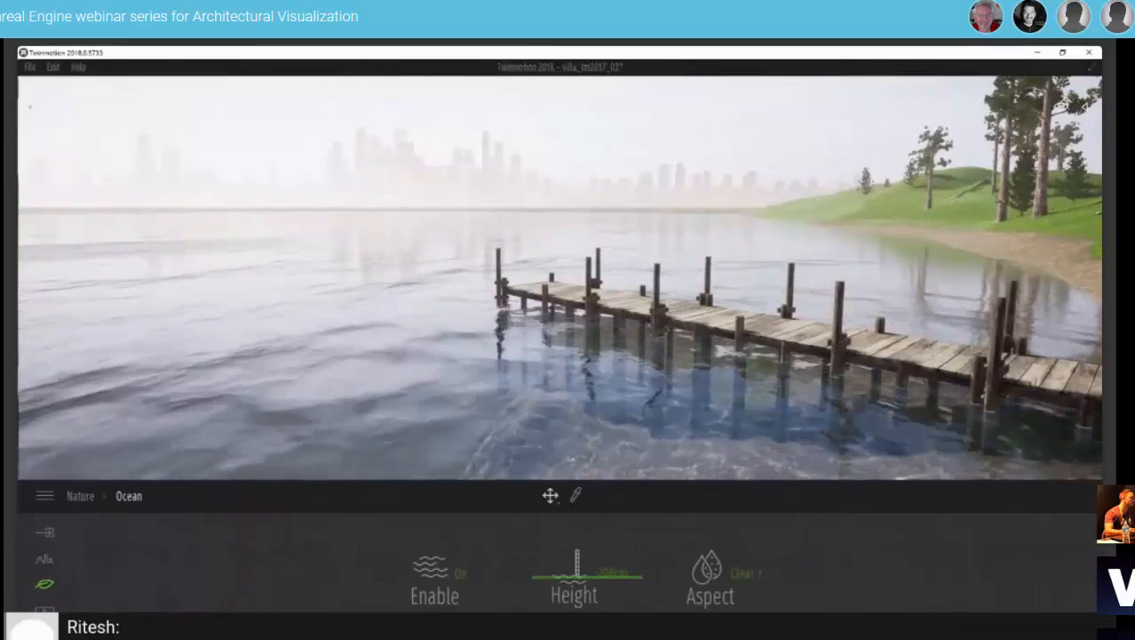
pyautogui.moveTo(560, 277); pyautogui.dragTo(528, 276, button='right')
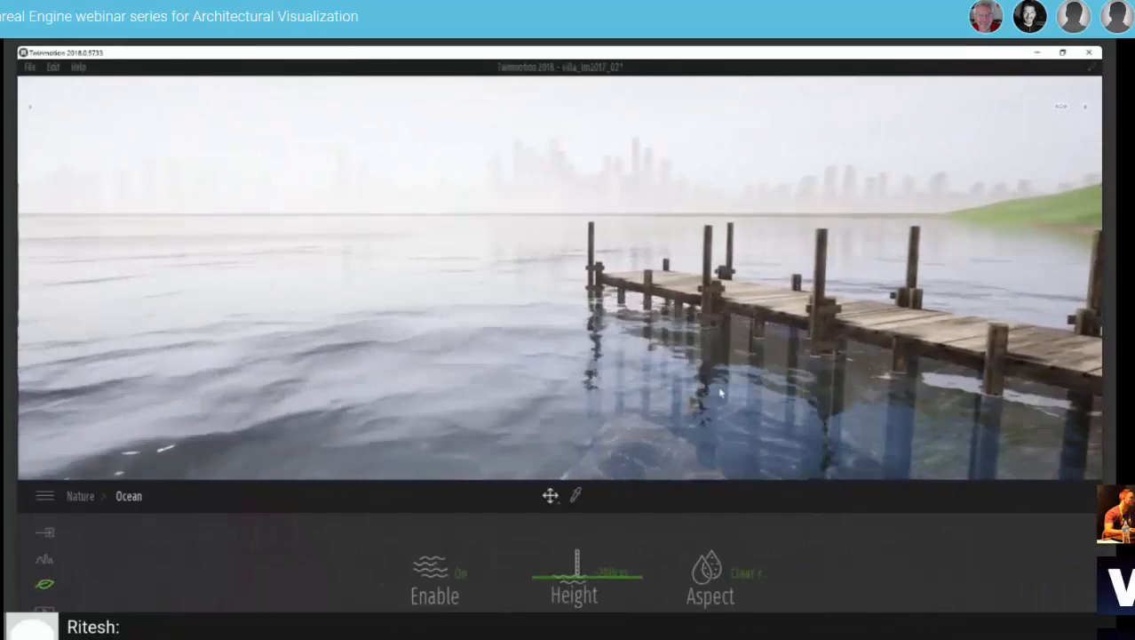
pyautogui.click(742, 586)
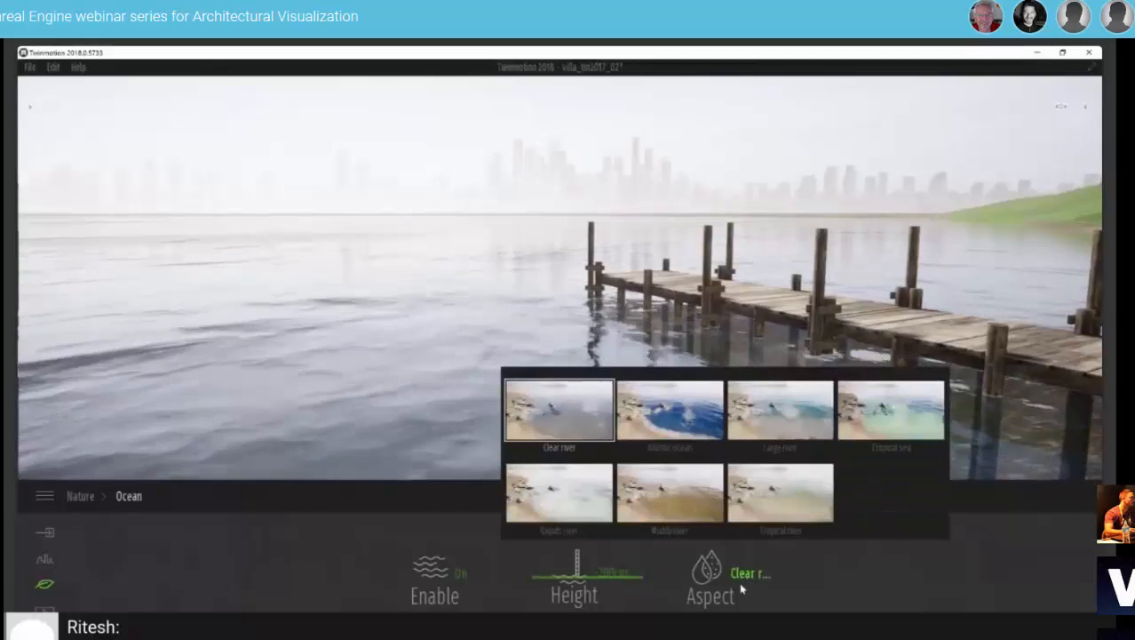
pyautogui.click(657, 425)
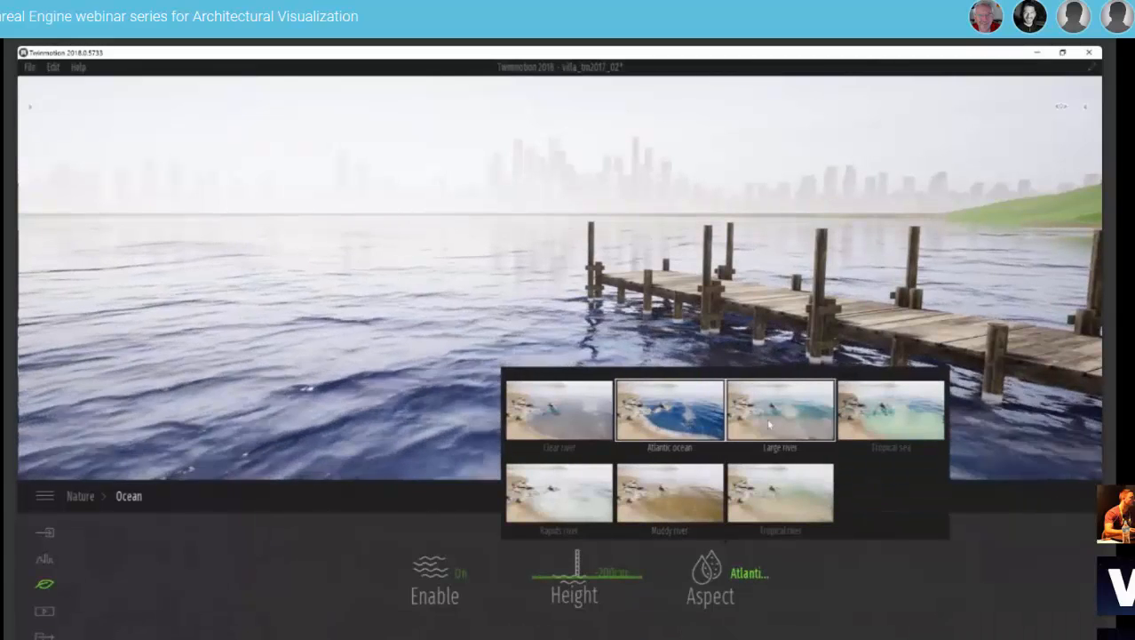
pyautogui.click(886, 425)
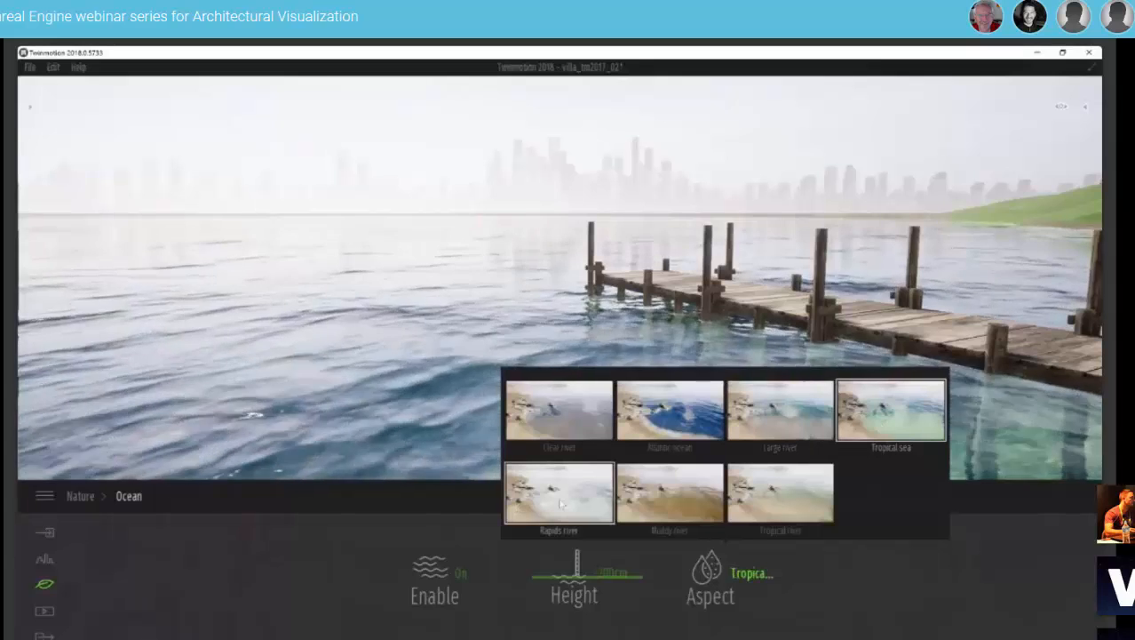
pyautogui.click(558, 493)
pyautogui.click(674, 493)
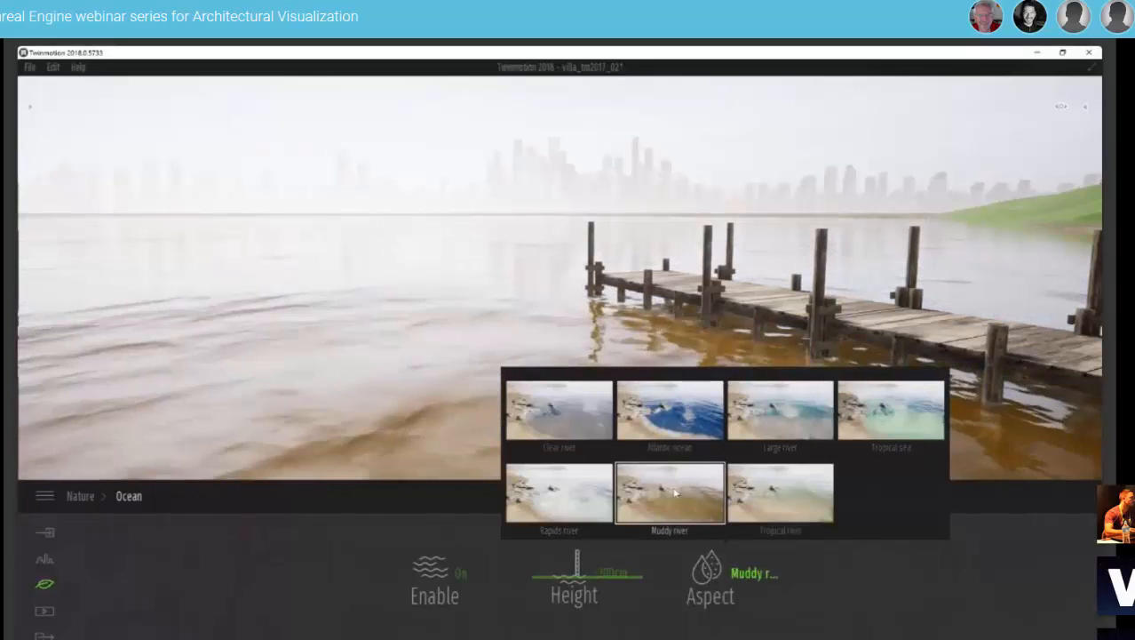
pyautogui.click(783, 503)
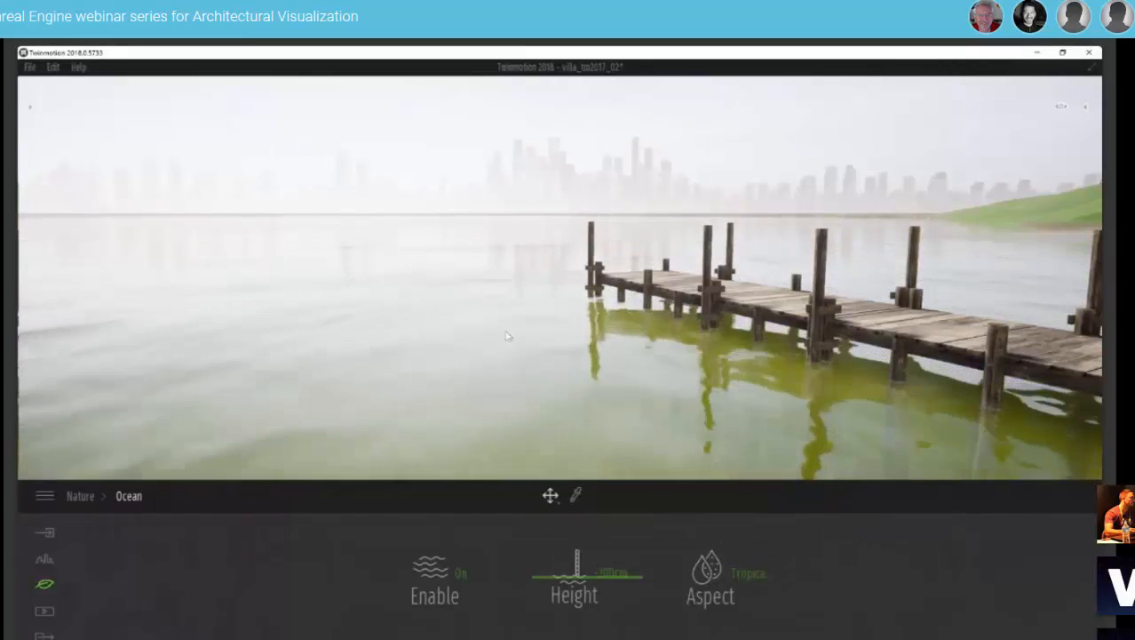
# Open the Urban options and travel from the lake past the villa to an overhead view of its driveway.
pyautogui.moveTo(508, 336)
pyautogui.mouseDown(button='middle')
pyautogui.moveTo(604, 275)
pyautogui.moveTo(622, 231)
pyautogui.moveTo(586, 293)
pyautogui.moveTo(502, 343)
pyautogui.mouseUp(button='middle')
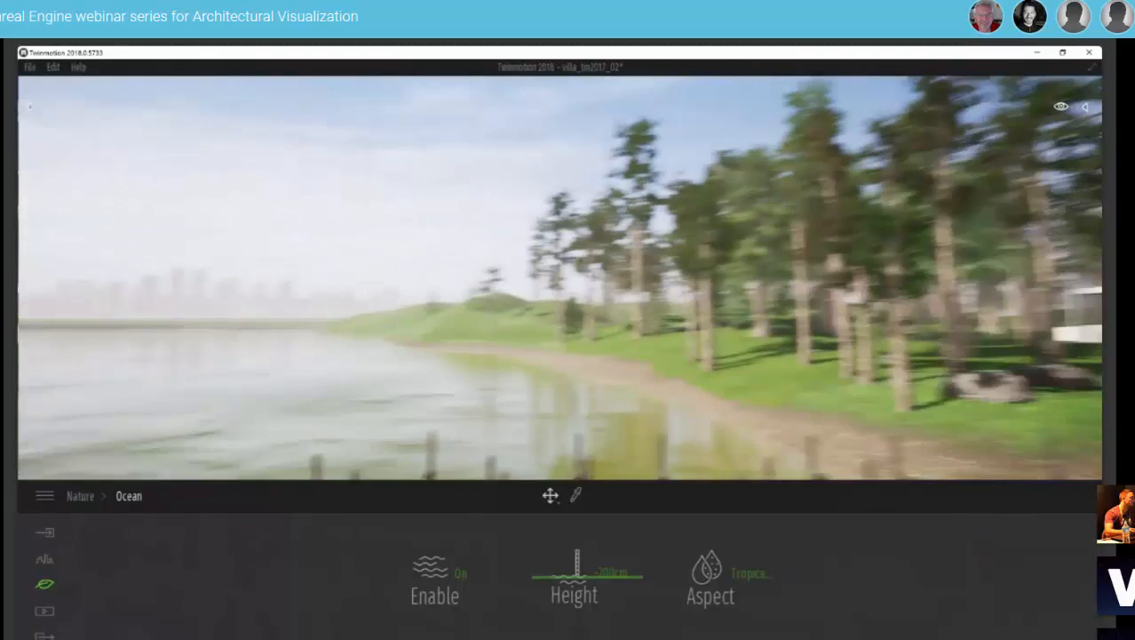
pyautogui.moveTo(502, 342); pyautogui.dragTo(701, 338, button='right')
pyautogui.press('w')
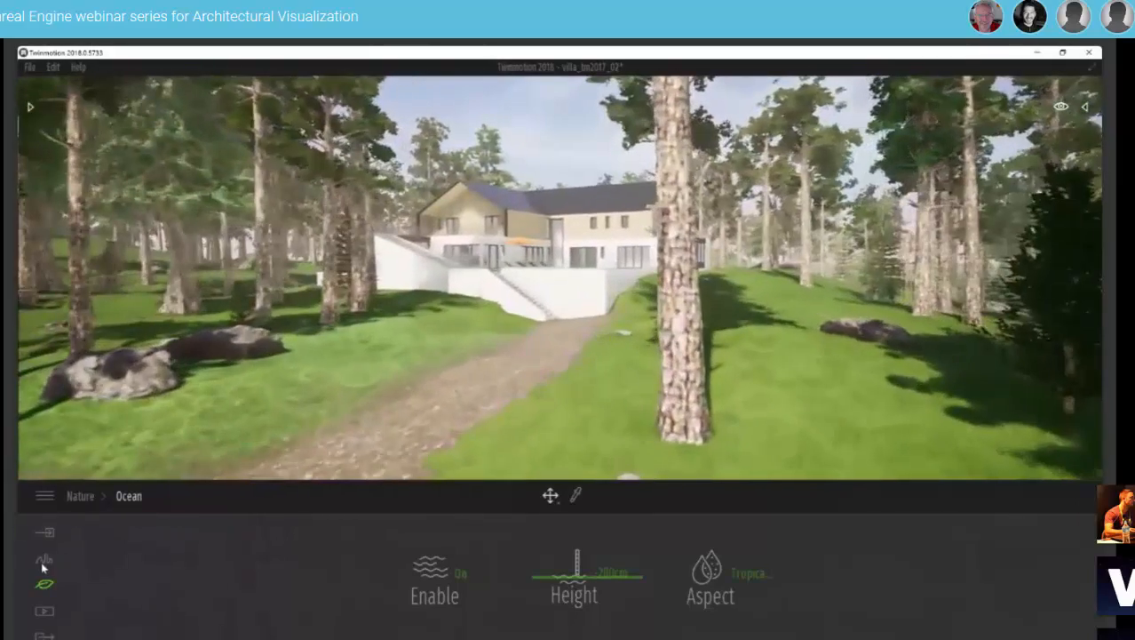
pyautogui.click(43, 565)
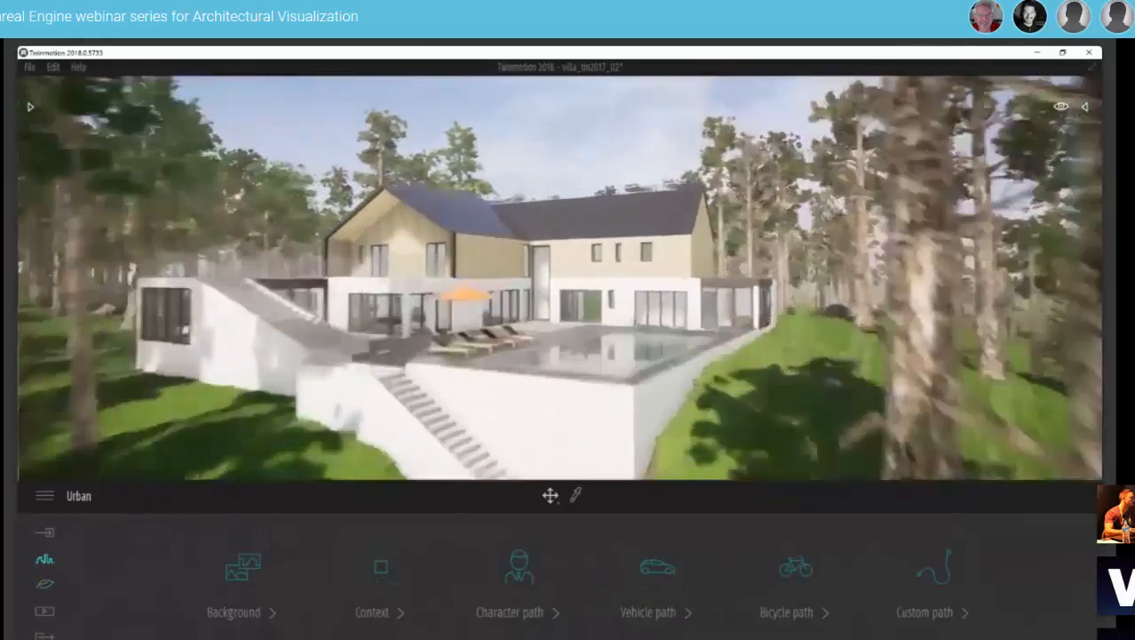
pyautogui.press('w')
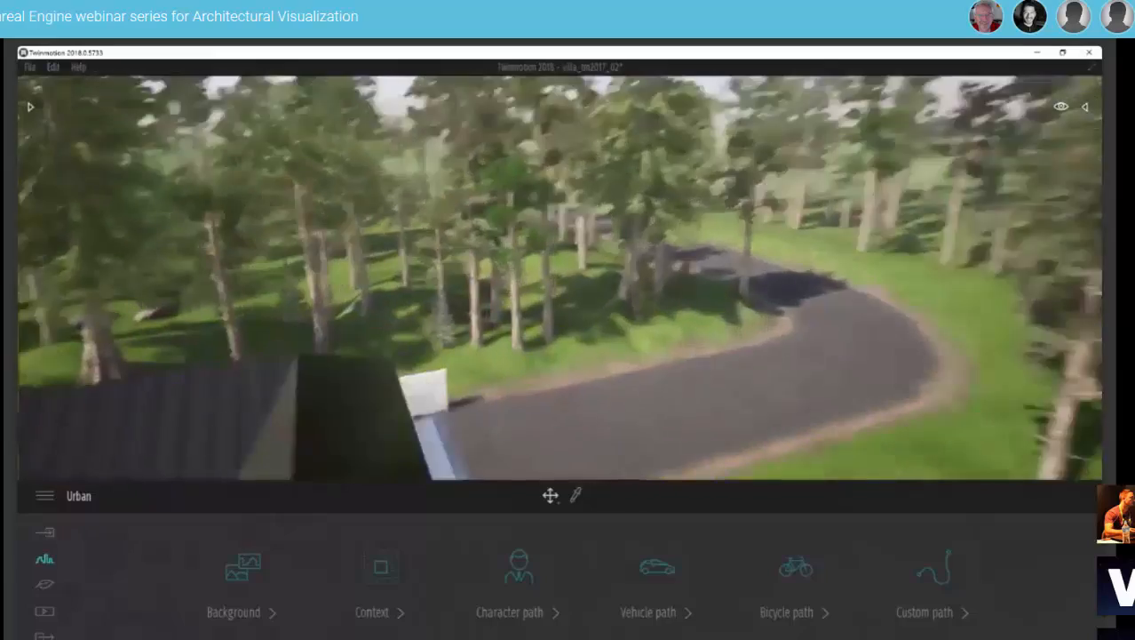
pyautogui.press('s')
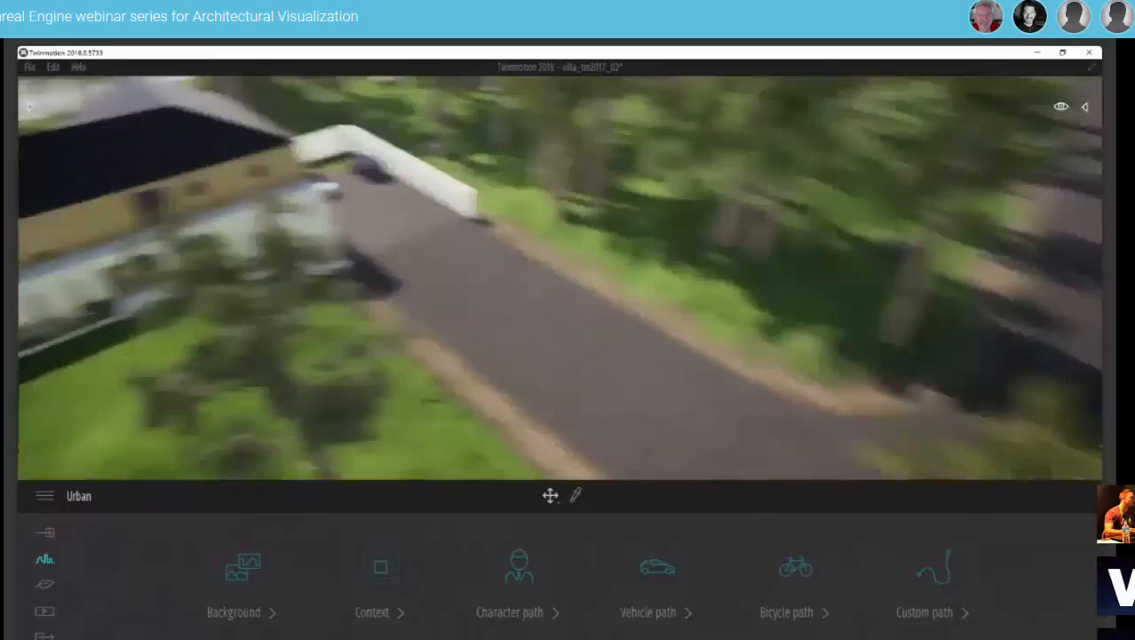
pyautogui.press('s')
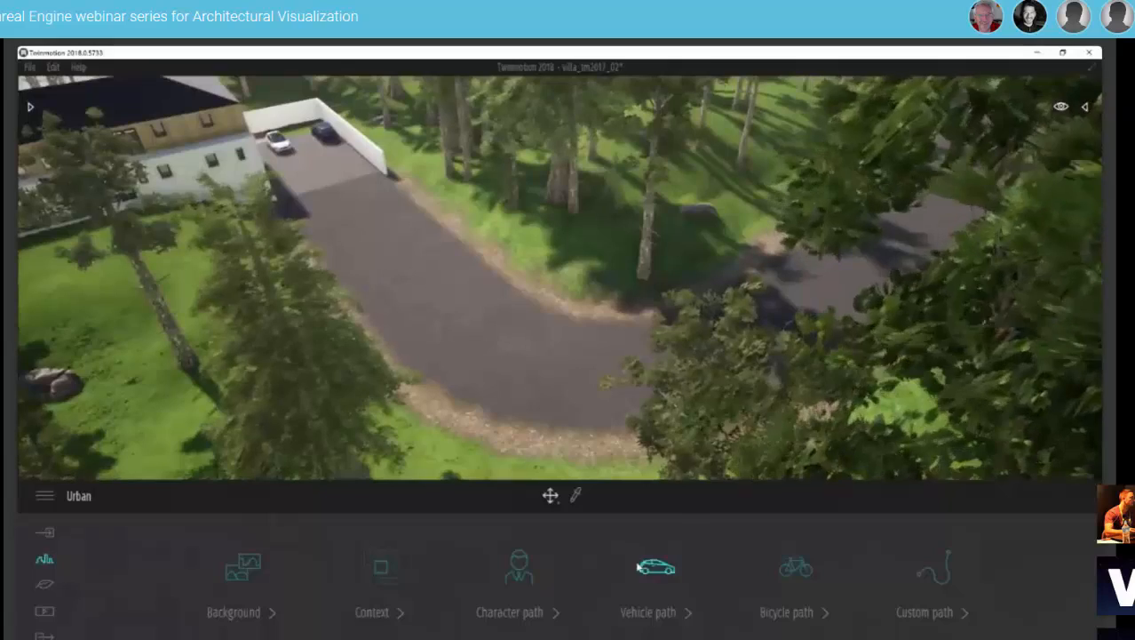
# Draw a vehicle path along the driveway from the parking area, around the bend and up the road to its far curve.
pyautogui.click(638, 566)
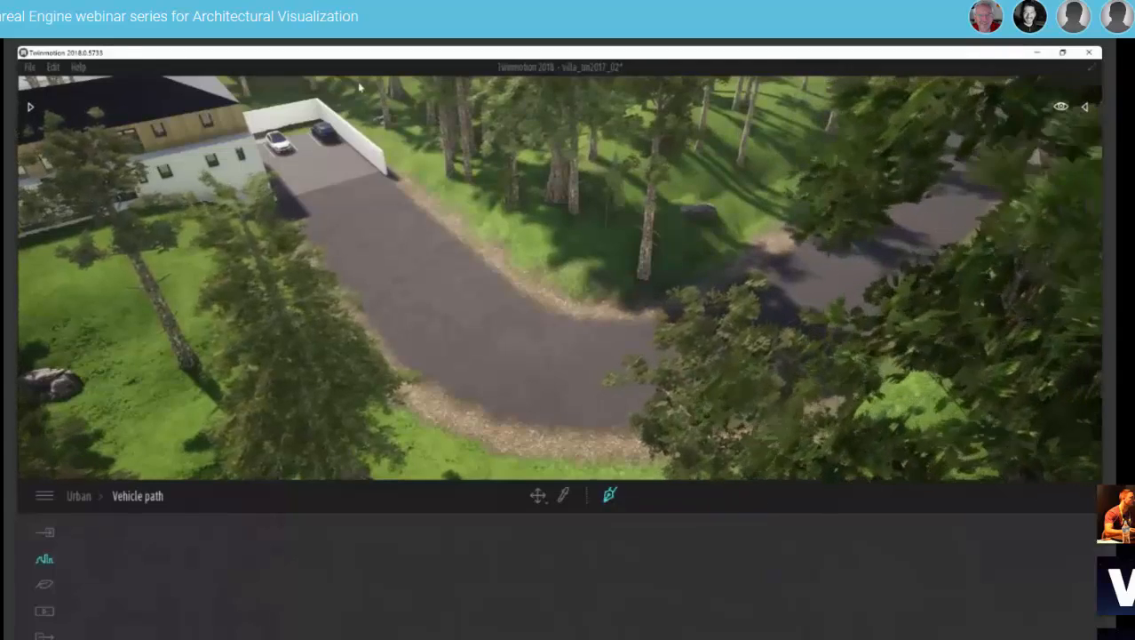
pyautogui.click(342, 175)
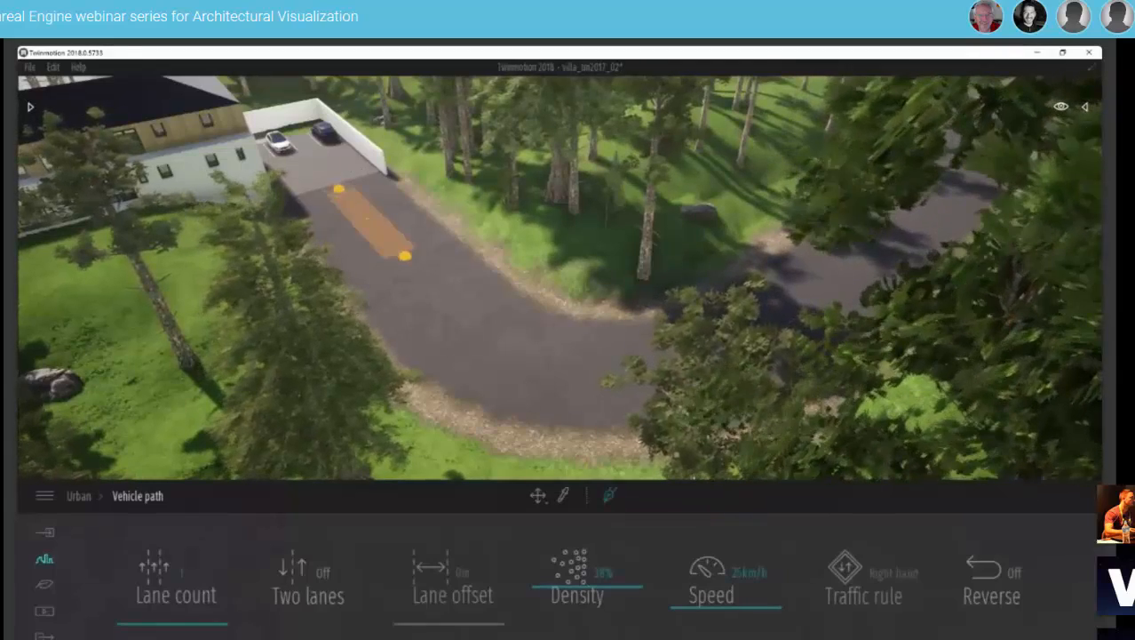
pyautogui.press('w')
pyautogui.moveTo(405, 256); pyautogui.dragTo(479, 375, button='right')
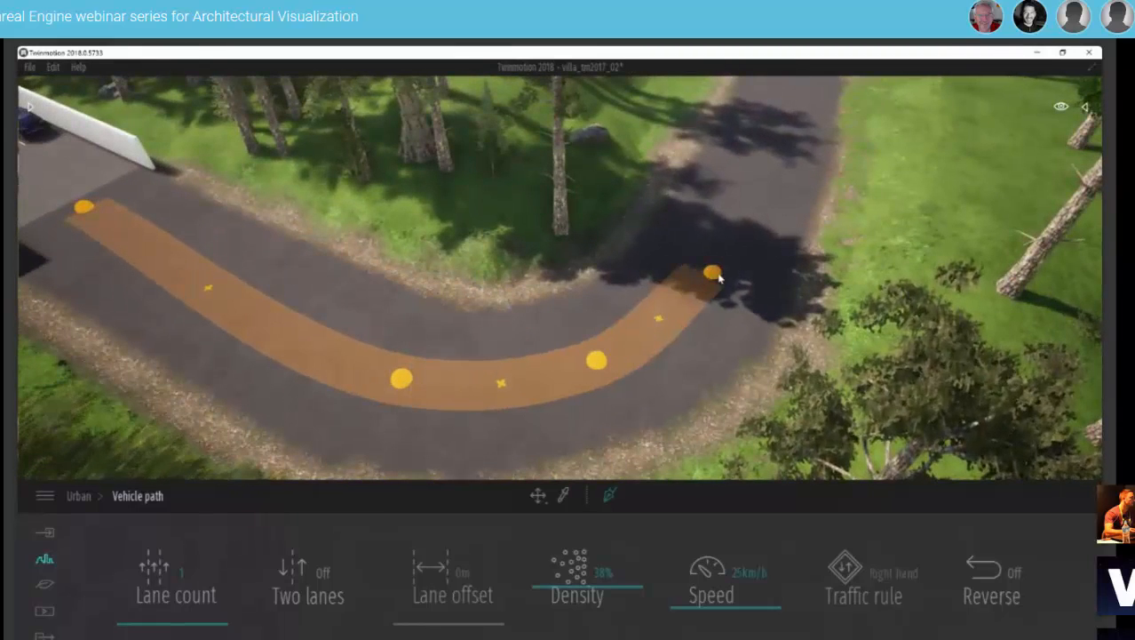
pyautogui.moveTo(775, 134); pyautogui.dragTo(791, 113, button='right')
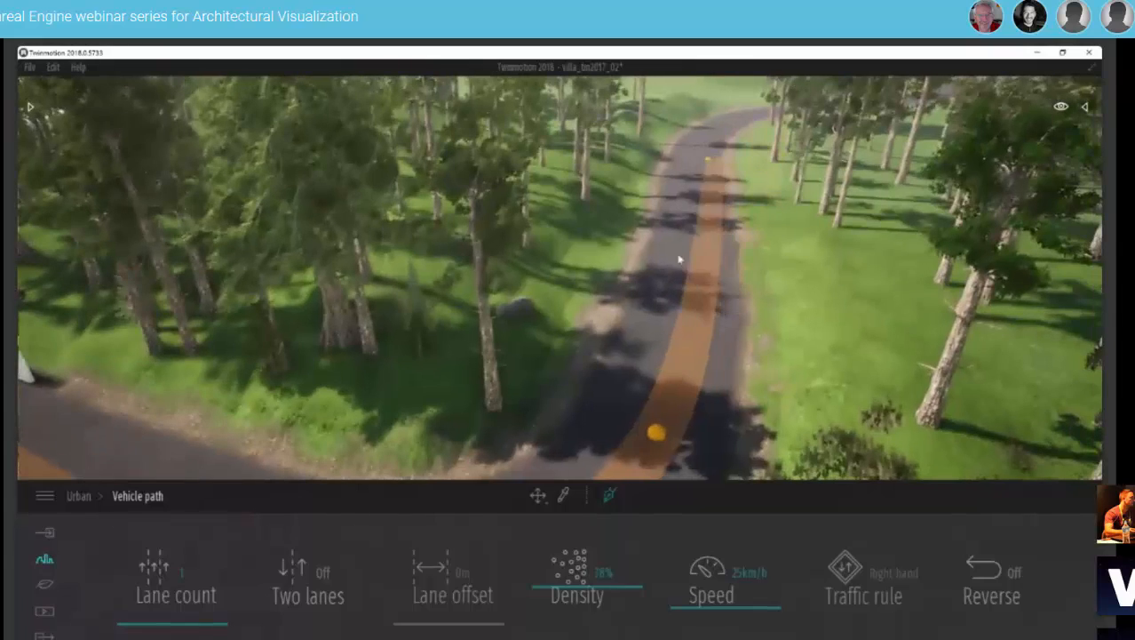
pyautogui.click(692, 163)
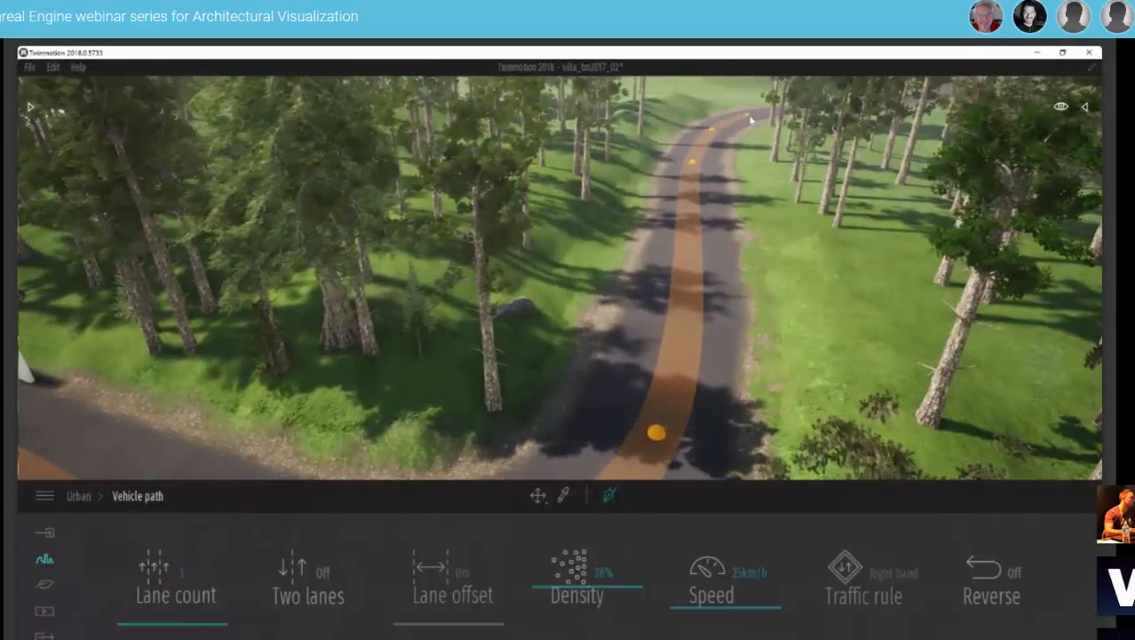
pyautogui.press('Escape')
# Set the vehicle path's lane count to 2 and try a lane offset of 1 m before returning it to 0 m.
pyautogui.moveTo(622, 249); pyautogui.dragTo(550, 279, button='right')
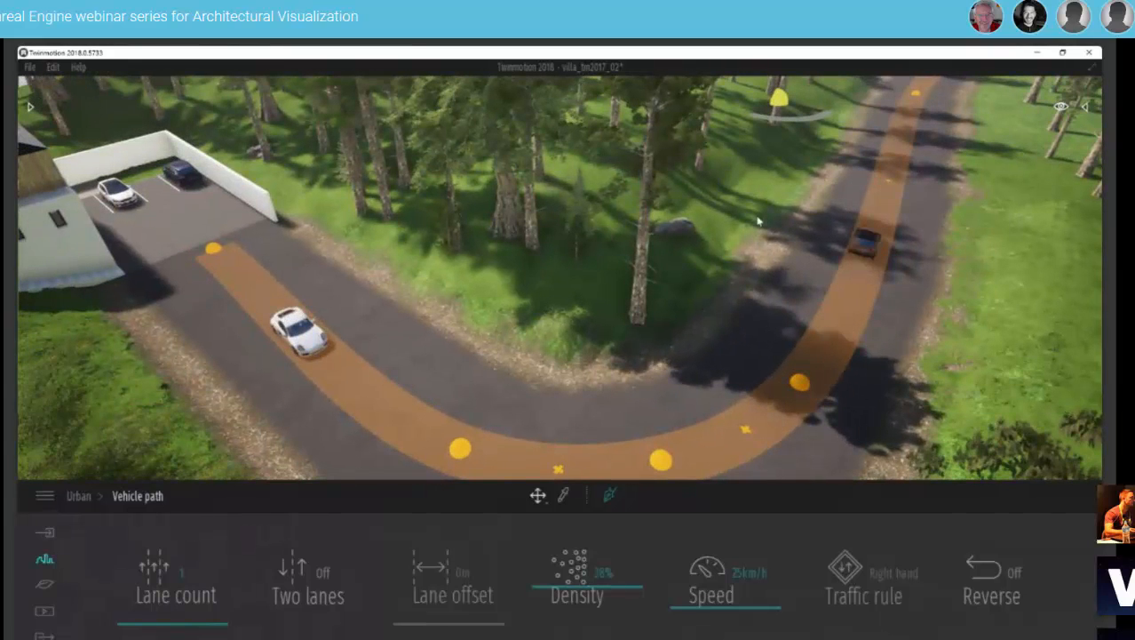
pyautogui.moveTo(700, 279); pyautogui.dragTo(701, 311, button='right')
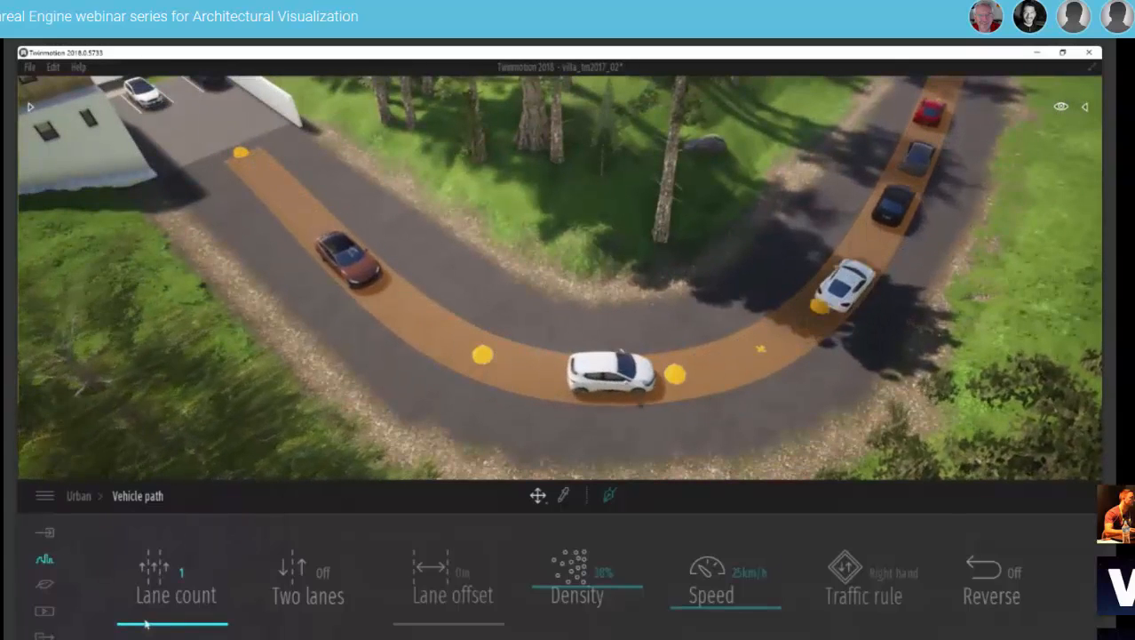
pyautogui.click(141, 589)
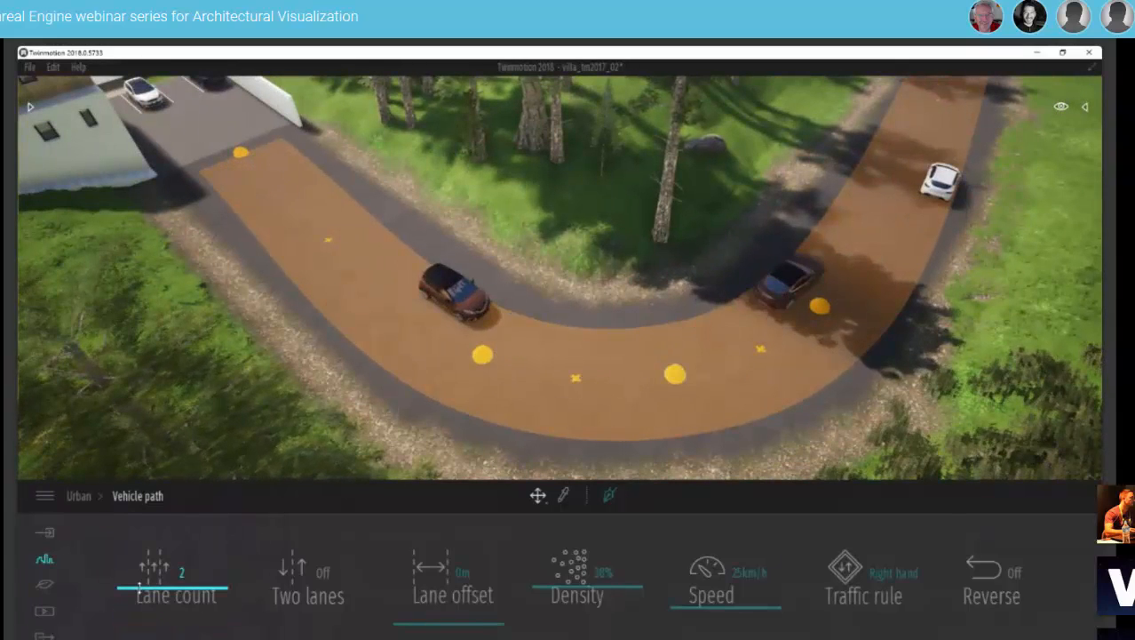
pyautogui.click(423, 574)
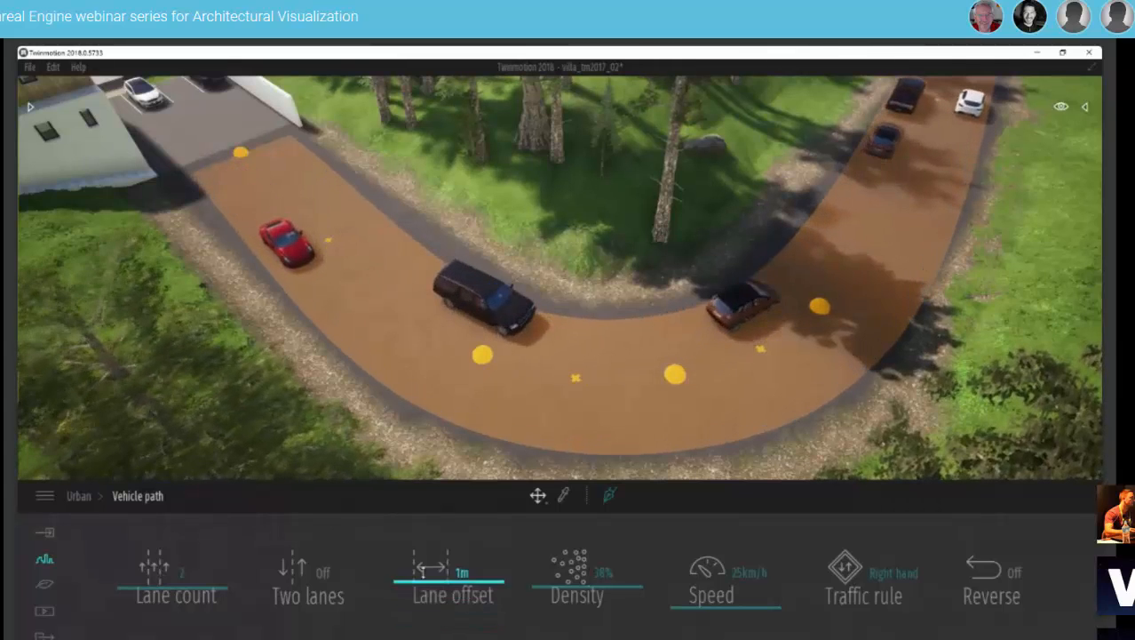
pyautogui.moveTo(423, 573); pyautogui.dragTo(424, 624)
# Set the vehicle path's density to 20% and its speed to 40 km/h.
pyautogui.moveTo(543, 588); pyautogui.dragTo(543, 607)
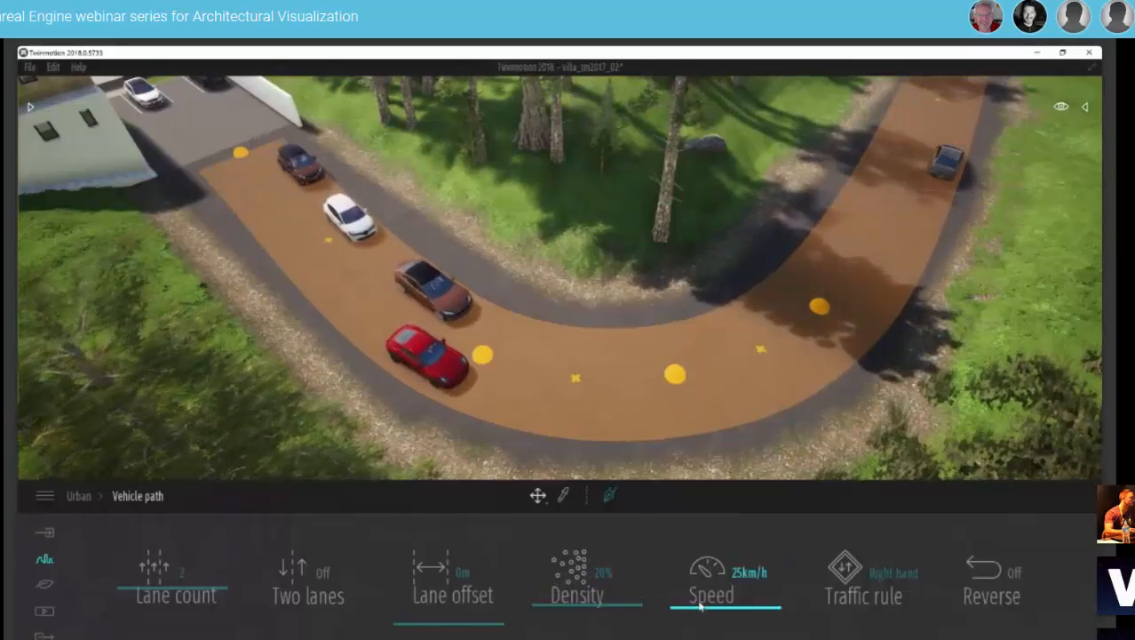
pyautogui.moveTo(700, 606)
pyautogui.mouseDown()
pyautogui.moveTo(683, 564)
pyautogui.moveTo(686, 598)
pyautogui.mouseUp()
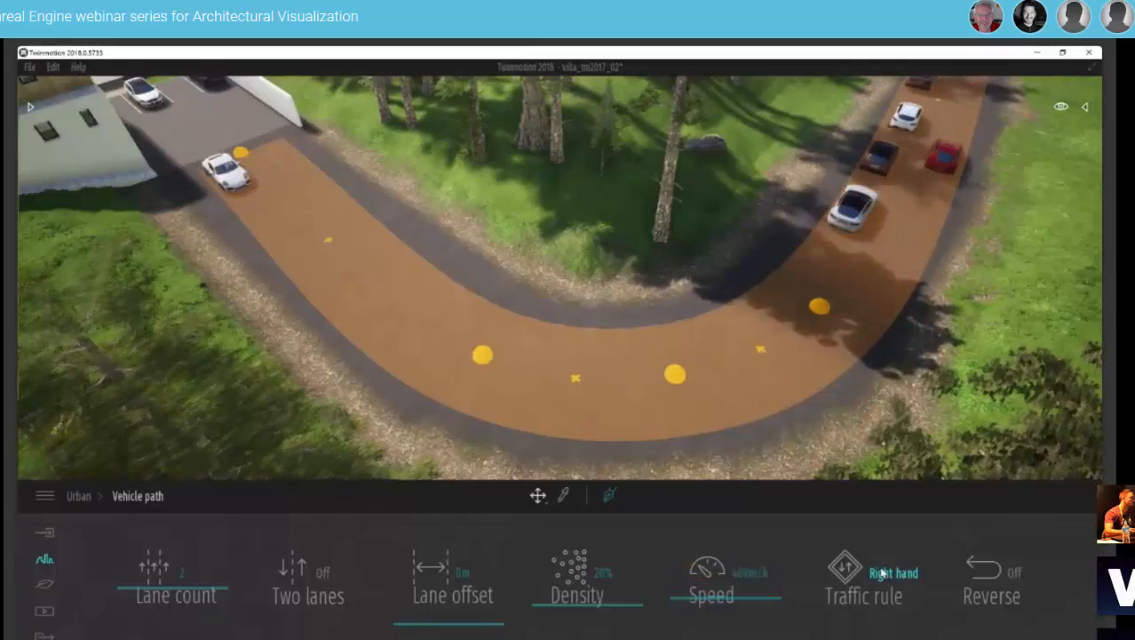
# Show the traffic rule choices, and switch the vehicle path's Reverse option on and back off.
pyautogui.click(881, 573)
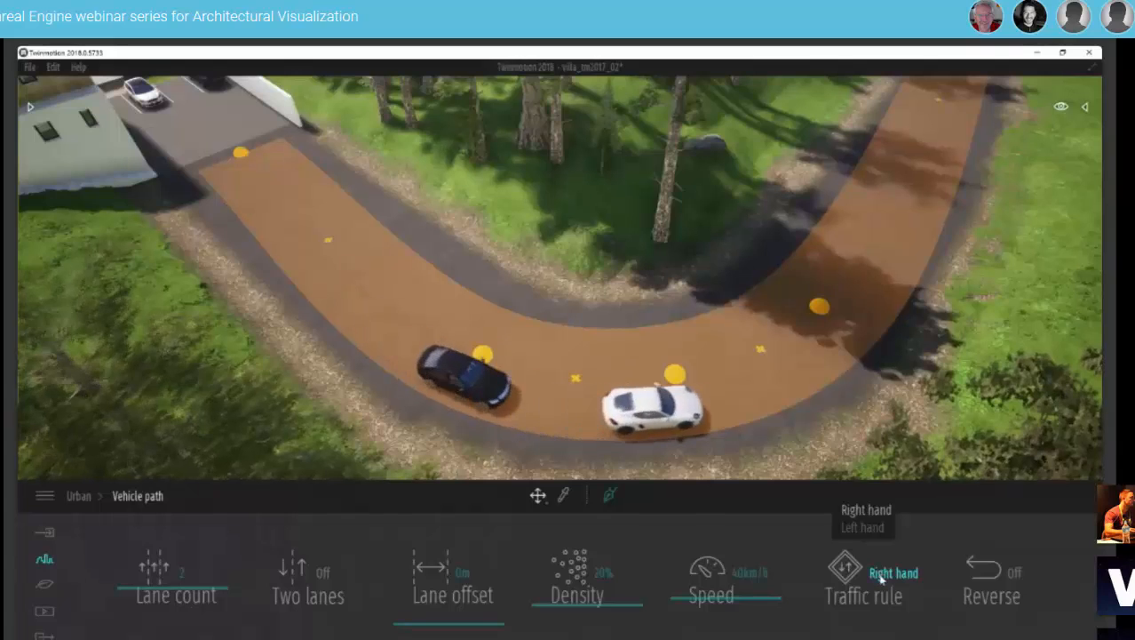
pyautogui.click(1004, 572)
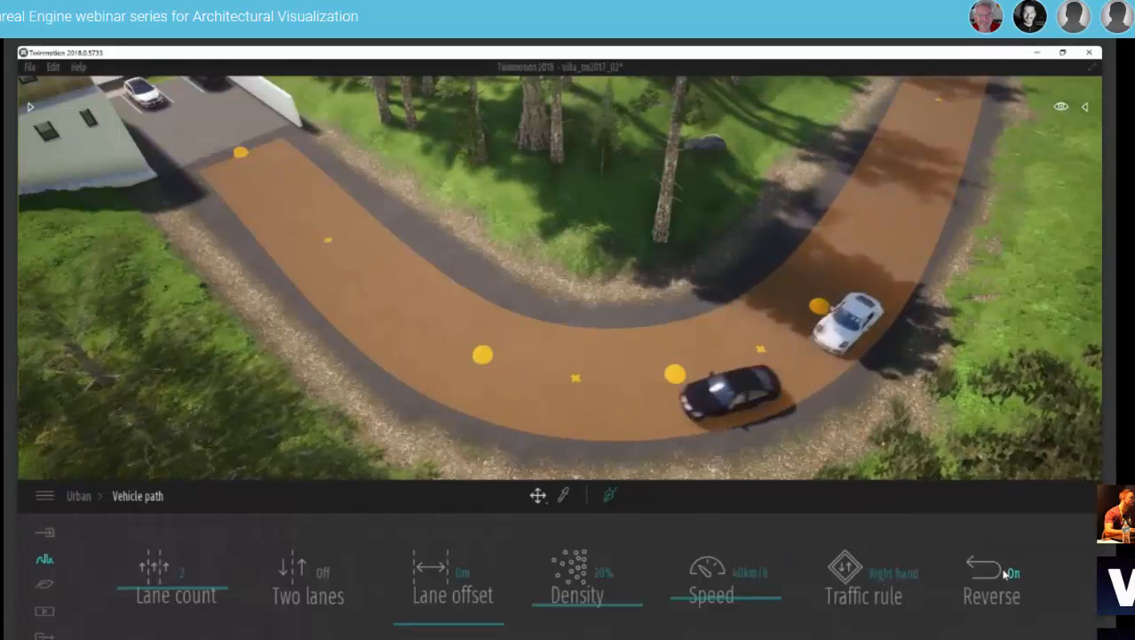
pyautogui.click(1004, 573)
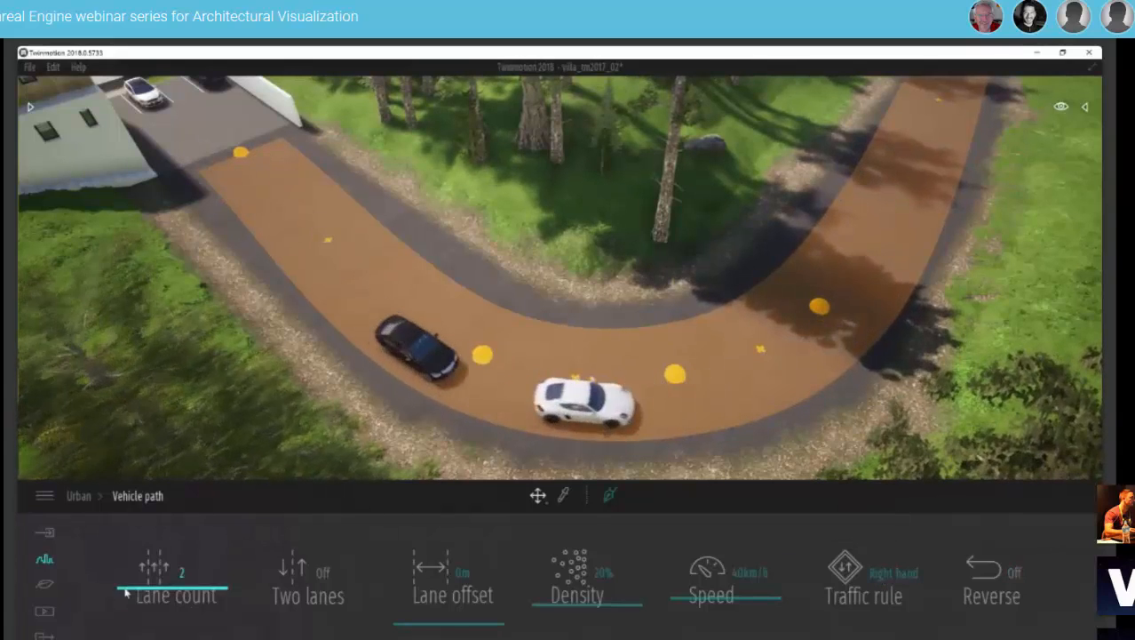
# Set the vehicle path's lane count to 1, turn Two lanes on, and view the traffic along the road.
pyautogui.click(130, 628)
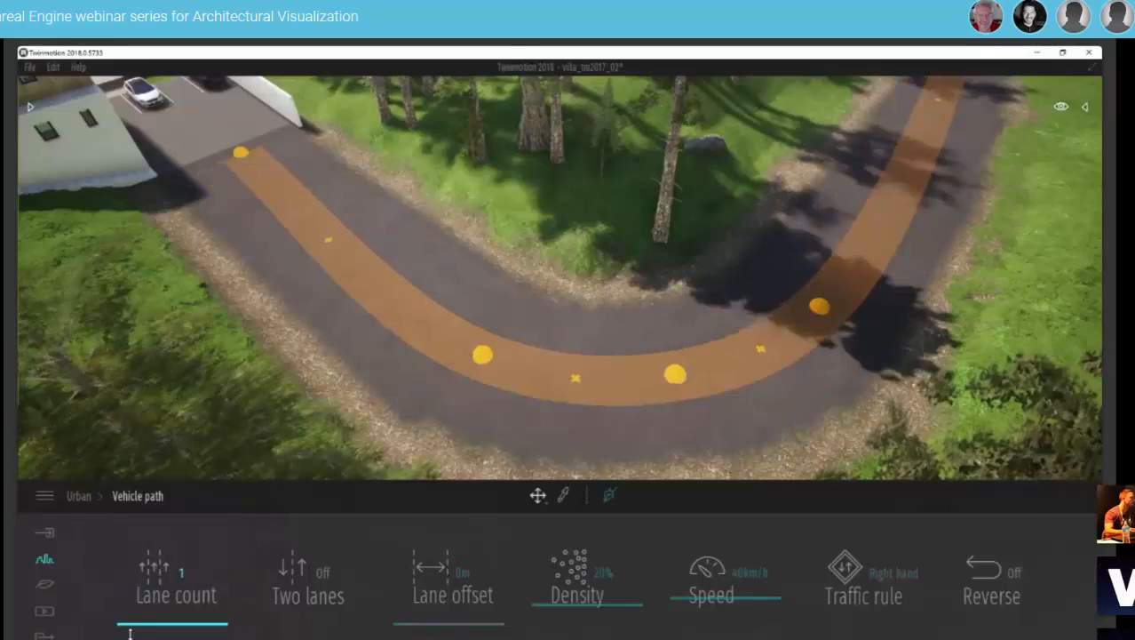
pyautogui.click(311, 582)
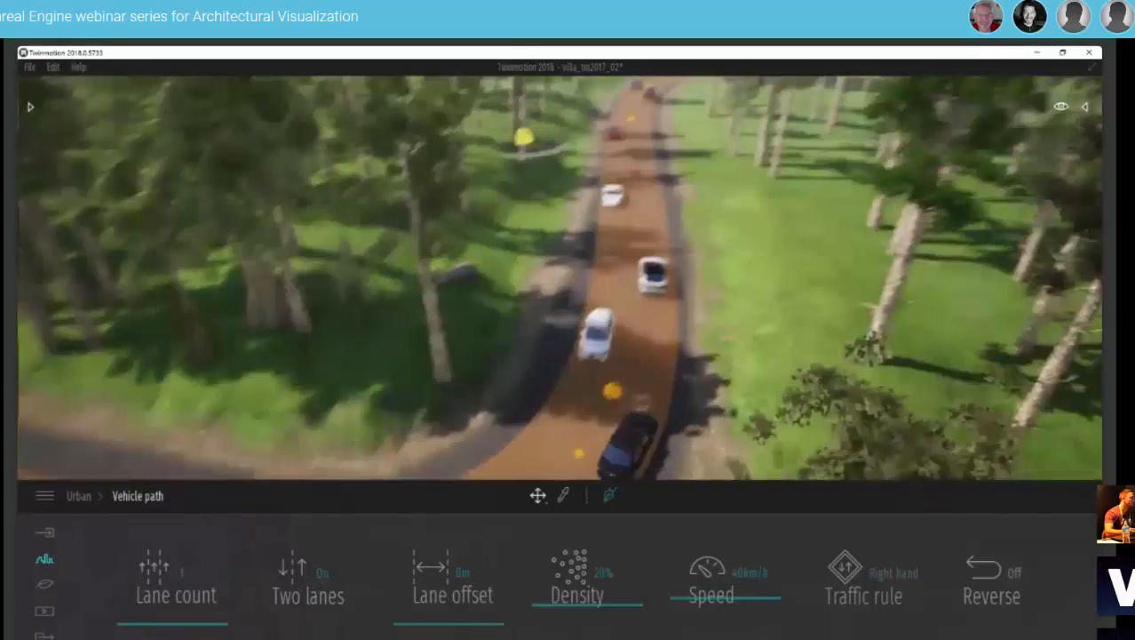
pyautogui.press('w')
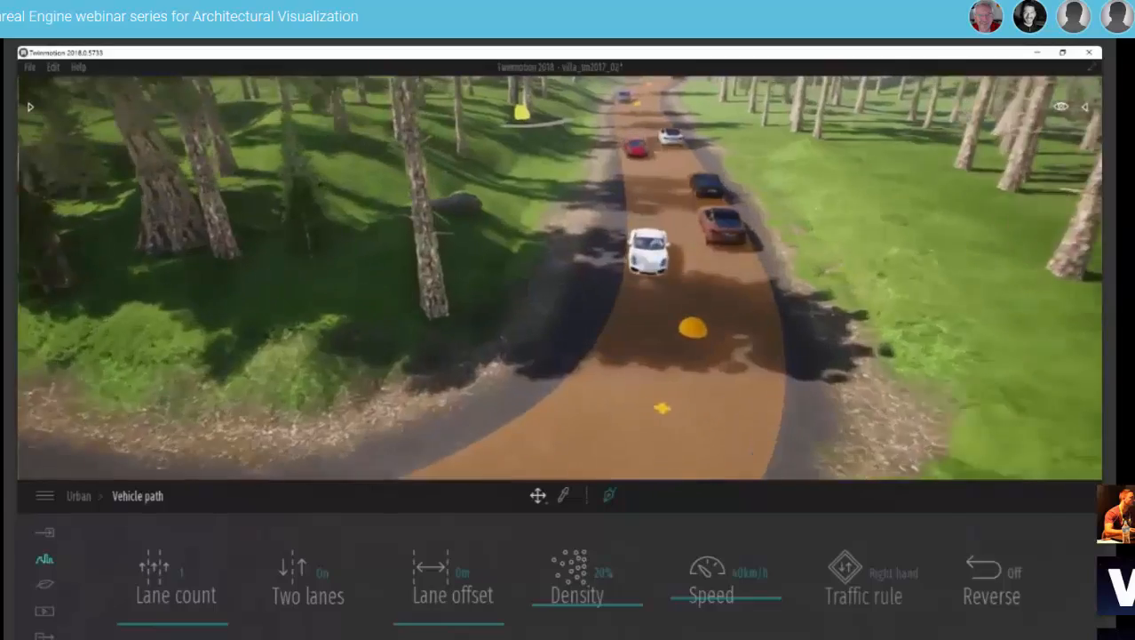
pyautogui.moveTo(568, 276); pyautogui.dragTo(257, 231, button='right')
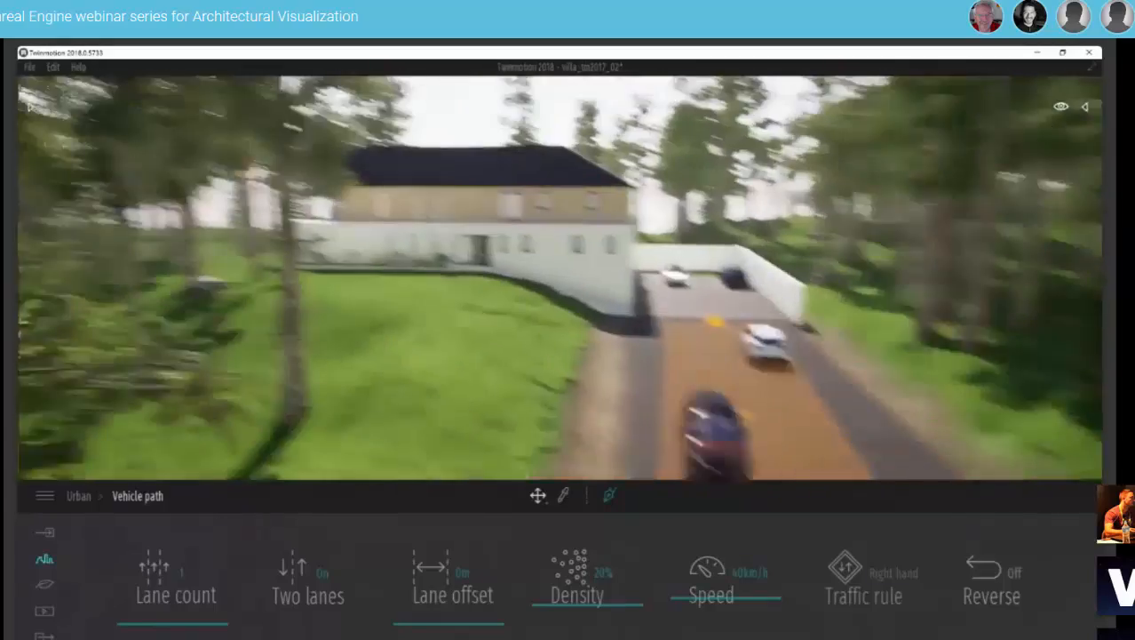
# Examine the white and dark blue cars parked beside the villa at close range.
pyautogui.press('w')
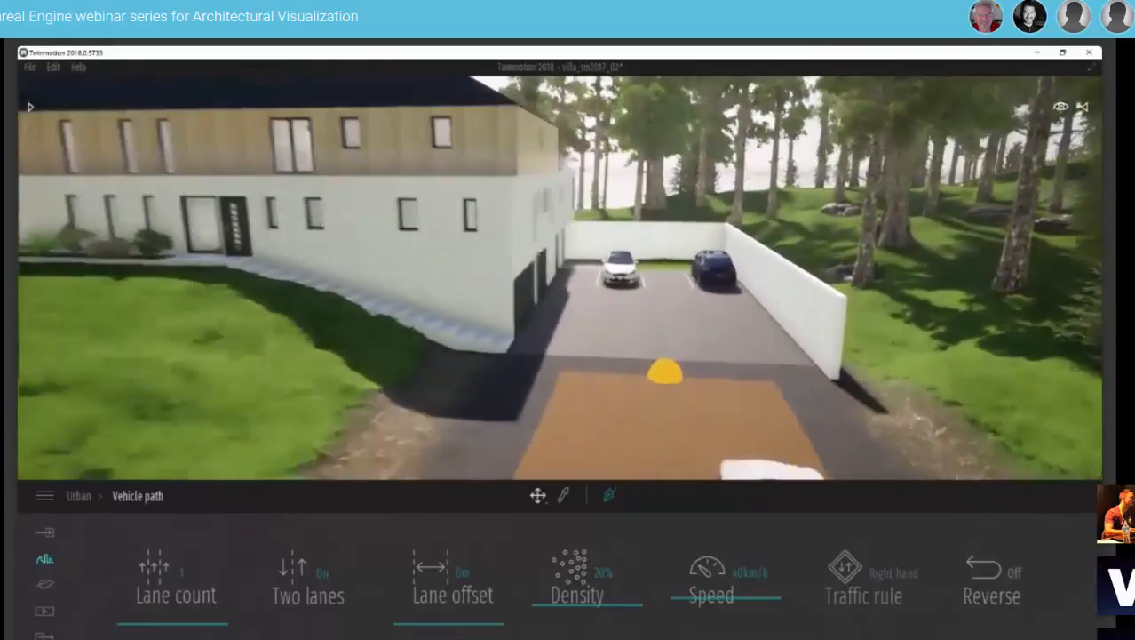
pyautogui.press('w')
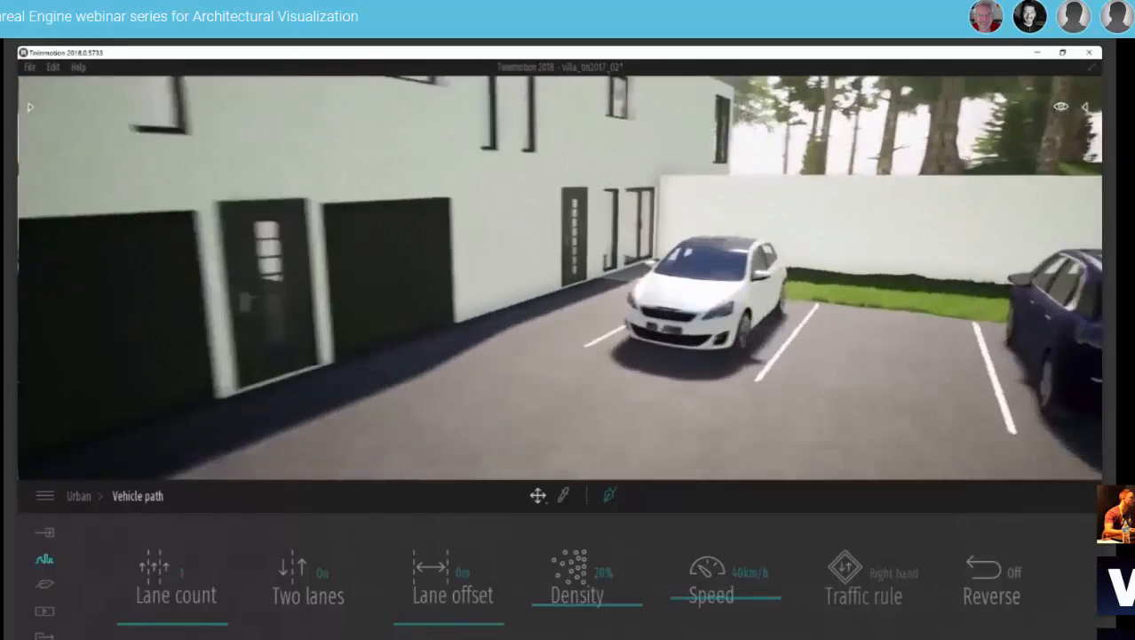
pyautogui.press('w')
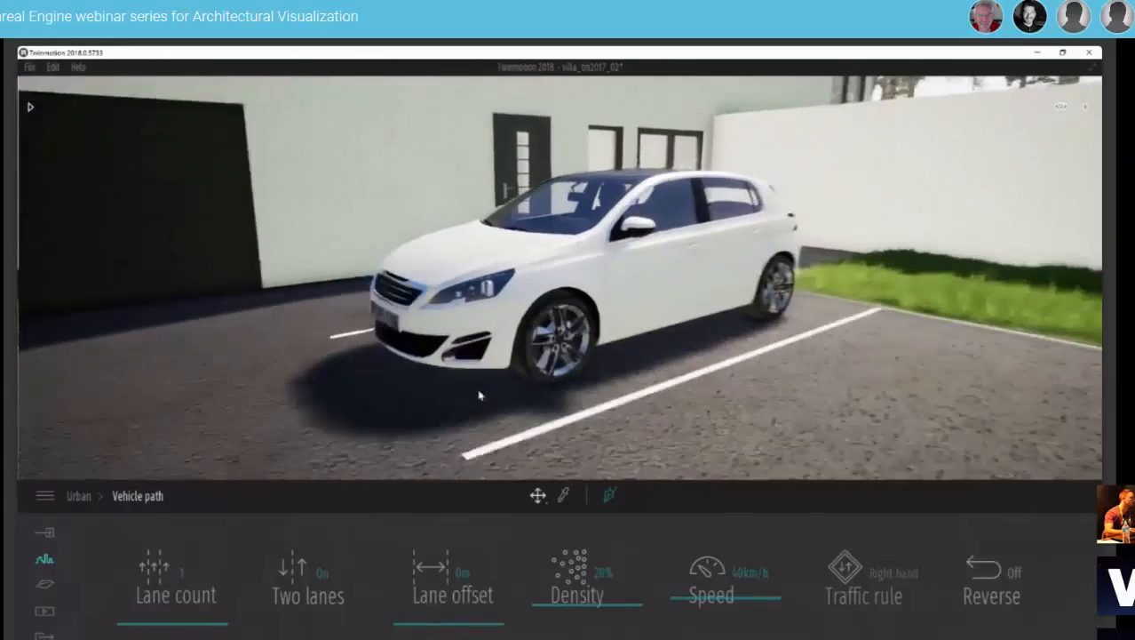
pyautogui.moveTo(481, 396); pyautogui.dragTo(476, 282, button='right')
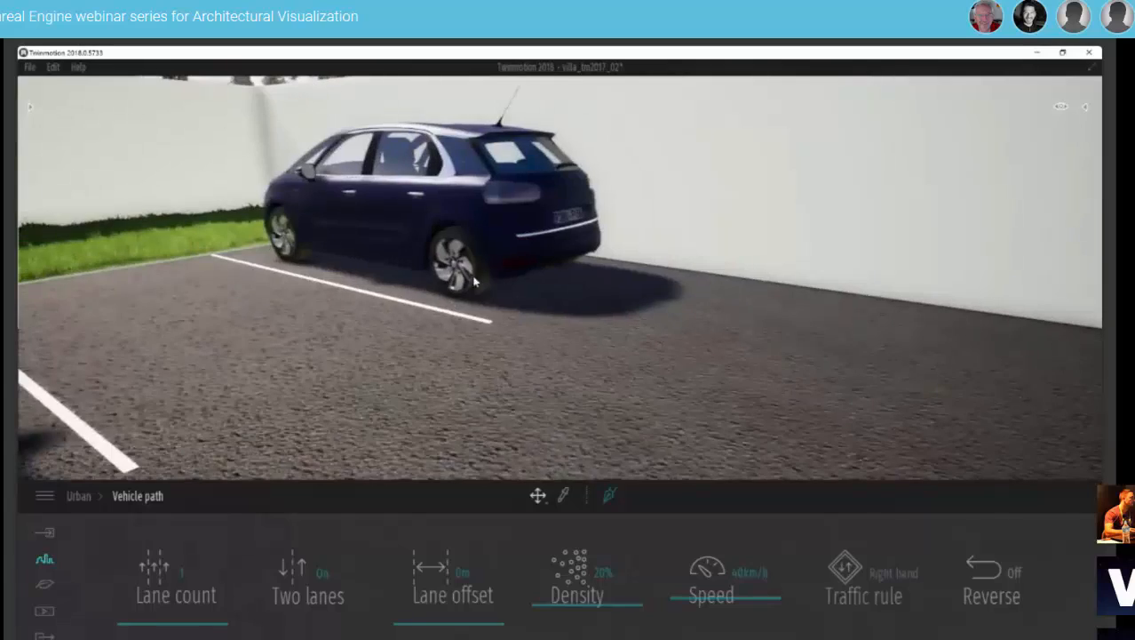
# Leave the vehicle path settings, view the villa's front facade and fly over the trees toward the lake and skyline.
pyautogui.press('s')
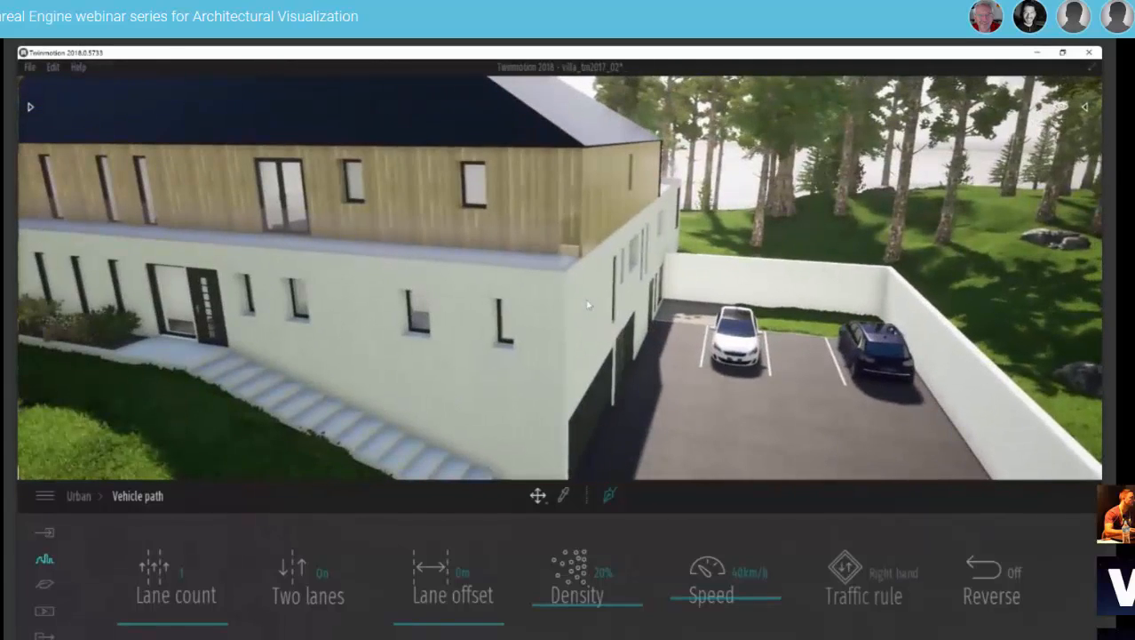
pyautogui.moveTo(569, 267); pyautogui.dragTo(395, 248, button='right')
pyautogui.press('w')
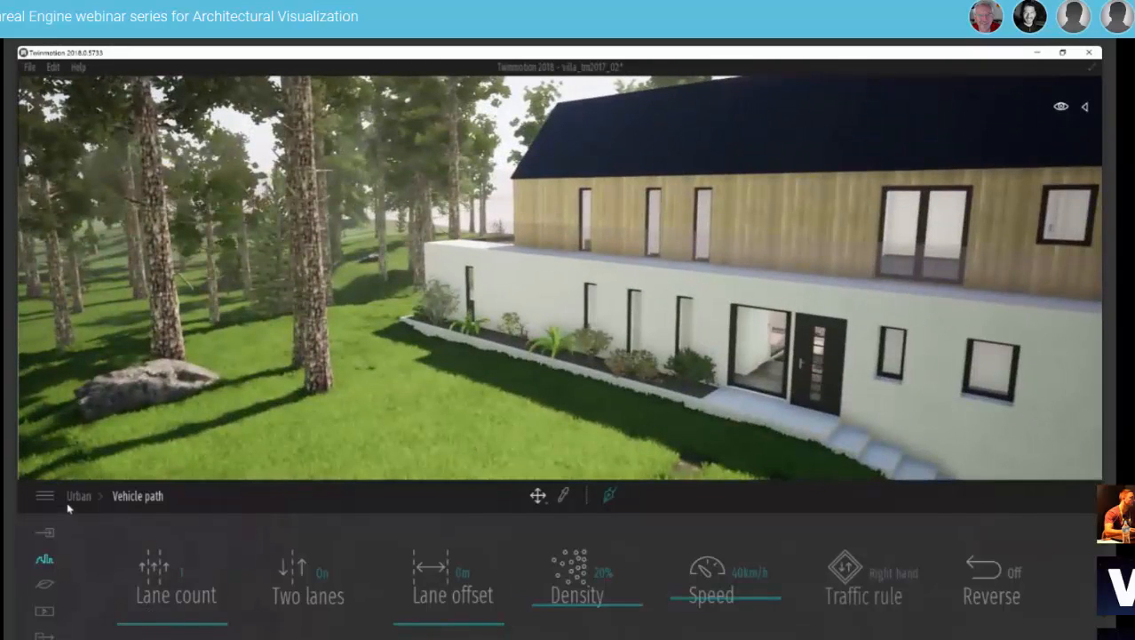
pyautogui.click(76, 497)
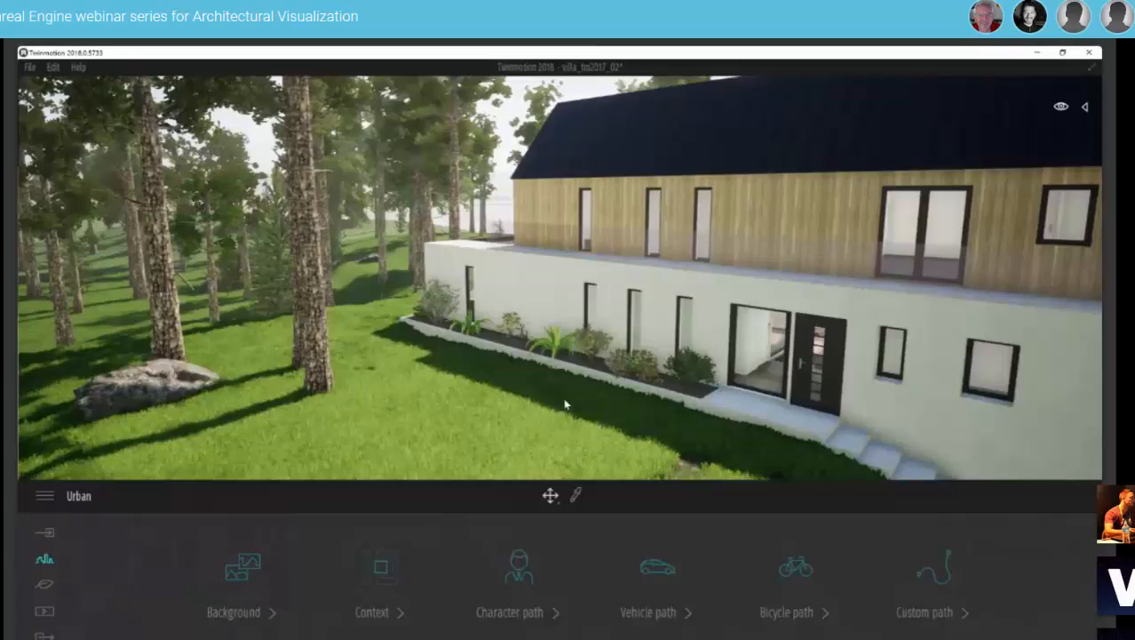
pyautogui.press('e')
pyautogui.moveTo(560, 275); pyautogui.dragTo(662, 267, button='right')
pyautogui.press('w')
pyautogui.moveTo(552, 453); pyautogui.dragTo(551, 571, button='middle')
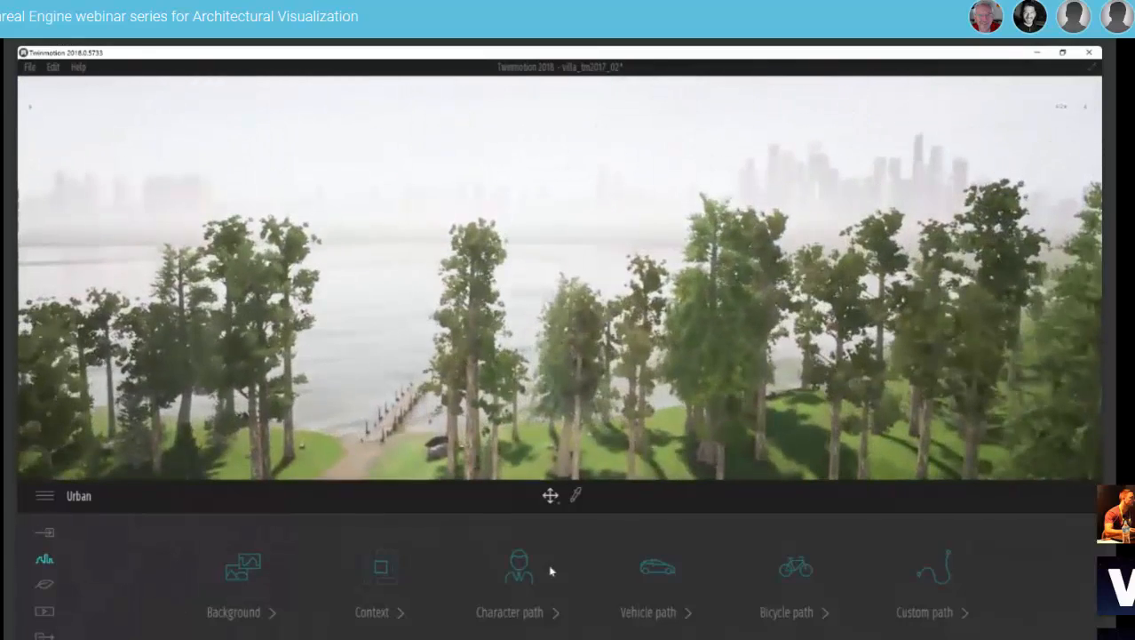
# Reduce the weather's smog to 11% to clear the view of the distant skyline.
pyautogui.click(43, 586)
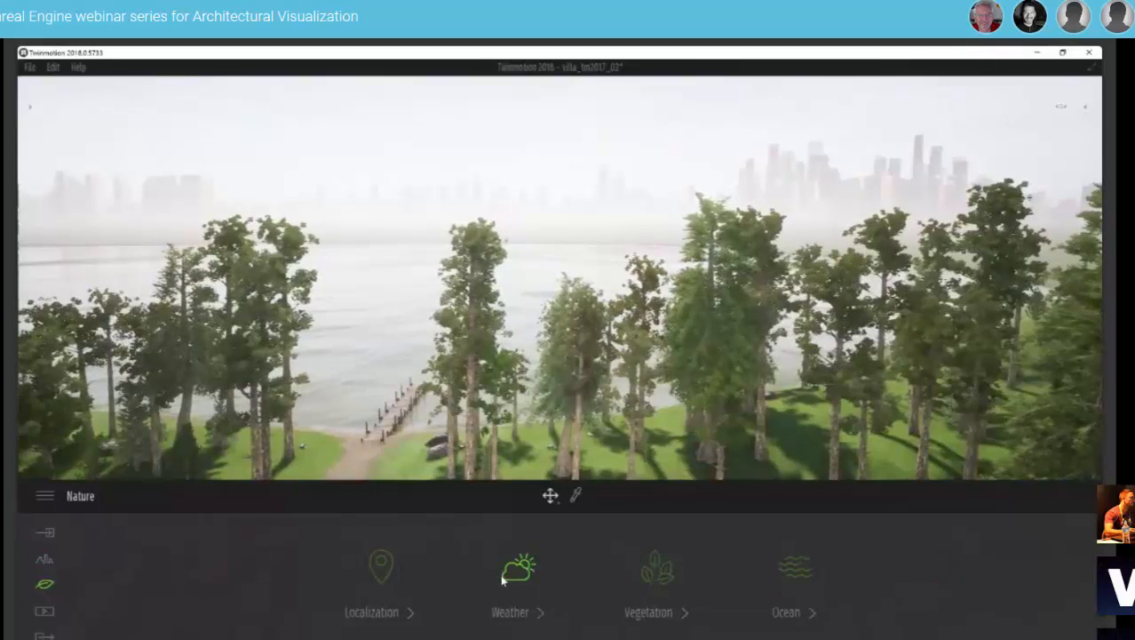
pyautogui.click(524, 576)
pyautogui.moveTo(997, 594); pyautogui.dragTo(996, 616)
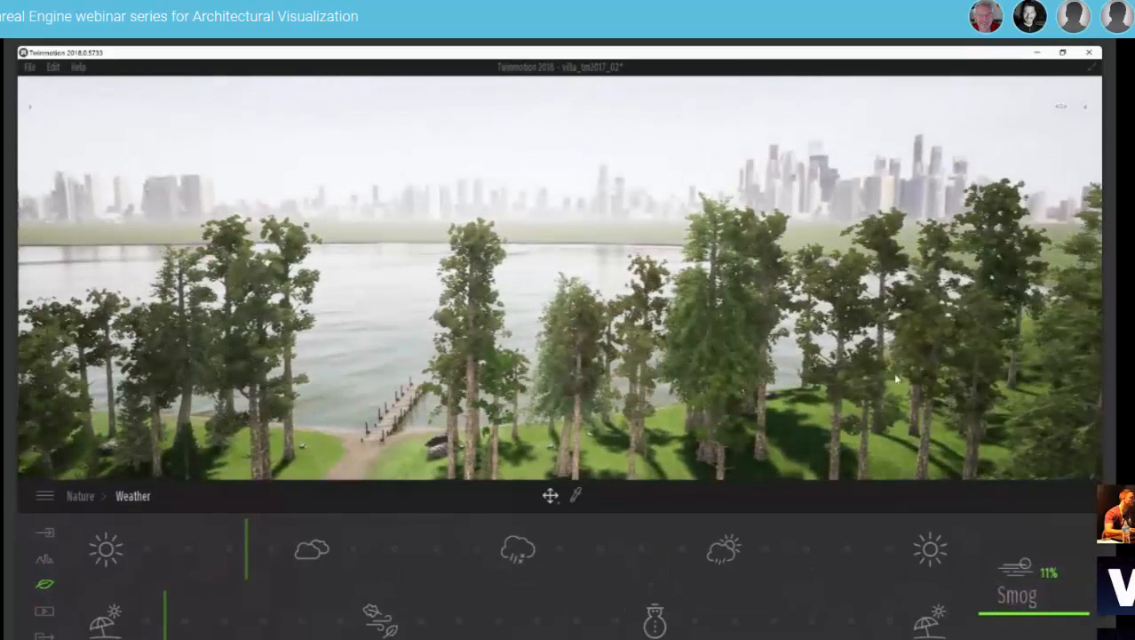
# Try the Town, Countryside, Waterfront and Bay background pictures, and set the urban background picture to Mountains.
pyautogui.click(44, 587)
pyautogui.click(44, 558)
pyautogui.click(238, 571)
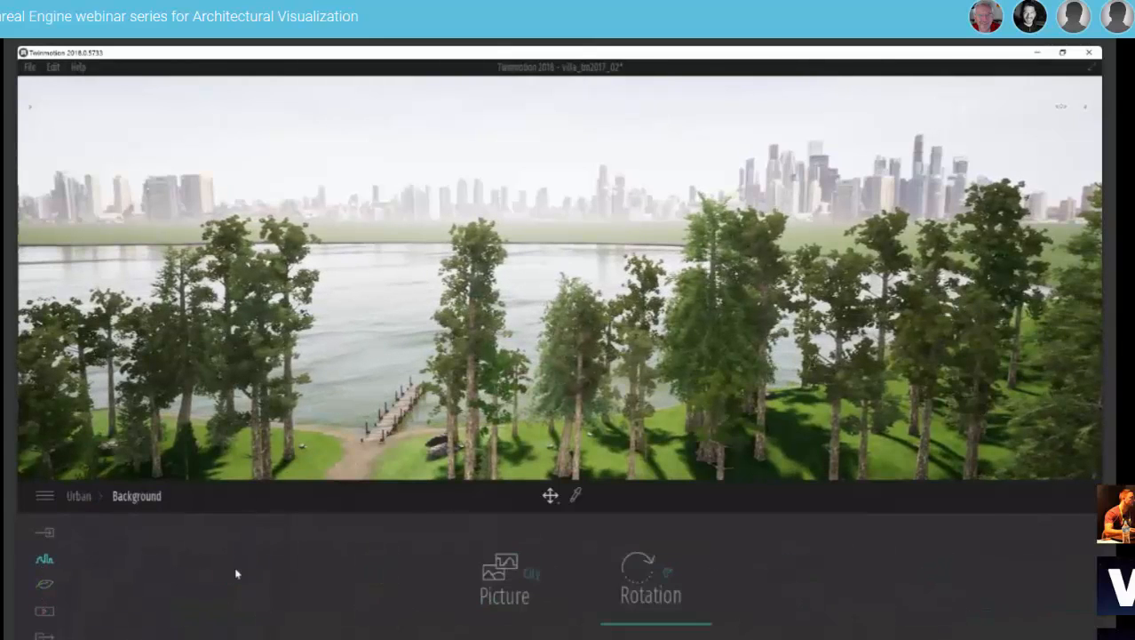
pyautogui.click(518, 573)
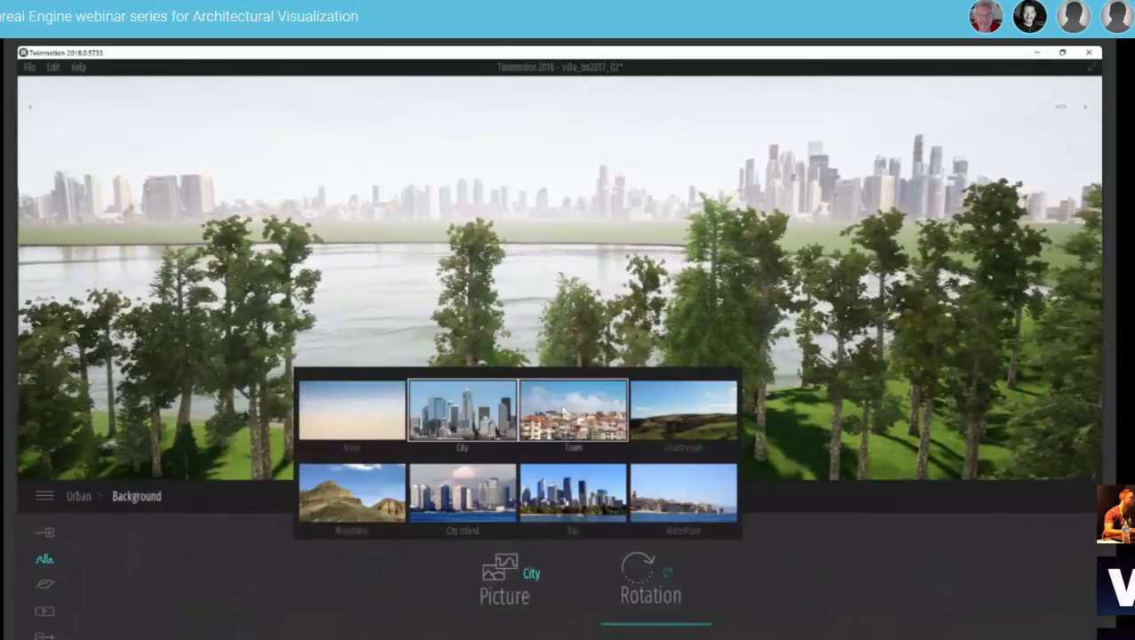
pyautogui.click(562, 408)
pyautogui.click(687, 416)
pyautogui.click(689, 508)
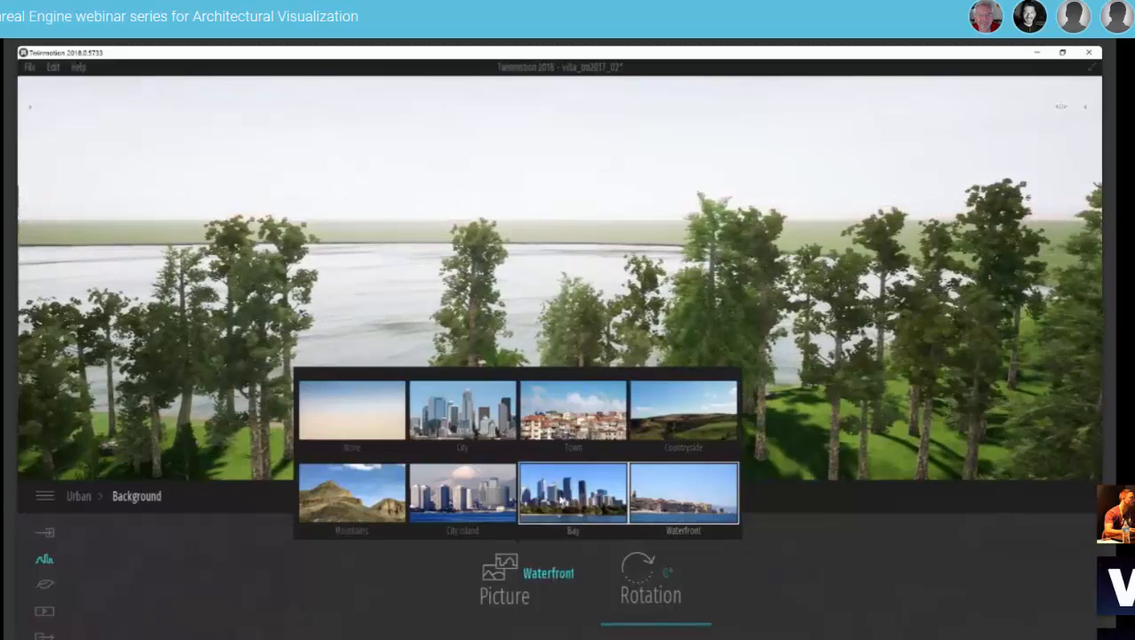
pyautogui.click(561, 497)
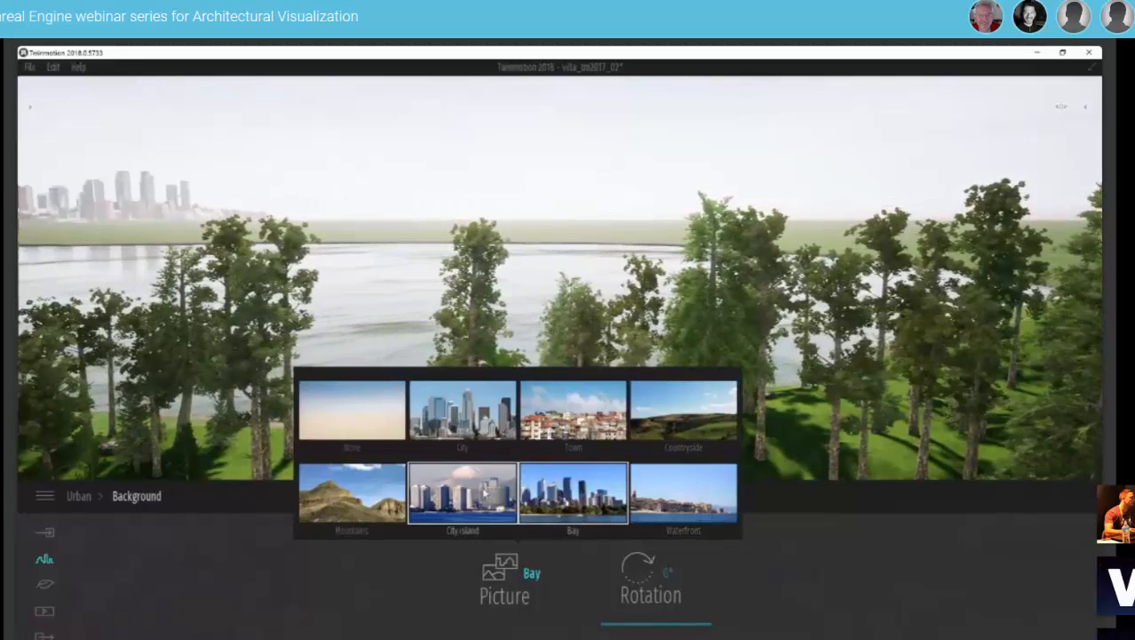
pyautogui.click(352, 493)
pyautogui.moveTo(611, 618)
pyautogui.mouseDown()
pyautogui.moveTo(603, 603)
pyautogui.moveTo(604, 633)
pyautogui.mouseUp()
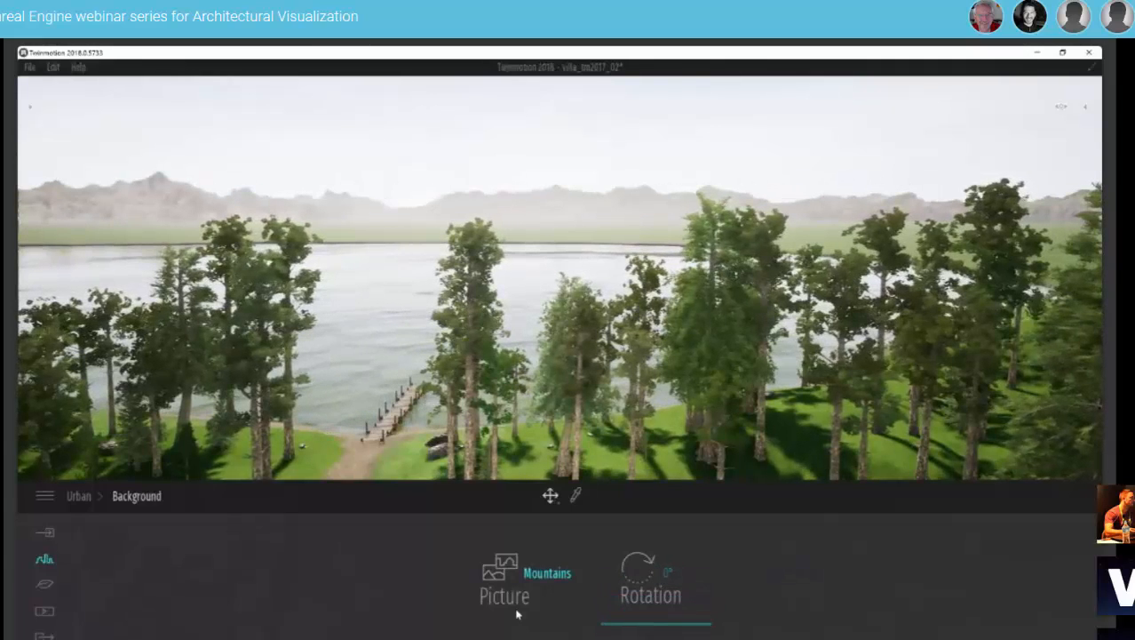
pyautogui.click(549, 582)
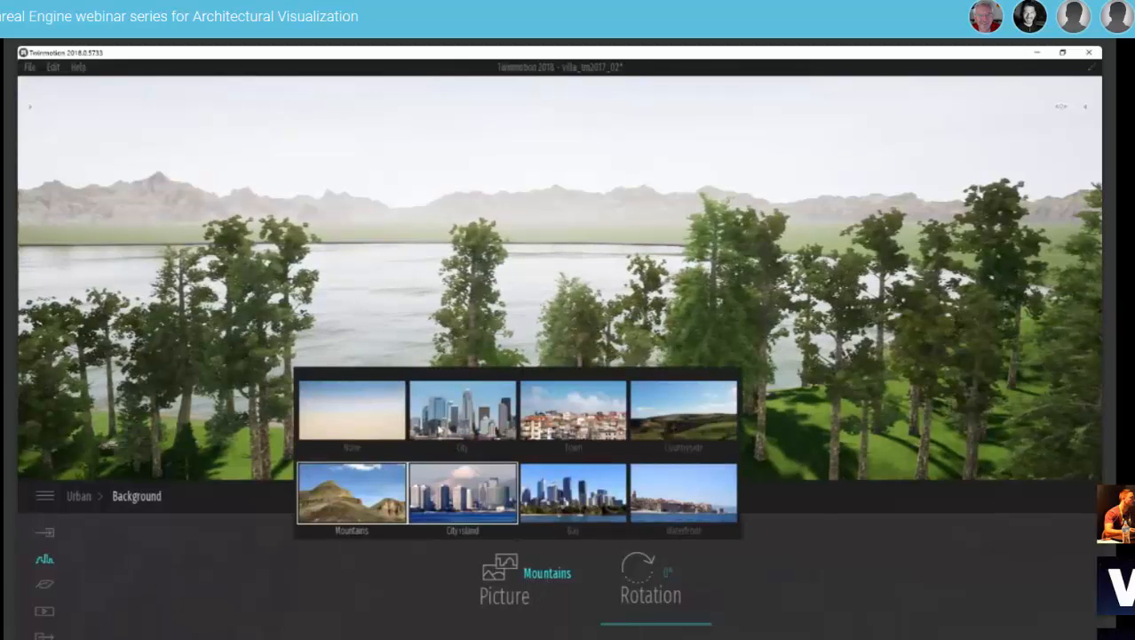
pyautogui.click(80, 495)
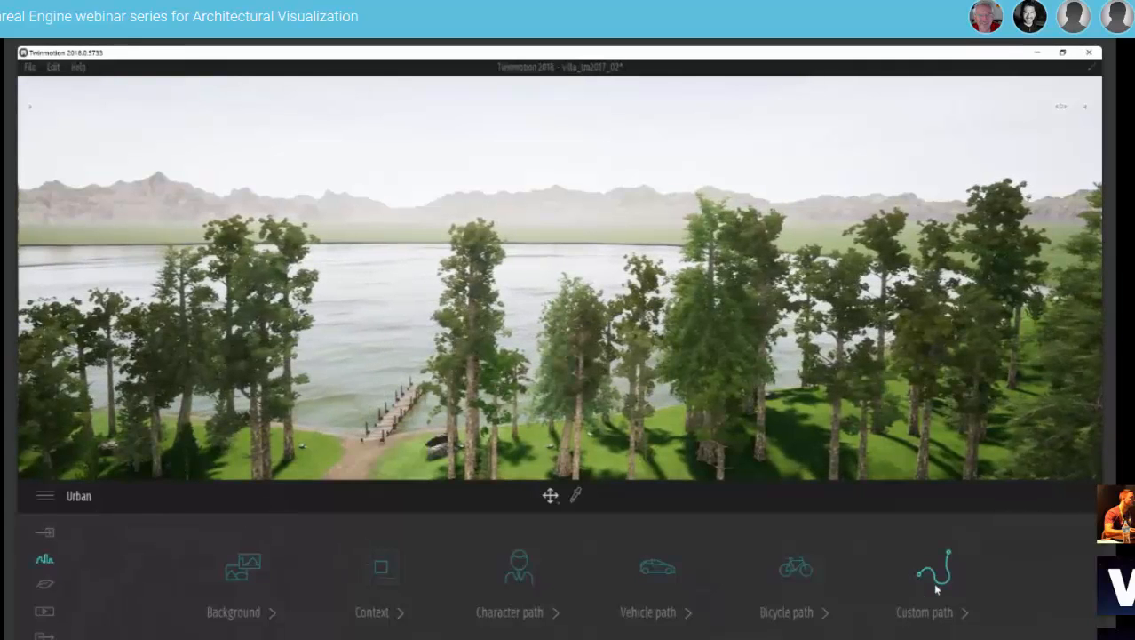
# Frame the pool terrace from above and browse the human characters in the library.
pyautogui.moveTo(693, 377); pyautogui.dragTo(557, 518, button='right')
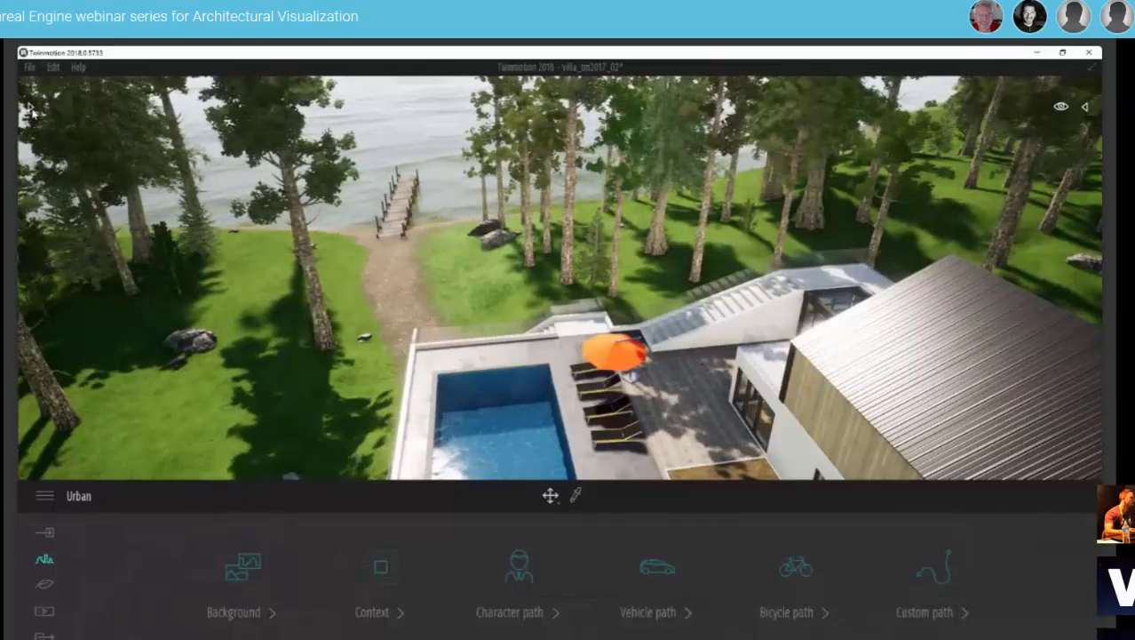
pyautogui.click(30, 107)
pyautogui.click(38, 124)
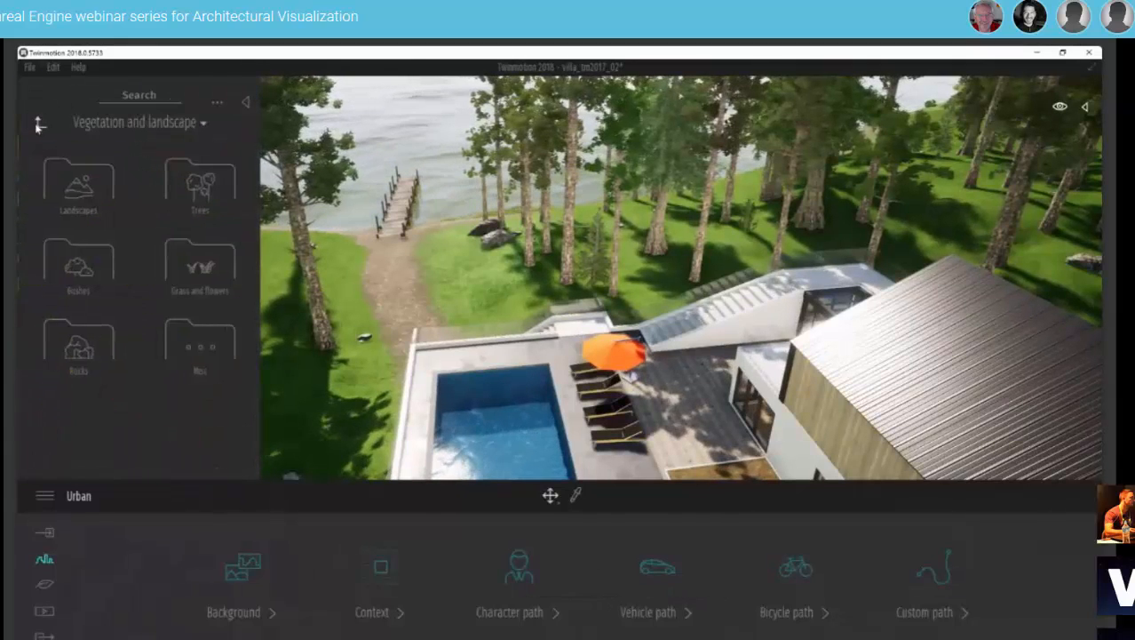
pyautogui.click(38, 124)
pyautogui.click(78, 346)
pyautogui.click(80, 191)
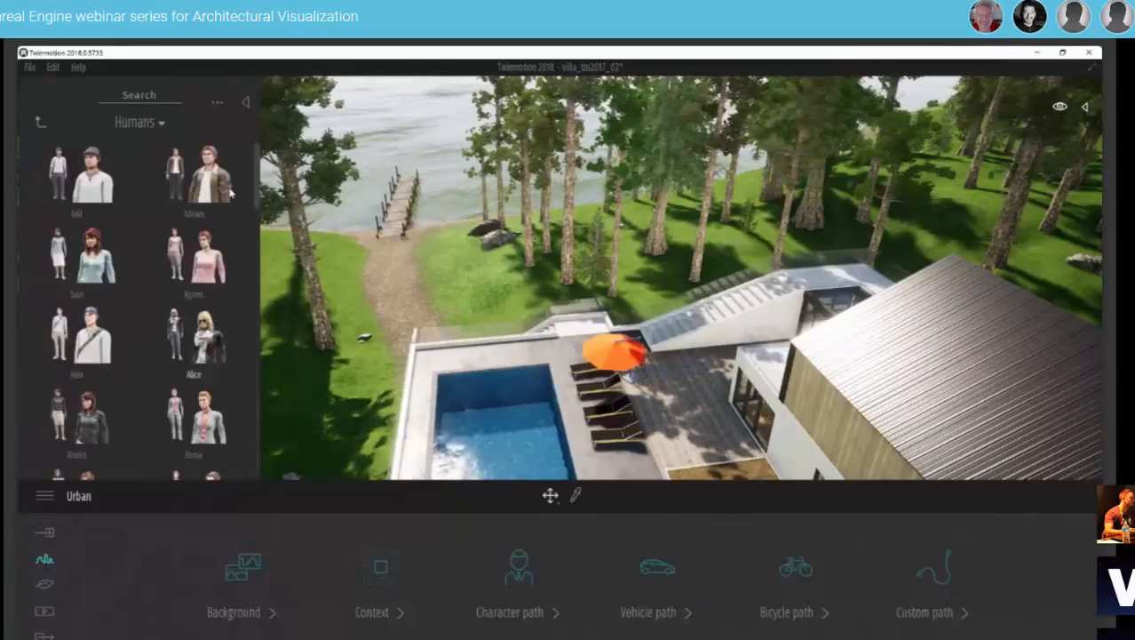
pyautogui.moveTo(258, 158); pyautogui.dragTo(256, 375)
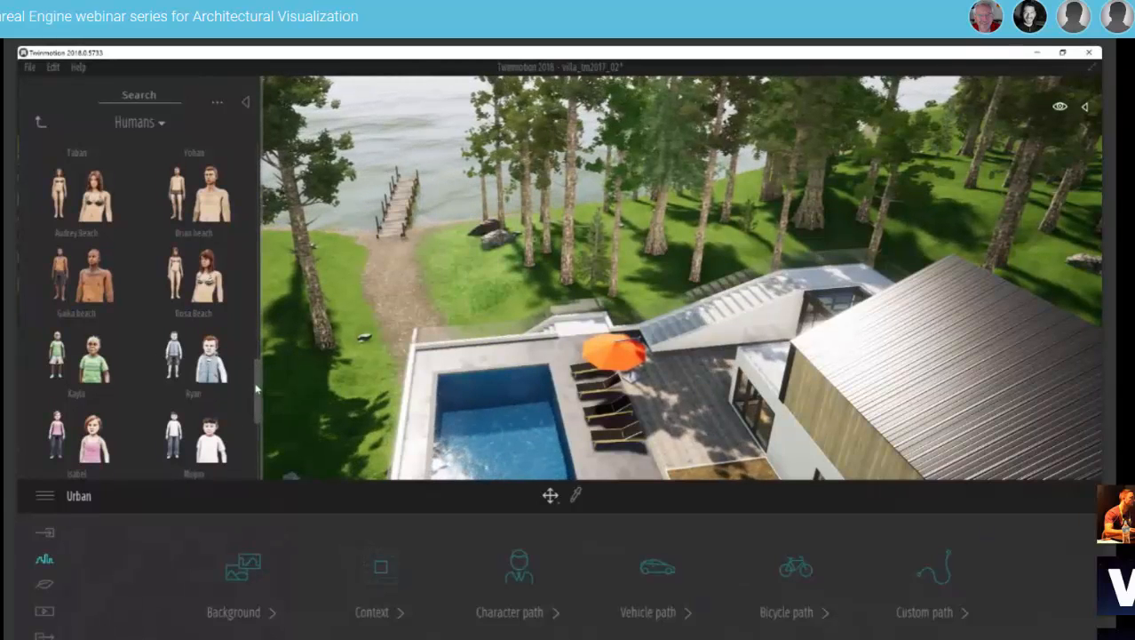
pyautogui.moveTo(255, 389); pyautogui.dragTo(259, 127)
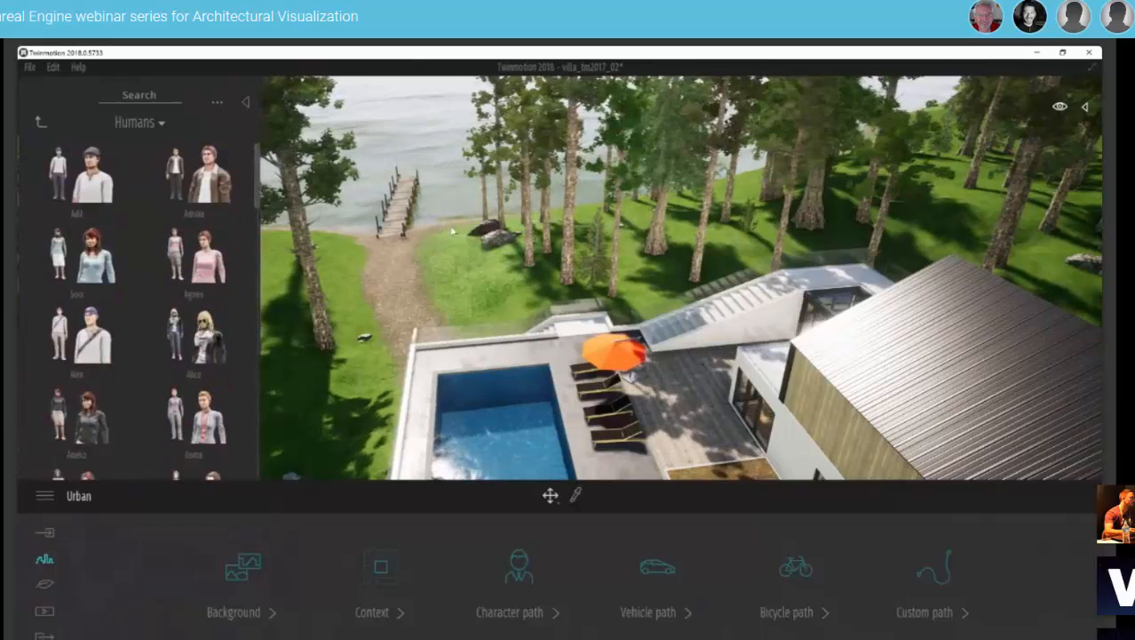
# Place the character groups Group01 to Group04 along the lakeside path, around the pool and on the villa's terrace.
pyautogui.click(40, 123)
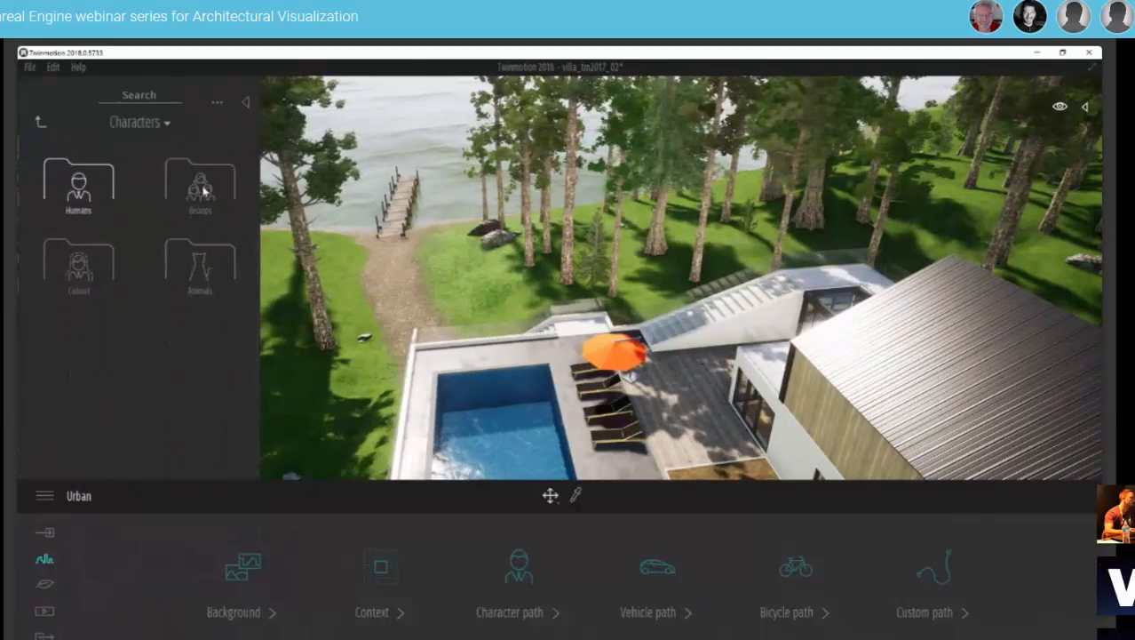
pyautogui.click(194, 196)
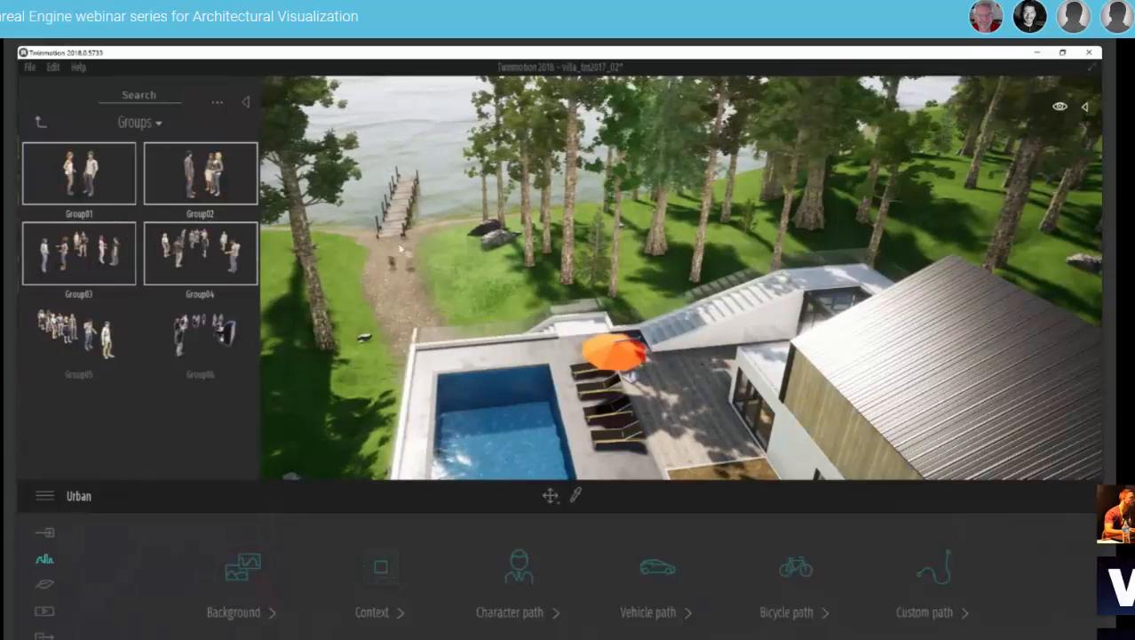
pyautogui.click(398, 309)
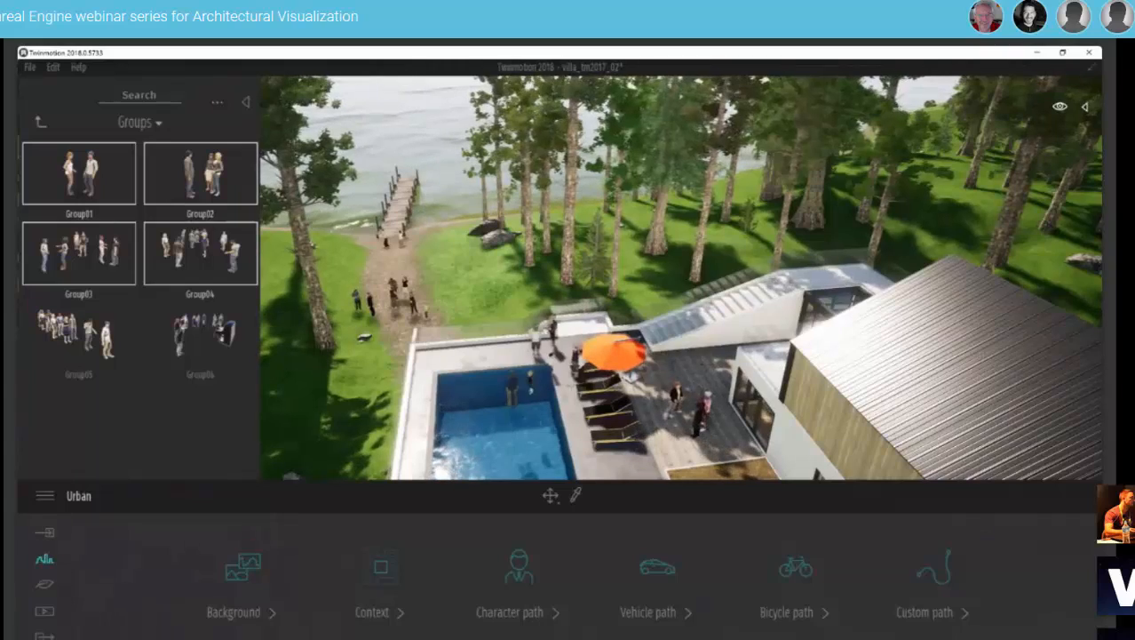
# View the people placed on the pool terrace up close and move inside to the living room.
pyautogui.keyDown('shift'); pyautogui.moveTo(551, 354); pyautogui.dragTo(644, 316, button='middle'); pyautogui.keyUp('shift')
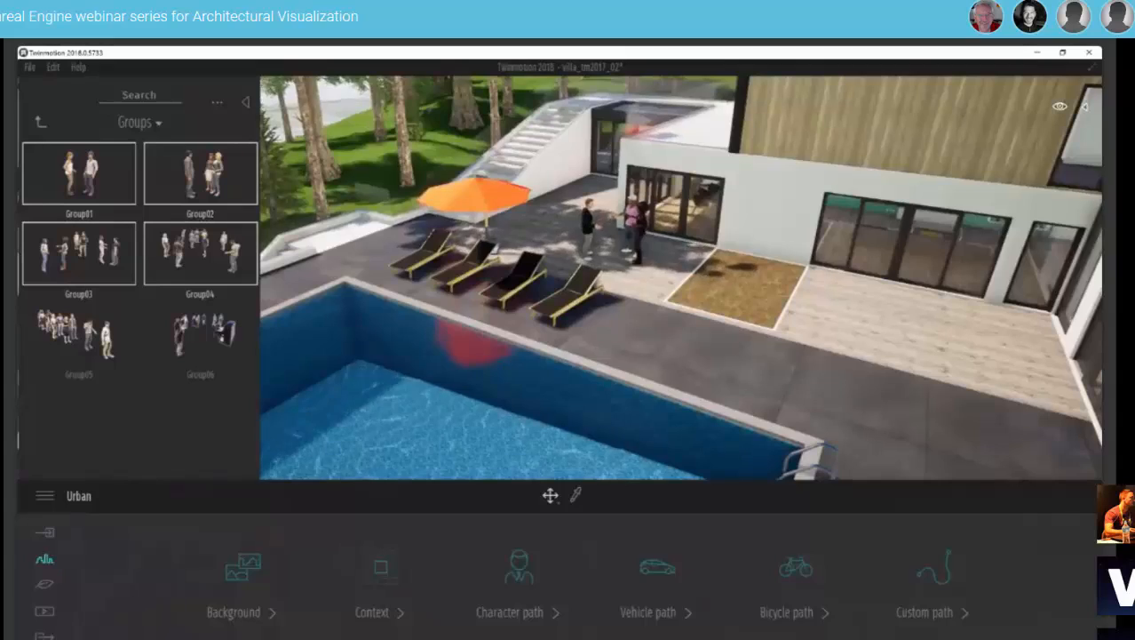
pyautogui.press('w')
pyautogui.moveTo(498, 178); pyautogui.dragTo(444, 266, button='right')
pyautogui.press('w')
pyautogui.press('s')
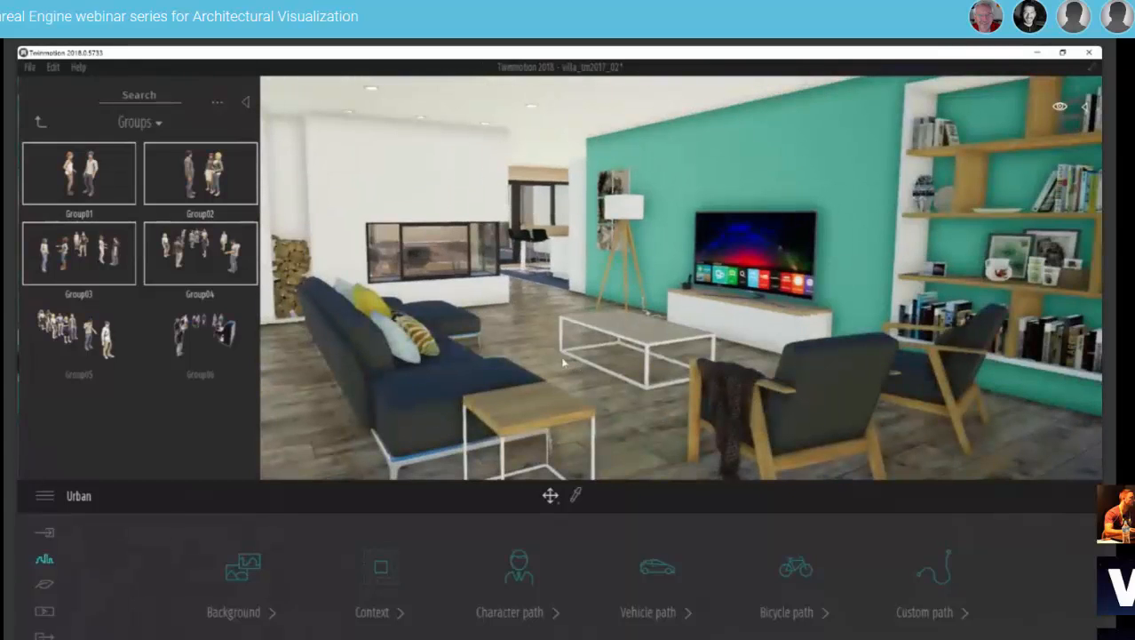
# Browse the library's home furniture for the living room, including the electronic appliances.
pyautogui.click(37, 123)
pyautogui.click(37, 123)
pyautogui.click(81, 270)
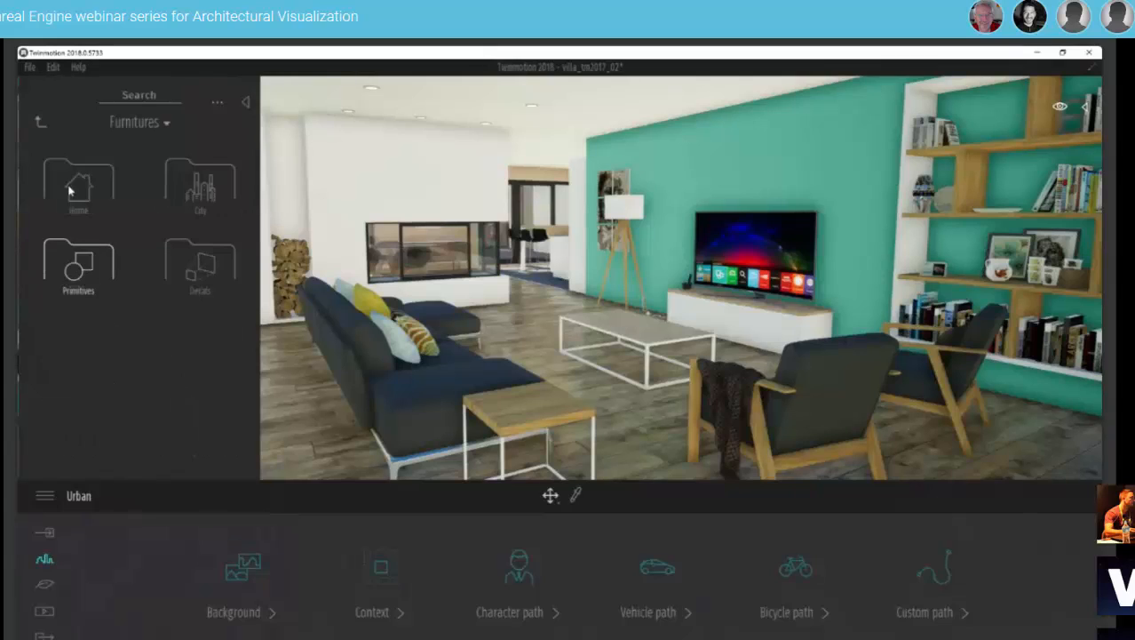
pyautogui.click(71, 187)
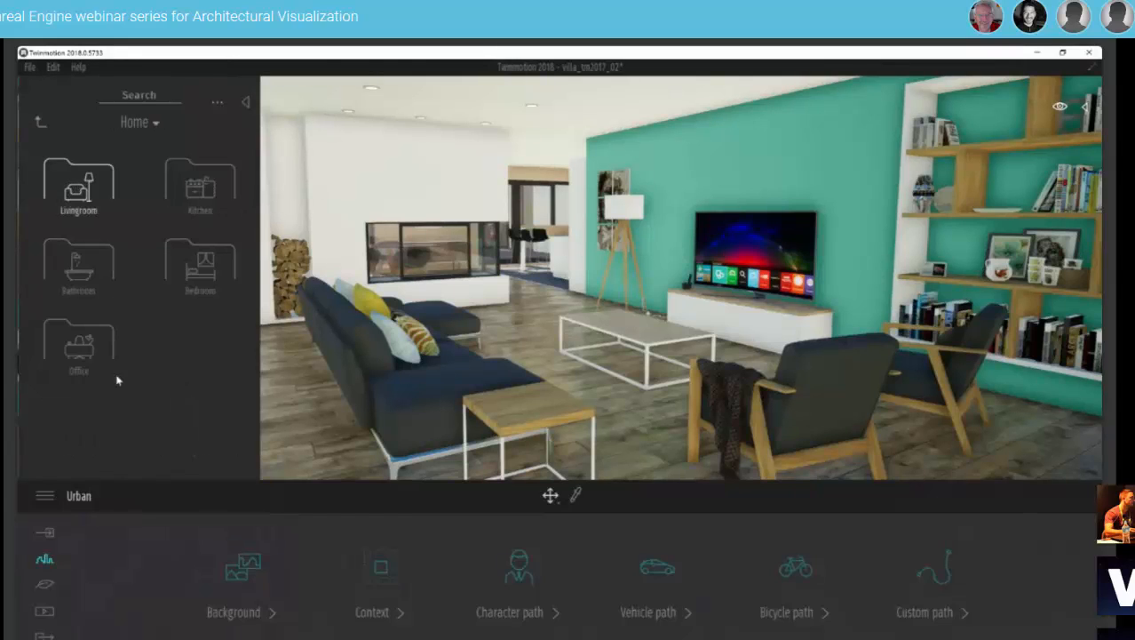
pyautogui.click(78, 186)
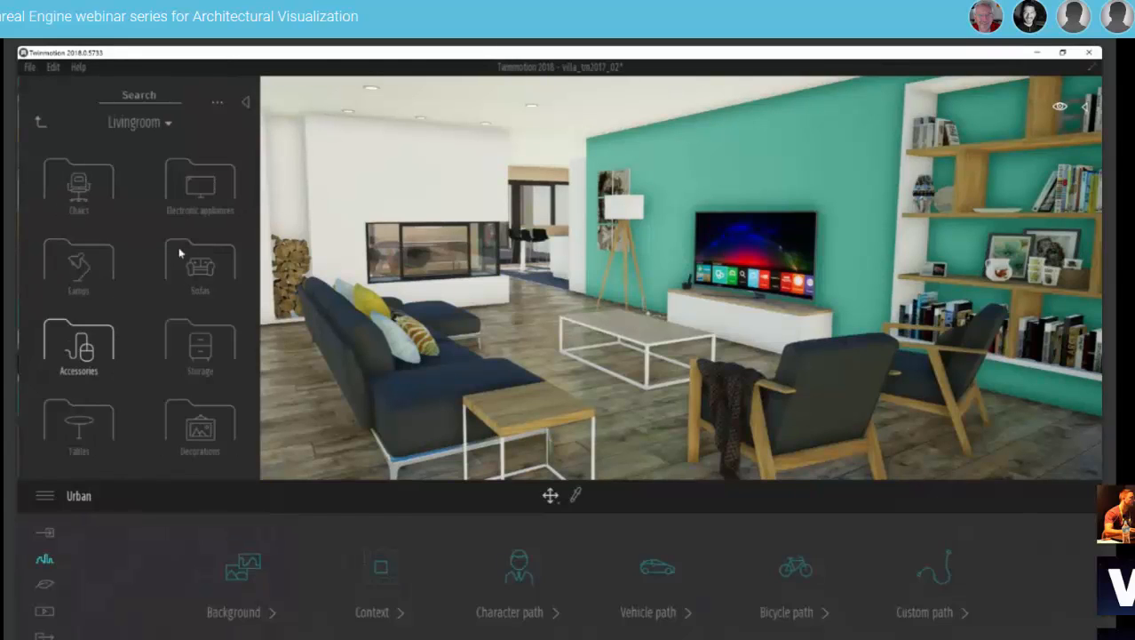
pyautogui.click(208, 192)
pyautogui.scroll(-2, 251, 229)
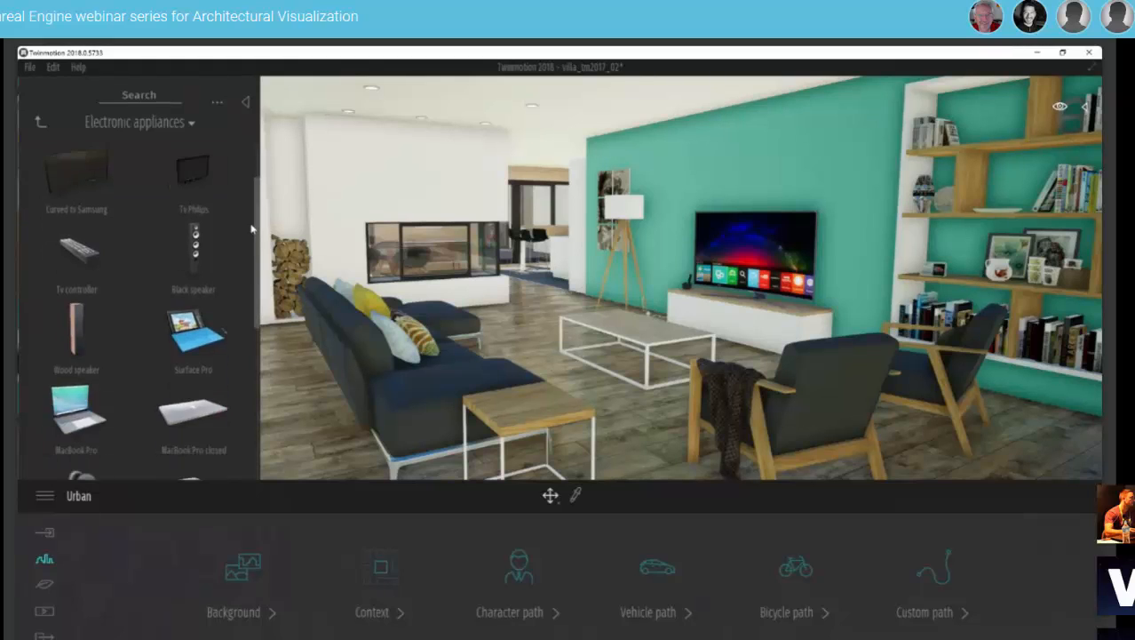
pyautogui.scroll(-1, 252, 229)
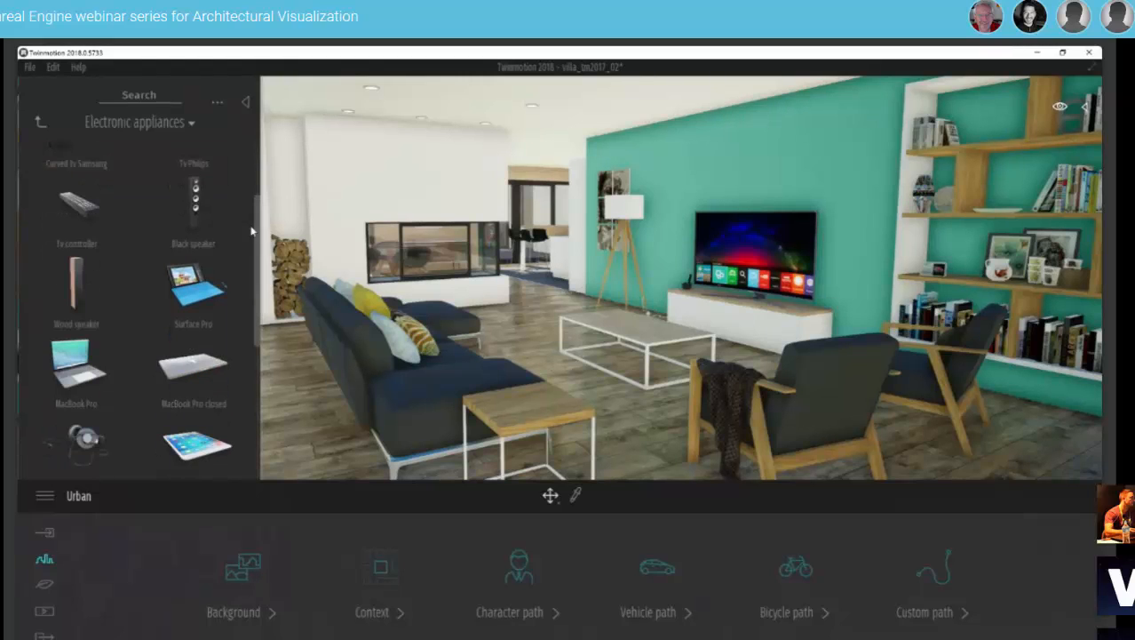
pyautogui.scroll(3, 252, 229)
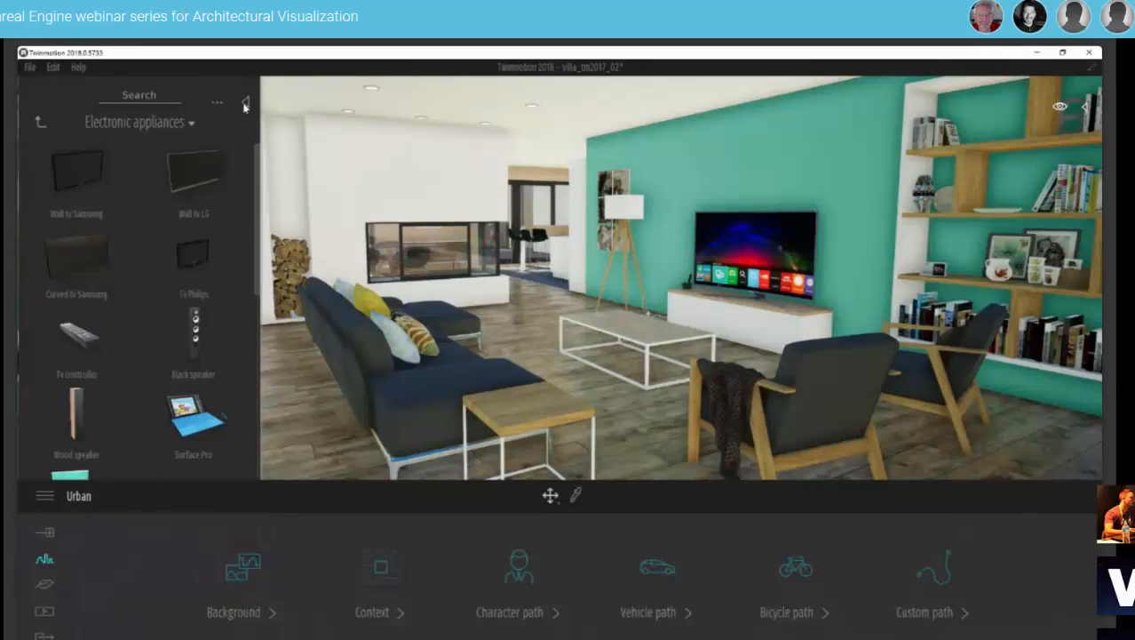
pyautogui.click(245, 105)
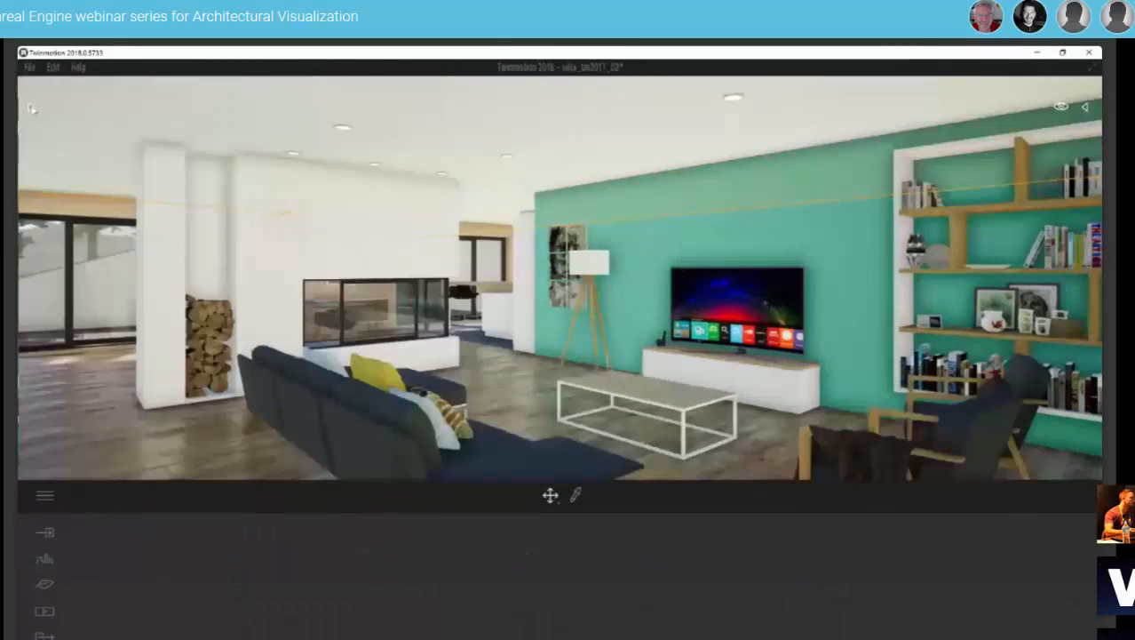
# Place a Spot light from the library's Lights on the teal wall above the television.
pyautogui.click(31, 109)
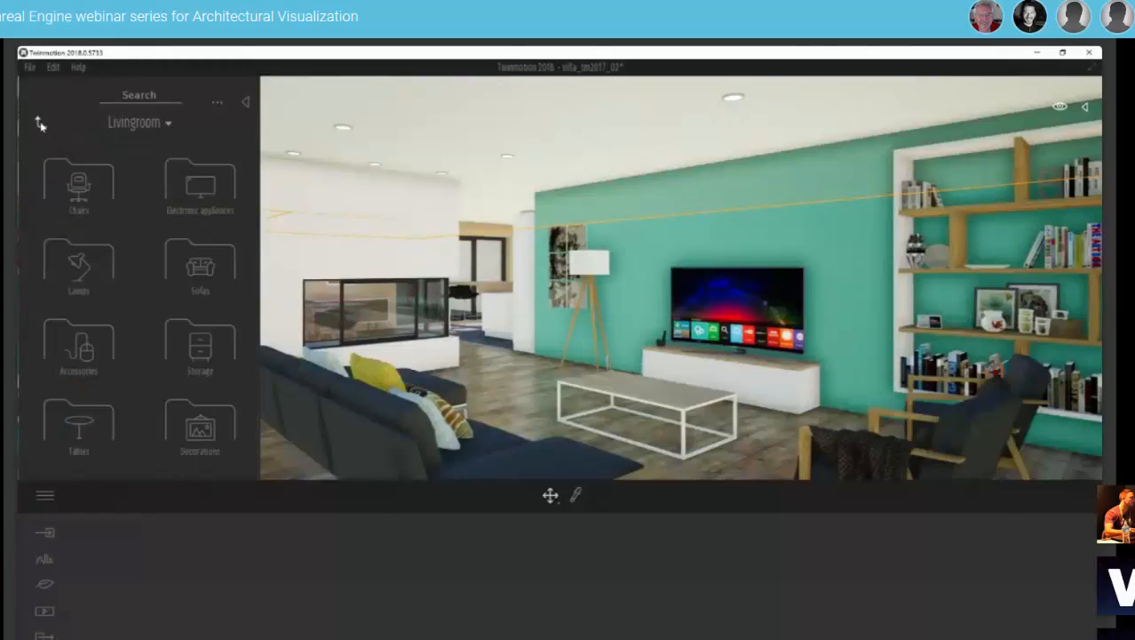
pyautogui.click(41, 124)
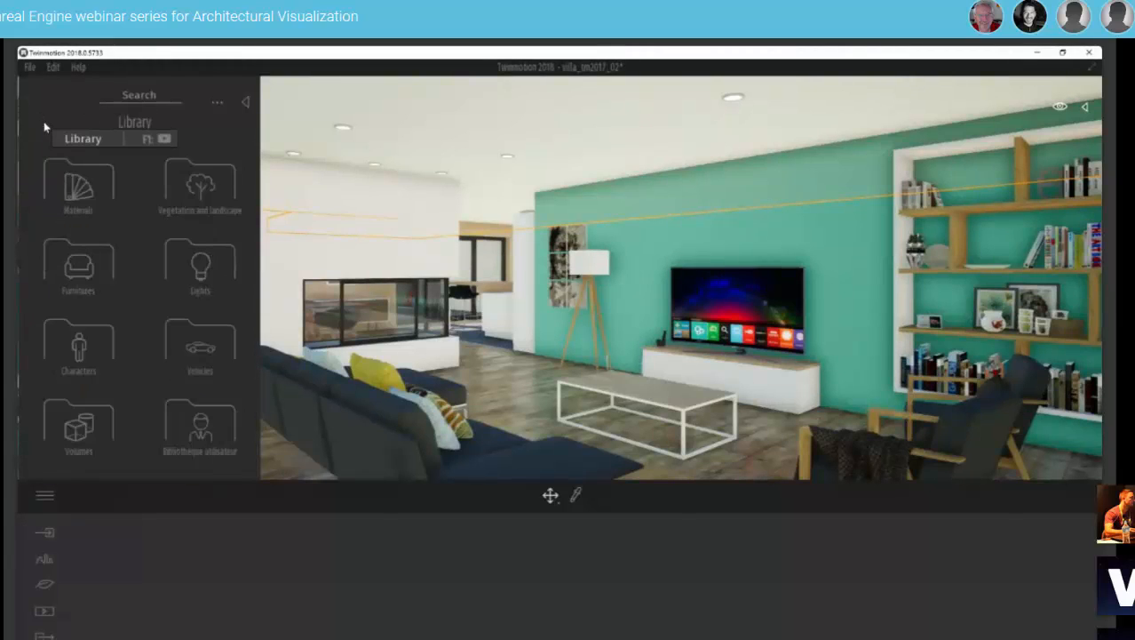
pyautogui.click(223, 255)
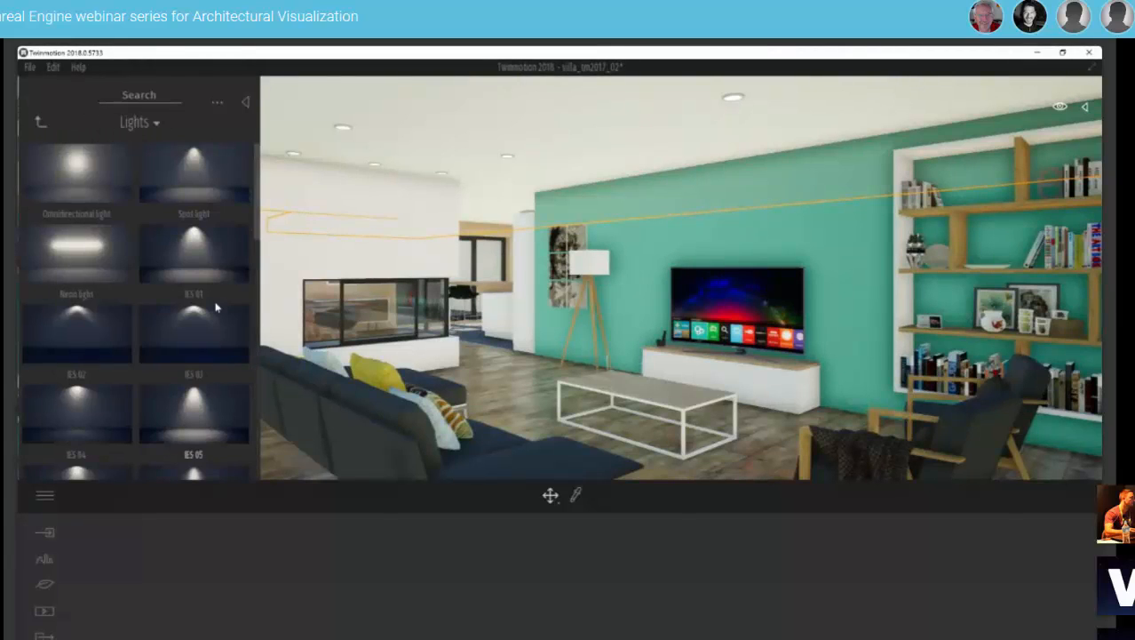
pyautogui.moveTo(184, 170); pyautogui.dragTo(740, 167)
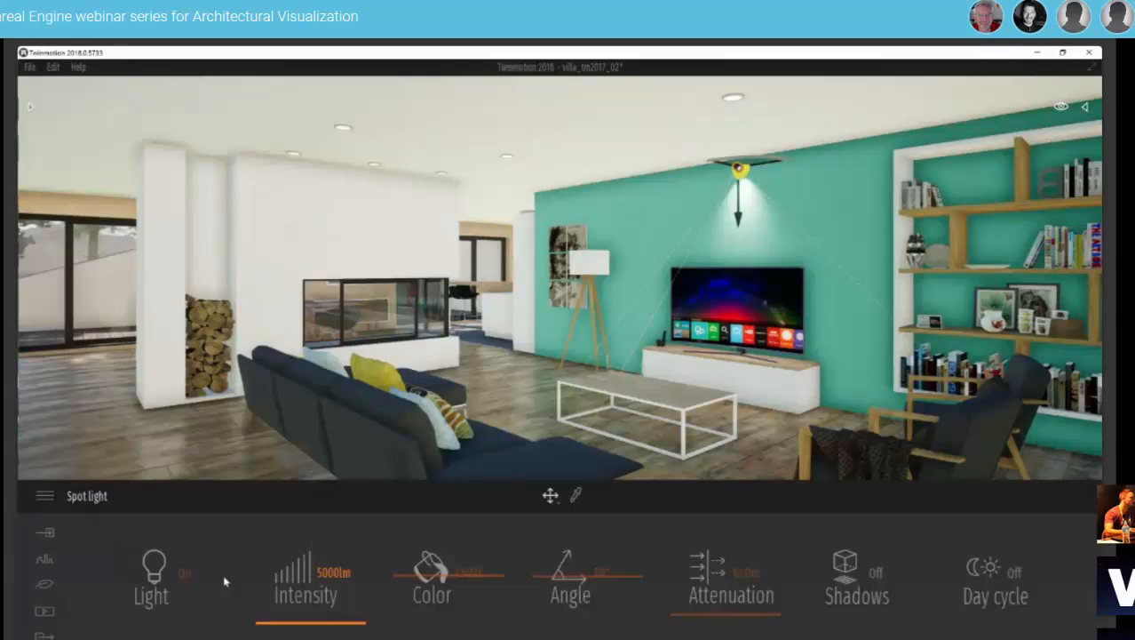
# Open the spot light's IES profile options and go back to its main settings.
pyautogui.click(151, 575)
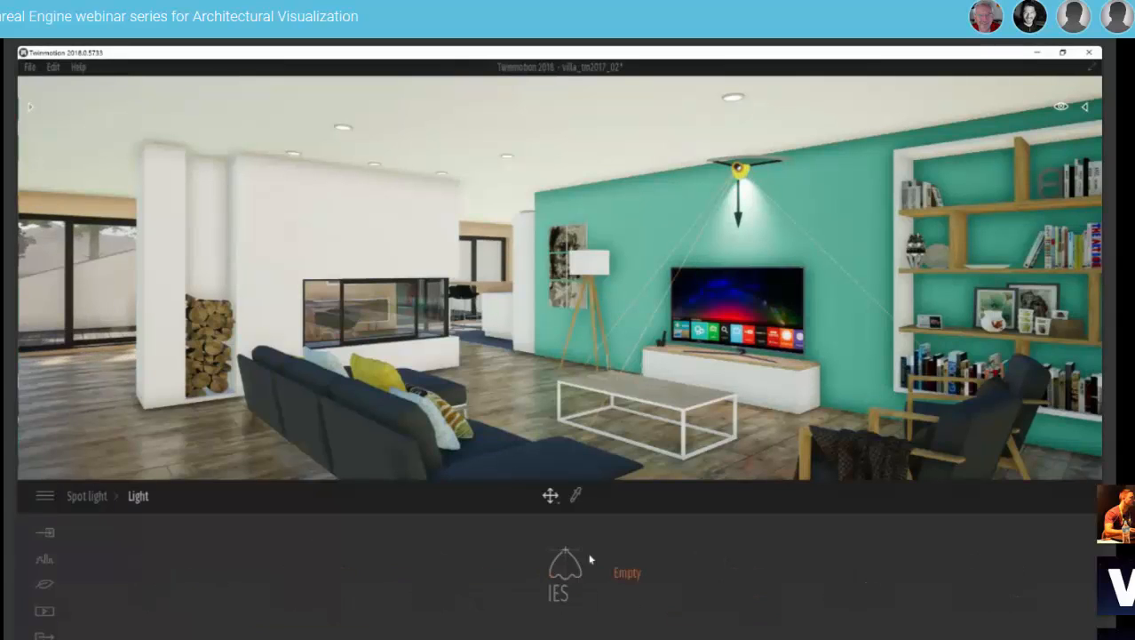
pyautogui.click(606, 577)
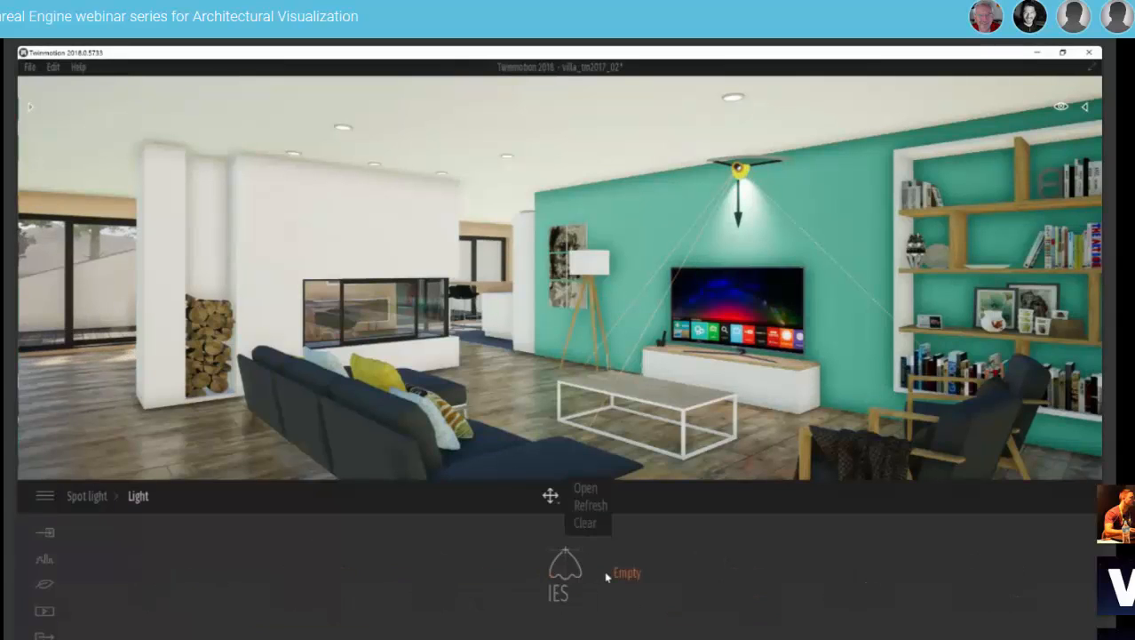
pyautogui.click(86, 495)
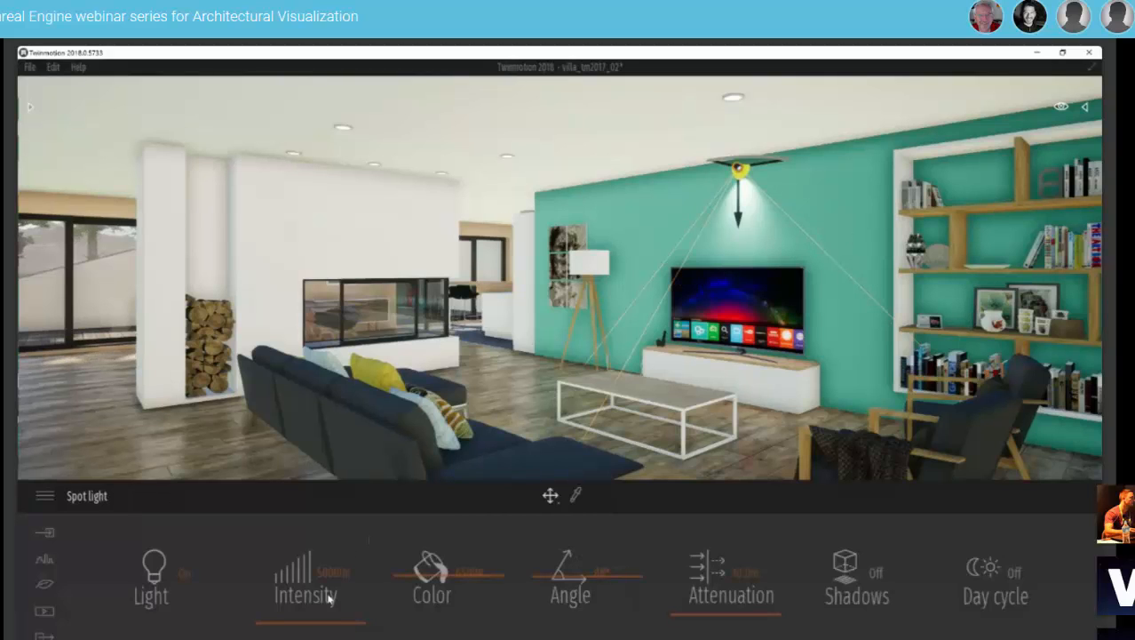
# Raise the spot light's intensity to about 35855 lm and adjust its colour temperature.
pyautogui.moveTo(280, 615)
pyautogui.mouseDown()
pyautogui.moveTo(275, 599)
pyautogui.moveTo(272, 619)
pyautogui.moveTo(296, 620)
pyautogui.mouseUp()
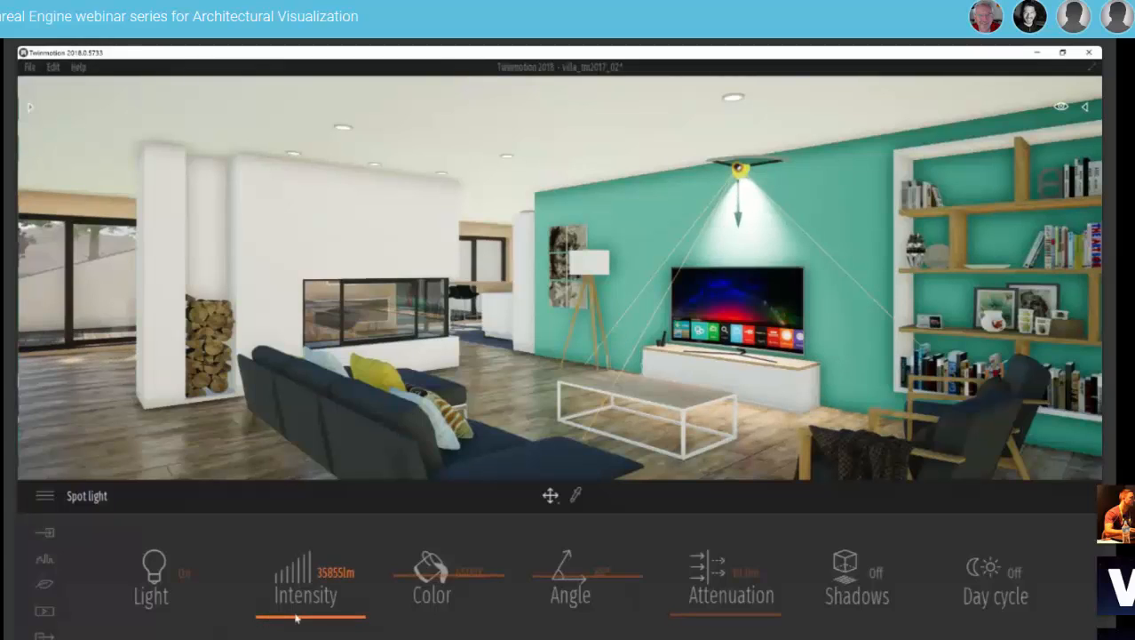
pyautogui.moveTo(405, 542)
pyautogui.mouseDown()
pyautogui.moveTo(405, 597)
pyautogui.moveTo(409, 552)
pyautogui.mouseUp()
# Try several tints for the spot light in the colour picker, including light blue, and cancel the change.
pyautogui.click(432, 578)
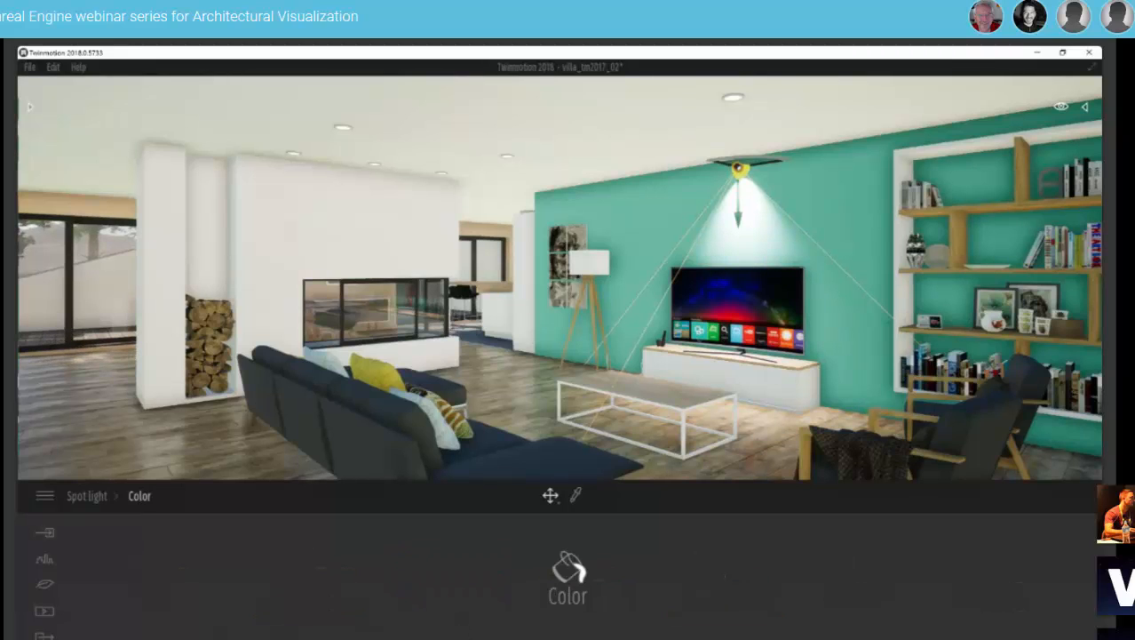
pyautogui.click(573, 586)
pyautogui.moveTo(625, 224); pyautogui.dragTo(373, 252)
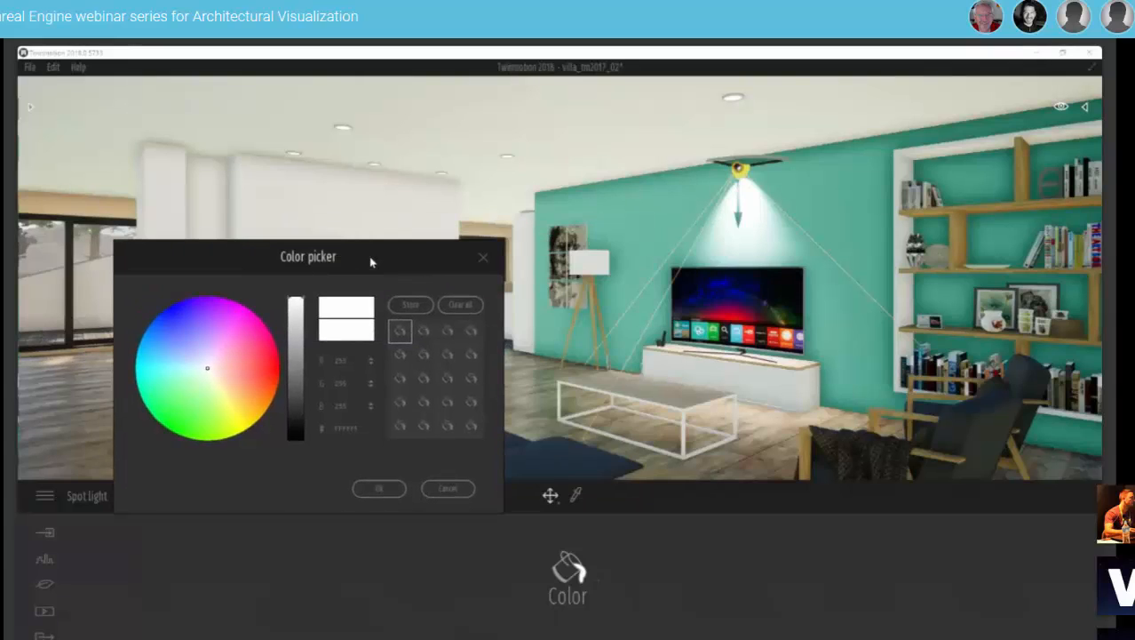
pyautogui.click(233, 324)
pyautogui.click(231, 393)
pyautogui.click(177, 345)
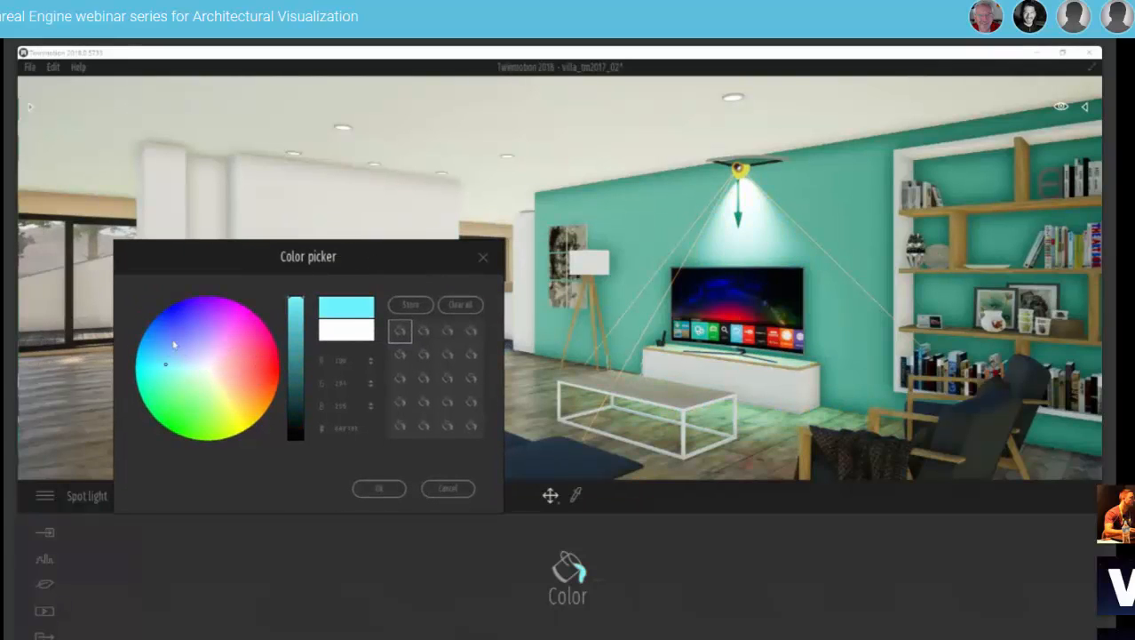
pyautogui.click(178, 336)
pyautogui.click(425, 489)
pyautogui.click(92, 496)
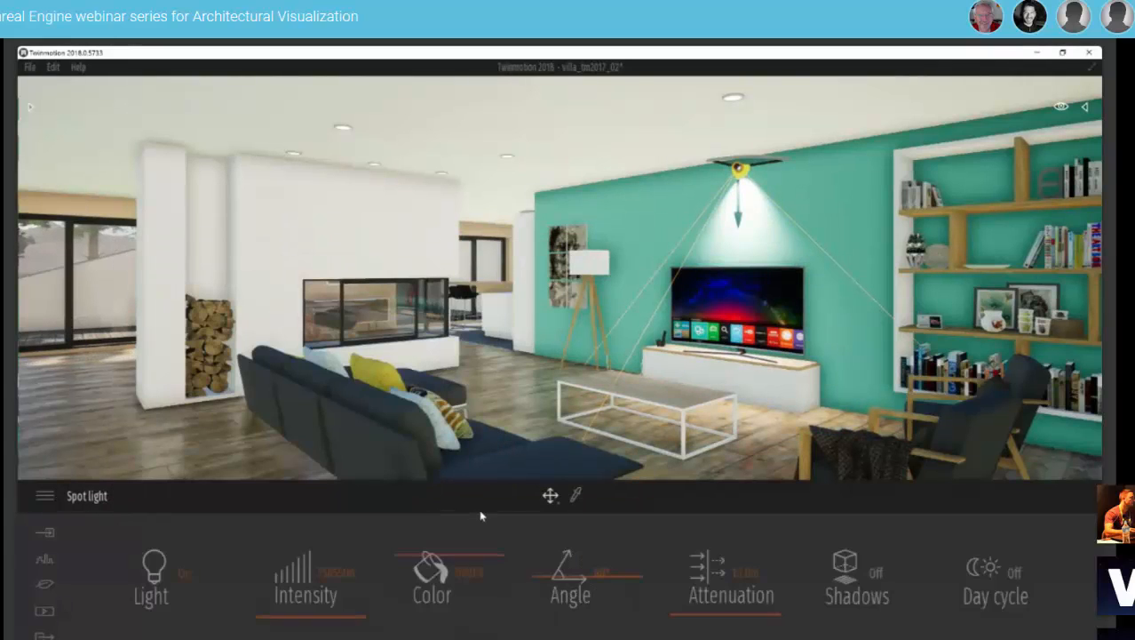
# Widen the spot light's angle to about 170° and adjust its attenuation distance.
pyautogui.moveTo(549, 579); pyautogui.dragTo(567, 543)
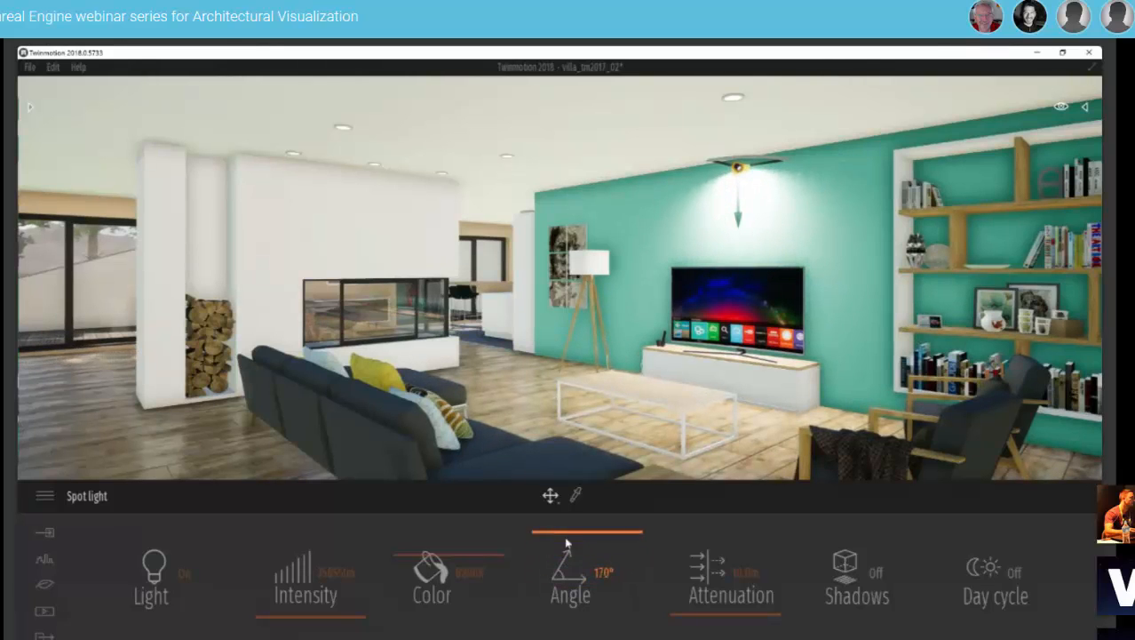
pyautogui.moveTo(692, 584); pyautogui.dragTo(711, 605)
# Turn on the spot light's shadows and its day cycle option.
pyautogui.click(860, 563)
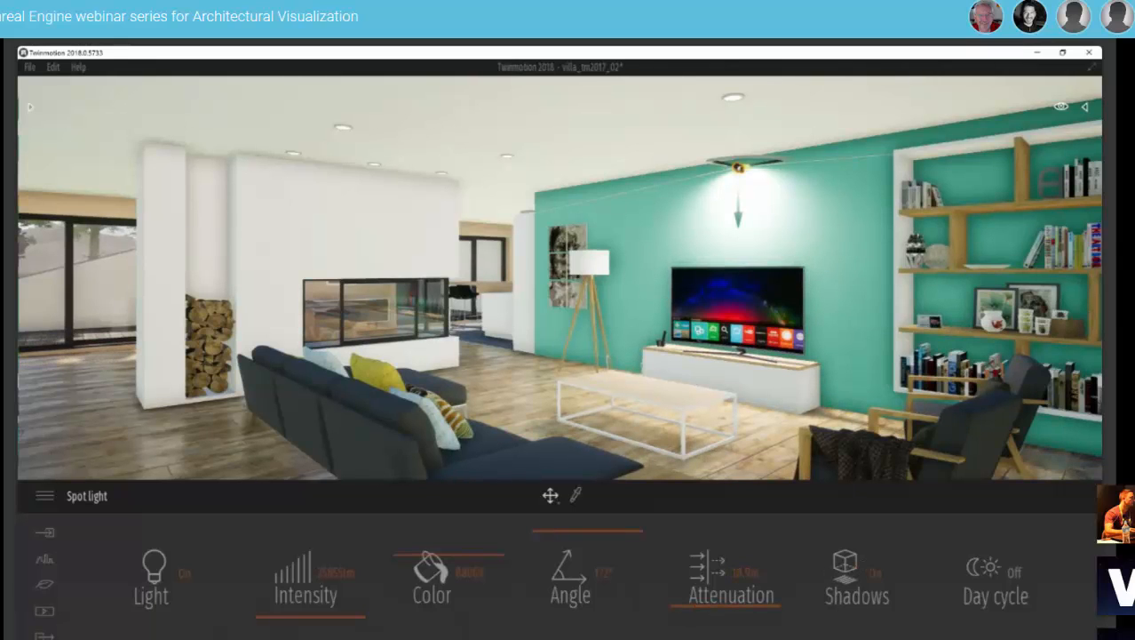
pyautogui.moveTo(897, 409); pyautogui.dragTo(933, 419, button='right')
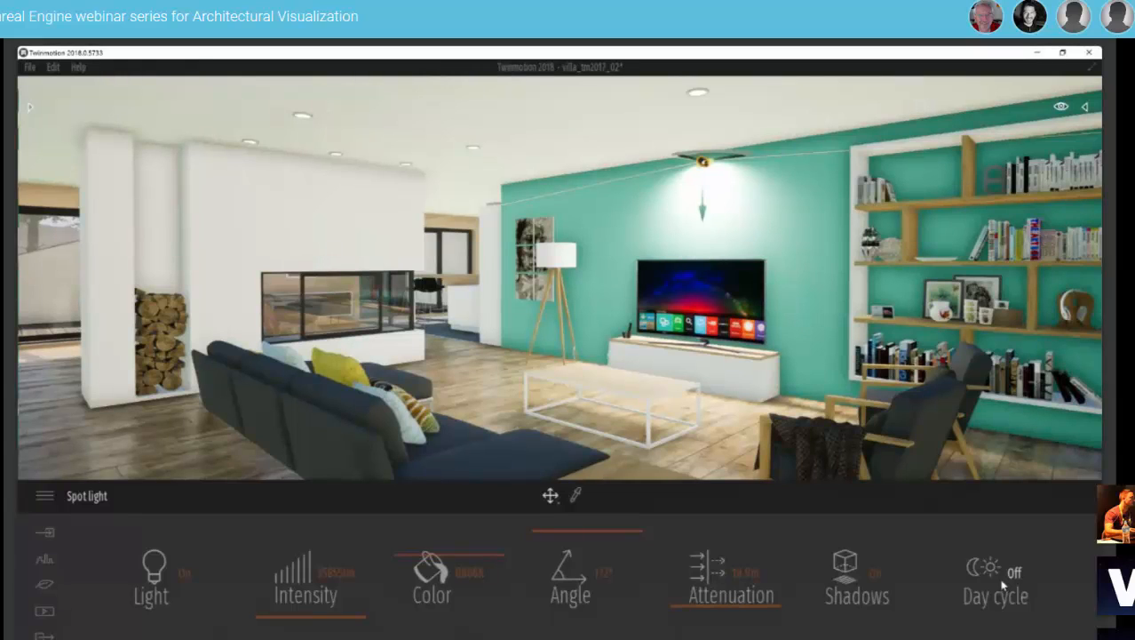
pyautogui.click(1003, 583)
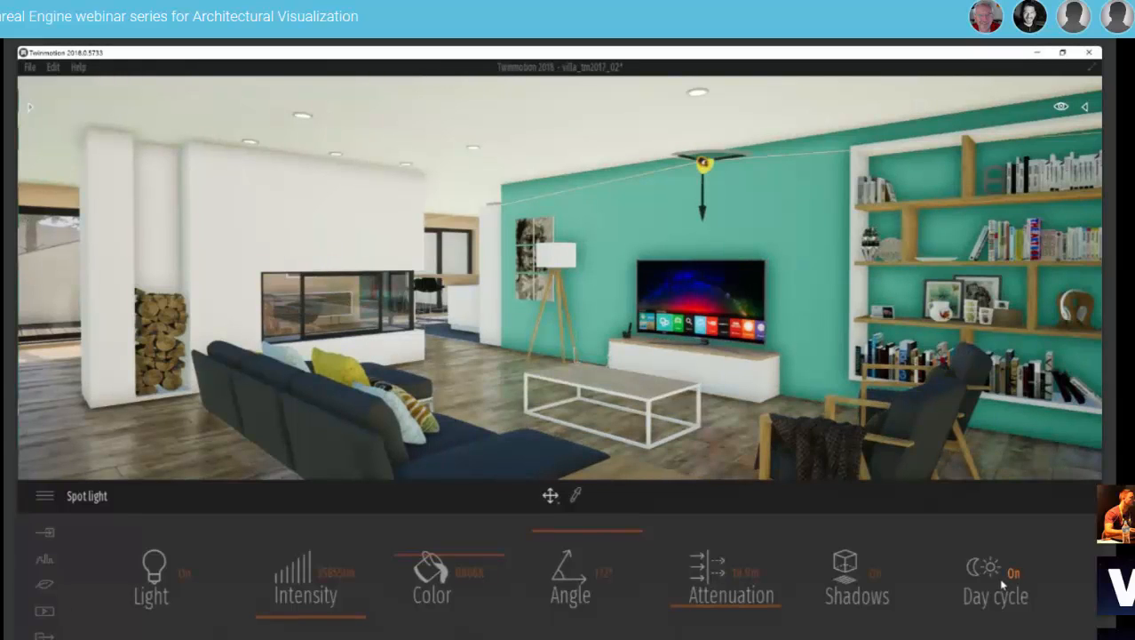
# Change the day time to night to check the spot light's day cycle and return it to daytime.
pyautogui.click(1061, 108)
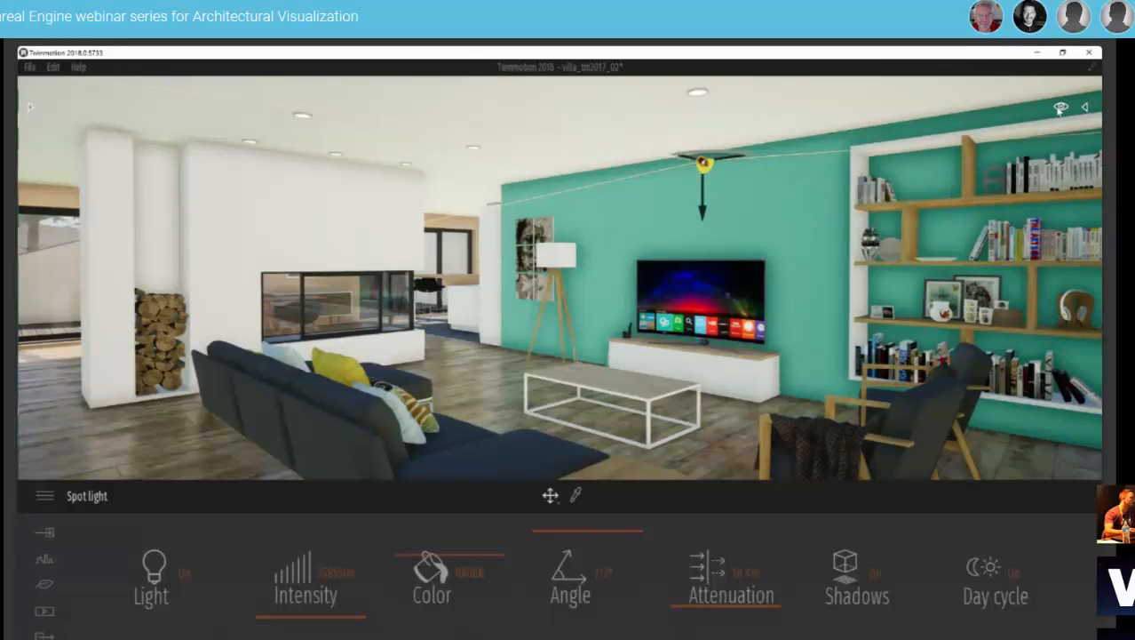
pyautogui.moveTo(1060, 108)
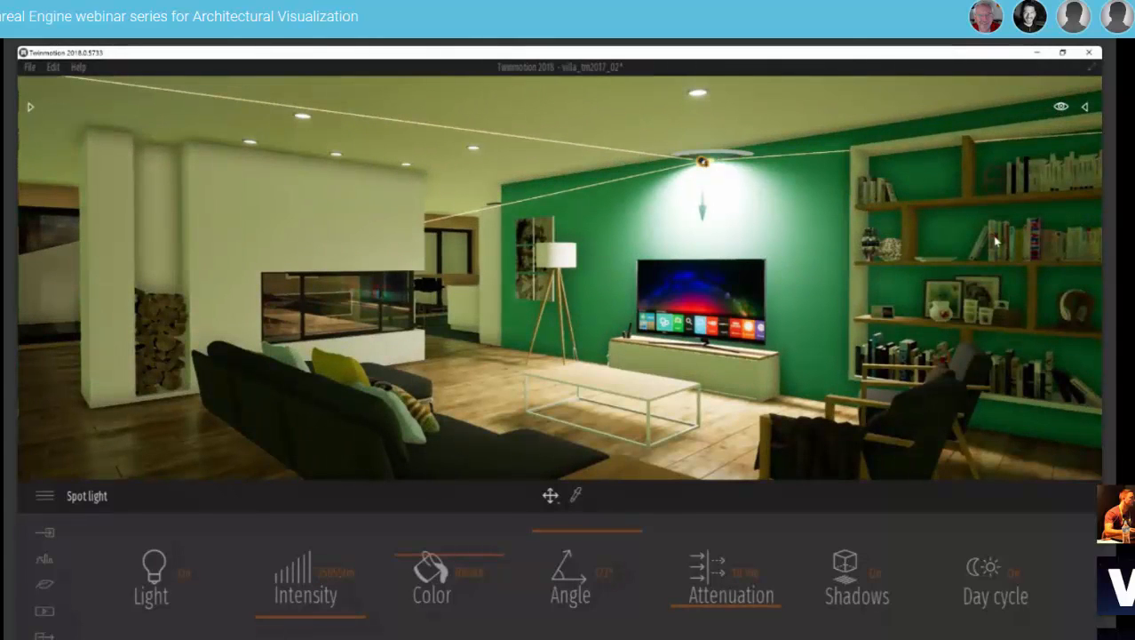
pyautogui.moveTo(967, 257)
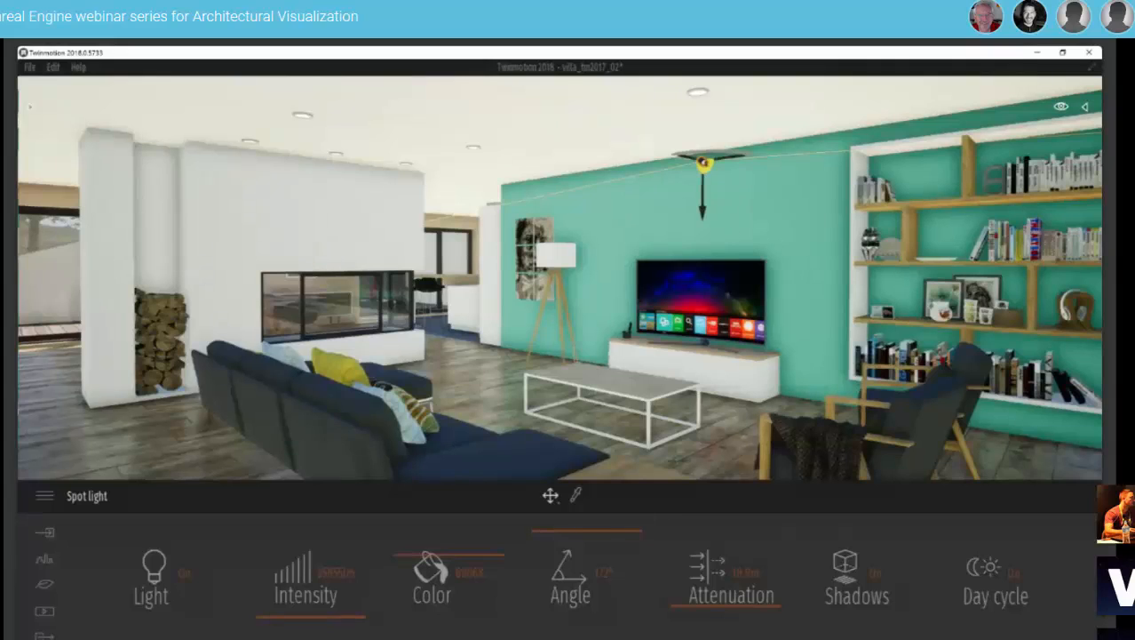
# Open the navigation speed options and move around the living room.
pyautogui.moveTo(764, 213); pyautogui.dragTo(635, 222, button='right')
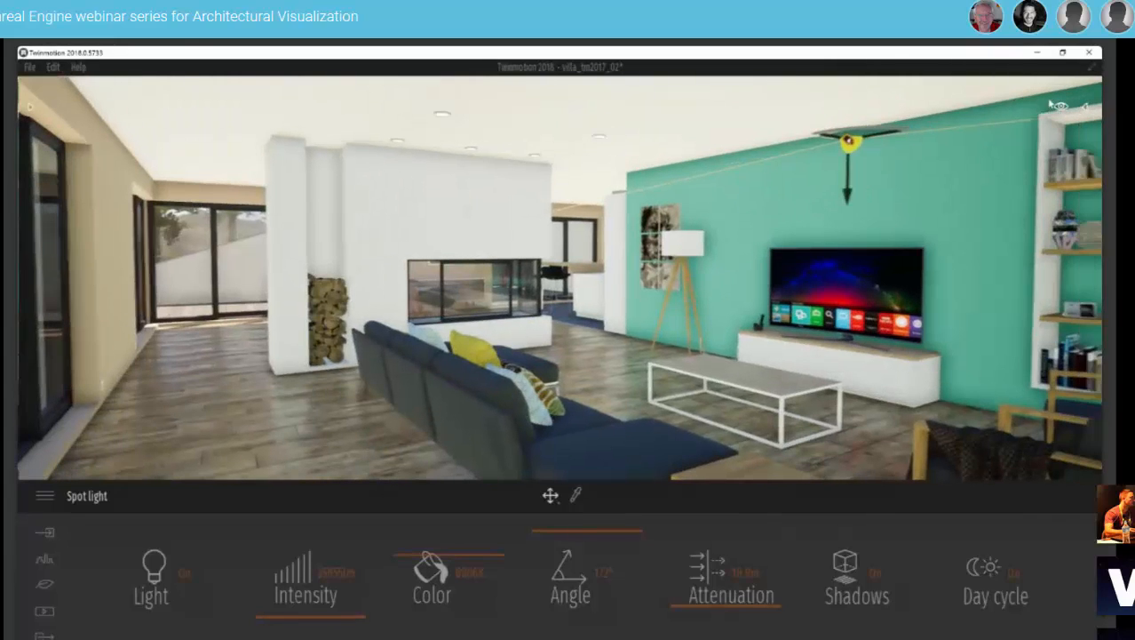
pyautogui.click(1061, 109)
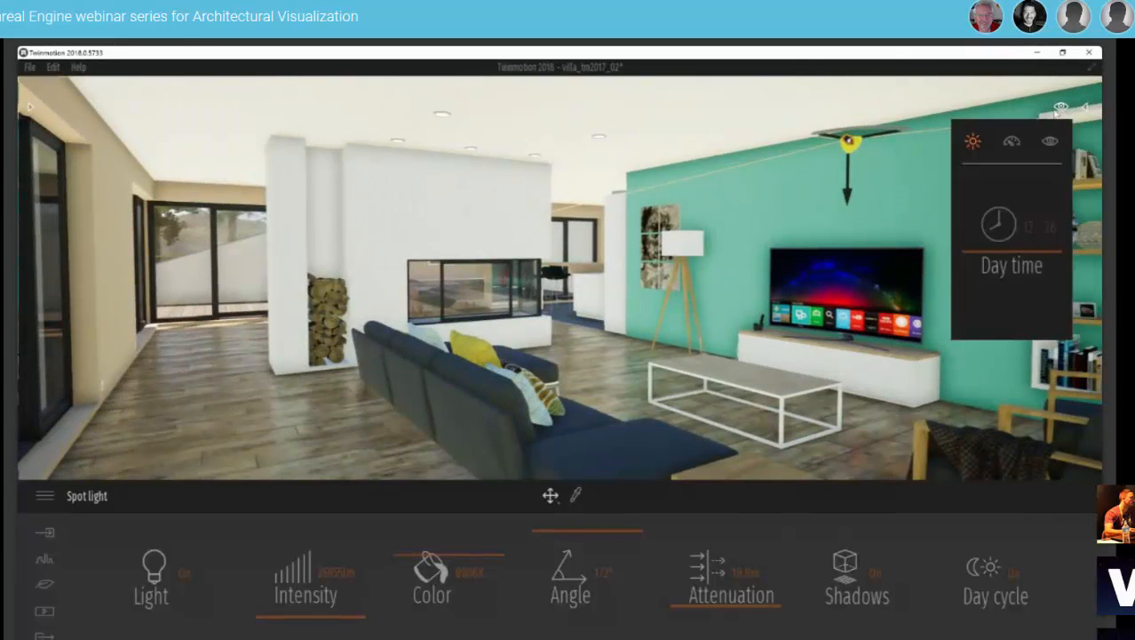
pyautogui.click(1011, 142)
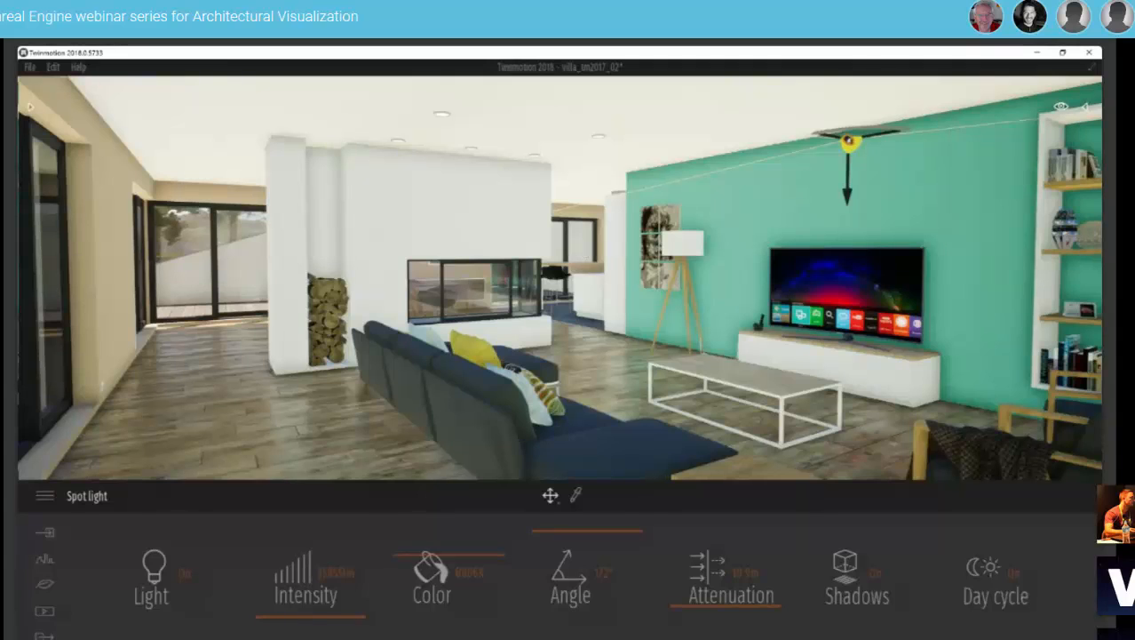
pyautogui.press('Up')
pyautogui.press('Down')
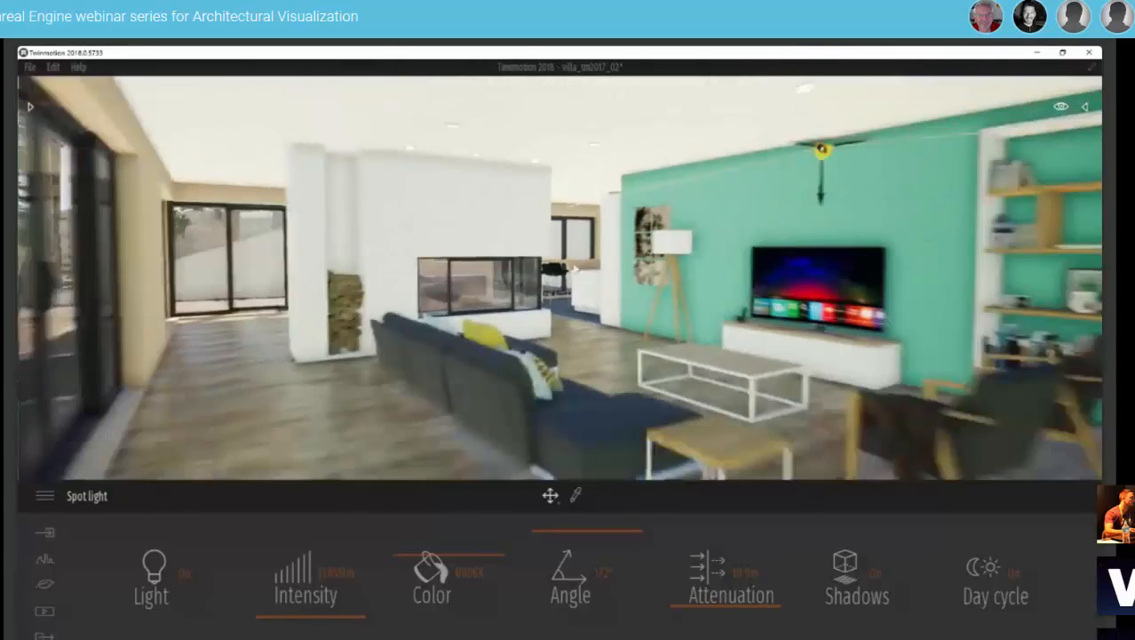
# Open the view mode options and start the walk mode in the living room.
pyautogui.moveTo(1061, 107)
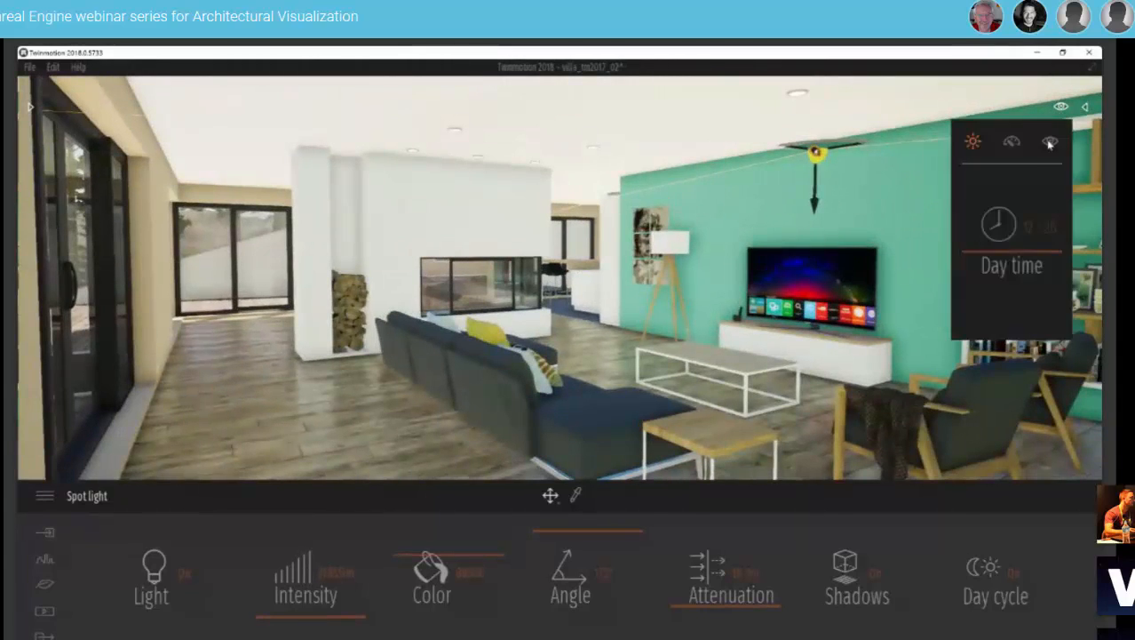
pyautogui.click(1050, 141)
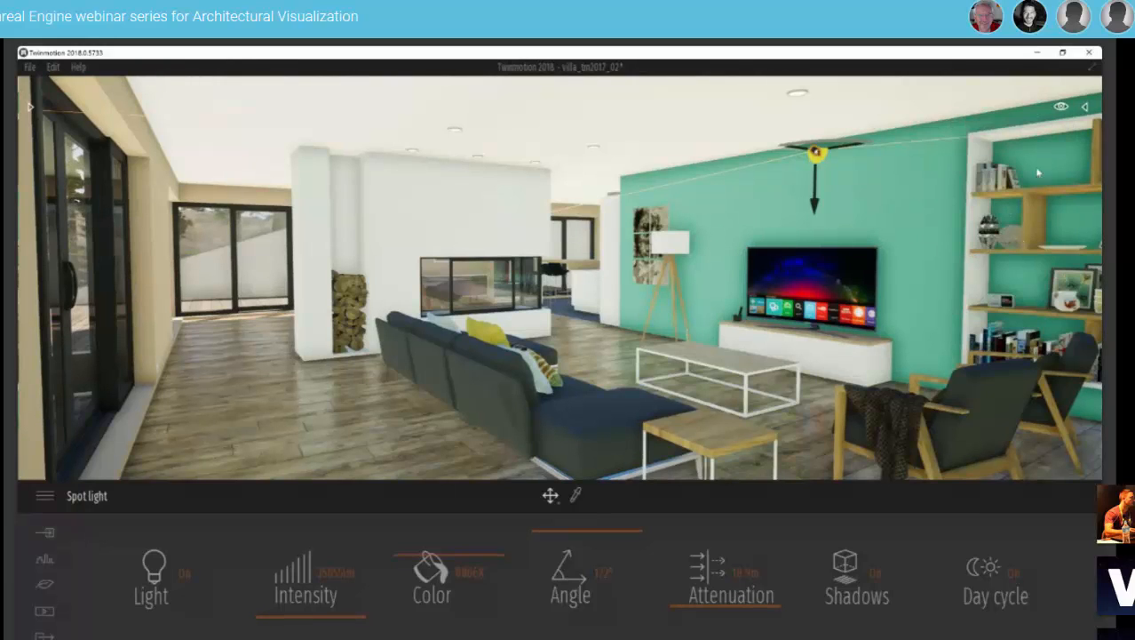
pyautogui.moveTo(1061, 107)
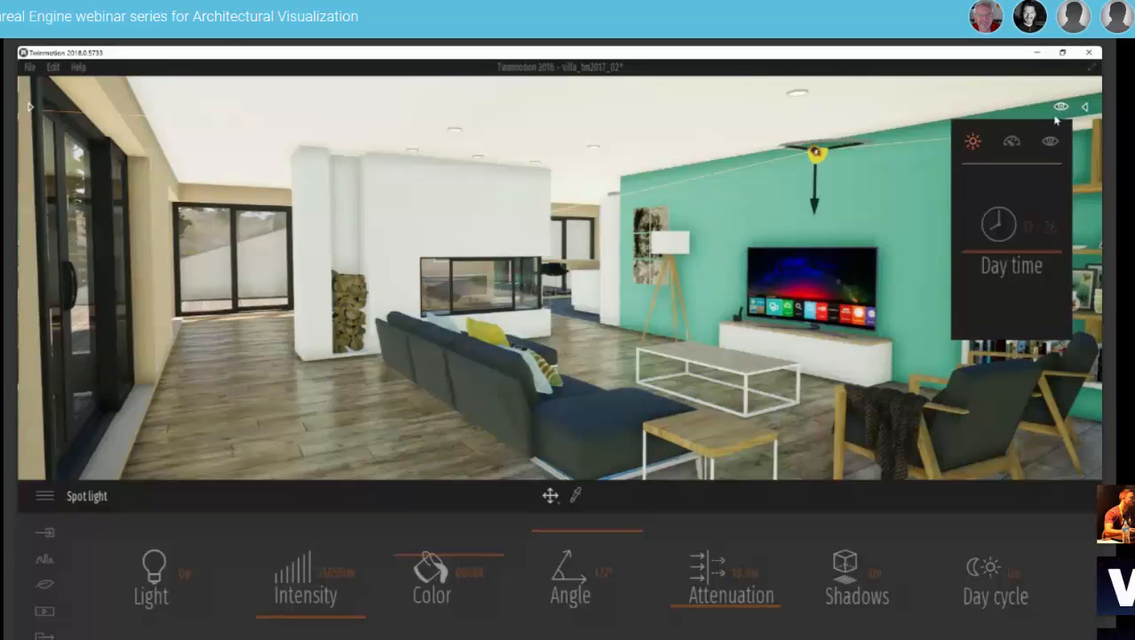
pyautogui.click(1049, 143)
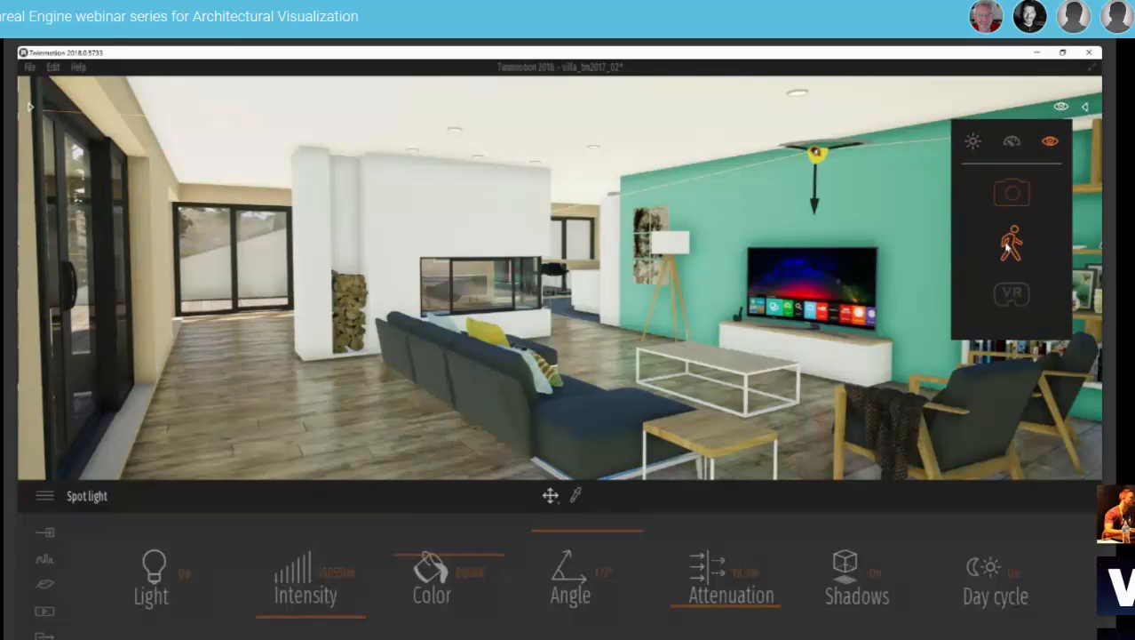
pyautogui.click(1009, 245)
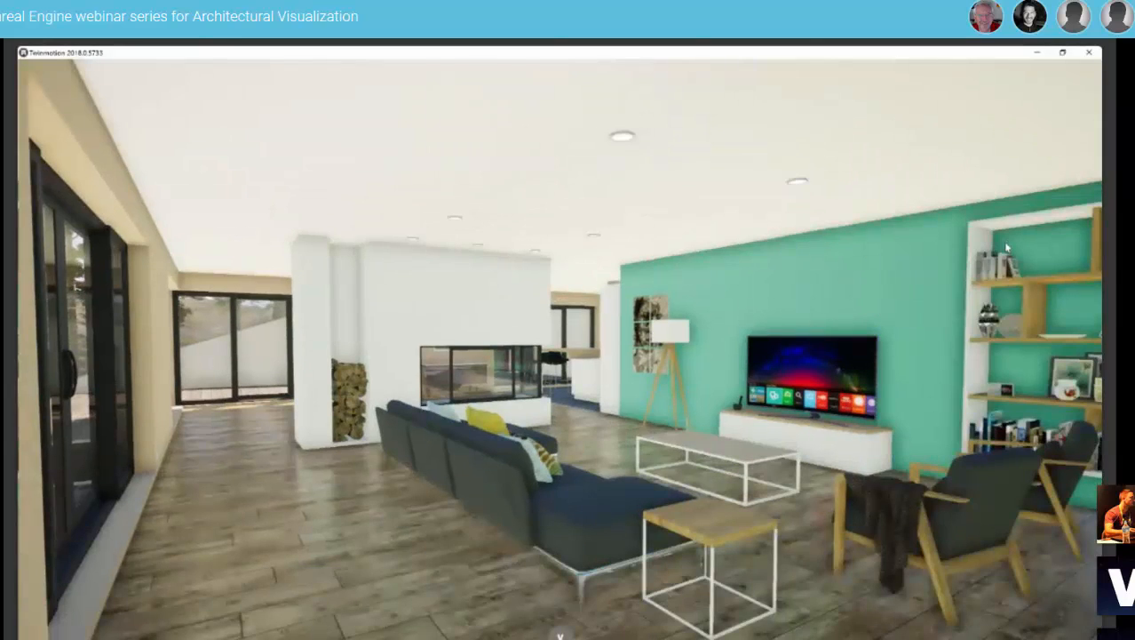